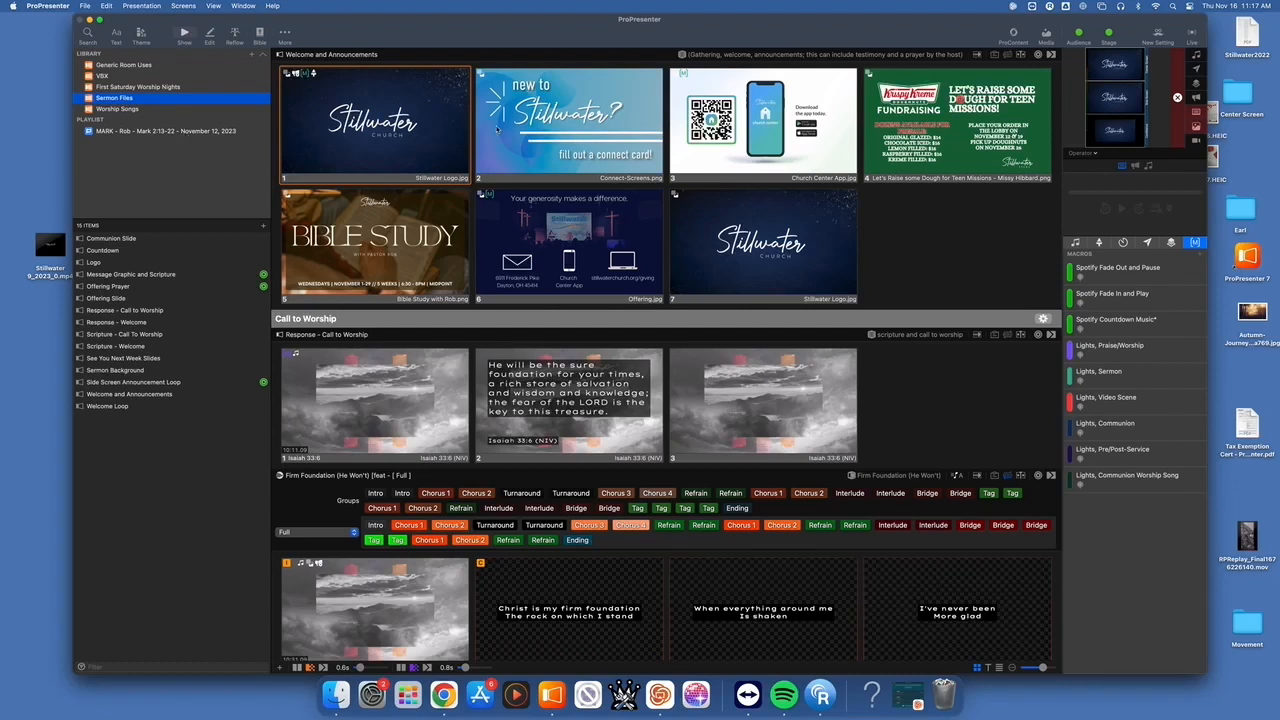
Replace the November 12, 2023 playlist with the November 19, 2023 Worship Service plan imported from Planning Center.
{"action": "right_click", "coordinate": [175, 131]}
{"action": "left_click", "coordinate": [205, 225]}
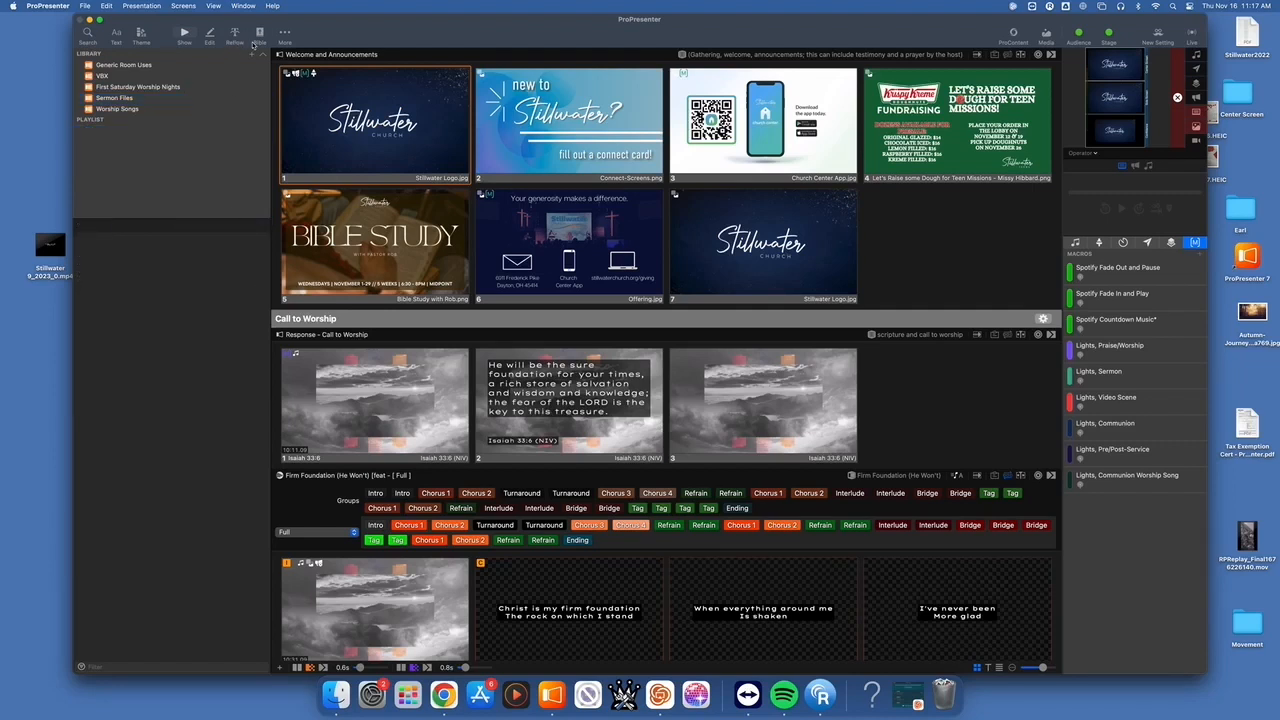
{"action": "left_click", "coordinate": [252, 55]}
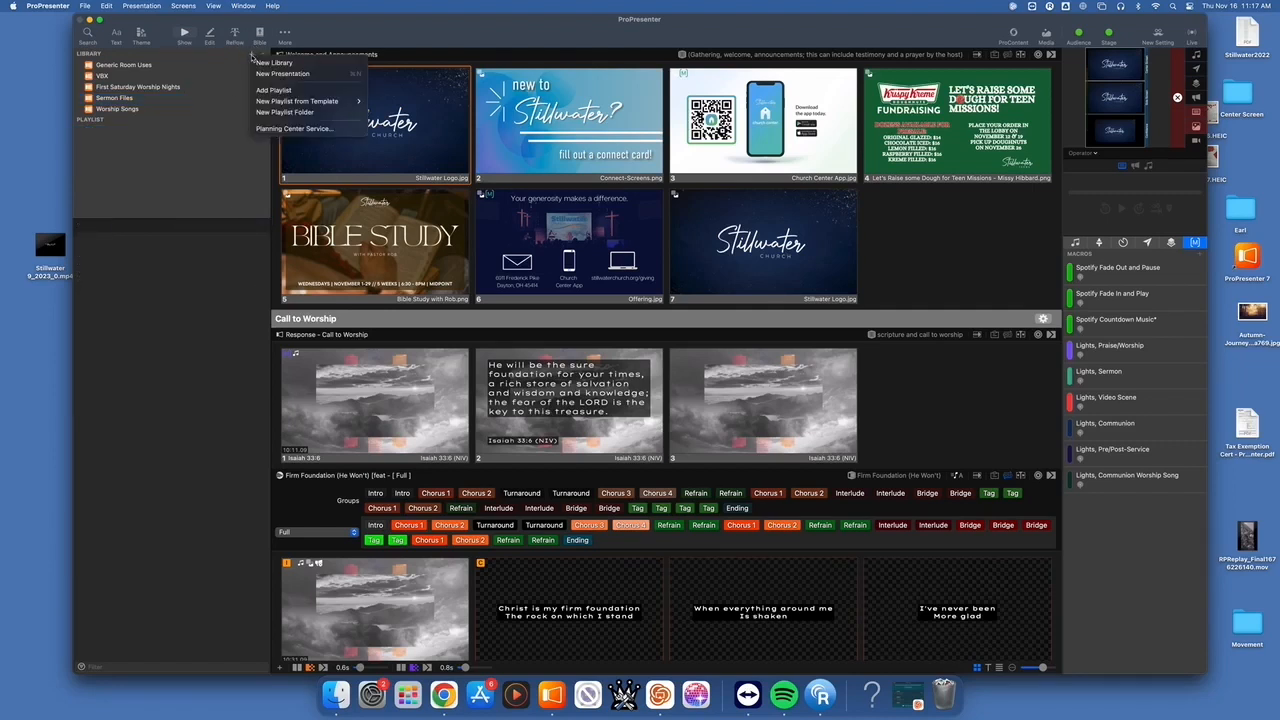
{"action": "left_click", "coordinate": [289, 129]}
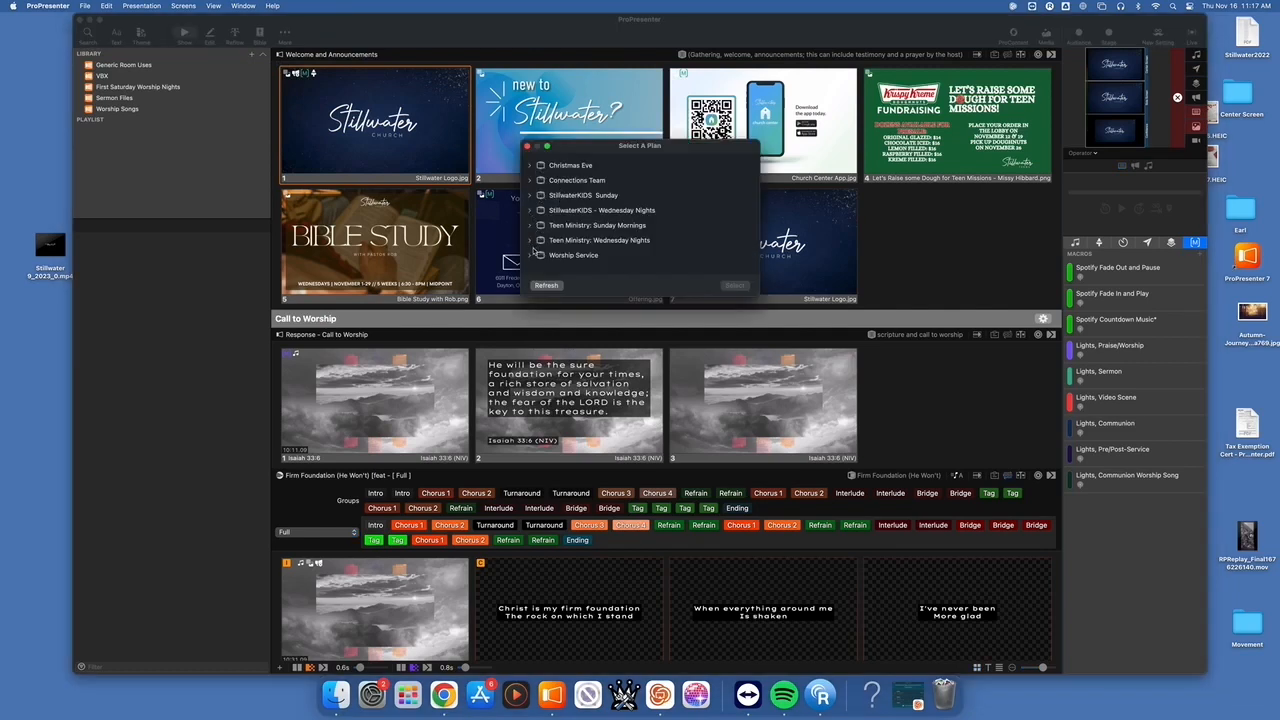
{"action": "left_click", "coordinate": [530, 256]}
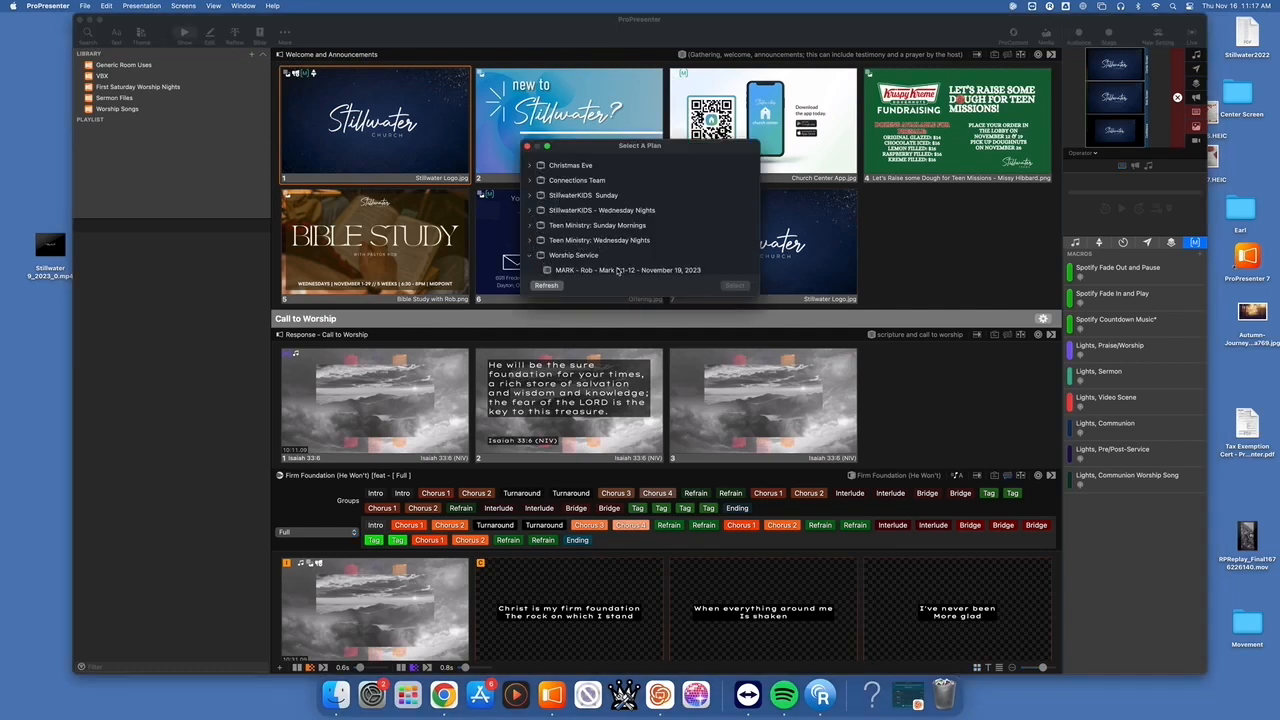
{"action": "left_click", "coordinate": [616, 271]}
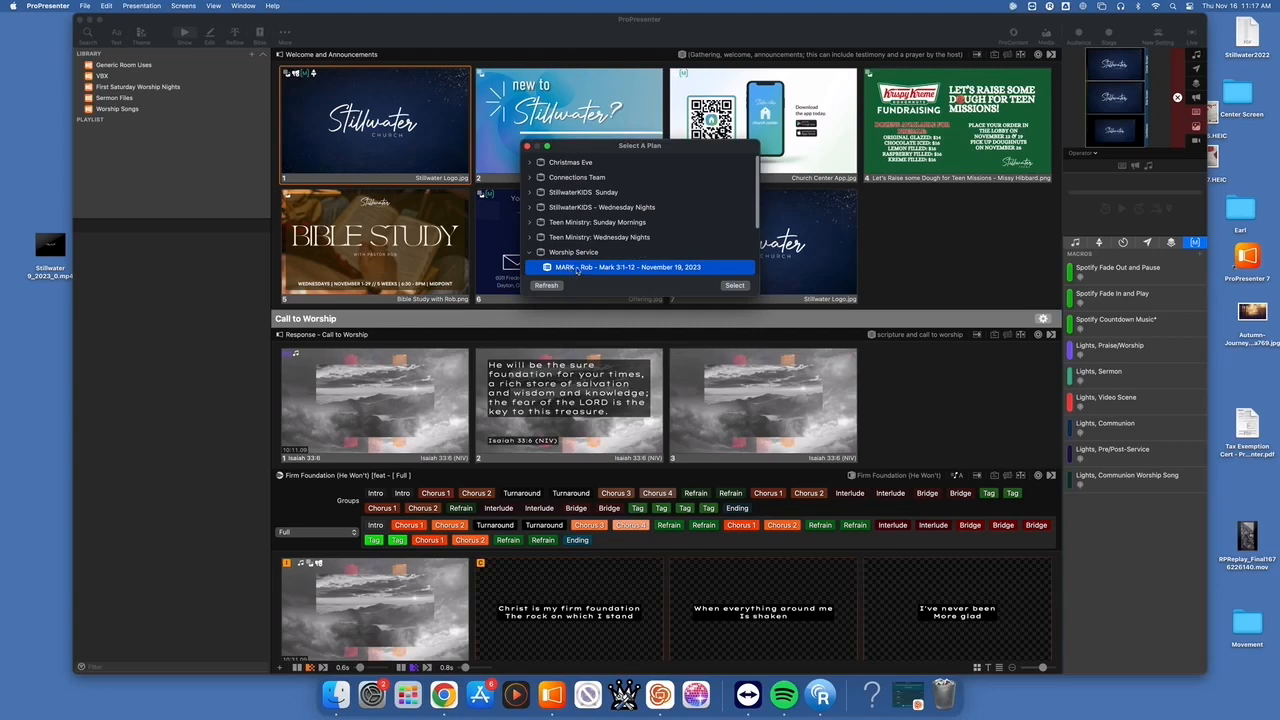
{"action": "left_click", "coordinate": [732, 287]}
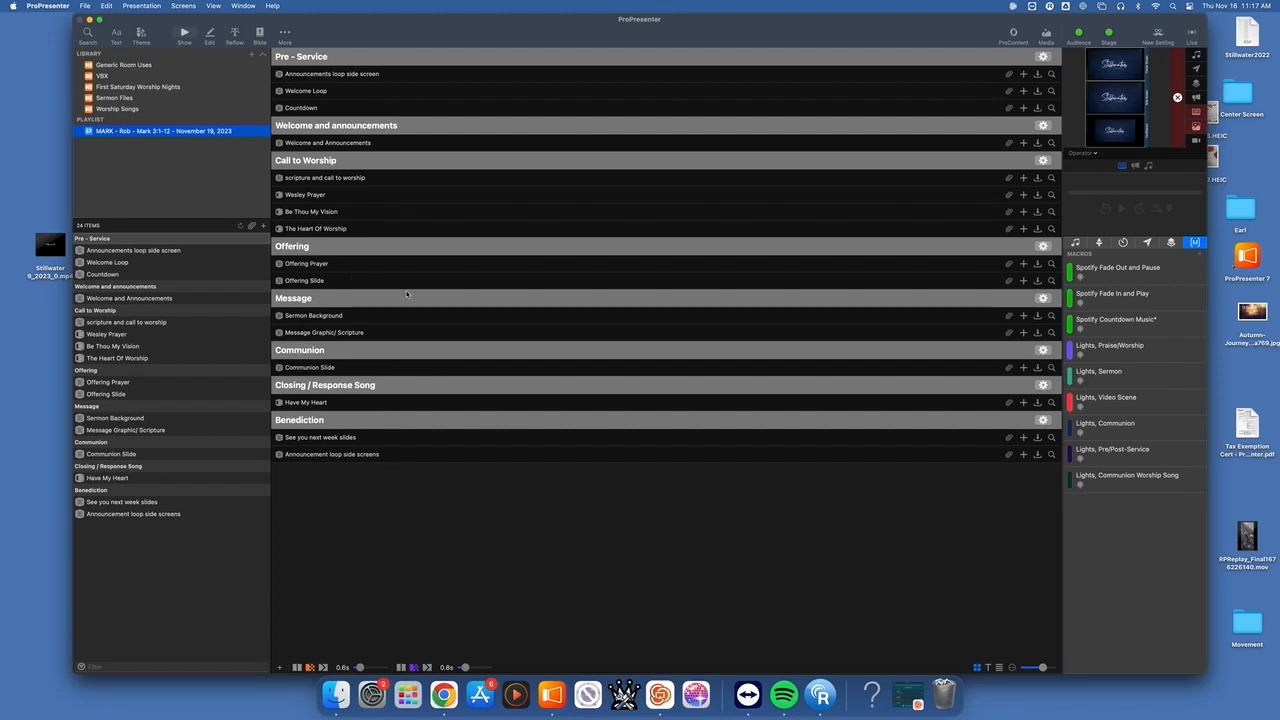
Link the Pre-Service item "Announcements loop side screen" to the Side Screen Announcement Loop presentation.
{"action": "left_click", "coordinate": [1051, 75]}
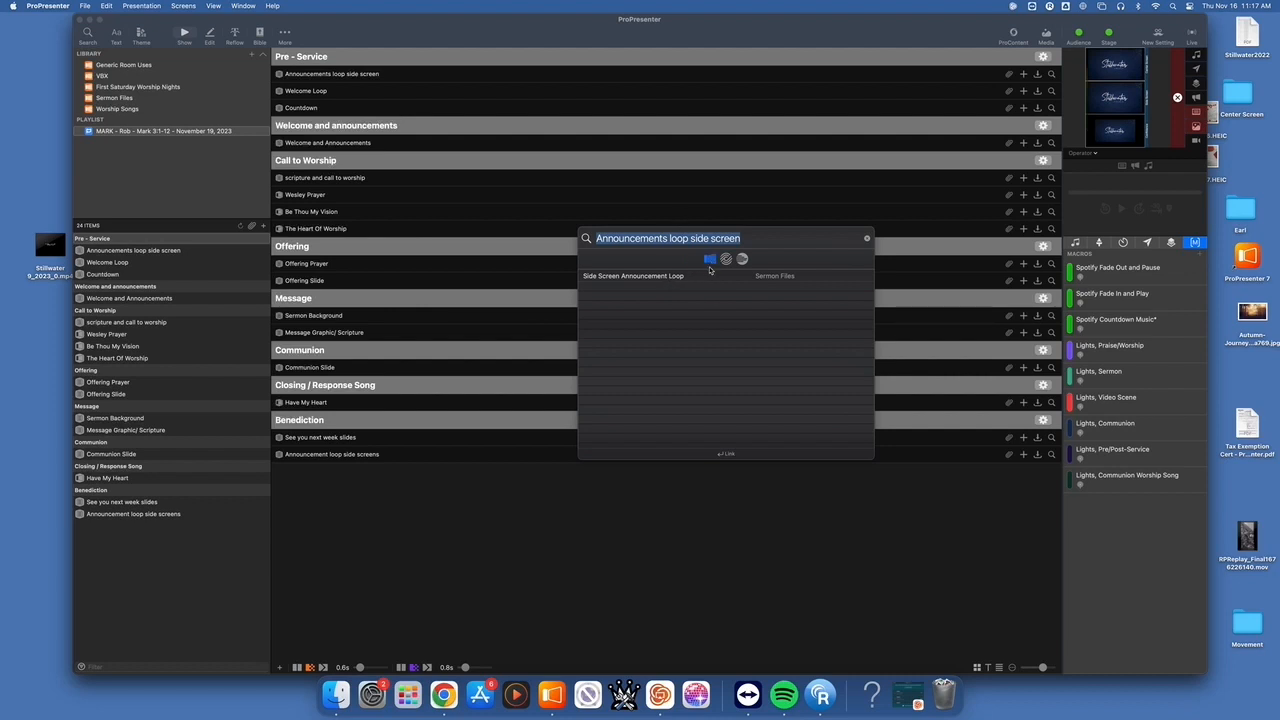
{"action": "left_click", "coordinate": [660, 280]}
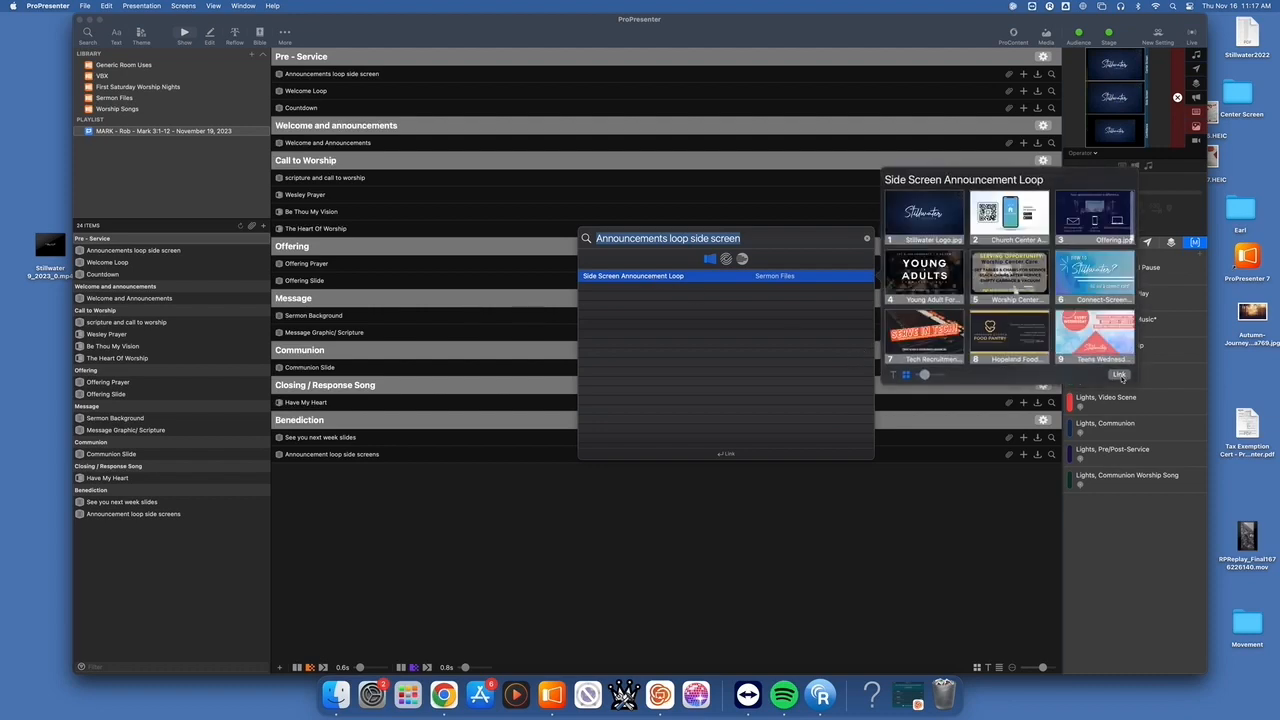
{"action": "left_click", "coordinate": [1118, 374]}
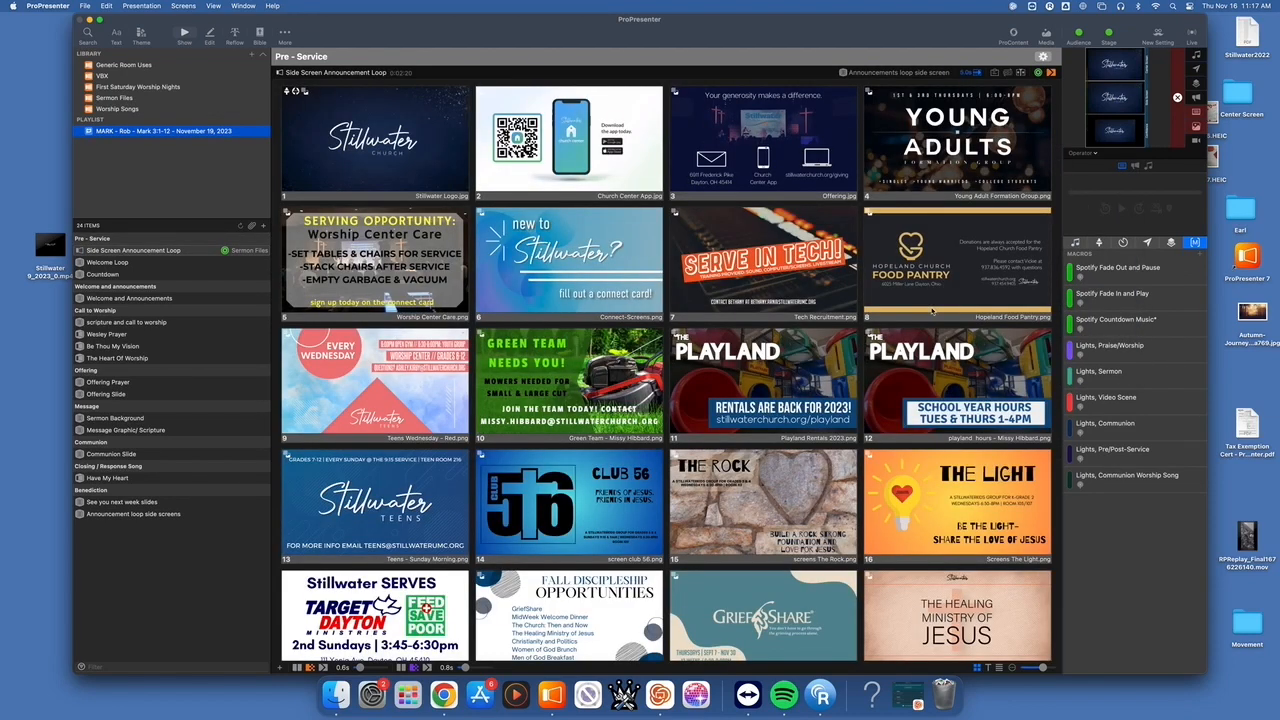
Delete the "The Healing Ministry of Jesus" slide from the Side Screen Announcement Loop.
{"action": "scroll", "coordinate": [933, 311], "scroll_direction": "down", "scroll_amount": 5}
{"action": "scroll", "coordinate": [940, 310], "scroll_direction": "down", "scroll_amount": 2}
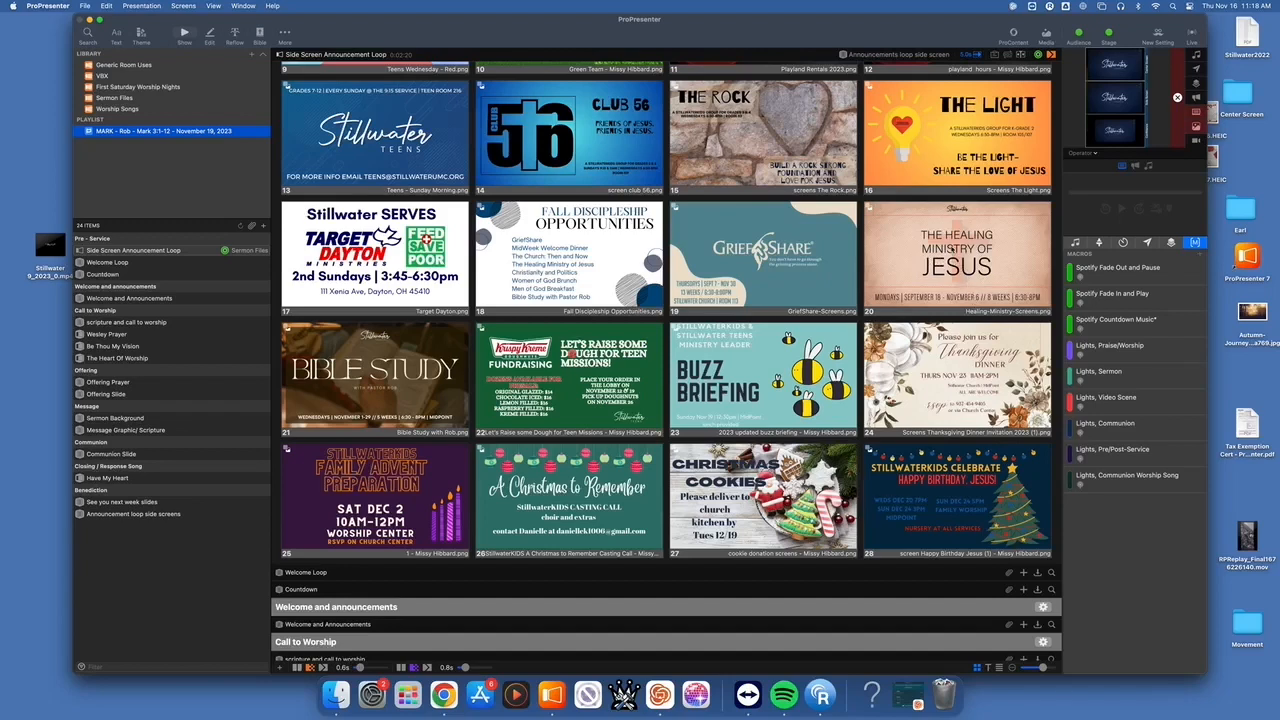
{"action": "right_click", "coordinate": [950, 248]}
{"action": "left_click", "coordinate": [1040, 506]}
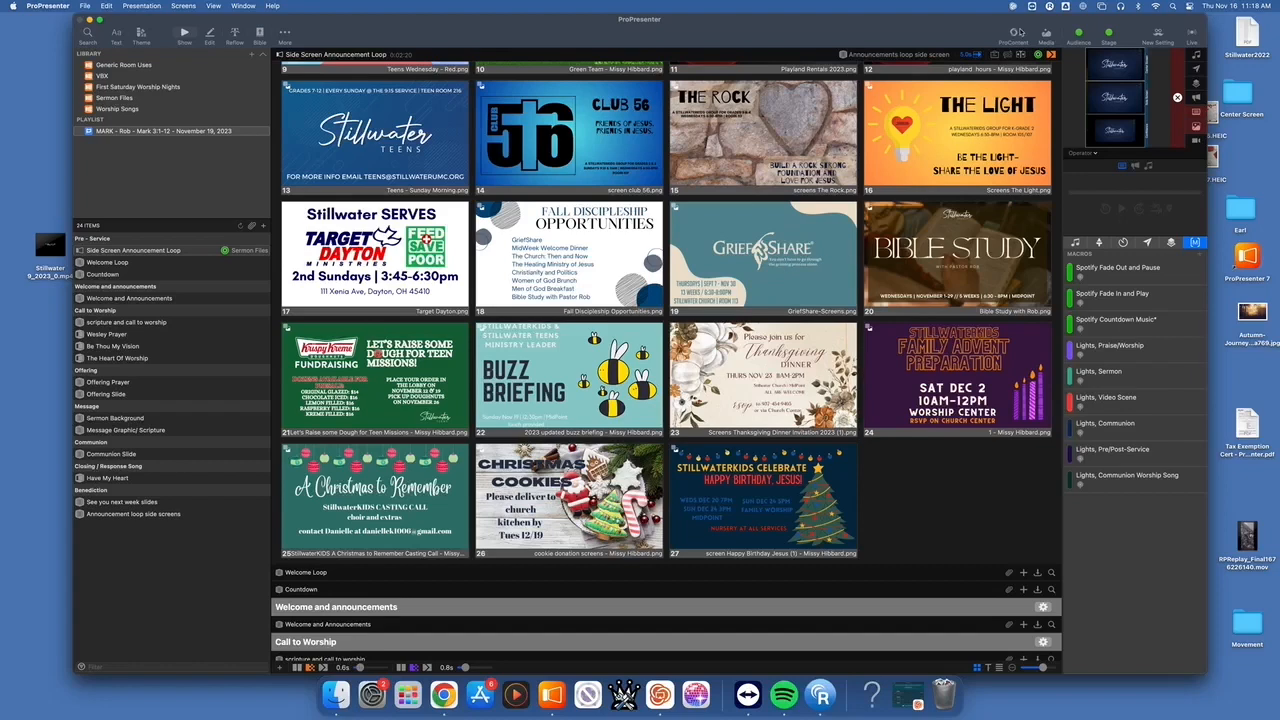
Add the red "A Christmas to Remember" image from the Announcements media playlist to the loop before the Christmas Cookies slide, and hide the media bin.
{"action": "left_click", "coordinate": [1046, 35]}
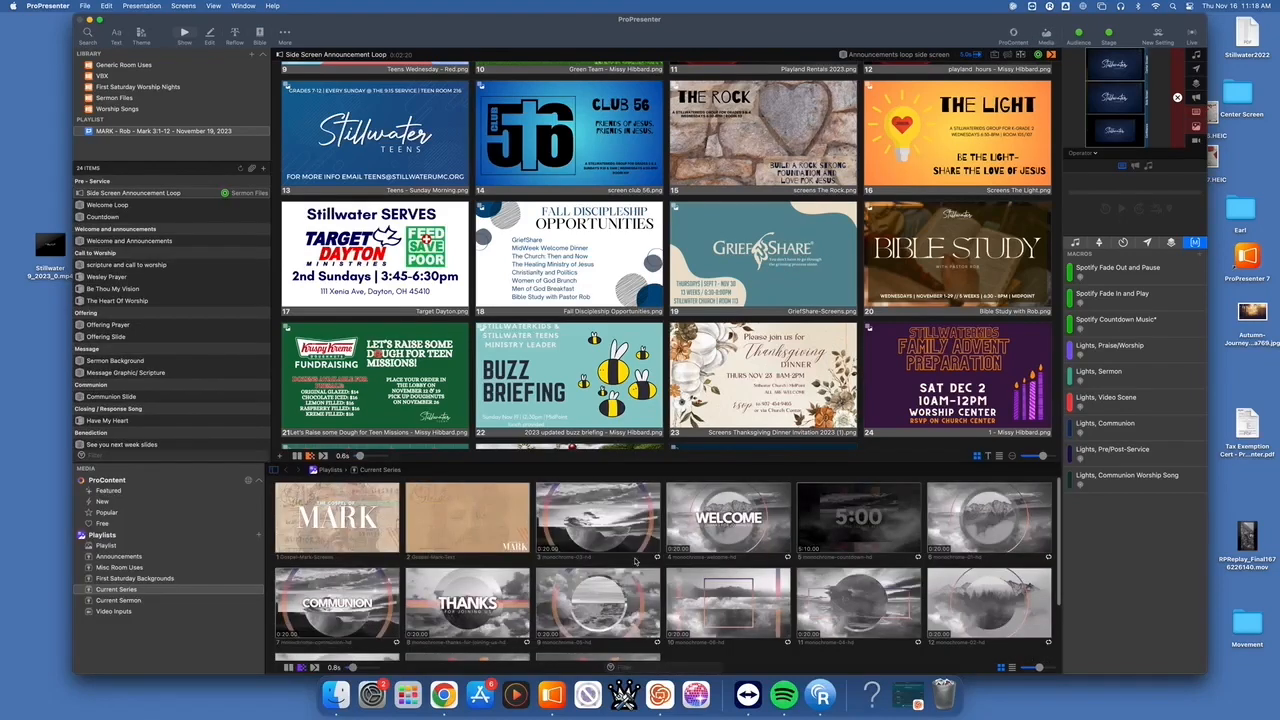
{"action": "left_click", "coordinate": [124, 558]}
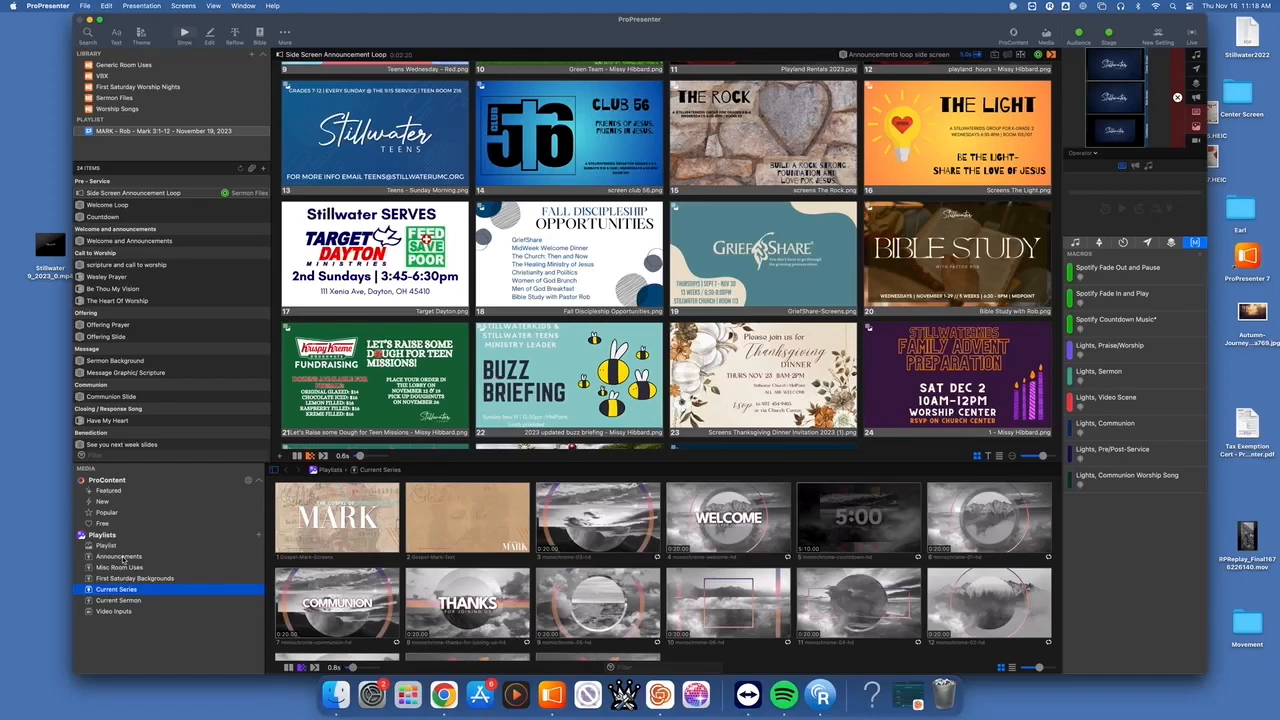
{"action": "left_click", "coordinate": [120, 556]}
{"action": "scroll", "coordinate": [545, 571], "scroll_direction": "down", "scroll_amount": 10}
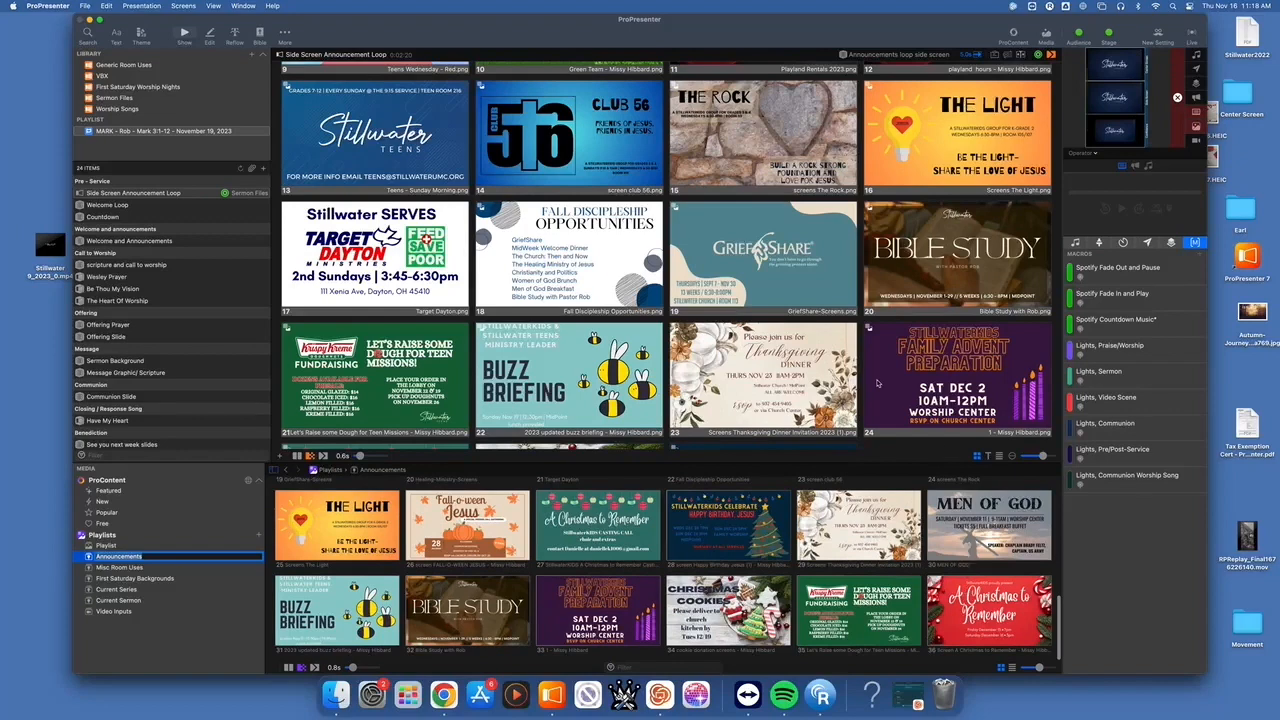
{"action": "scroll", "coordinate": [880, 386], "scroll_direction": "down", "scroll_amount": 5}
{"action": "scroll", "coordinate": [877, 384], "scroll_direction": "up", "scroll_amount": 1}
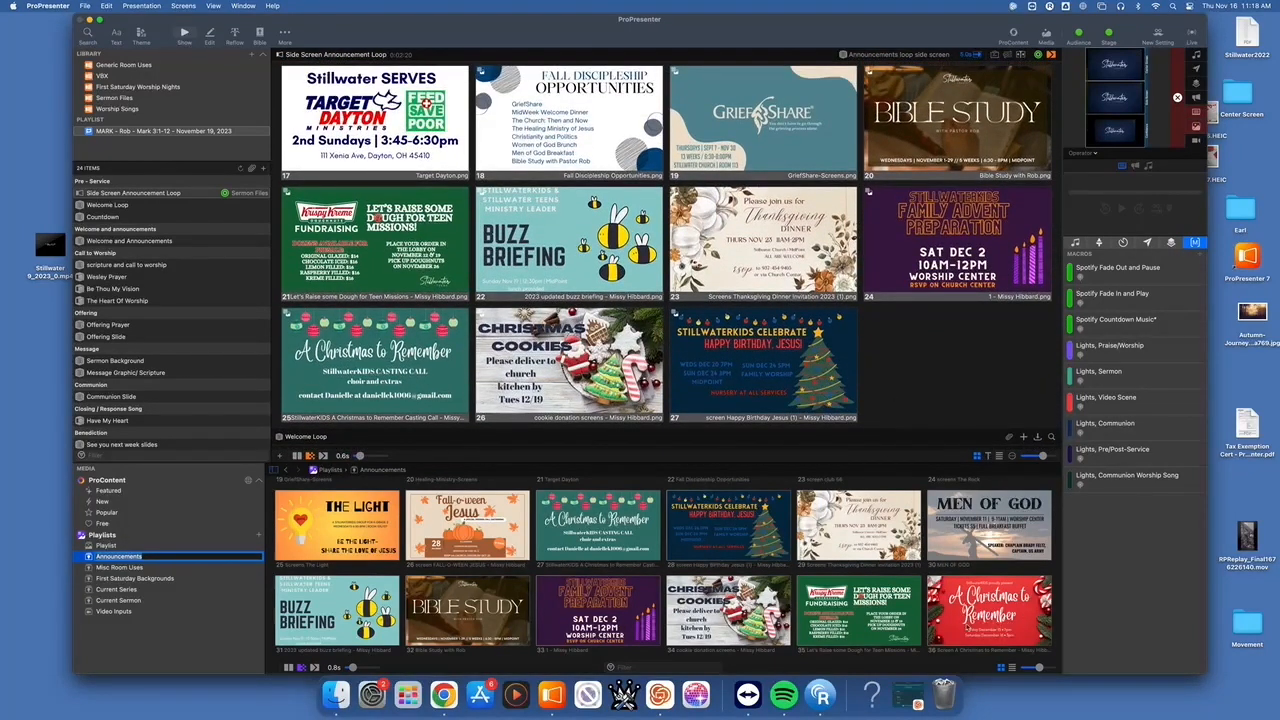
{"action": "scroll", "coordinate": [975, 615], "scroll_direction": "up", "scroll_amount": 1}
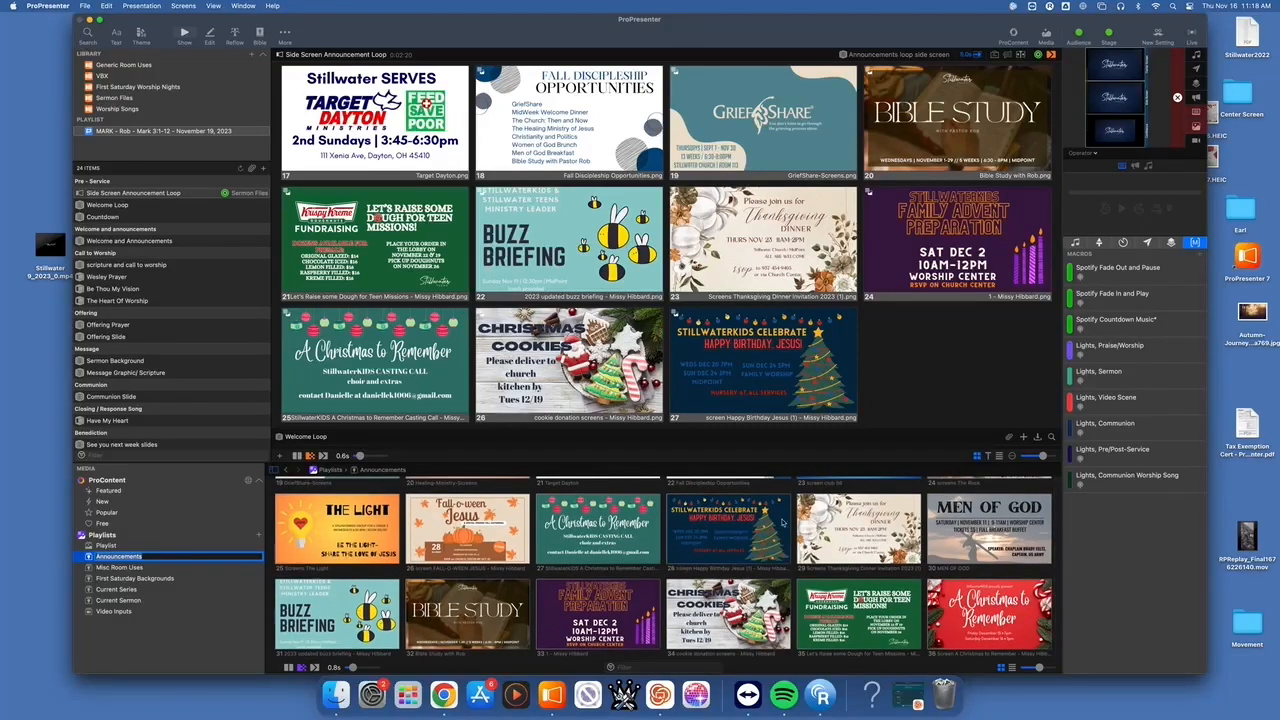
{"action": "left_click", "coordinate": [995, 632]}
{"action": "mouse_move", "coordinate": [1005, 633]}
{"action": "left_mouse_down"}
{"action": "mouse_move", "coordinate": [970, 540]}
{"action": "mouse_move", "coordinate": [850, 538]}
{"action": "mouse_move", "coordinate": [658, 476]}
{"action": "mouse_move", "coordinate": [640, 460]}
{"action": "mouse_move", "coordinate": [640, 418]}
{"action": "mouse_move", "coordinate": [477, 342]}
{"action": "left_mouse_up"}
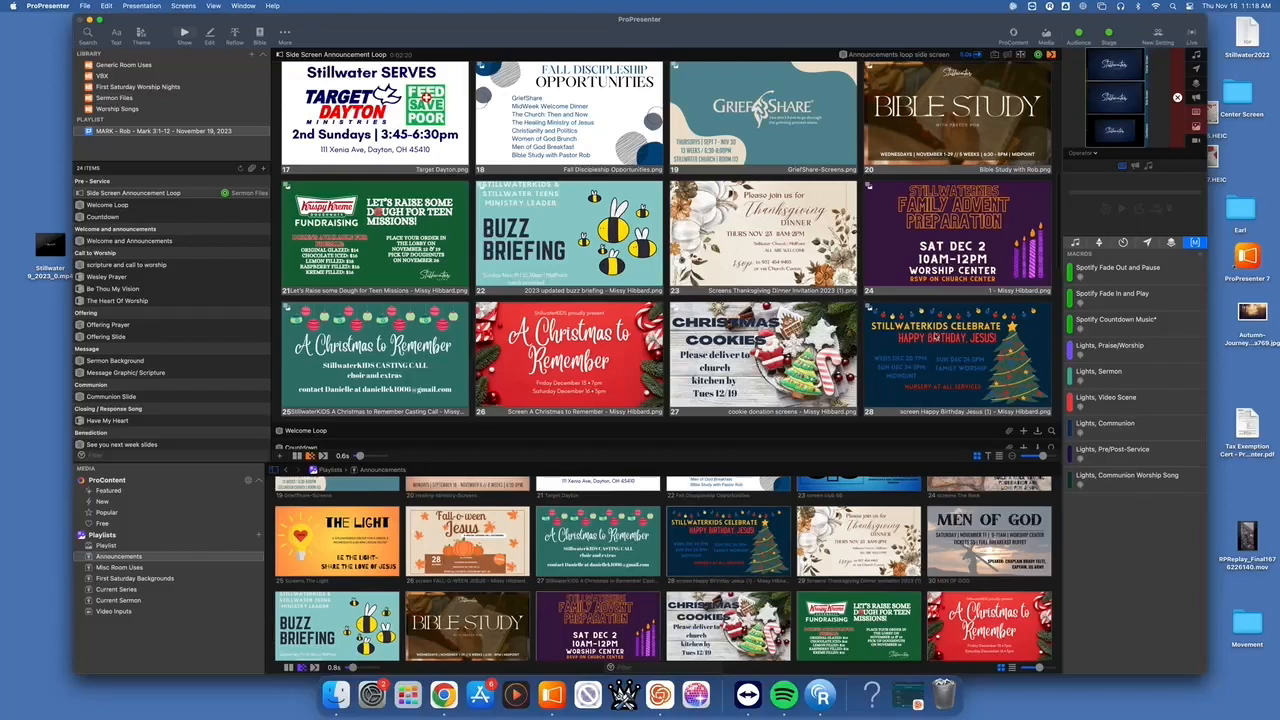
{"action": "left_click", "coordinate": [1046, 34]}
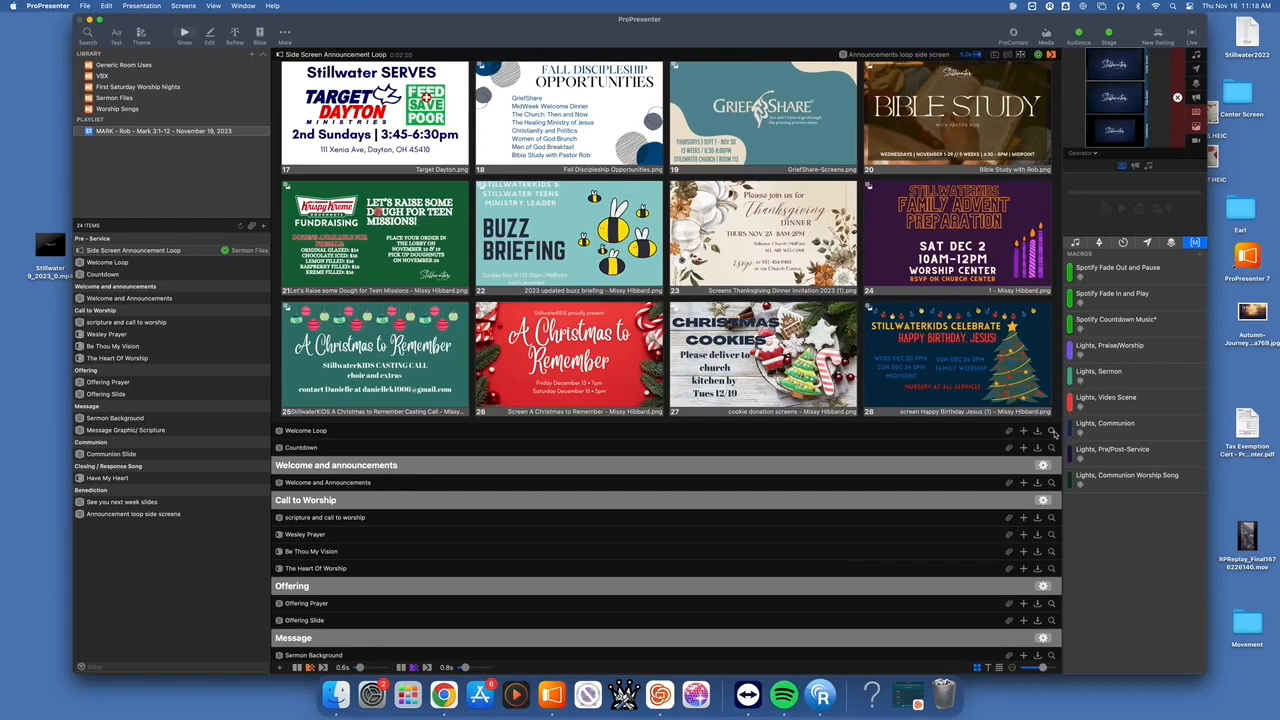
Link the Pre-Service "Welcome Loop" item to the Welcome Loop presentation in Sermon Files.
{"action": "left_click", "coordinate": [1051, 431]}
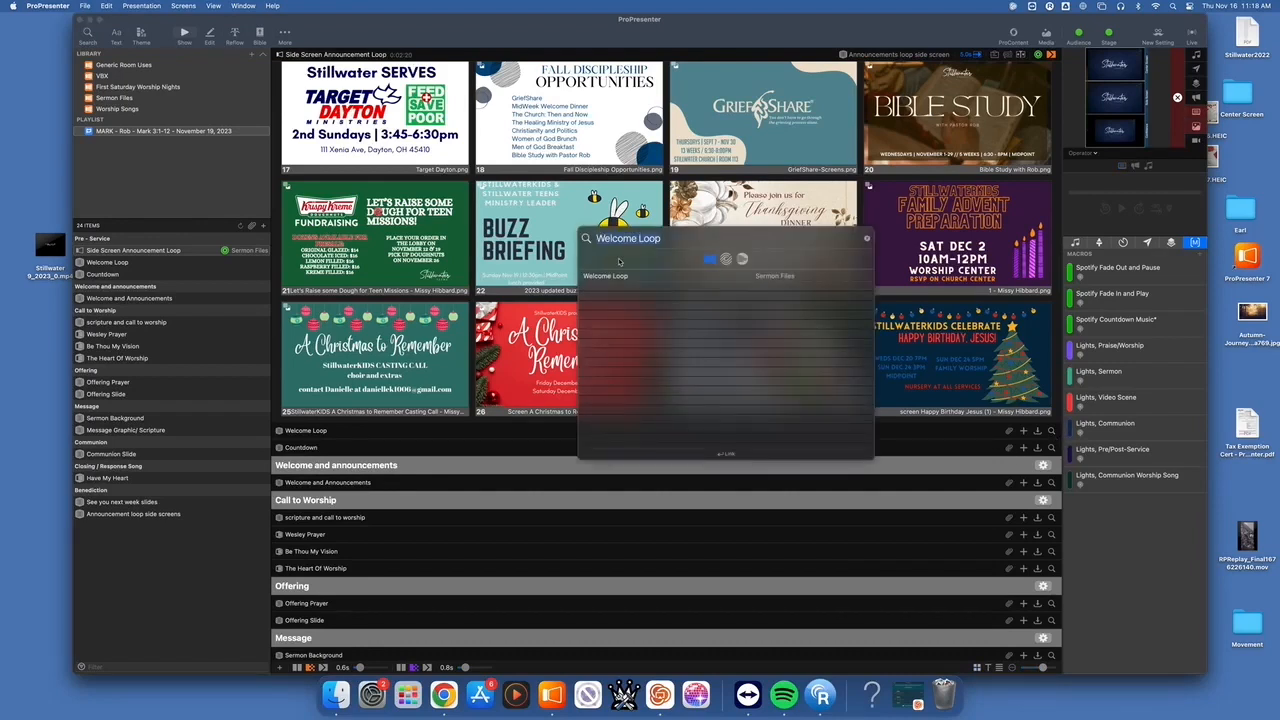
{"action": "left_click", "coordinate": [622, 277]}
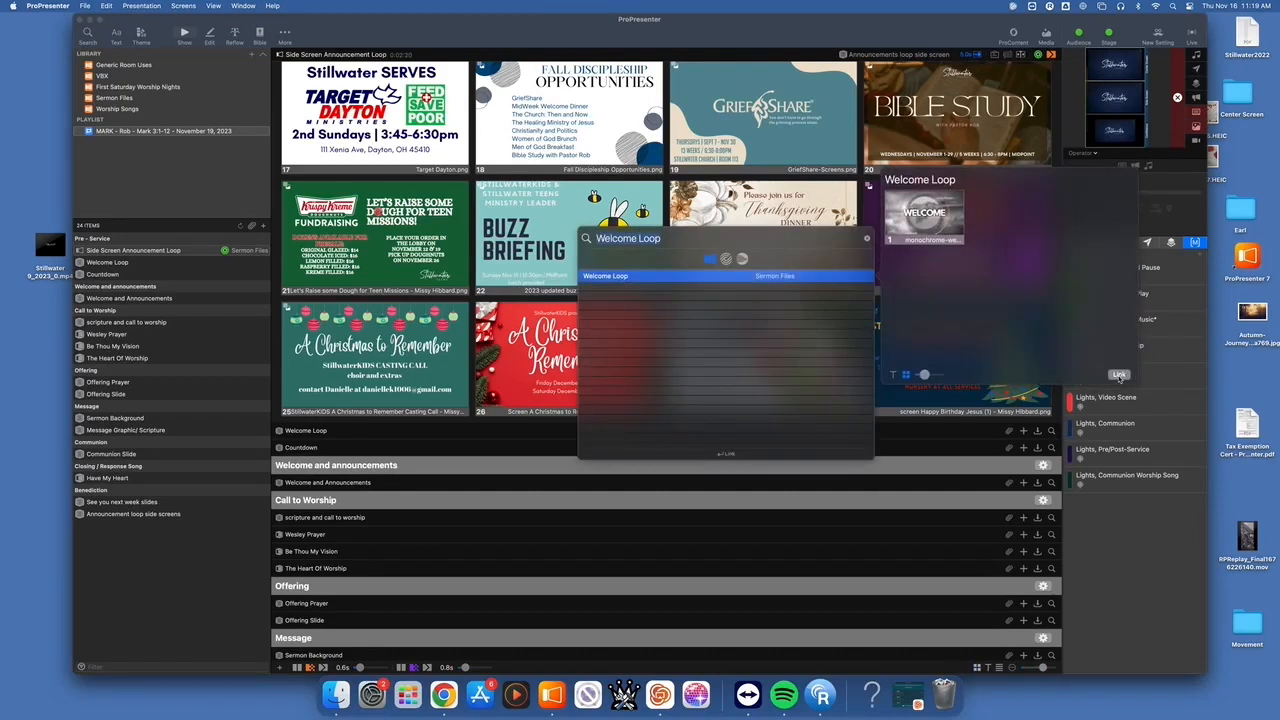
{"action": "left_click", "coordinate": [1119, 375]}
Link the Pre-Service "Countdown" item to the Countdown presentation in Sermon Files.
{"action": "scroll", "coordinate": [766, 326], "scroll_direction": "down", "scroll_amount": 5}
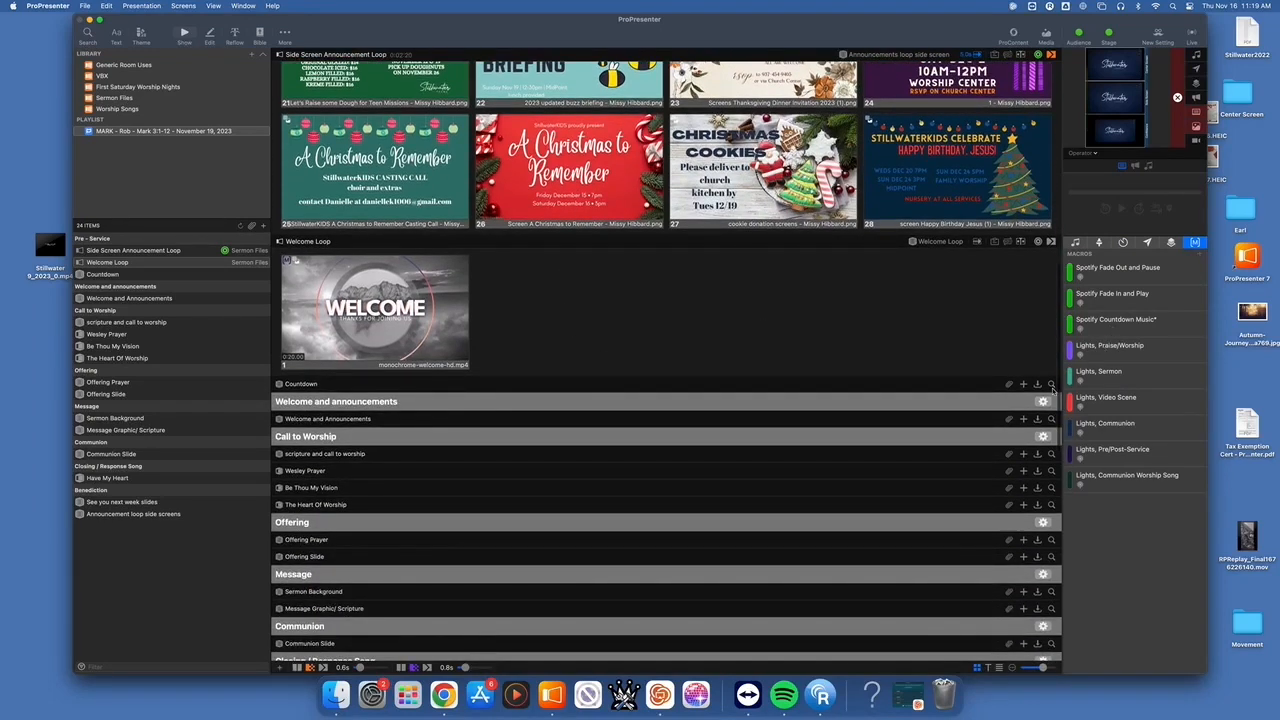
{"action": "left_click", "coordinate": [1051, 384]}
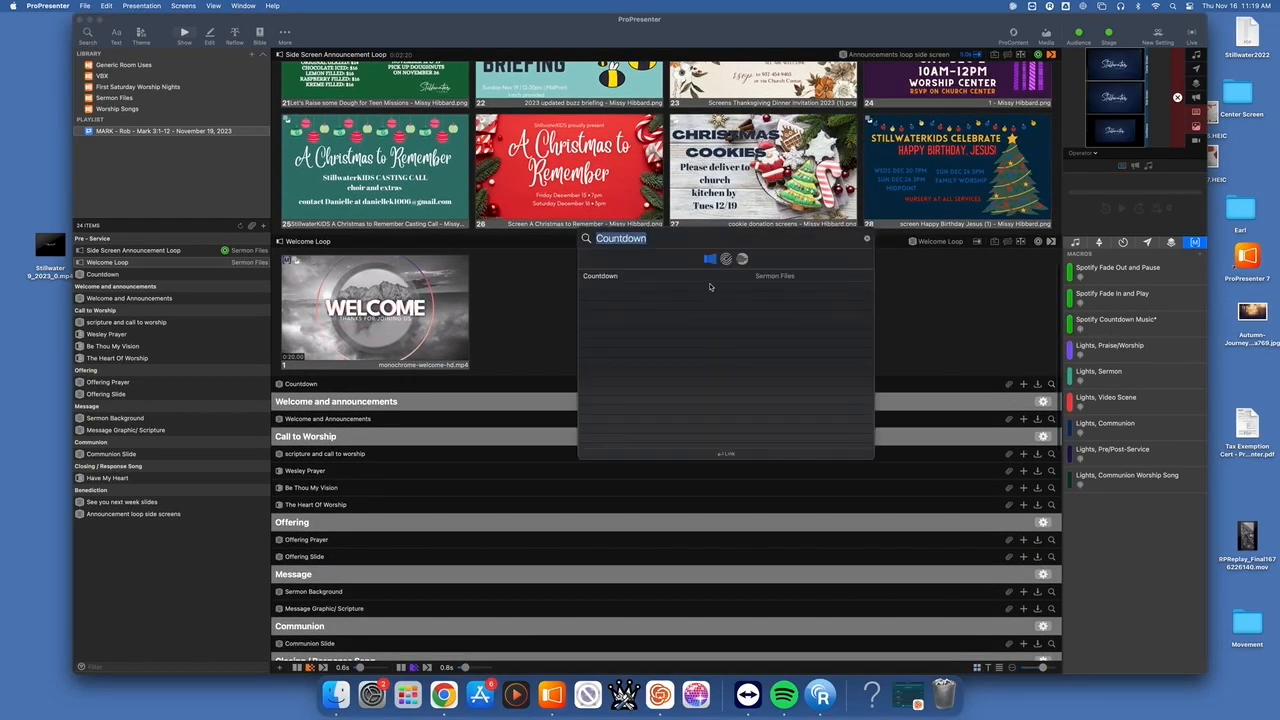
{"action": "left_click", "coordinate": [1119, 375]}
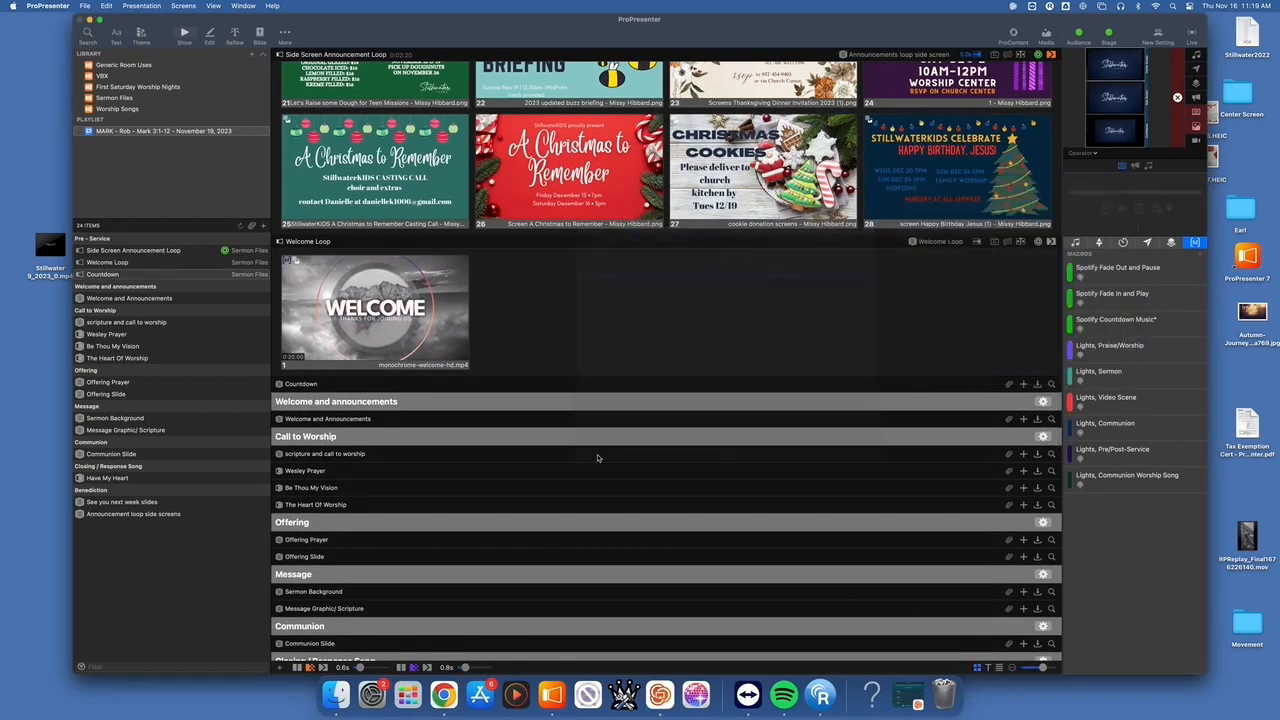
Link the "Welcome and Announcements" item to the matching presentation in Sermon Files.
{"action": "scroll", "coordinate": [587, 458], "scroll_direction": "down", "scroll_amount": 4}
{"action": "scroll", "coordinate": [587, 458], "scroll_direction": "down", "scroll_amount": 1}
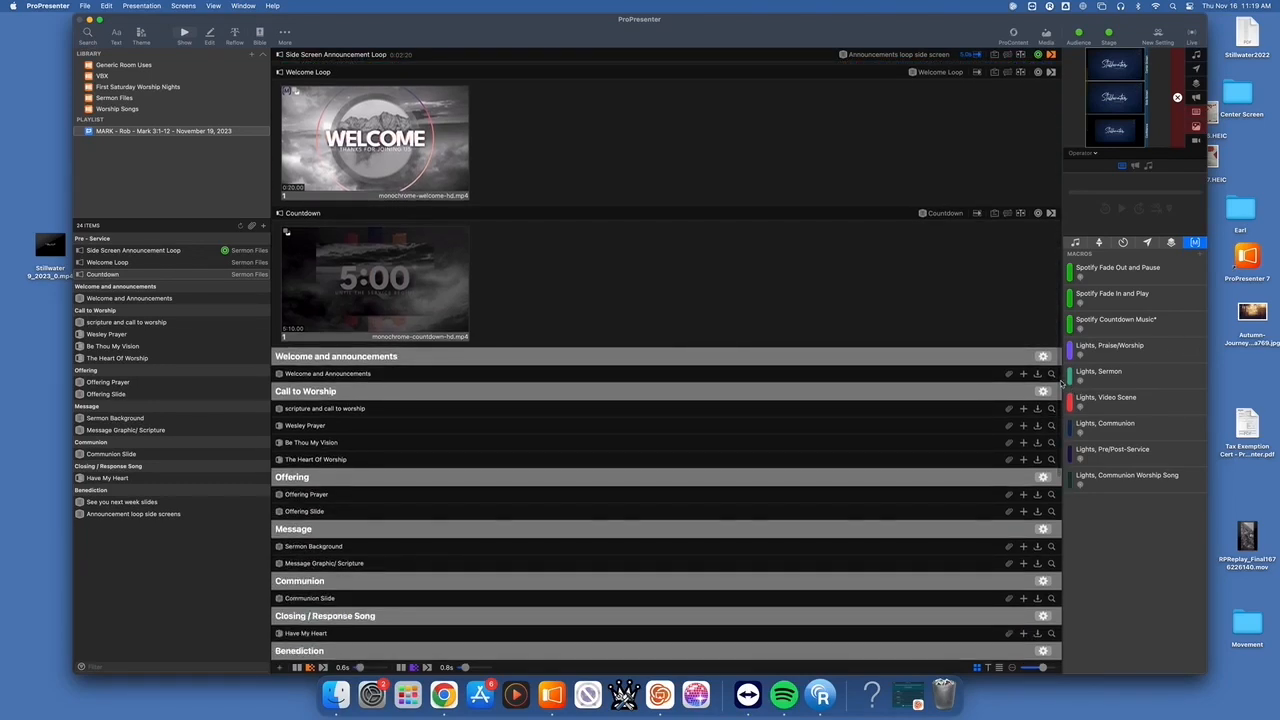
{"action": "left_click", "coordinate": [1051, 375]}
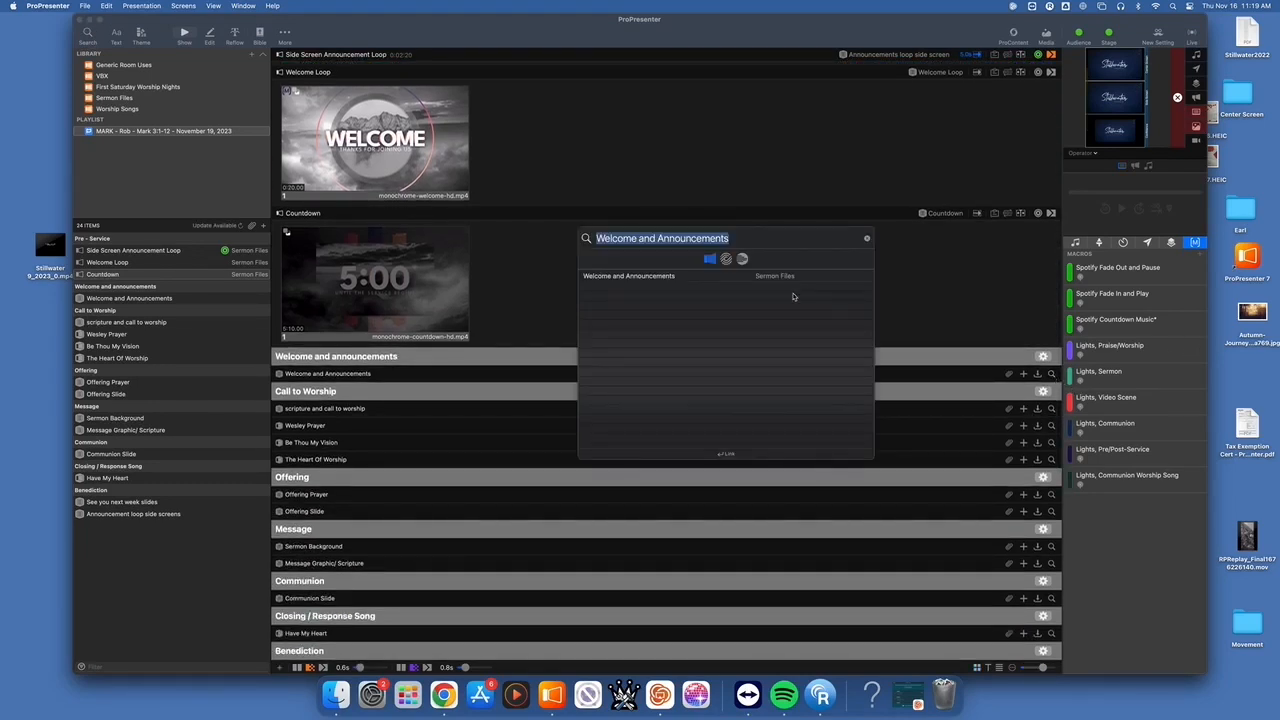
{"action": "left_click", "coordinate": [684, 280]}
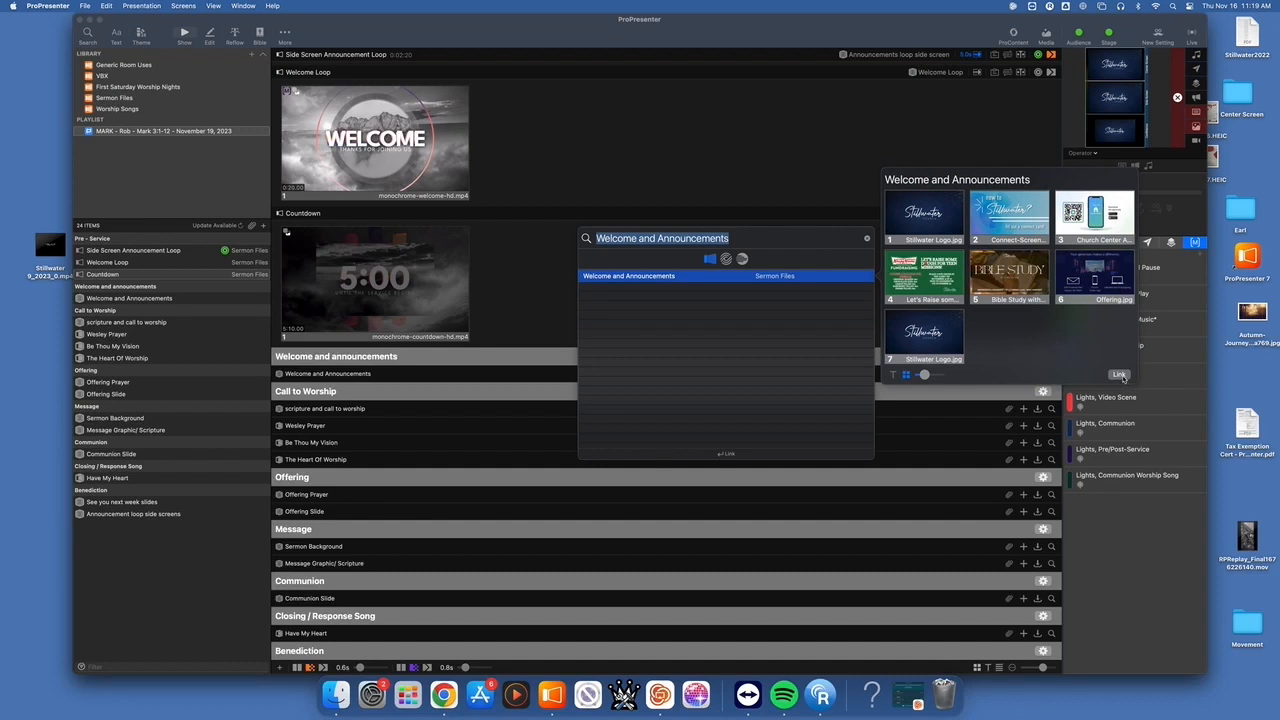
{"action": "left_click", "coordinate": [1119, 375]}
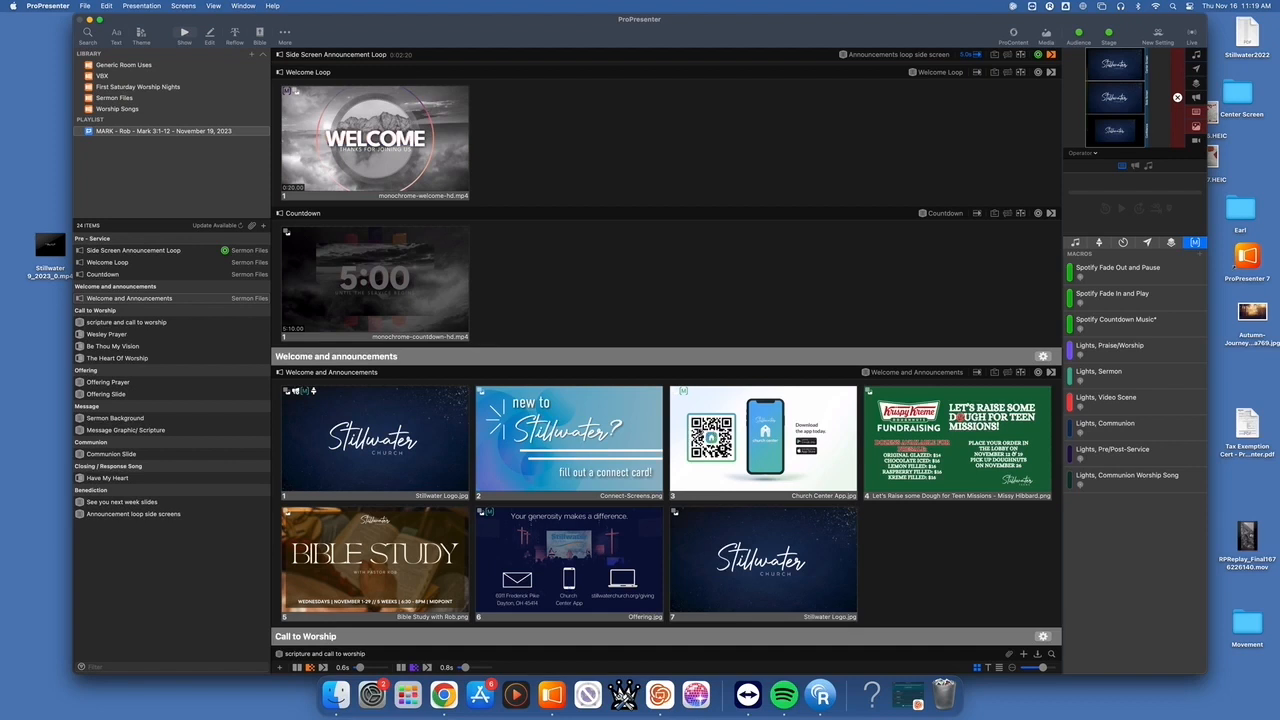
Link the "scripture and call to worship" item to the Response - Call to Worship presentation.
{"action": "scroll", "coordinate": [704, 430], "scroll_direction": "down", "scroll_amount": 3}
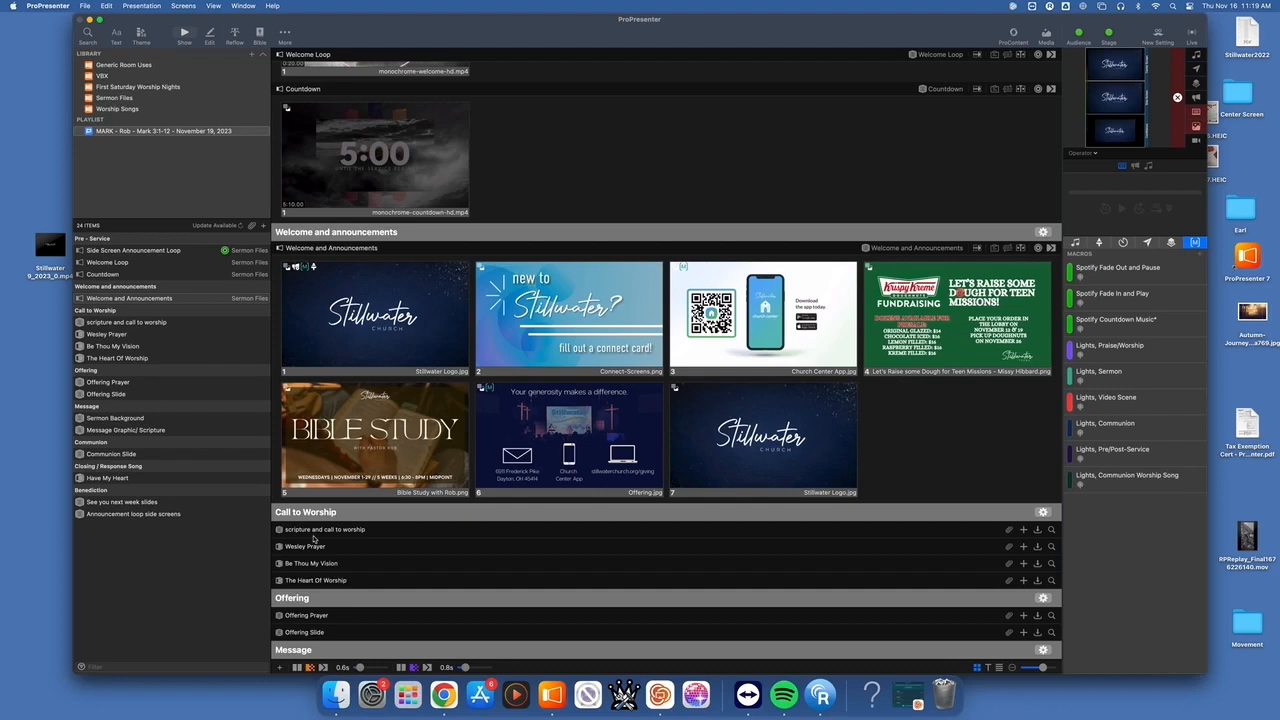
{"action": "scroll", "coordinate": [536, 417], "scroll_direction": "down", "scroll_amount": 5}
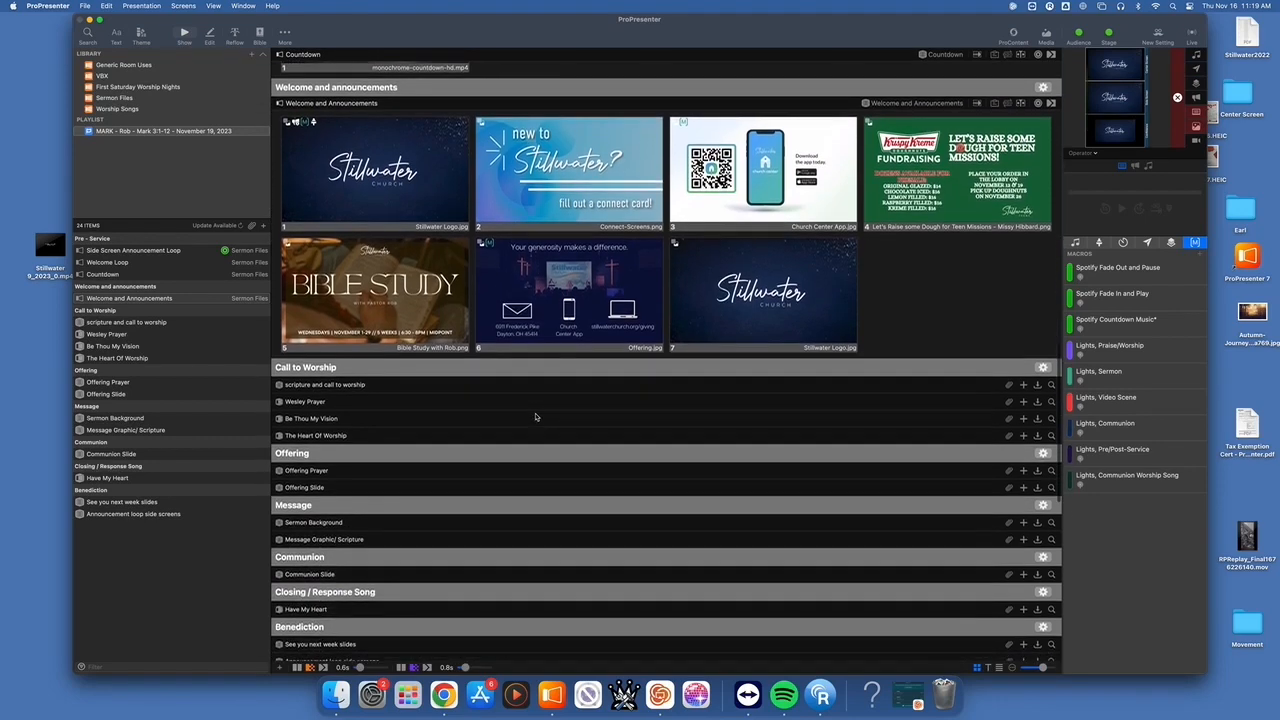
{"action": "scroll", "coordinate": [536, 417], "scroll_direction": "down", "scroll_amount": 1}
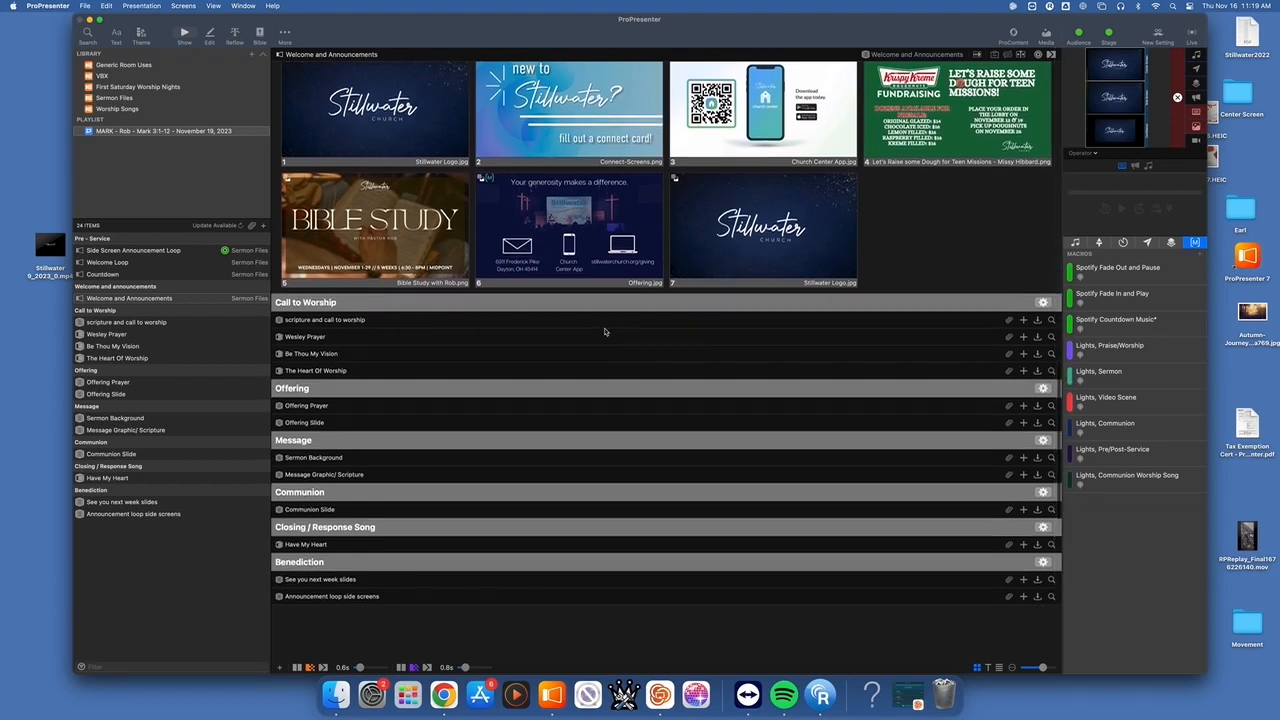
{"action": "scroll", "coordinate": [604, 331], "scroll_direction": "down", "scroll_amount": 1}
{"action": "left_click", "coordinate": [1051, 313]}
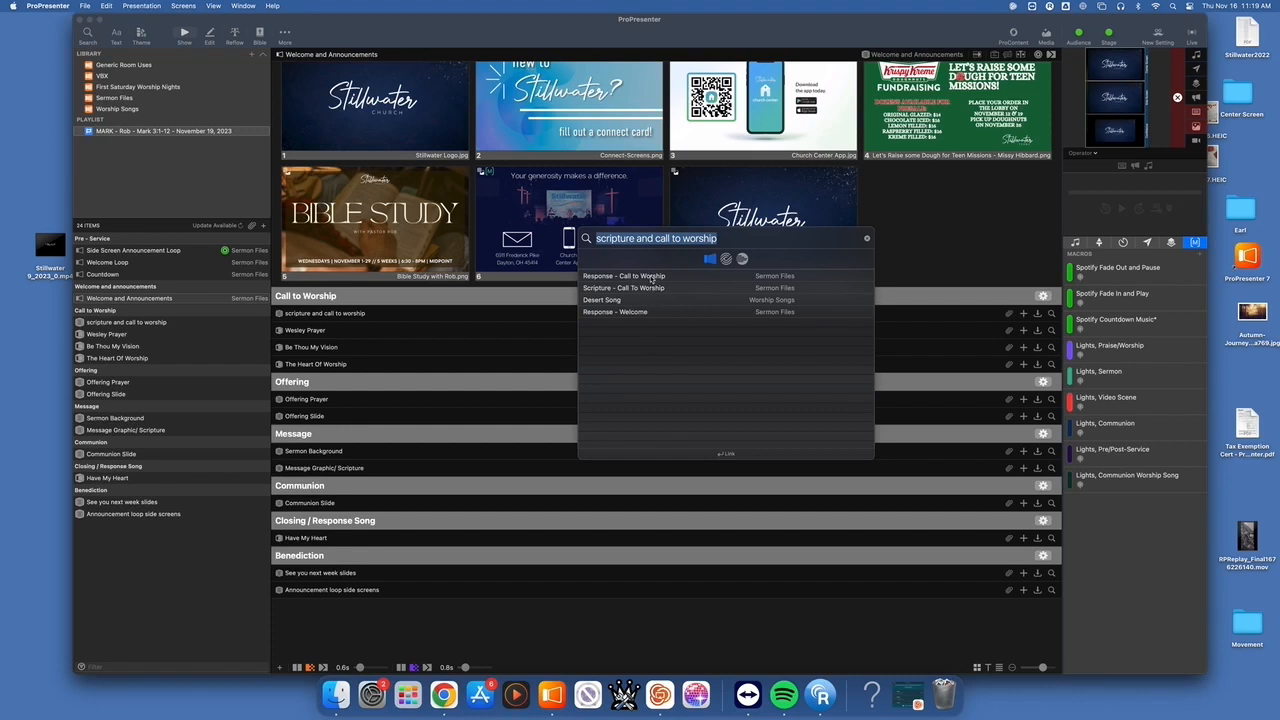
{"action": "key", "text": "Down"}
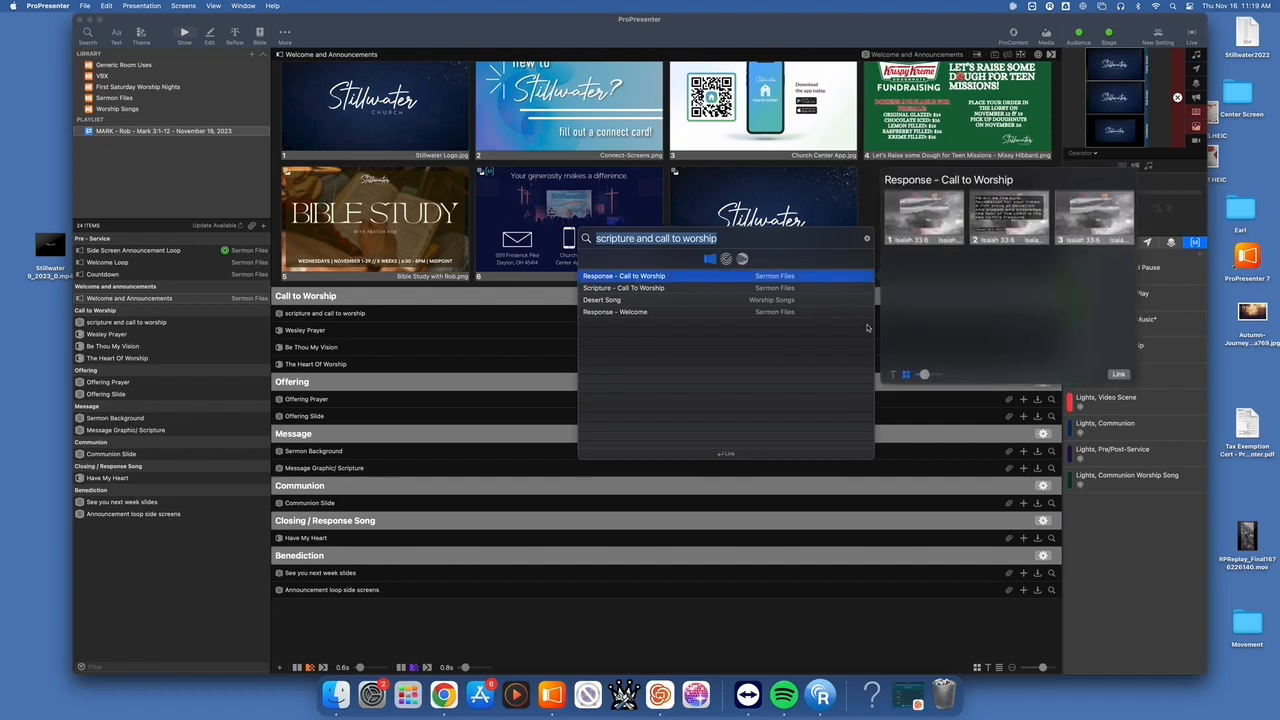
{"action": "key", "text": "Return"}
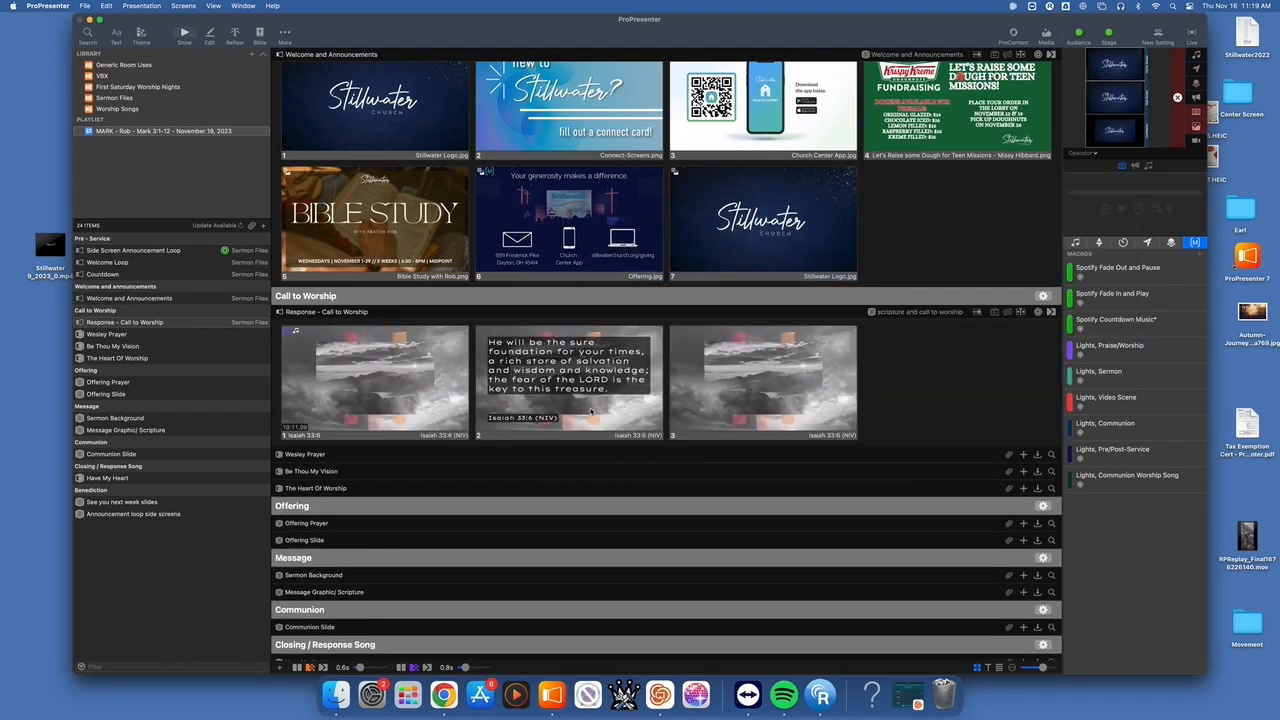
Link the Offering Prayer item to the Offering Prayer presentation in Sermon Files.
{"action": "scroll", "coordinate": [803, 449], "scroll_direction": "down", "scroll_amount": 5}
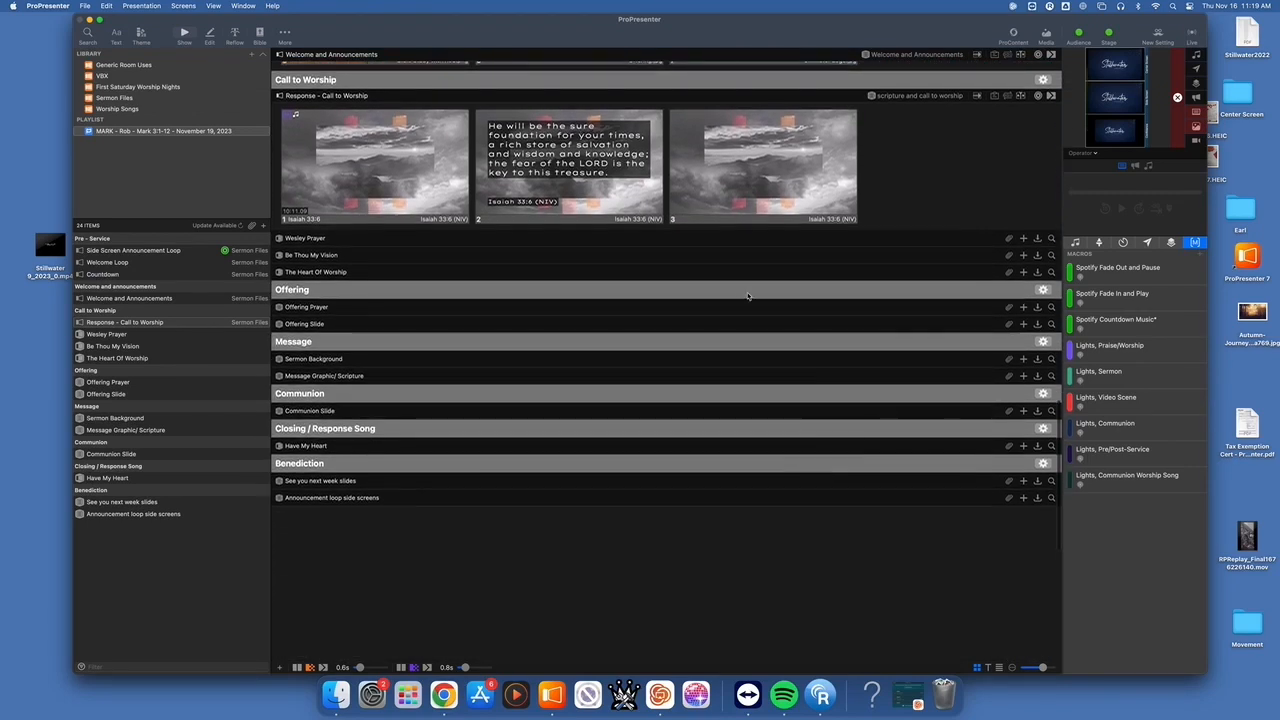
{"action": "left_click", "coordinate": [1050, 309]}
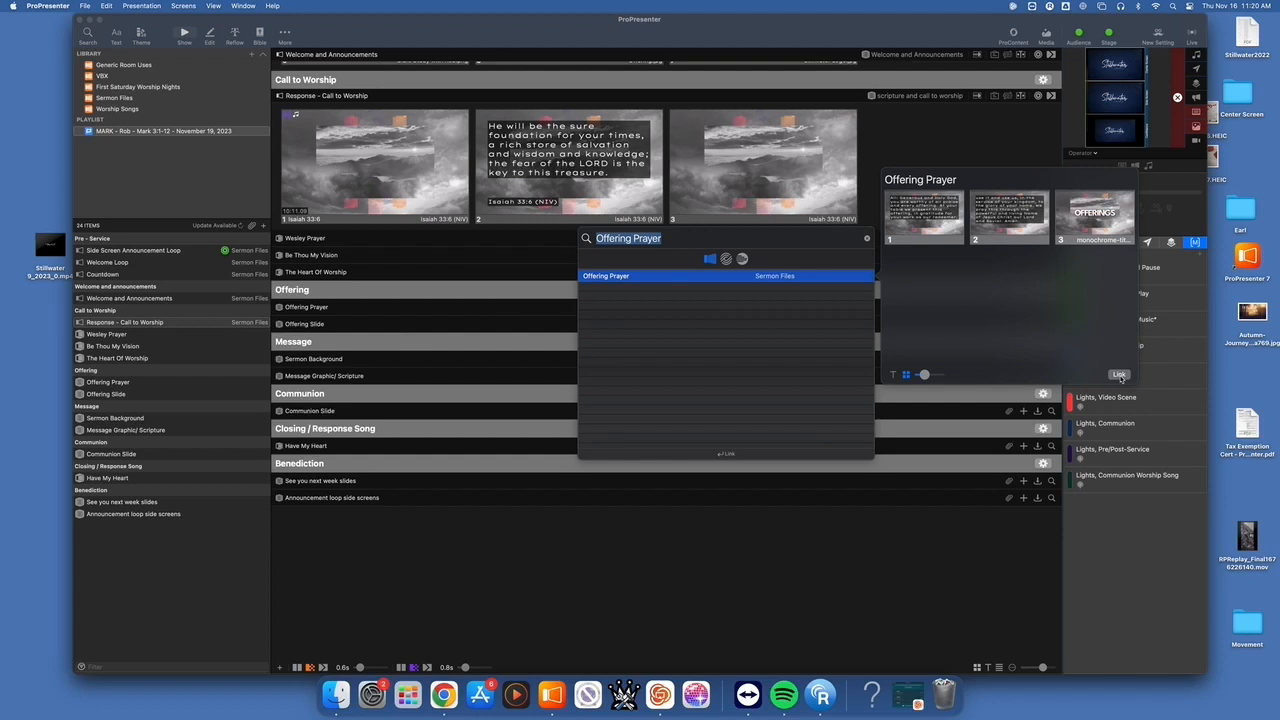
{"action": "left_click", "coordinate": [1119, 375]}
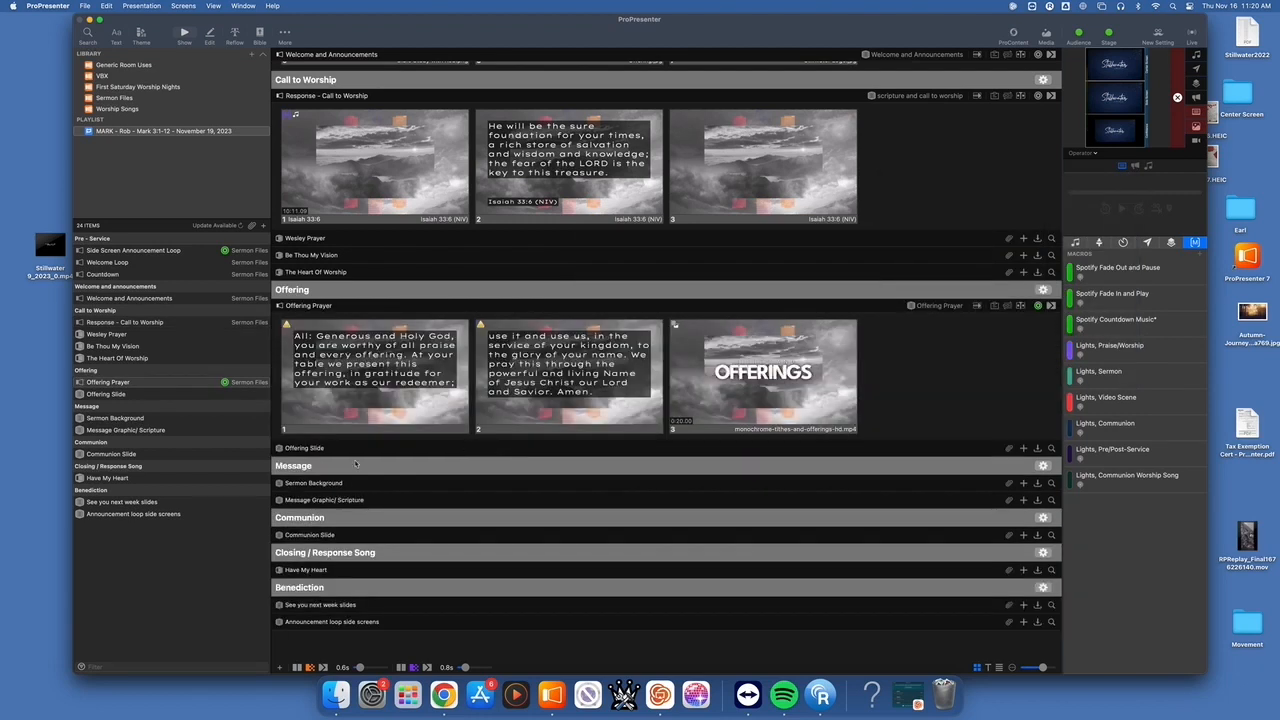
Link the Offering Slide item to the Offering Slide presentation in Sermon Files.
{"action": "scroll", "coordinate": [470, 494], "scroll_direction": "up", "scroll_amount": 1}
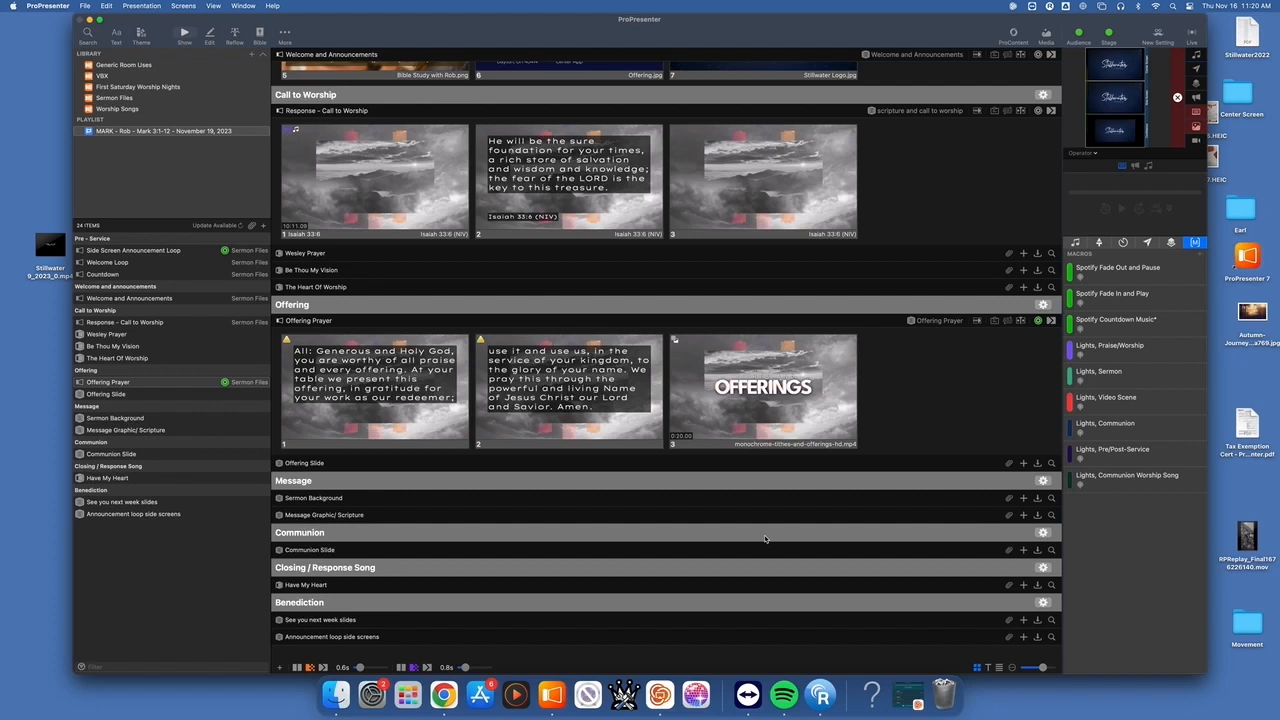
{"action": "left_click", "coordinate": [1051, 463]}
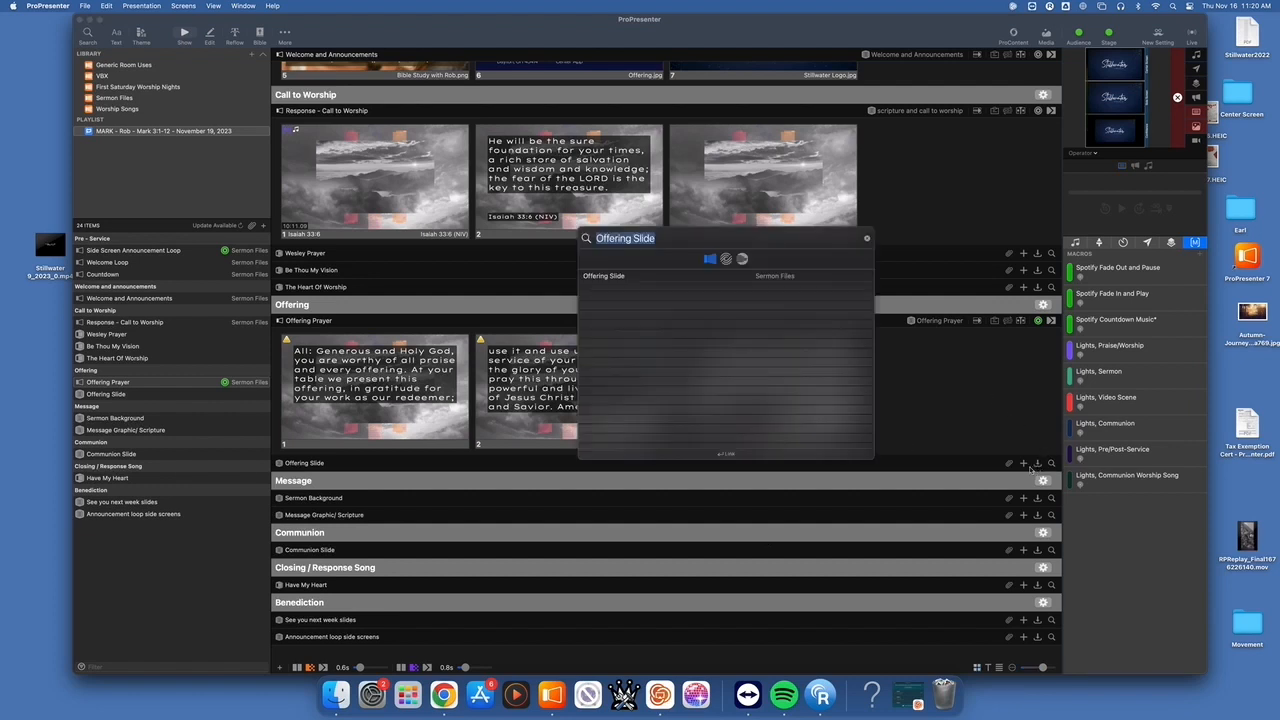
{"action": "left_click", "coordinate": [622, 276]}
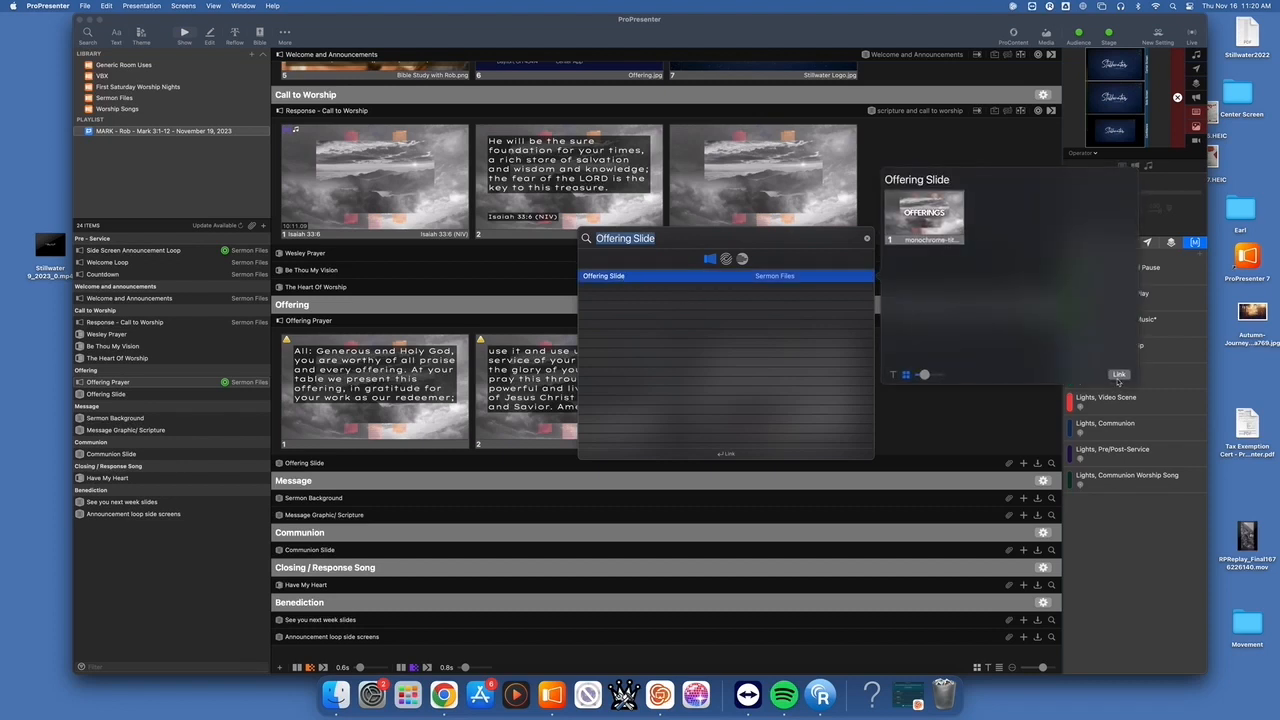
{"action": "left_click", "coordinate": [1118, 375]}
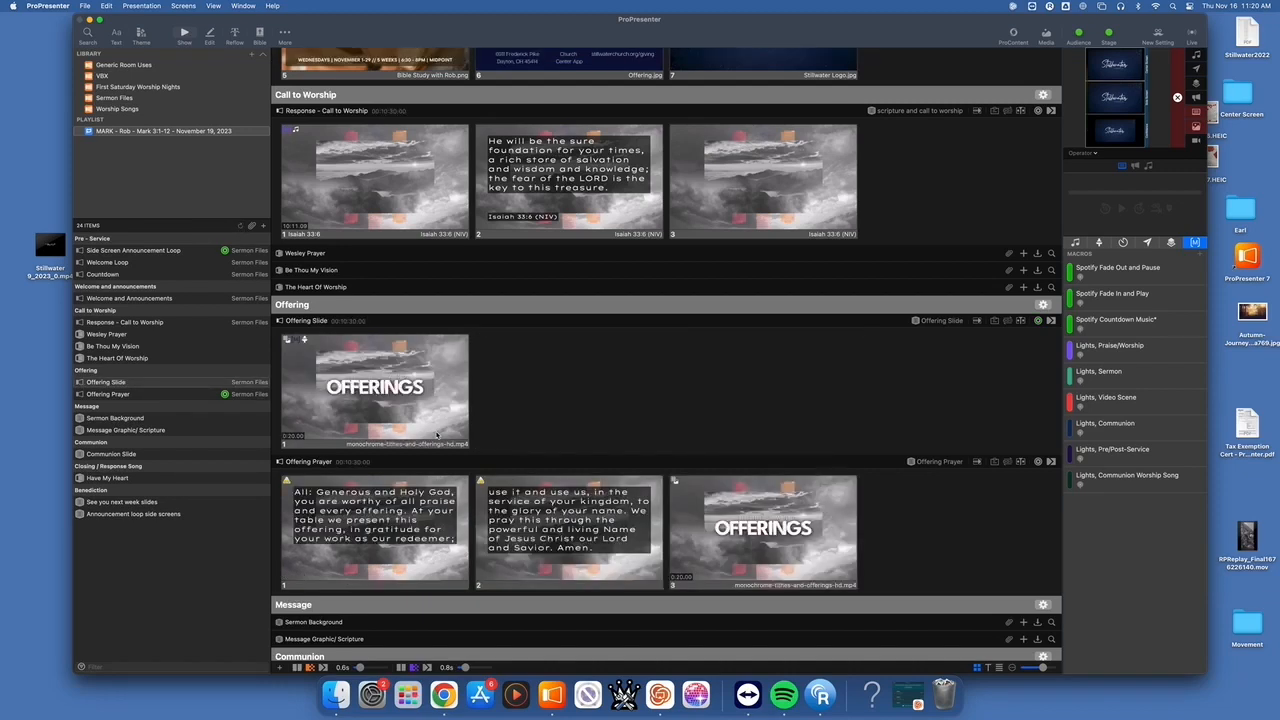
Link the Sermon Background item in the Message section to the Sermon Background presentation in Sermon Files.
{"action": "scroll", "coordinate": [381, 260], "scroll_direction": "down", "scroll_amount": 5}
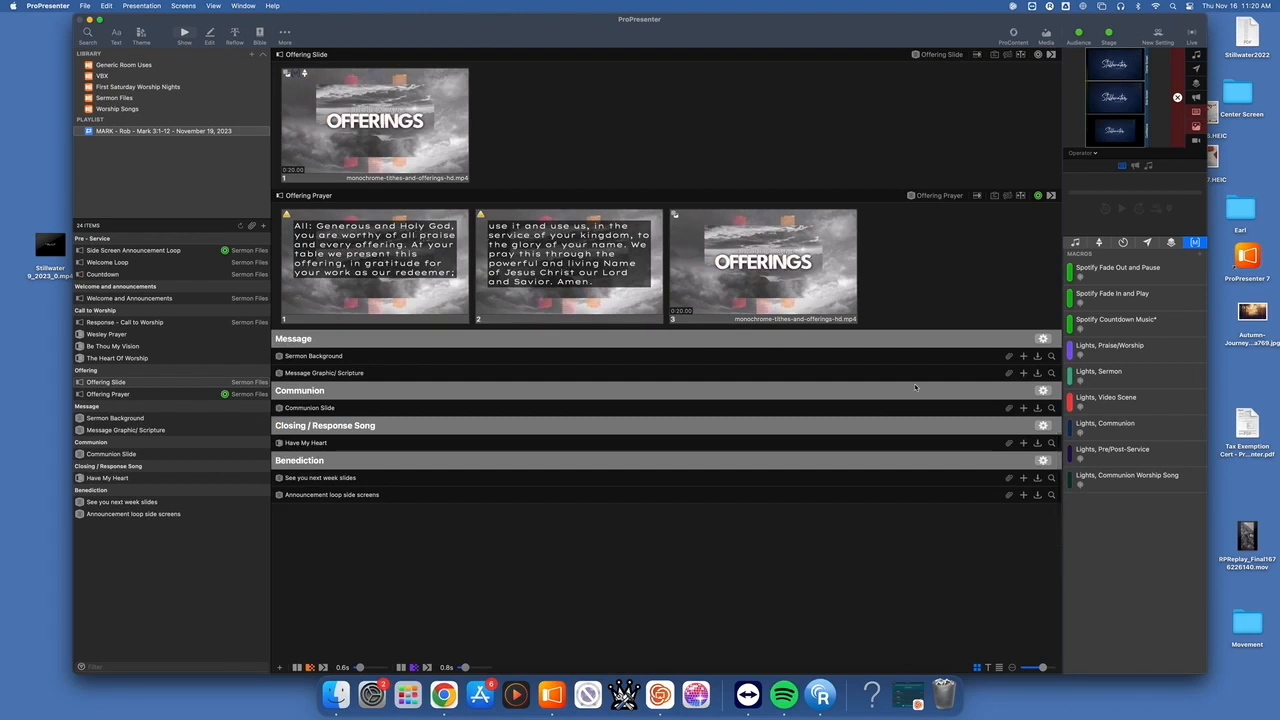
{"action": "left_click", "coordinate": [1051, 356]}
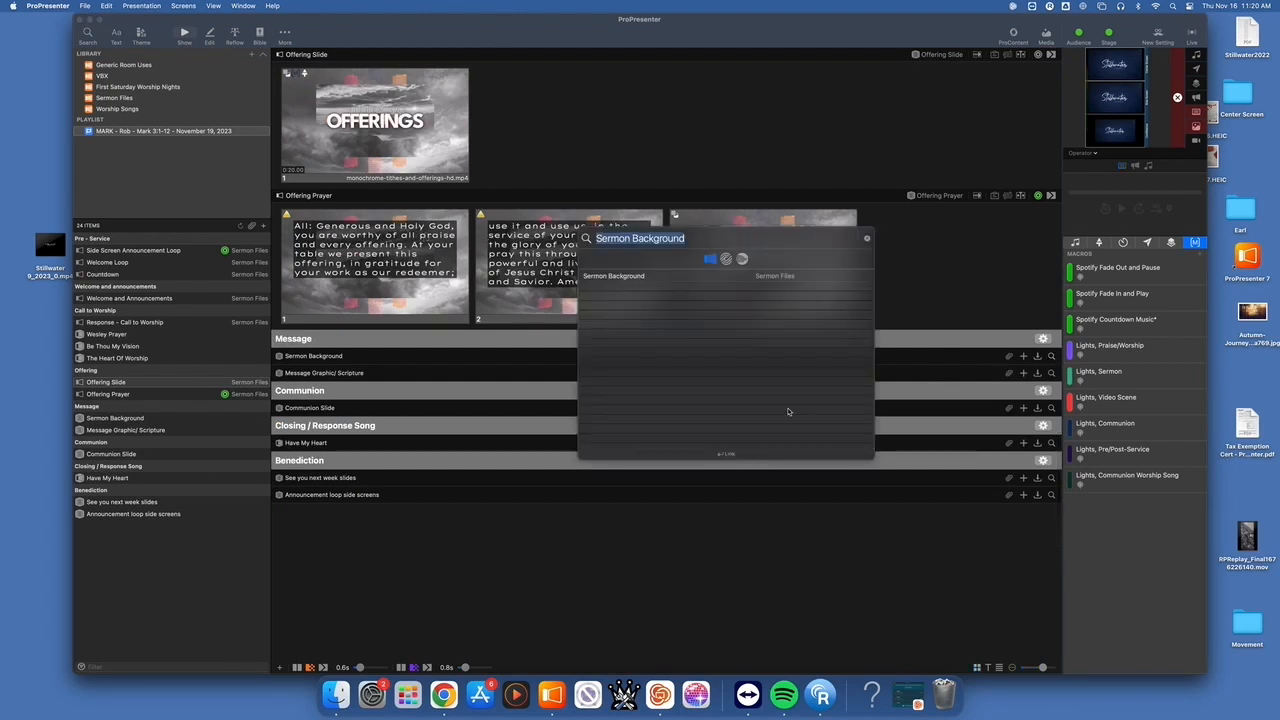
{"action": "left_click", "coordinate": [603, 278]}
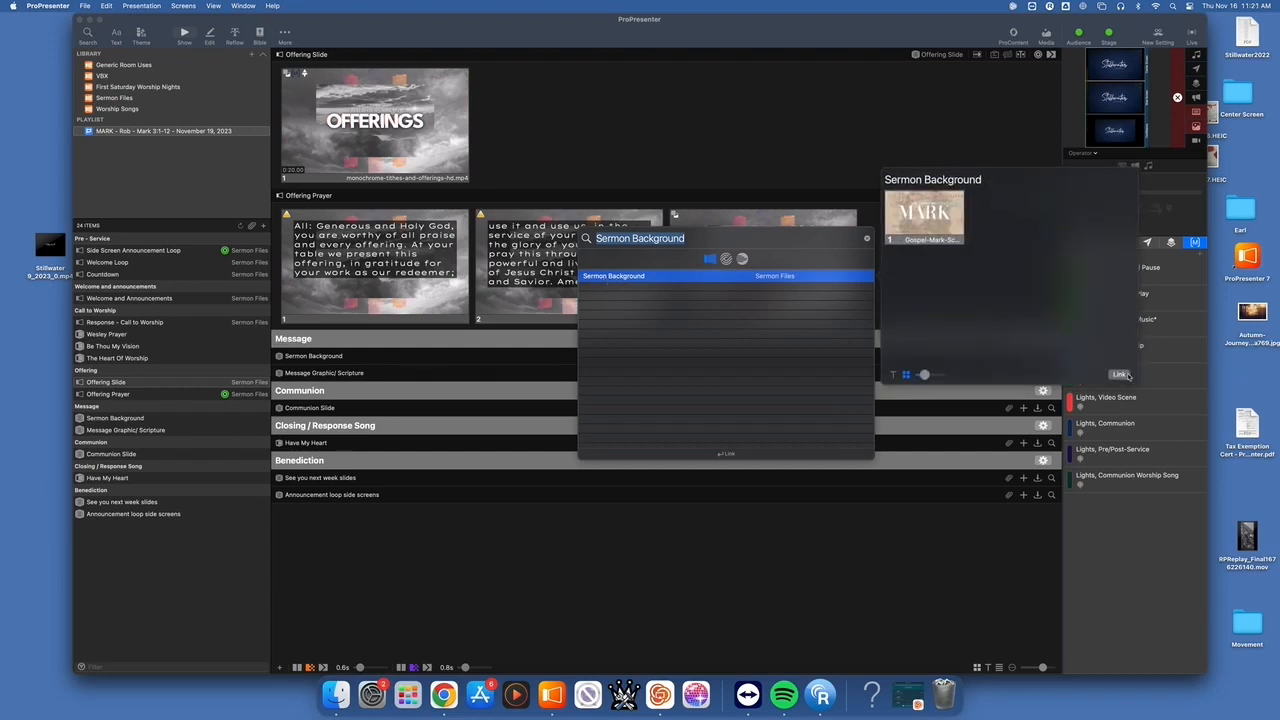
{"action": "left_click", "coordinate": [1121, 374]}
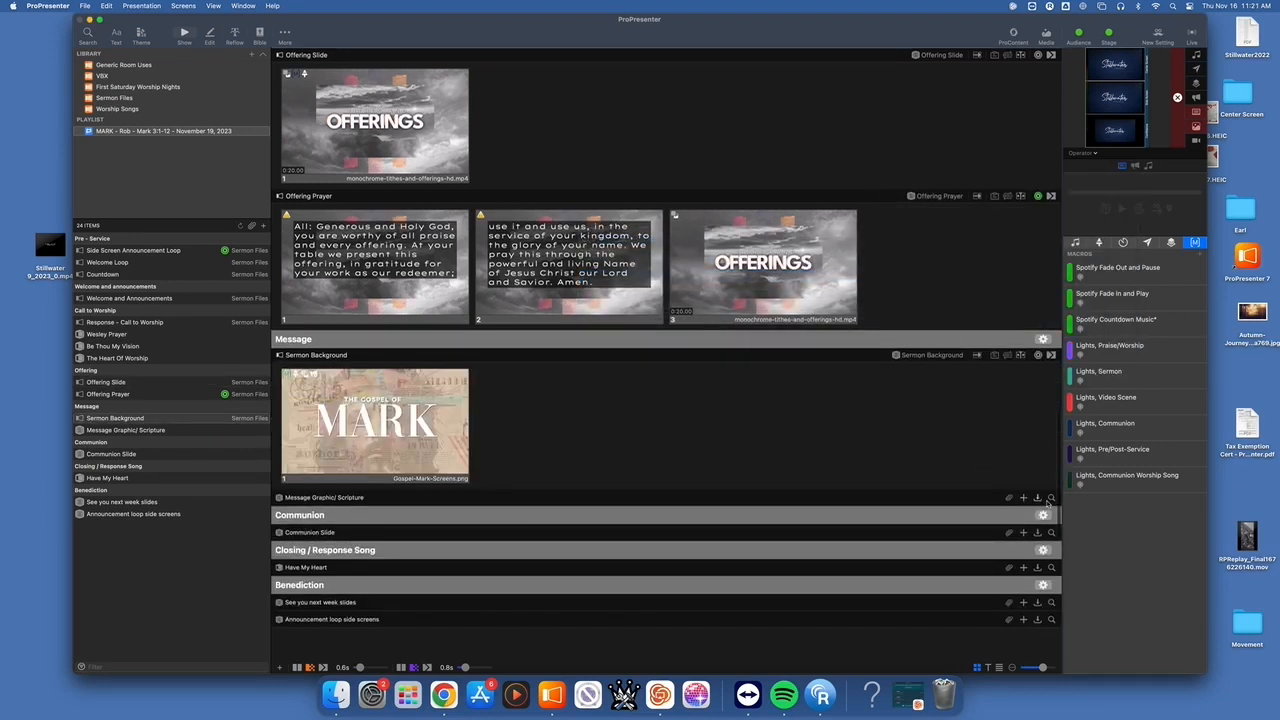
Link the "Message Graphic/ Scripture" item to the Message Graphic and Scripture presentation in Sermon Files.
{"action": "left_click", "coordinate": [1051, 498]}
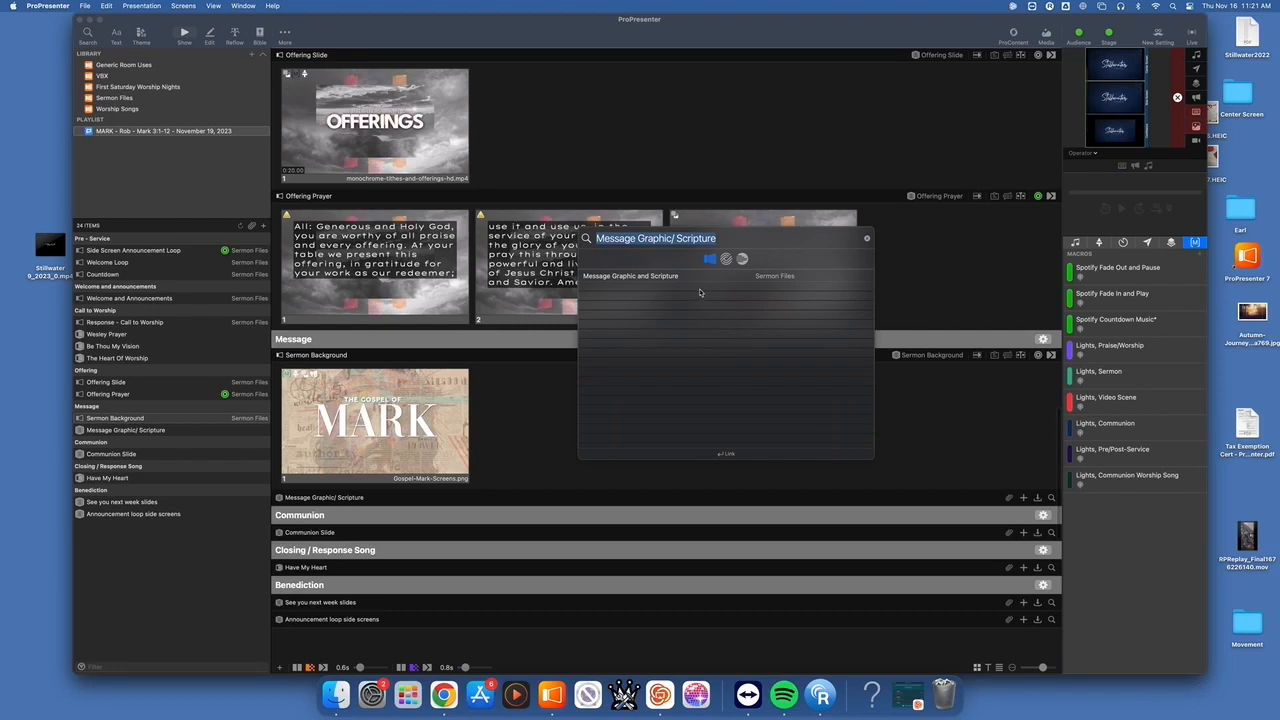
{"action": "left_click", "coordinate": [690, 276]}
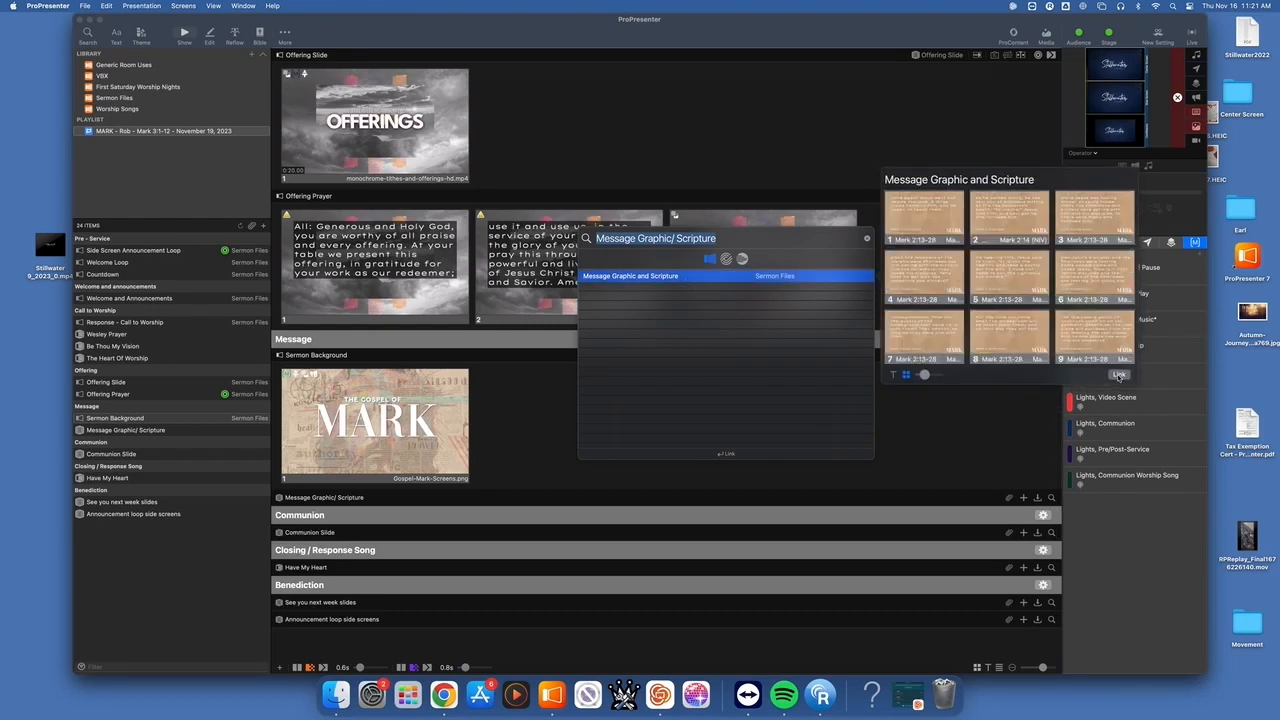
{"action": "left_click", "coordinate": [1119, 375]}
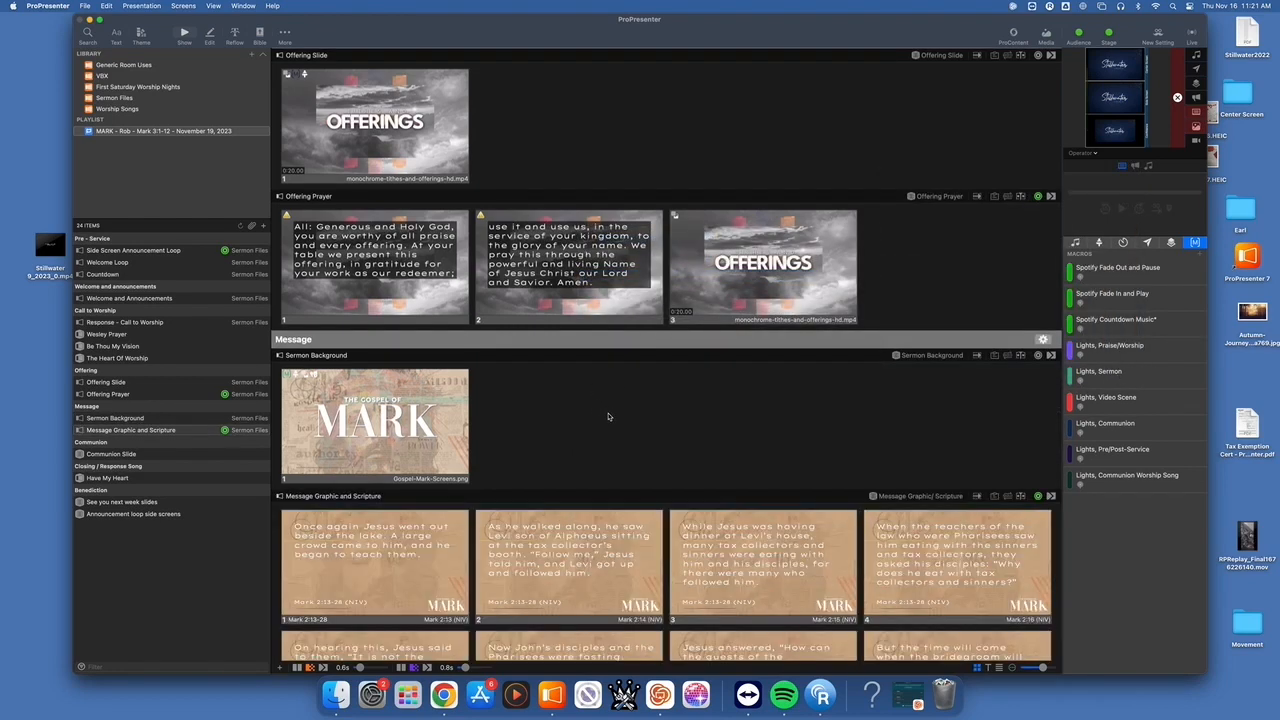
Link the Communion Slide item to the Communion Slide presentation in Sermon Files.
{"action": "scroll", "coordinate": [607, 416], "scroll_direction": "down", "scroll_amount": 10}
{"action": "scroll", "coordinate": [609, 416], "scroll_direction": "down", "scroll_amount": 3}
{"action": "scroll", "coordinate": [609, 416], "scroll_direction": "up", "scroll_amount": 3}
{"action": "scroll", "coordinate": [609, 416], "scroll_direction": "down", "scroll_amount": 2}
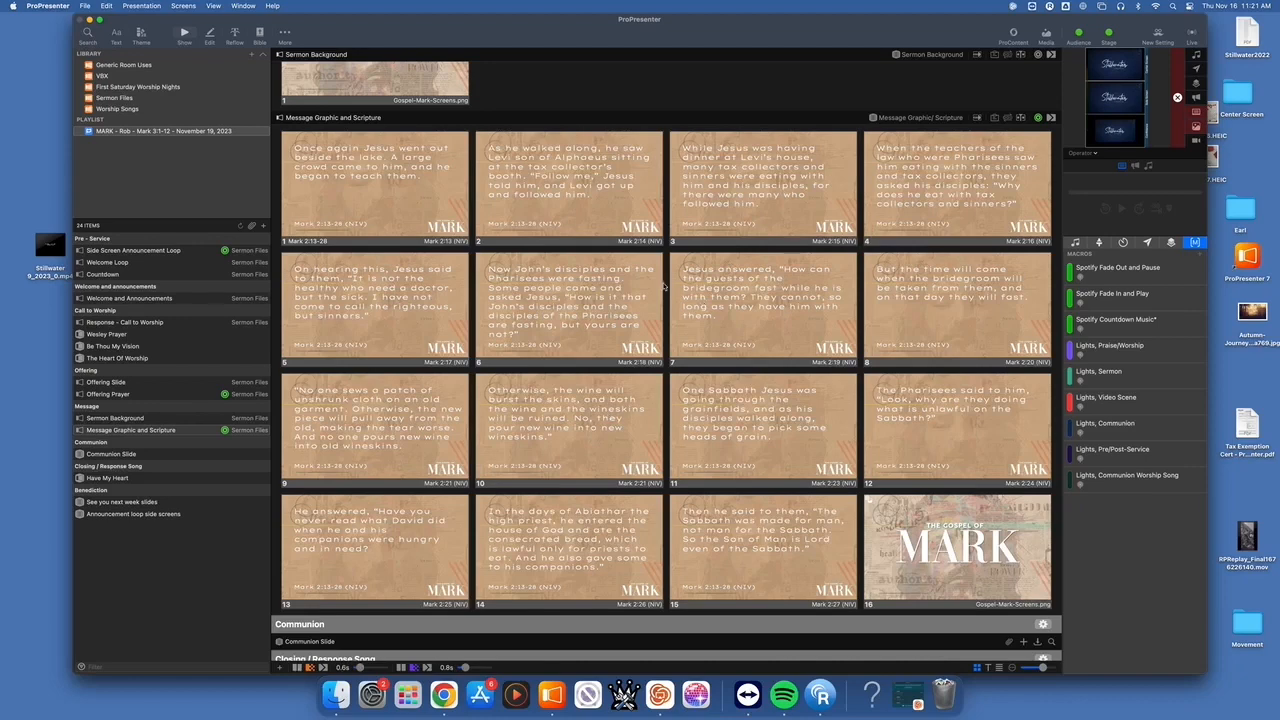
{"action": "left_click", "coordinate": [193, 455]}
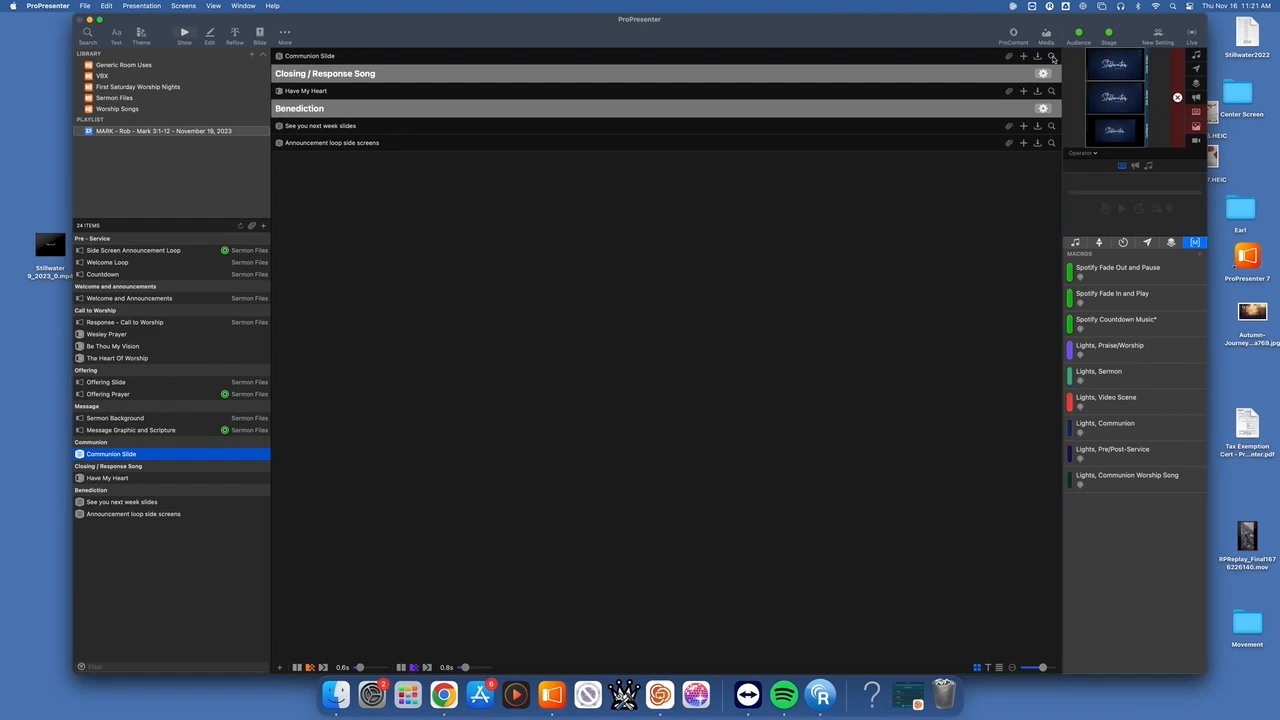
{"action": "left_click", "coordinate": [1012, 126]}
{"action": "left_click", "coordinate": [624, 276]}
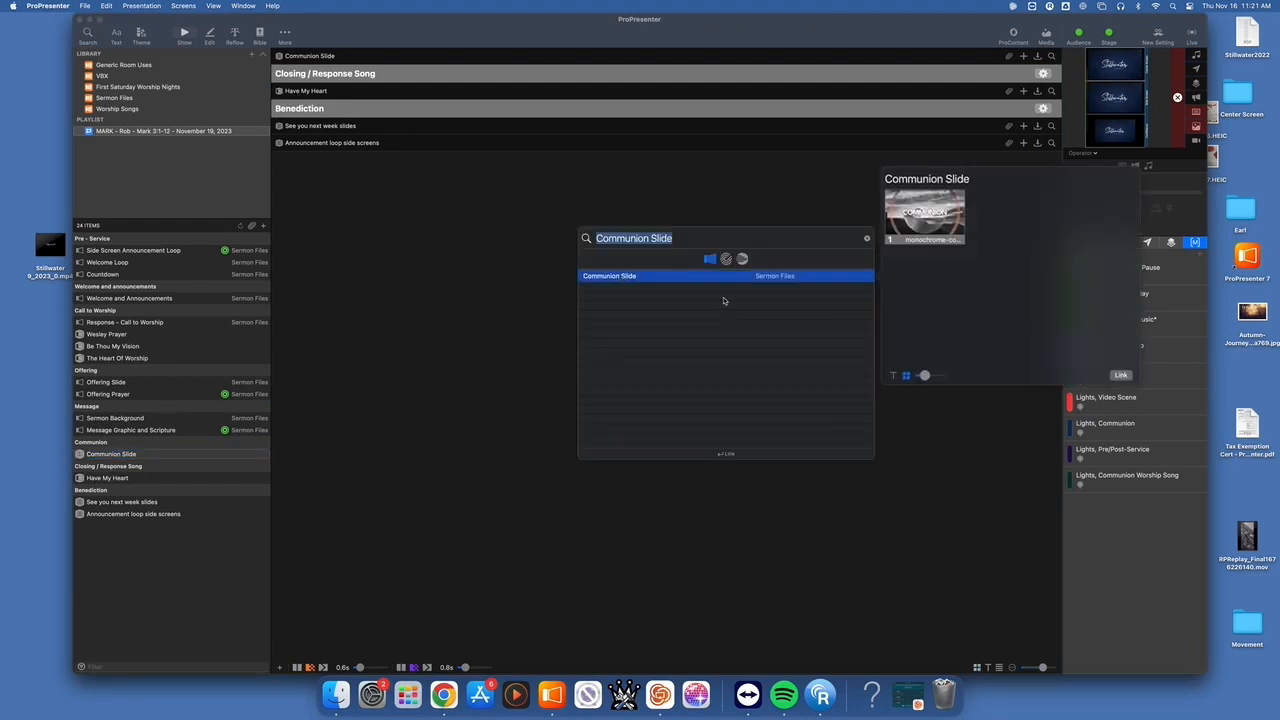
{"action": "left_click", "coordinate": [1118, 374]}
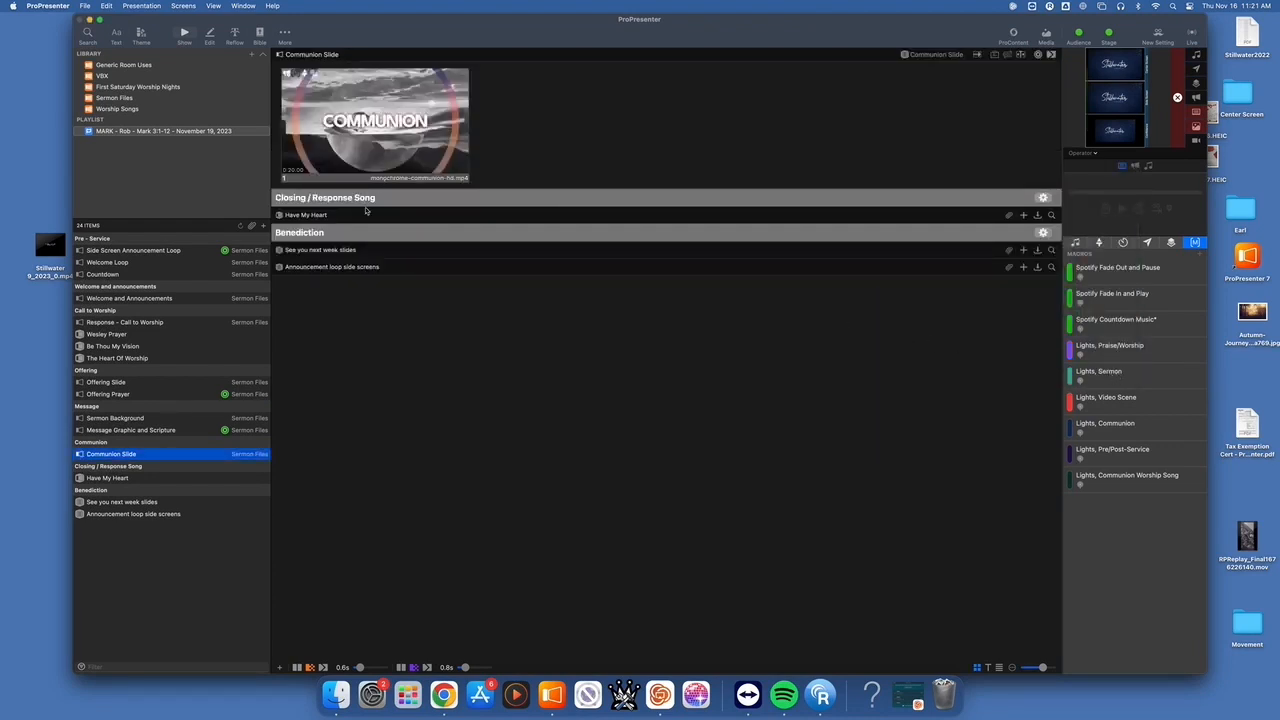
Link the Benediction item "See you next week slides" to the See You Next Week Slides presentation in Sermon Files.
{"action": "left_click", "coordinate": [1051, 251]}
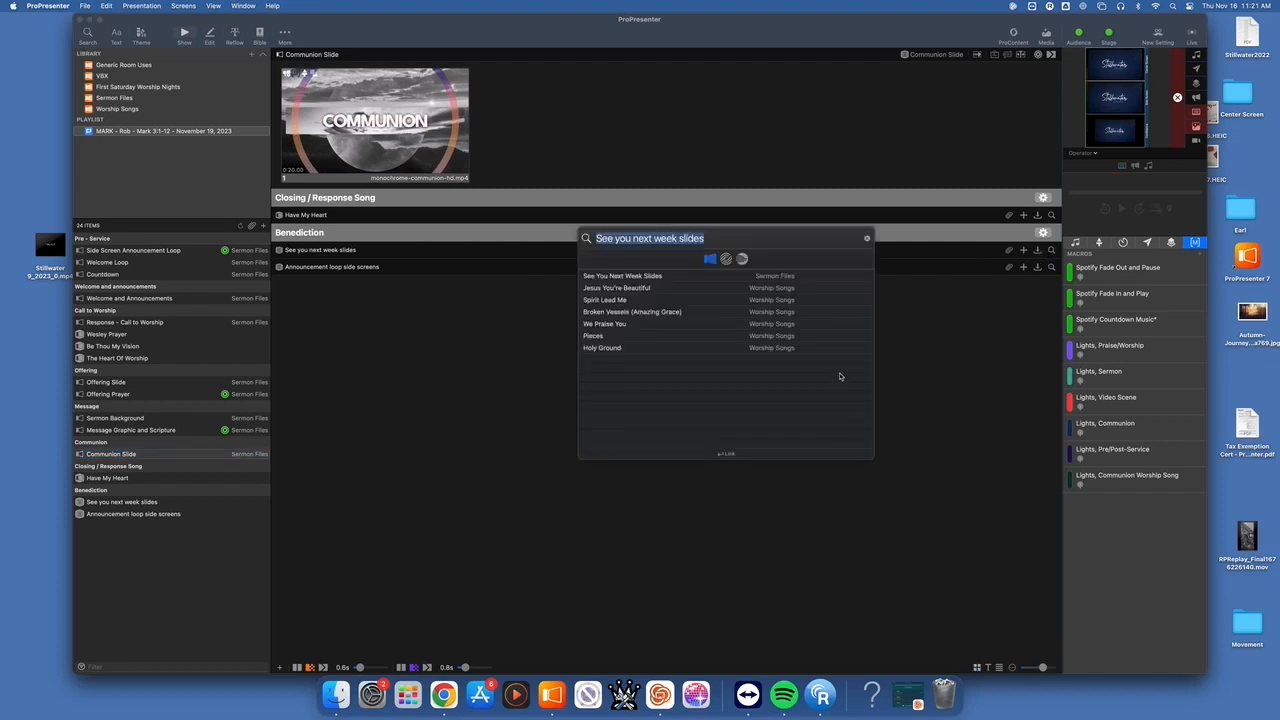
{"action": "left_click", "coordinate": [634, 275]}
{"action": "left_click", "coordinate": [1106, 377]}
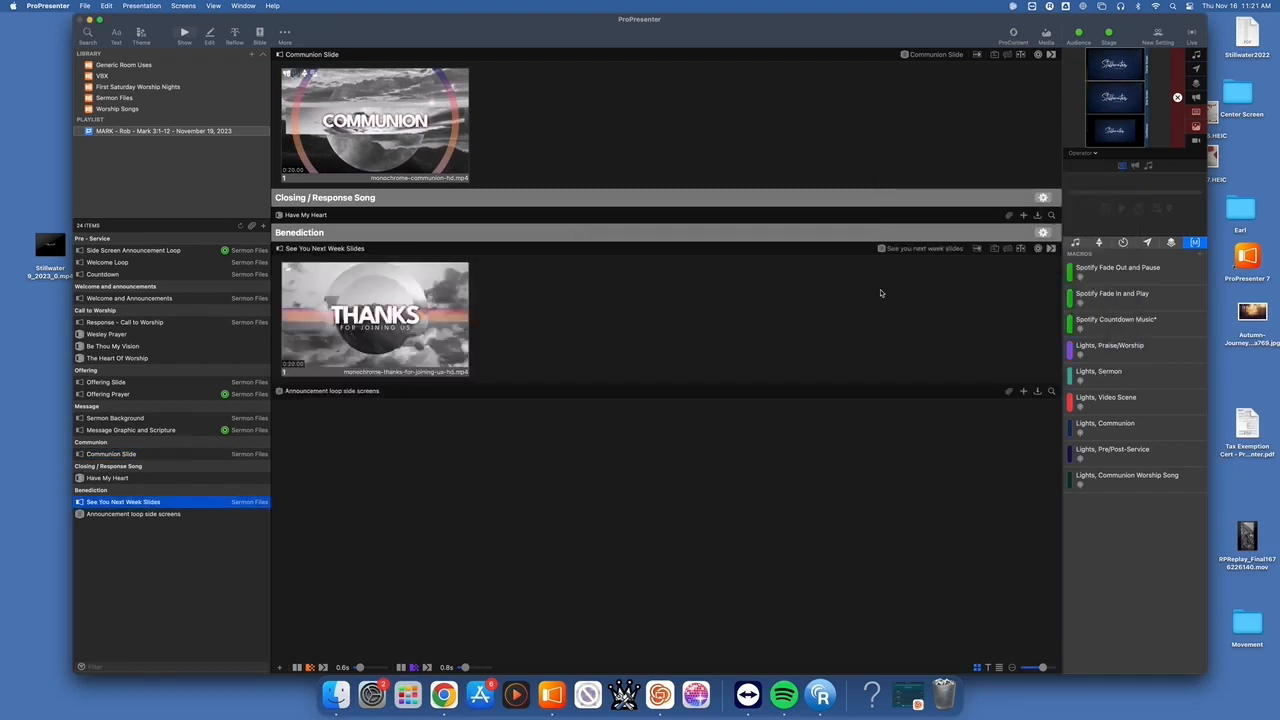
Link the "Announcement loop side screens" item to Side Screen Announcement Loop in Sermon Files and look through its slides.
{"action": "left_click", "coordinate": [1051, 391]}
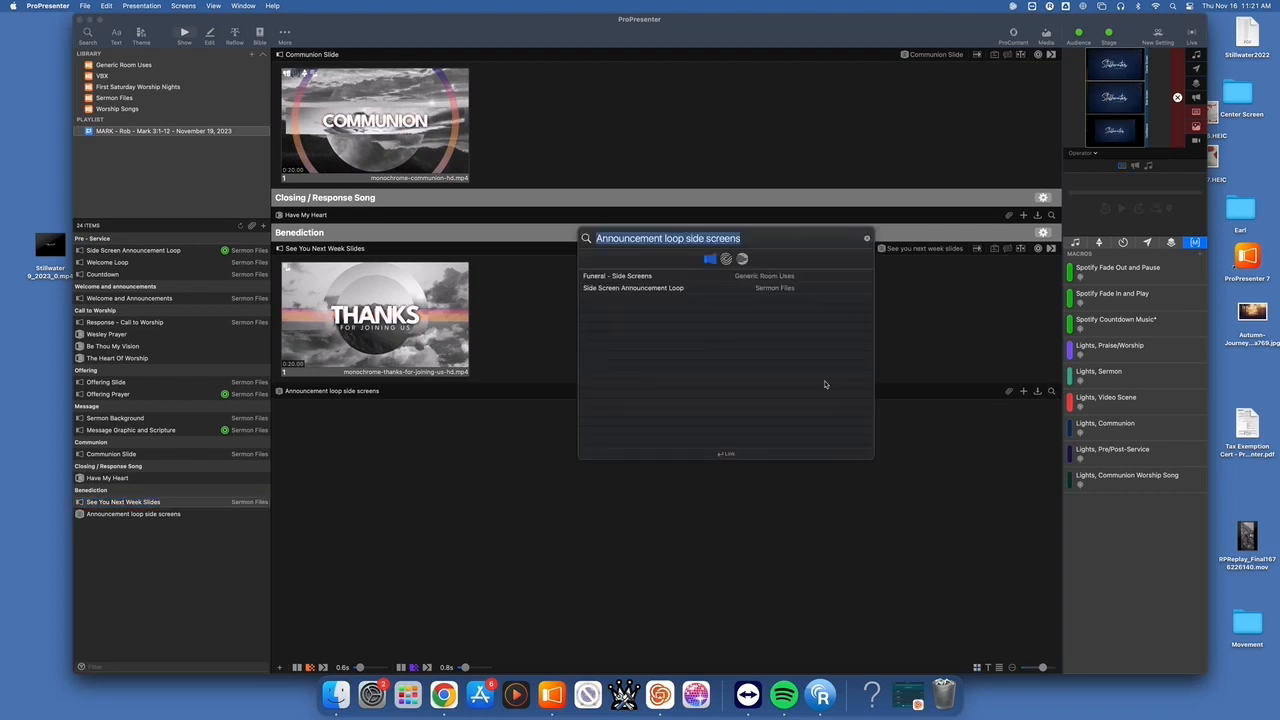
{"action": "left_click", "coordinate": [668, 288]}
{"action": "left_click", "coordinate": [1118, 386]}
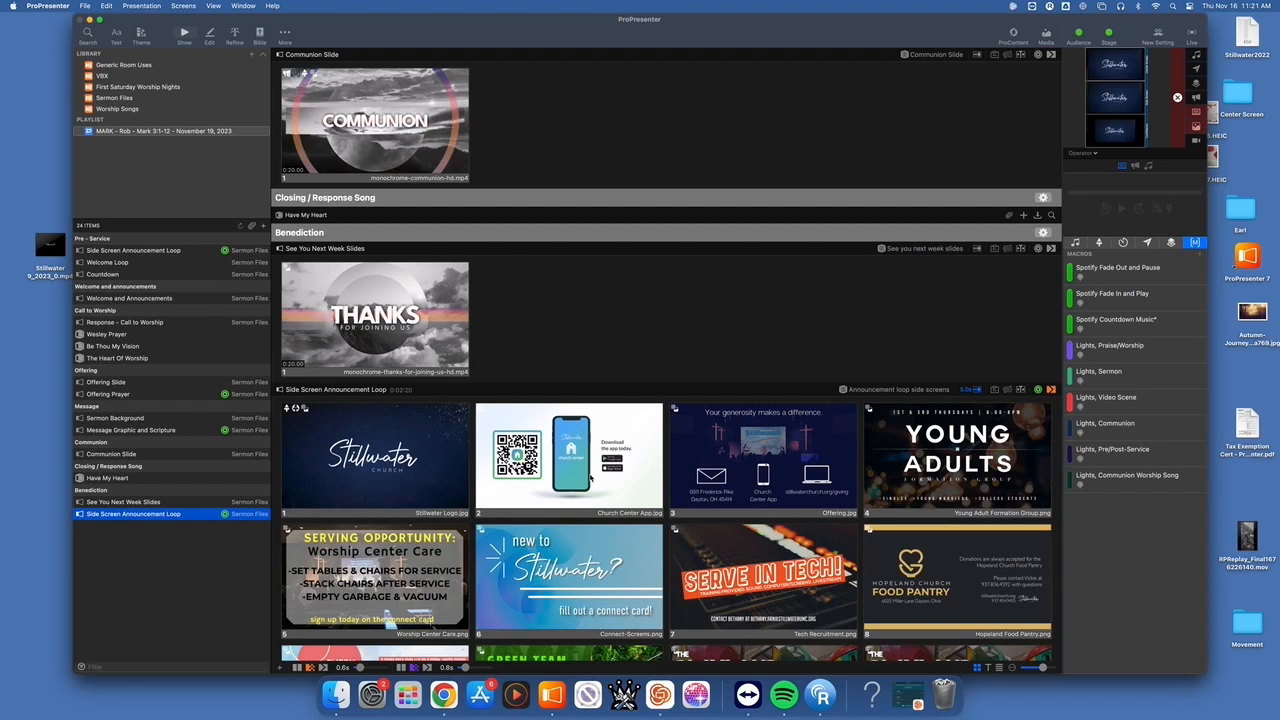
{"action": "scroll", "coordinate": [590, 480], "scroll_direction": "down", "scroll_amount": 10}
{"action": "scroll", "coordinate": [590, 480], "scroll_direction": "down", "scroll_amount": 4}
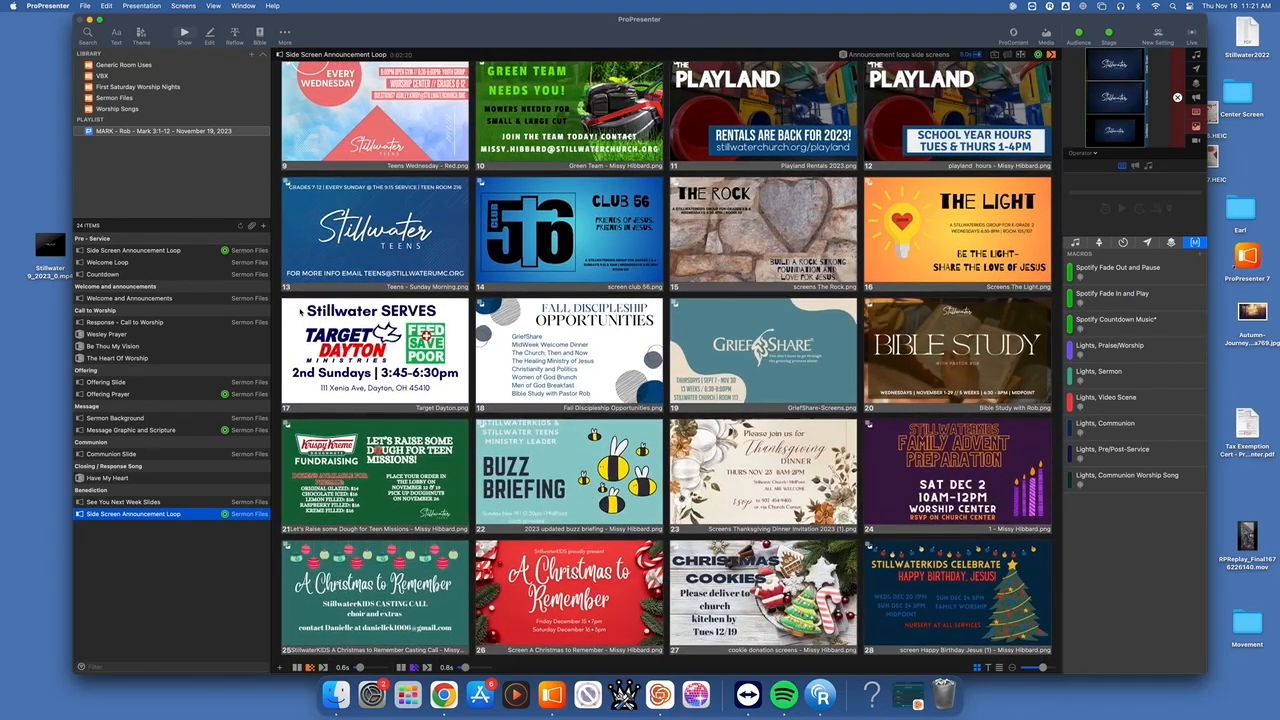
Search the online song source for the Wesley Prayer item and choose to import and link "Wesley Prayer (Come Like a Fire)".
{"action": "left_click", "coordinate": [146, 334]}
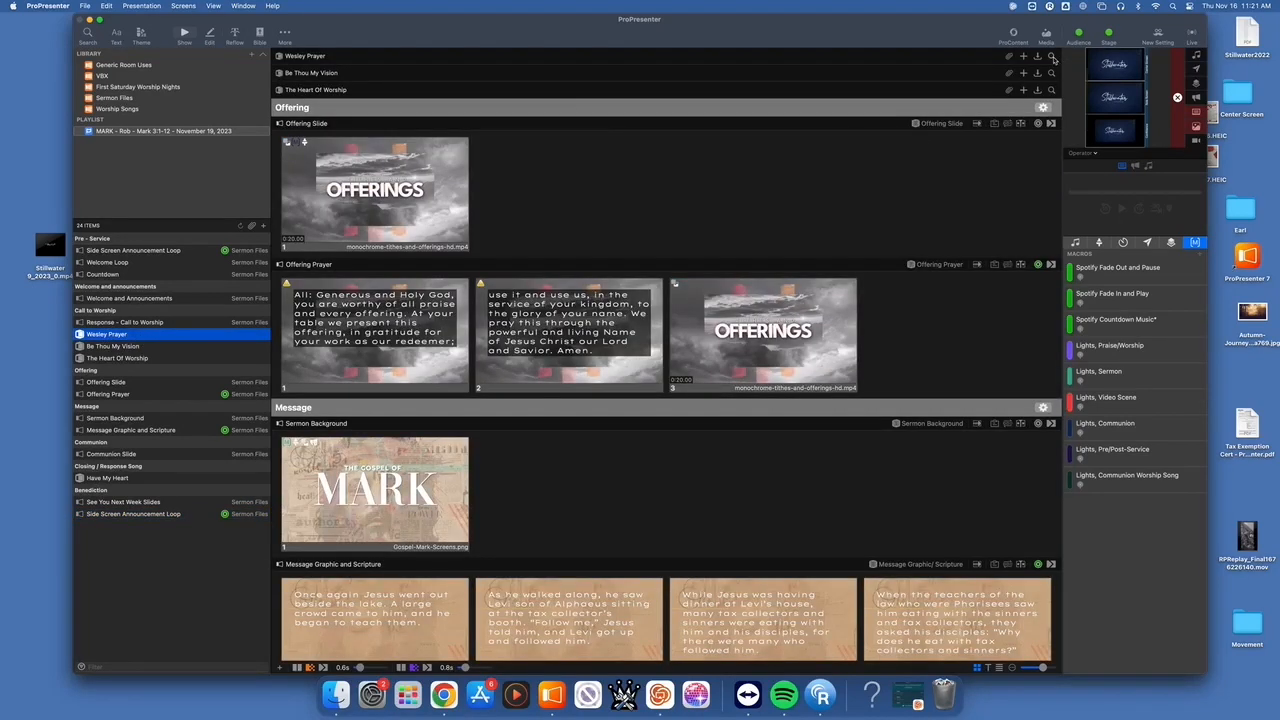
{"action": "left_click", "coordinate": [1052, 58]}
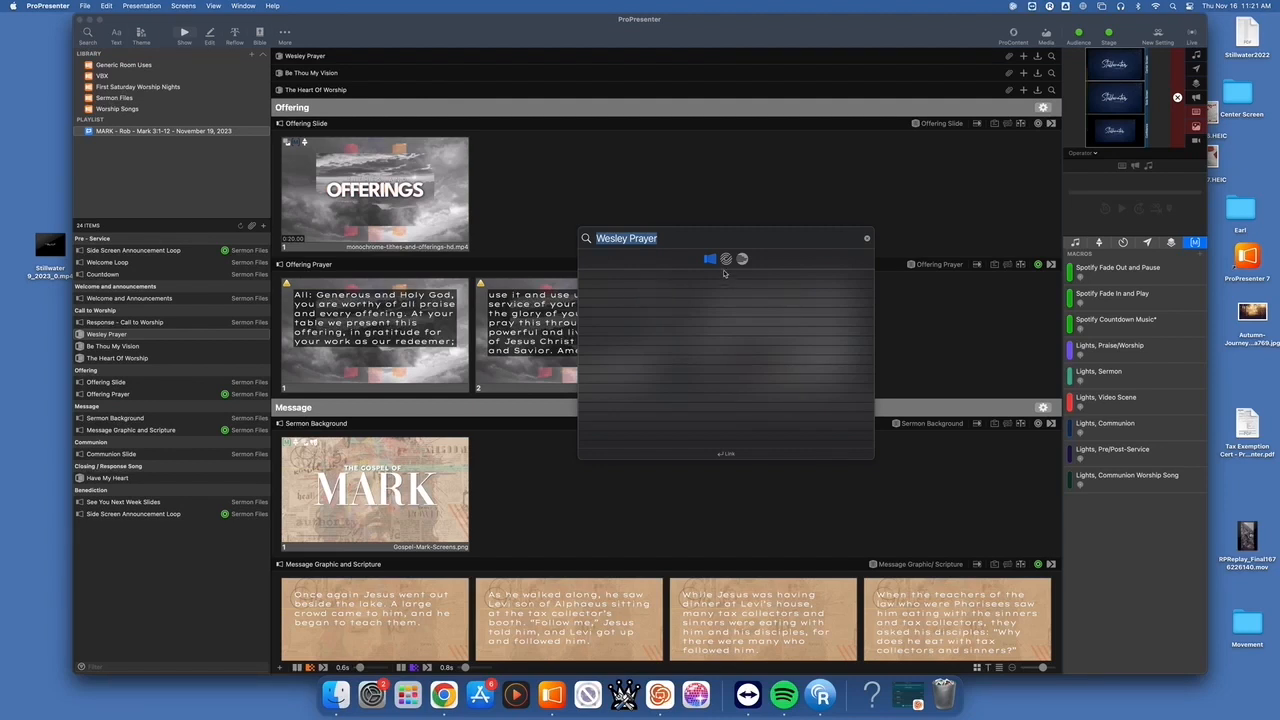
{"action": "left_click", "coordinate": [743, 260]}
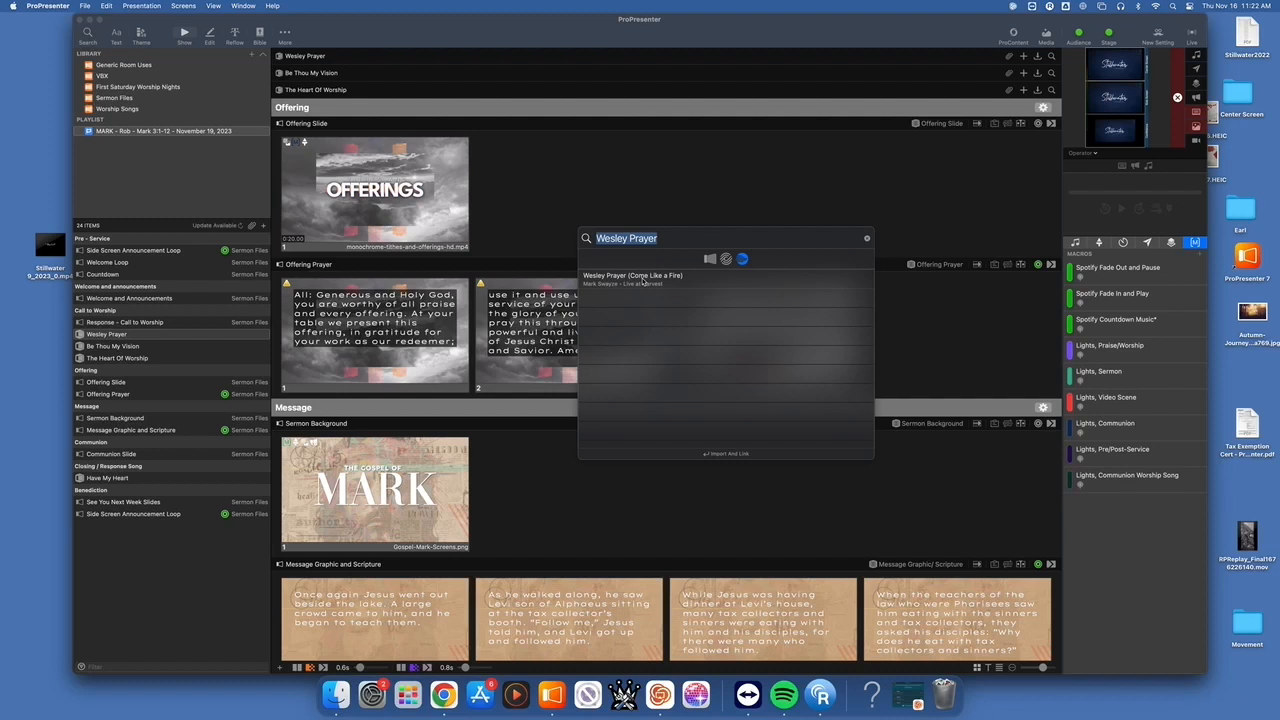
{"action": "left_click", "coordinate": [643, 281]}
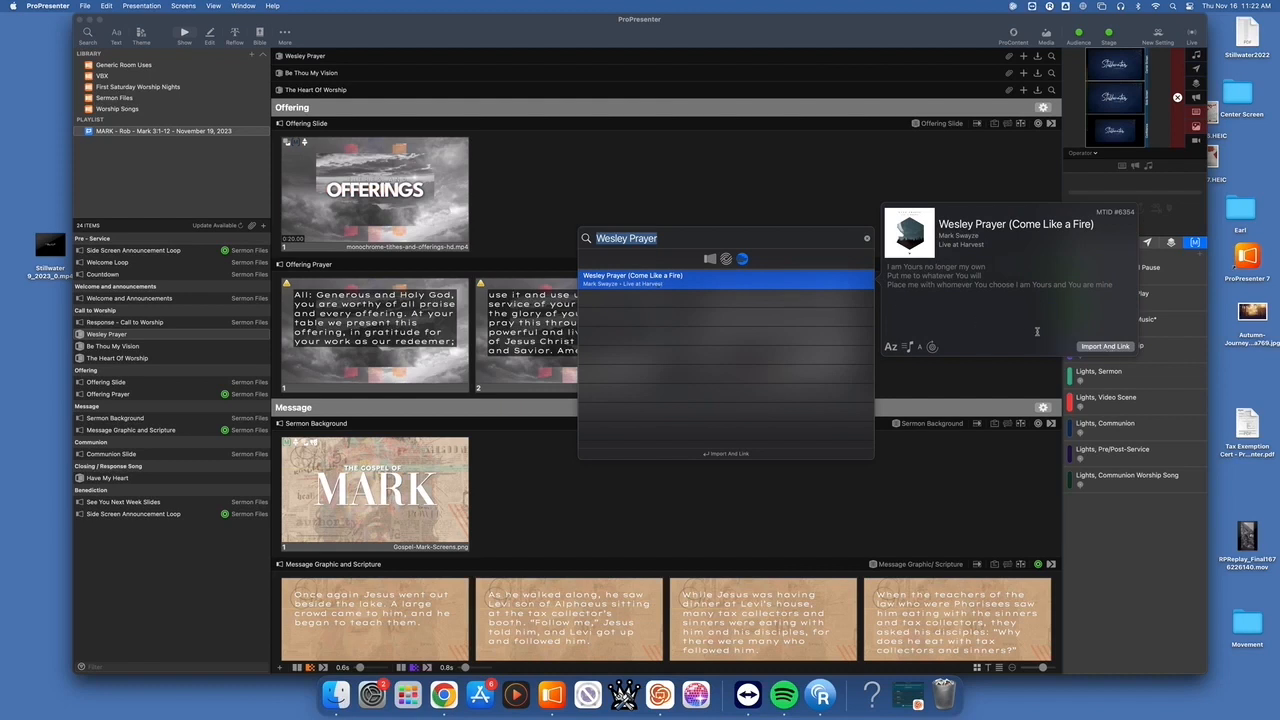
{"action": "left_click", "coordinate": [1104, 346]}
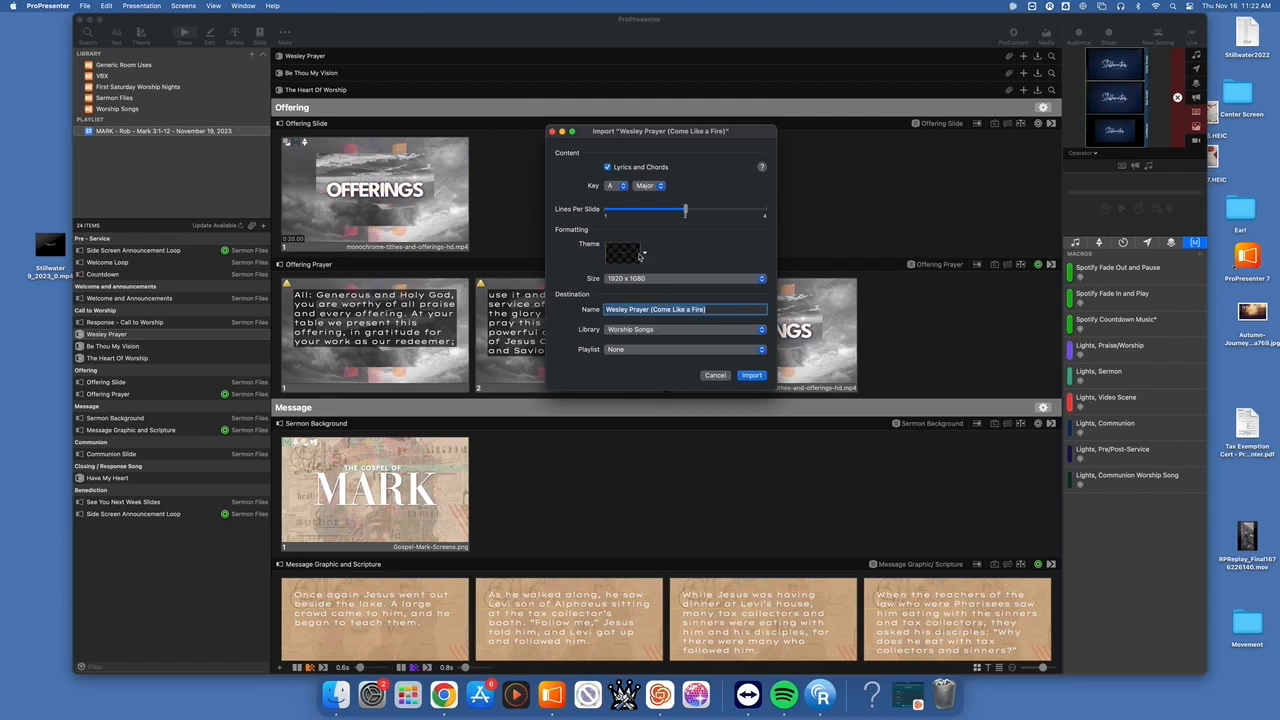
Apply the first "New - White Text" theme slide from Stillwater Services and import the song into the Worship Songs library.
{"action": "left_click", "coordinate": [640, 255]}
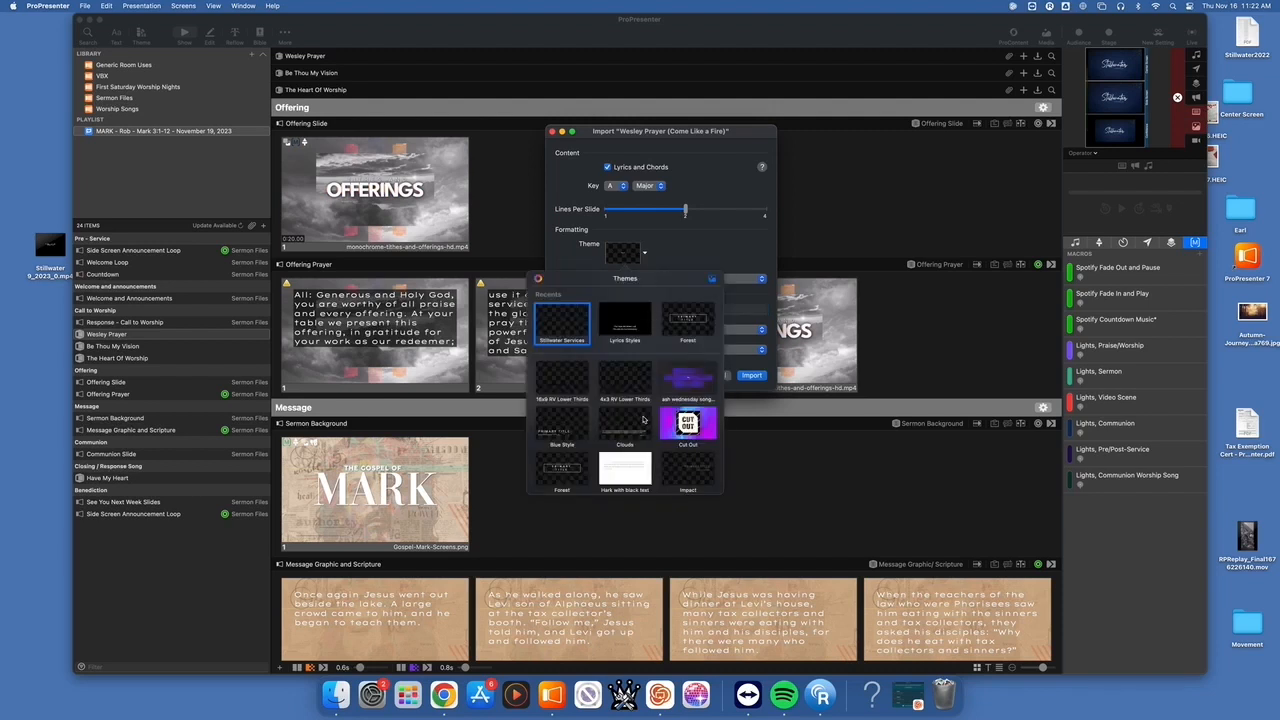
{"action": "left_click", "coordinate": [575, 335]}
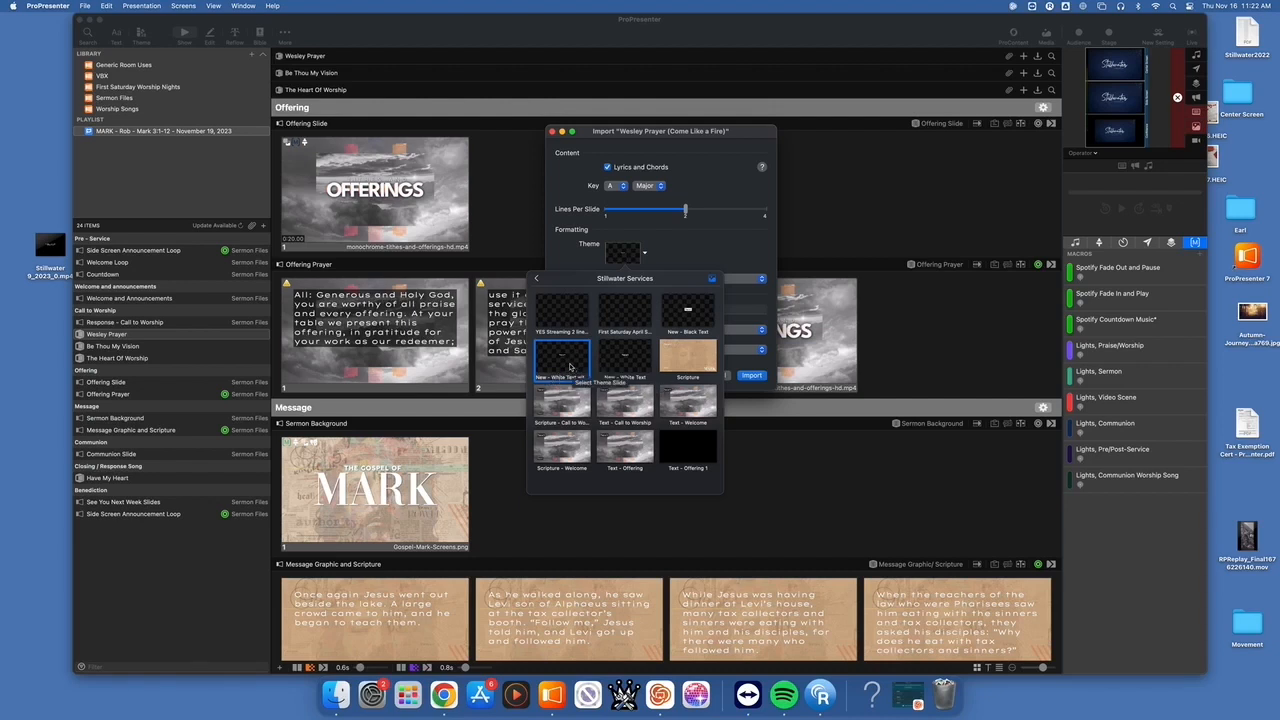
{"action": "left_click", "coordinate": [570, 367]}
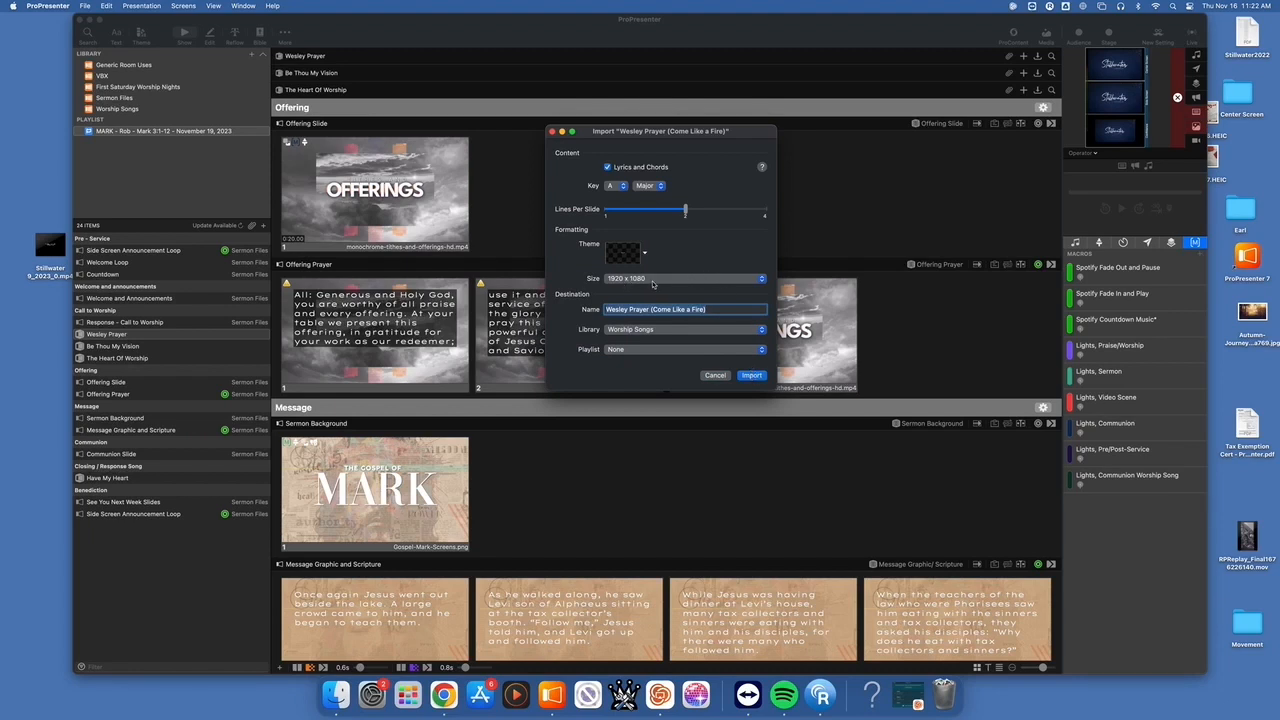
{"action": "left_click", "coordinate": [753, 377]}
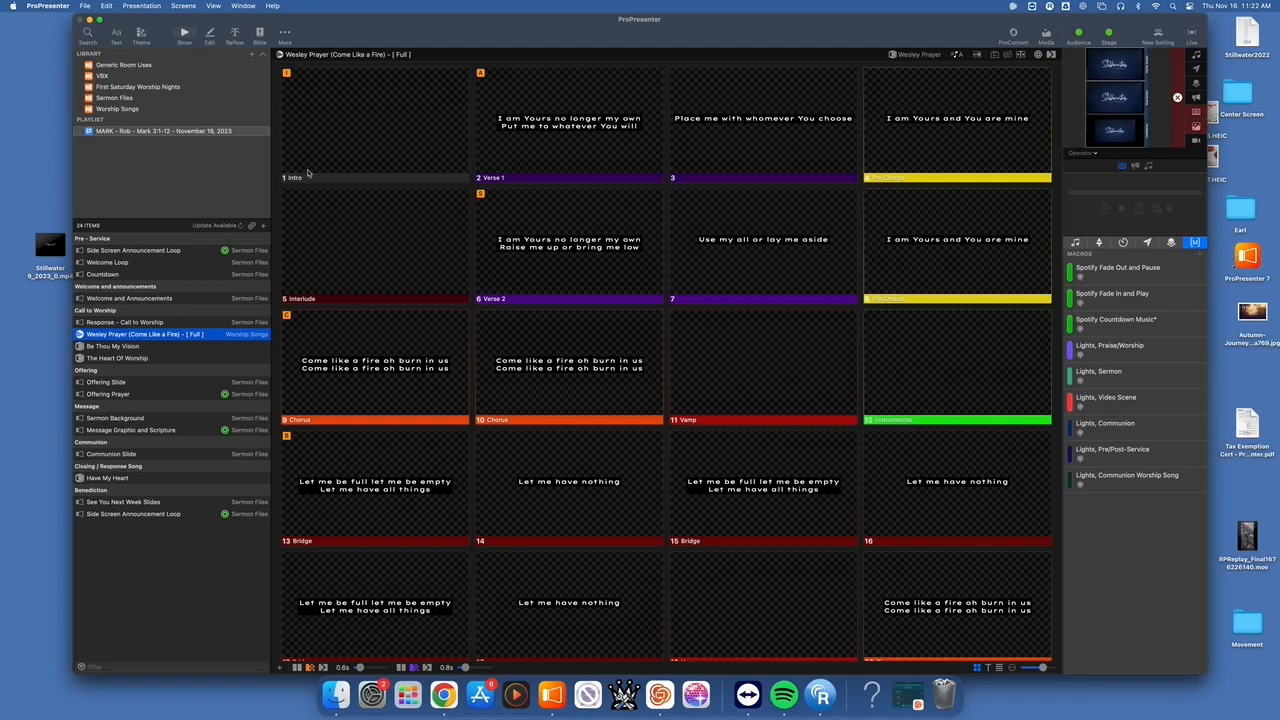
Show the group arrangement of "Wesley Prayer (Come Like a Fire)" and review the song's slides.
{"action": "left_click", "coordinate": [1004, 55]}
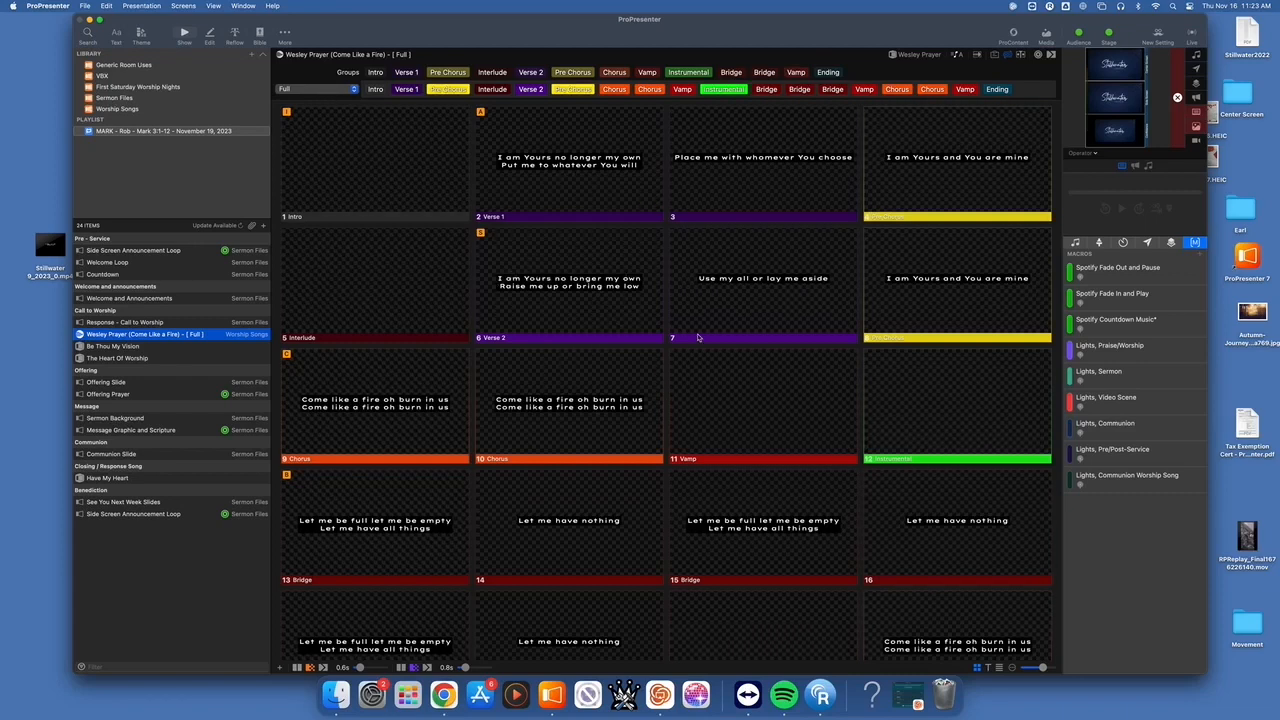
{"action": "scroll", "coordinate": [588, 505], "scroll_direction": "down", "scroll_amount": 10}
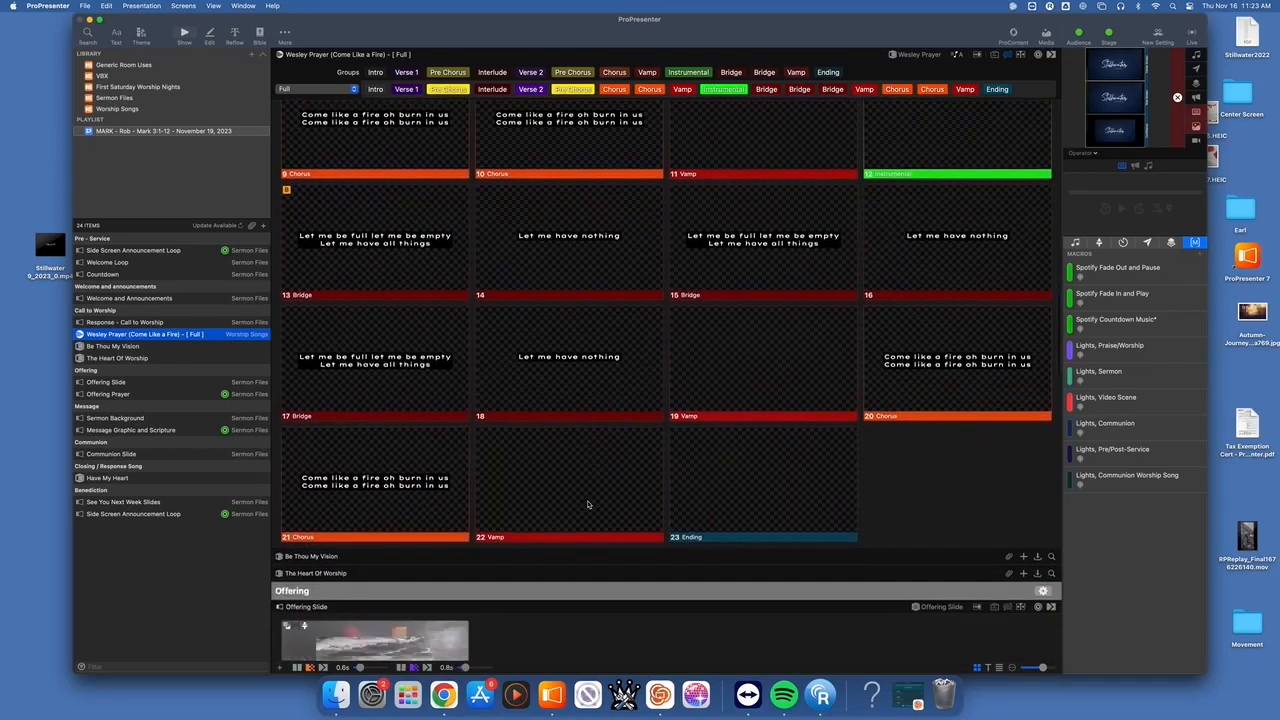
{"action": "scroll", "coordinate": [588, 505], "scroll_direction": "up", "scroll_amount": 7}
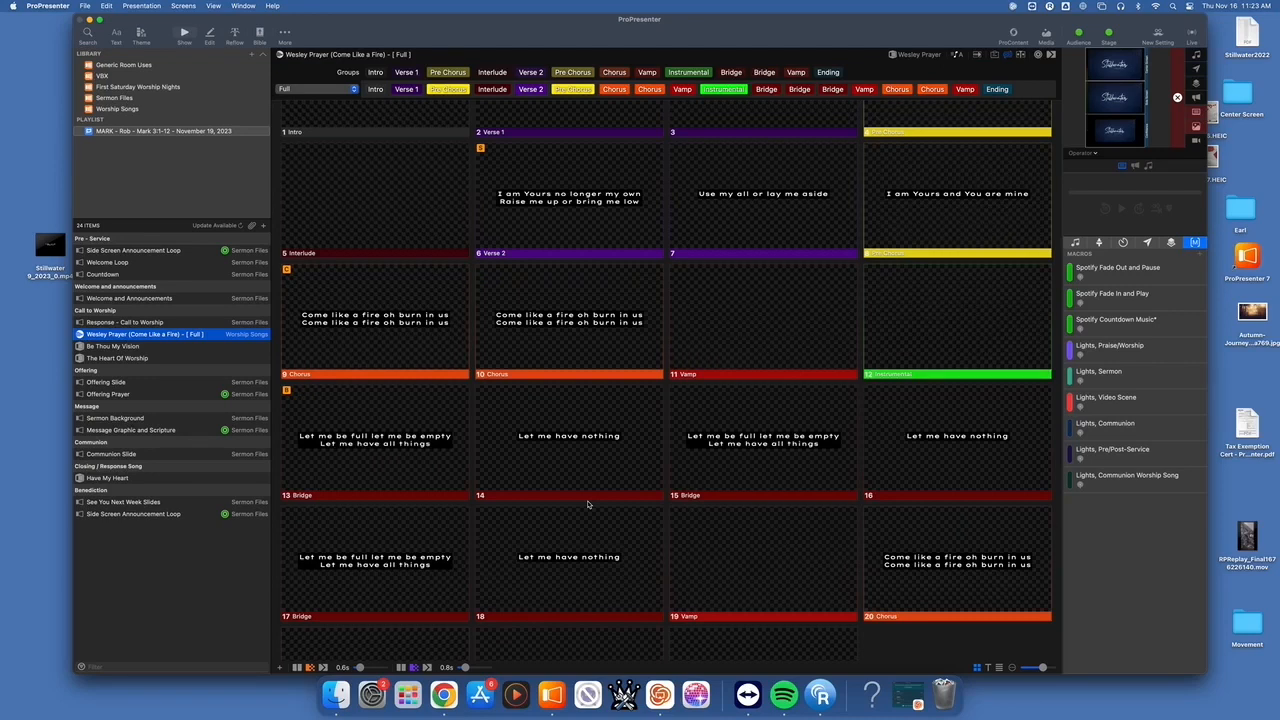
Open "Wesley Prayer (Come Like a Fire)" in the Reflow Editor and split the first Chorus slide after its first line.
{"action": "scroll", "coordinate": [588, 505], "scroll_direction": "up", "scroll_amount": 8}
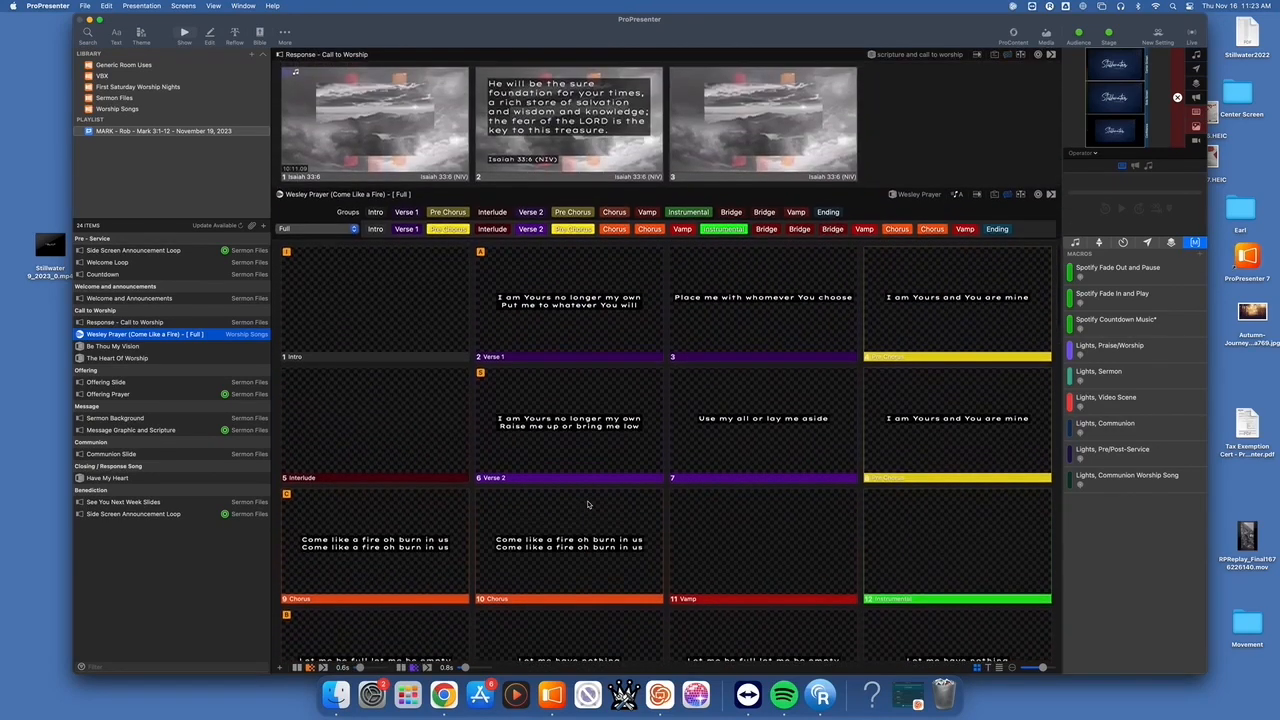
{"action": "scroll", "coordinate": [588, 505], "scroll_direction": "down", "scroll_amount": 1}
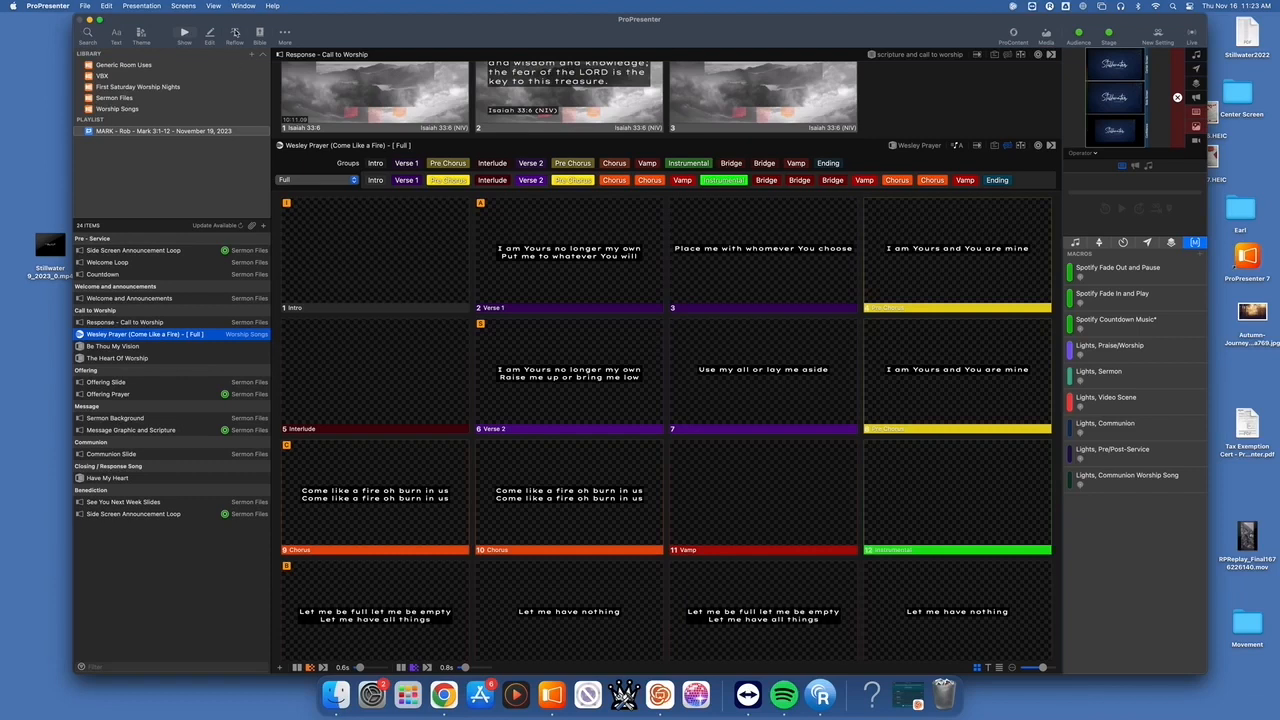
{"action": "left_click", "coordinate": [236, 36]}
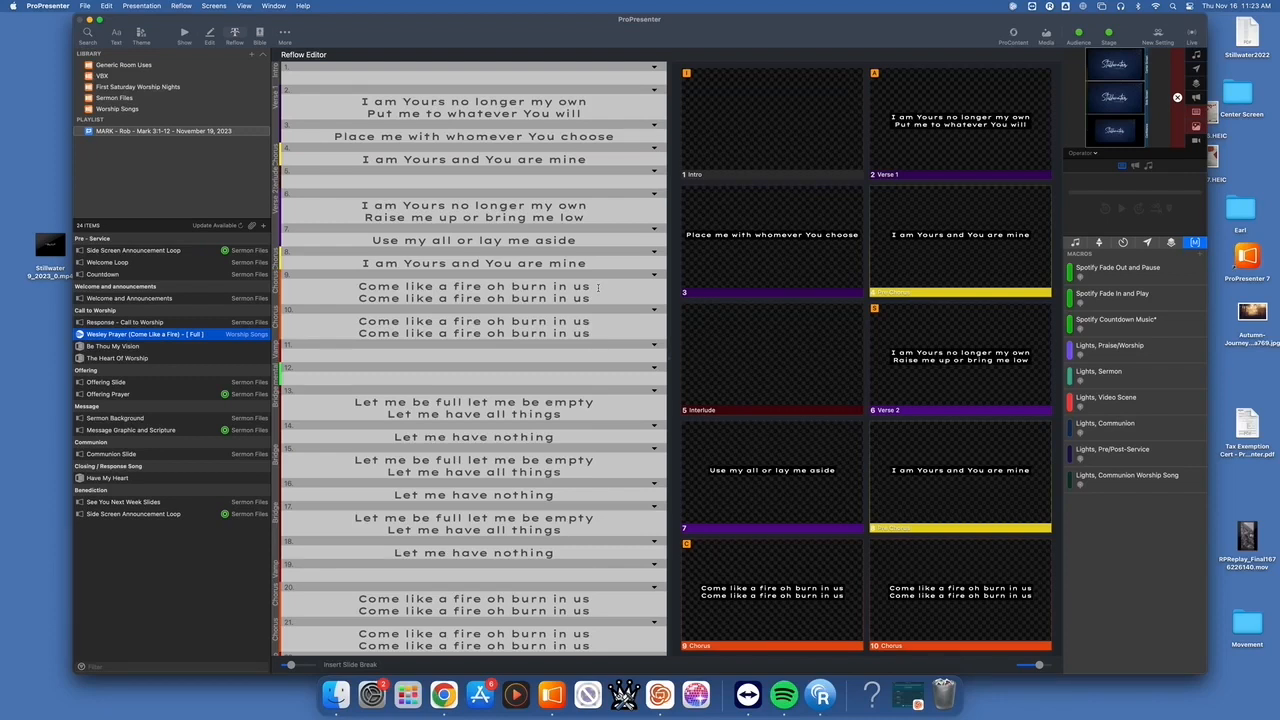
{"action": "left_click", "coordinate": [598, 287]}
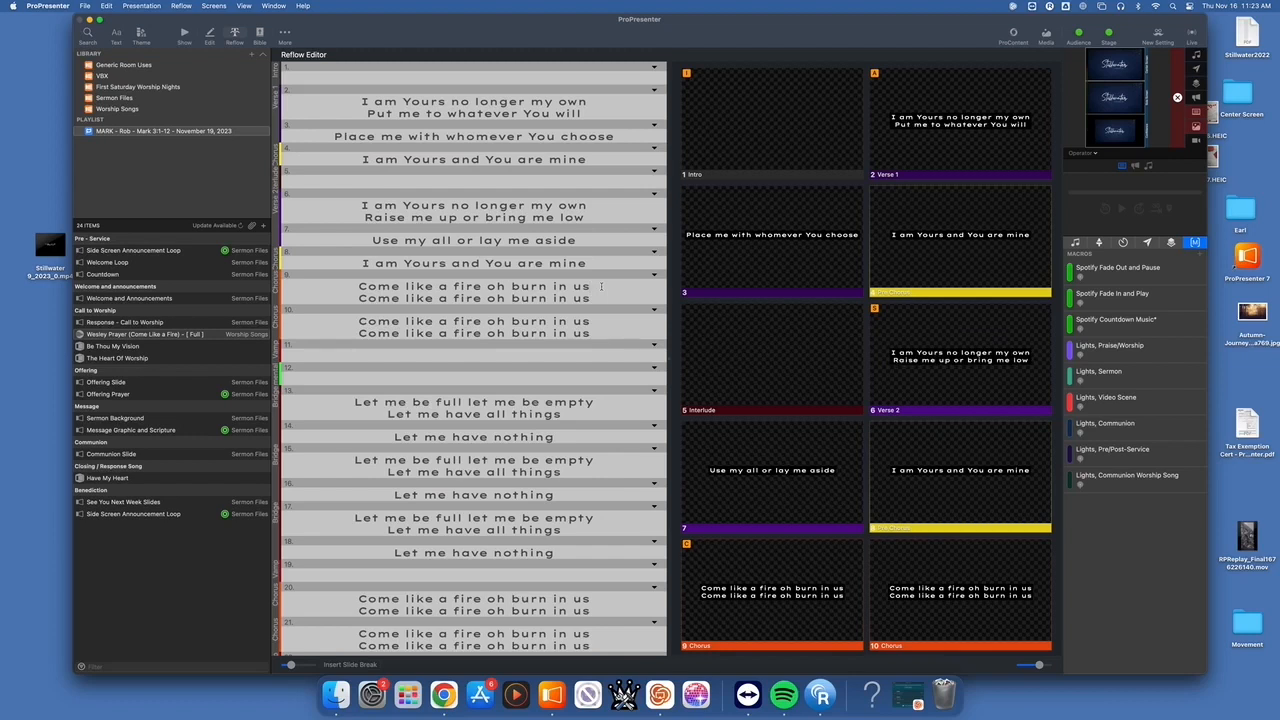
{"action": "key", "text": "alt+Return"}
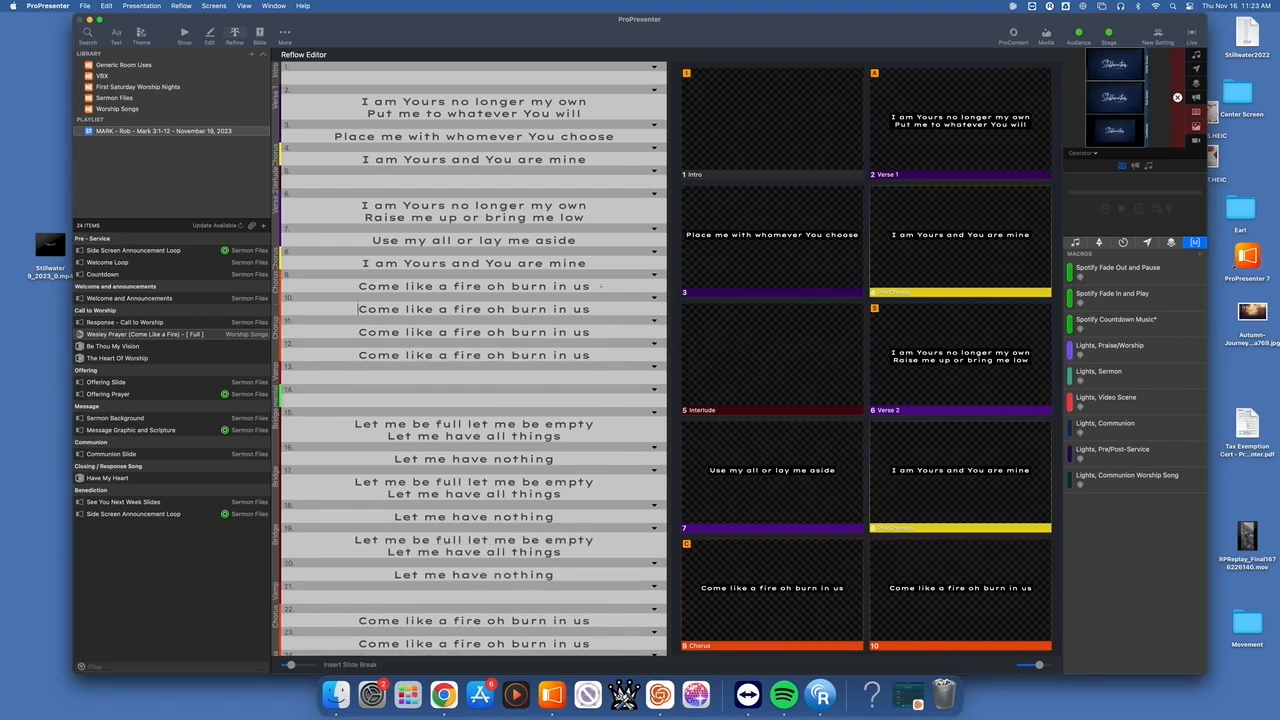
Try a line break before "oh burn in us" in the Chorus with a capital "O", and undo these text changes.
{"action": "key", "text": "Down"}
{"action": "left_click", "coordinate": [488, 287]}
{"action": "key", "text": "Return"}
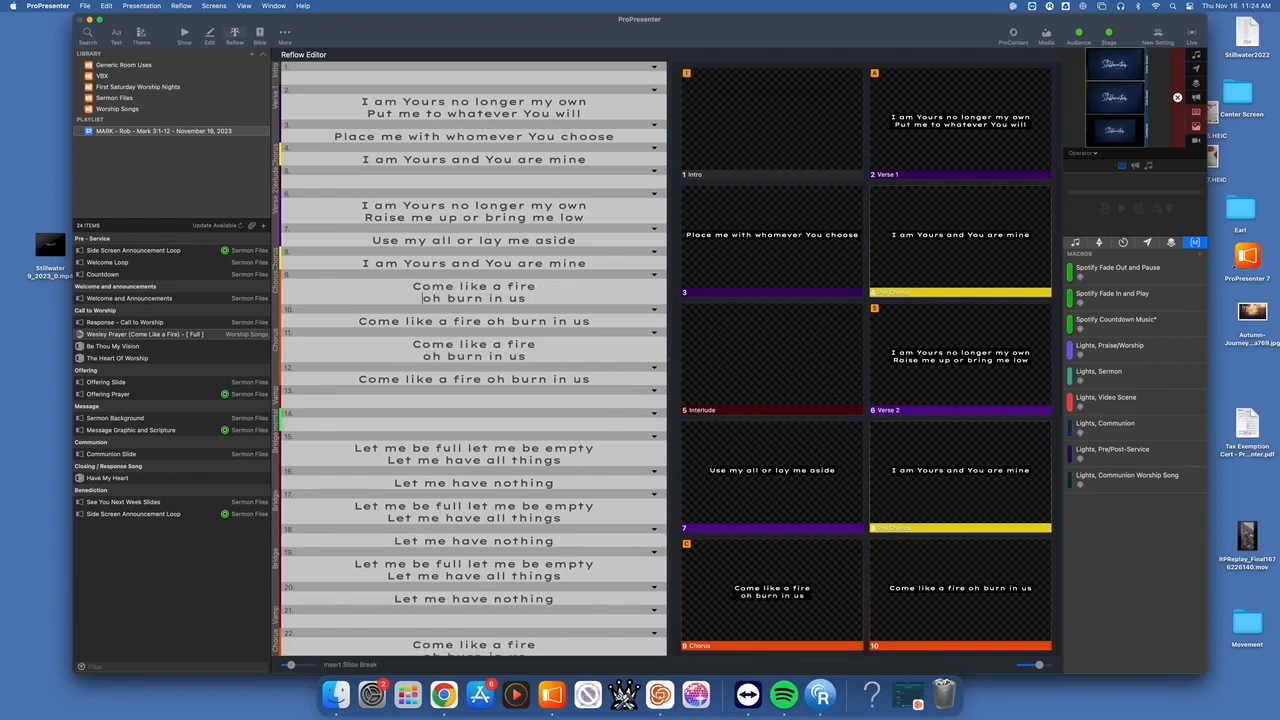
{"action": "key", "text": "Delete"}
{"action": "type", "text": "O"}
{"action": "key", "text": "super+z"}
{"action": "key", "text": "super+z"}
Rejoin the two split Chorus lines onto one slide and return to the Show view.
{"action": "left_click", "coordinate": [597, 288]}
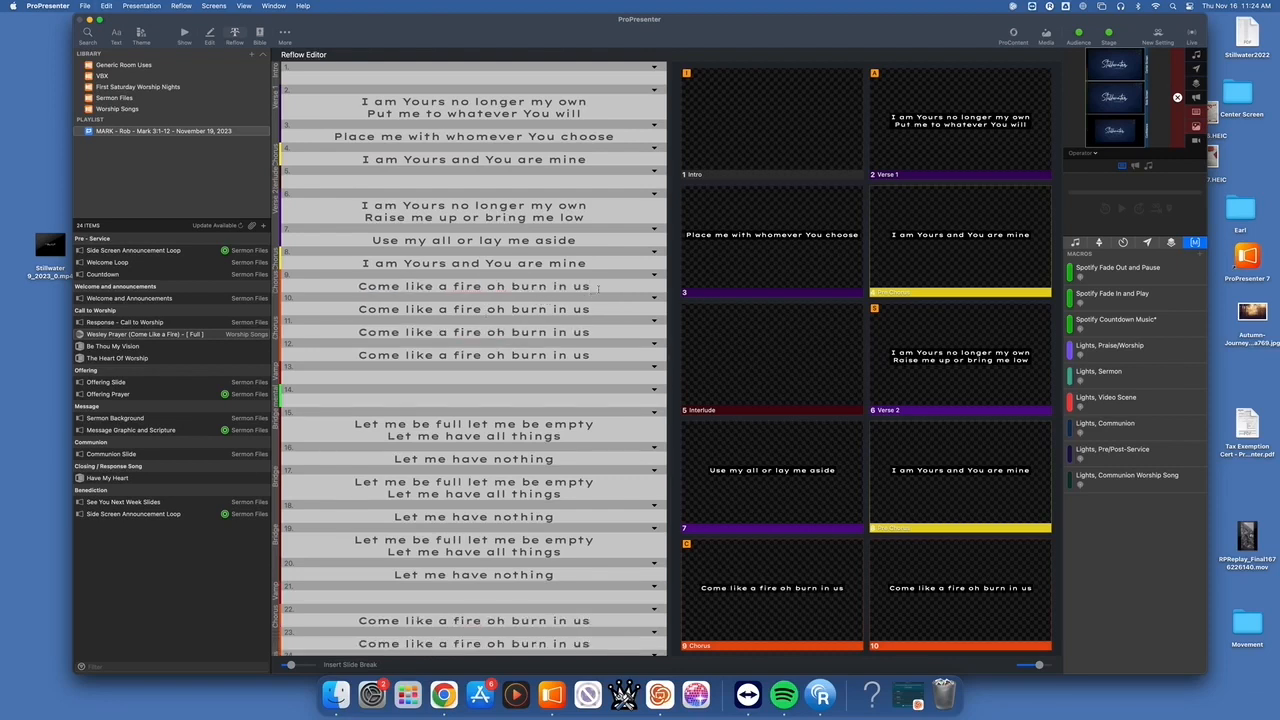
{"action": "key", "text": "Delete"}
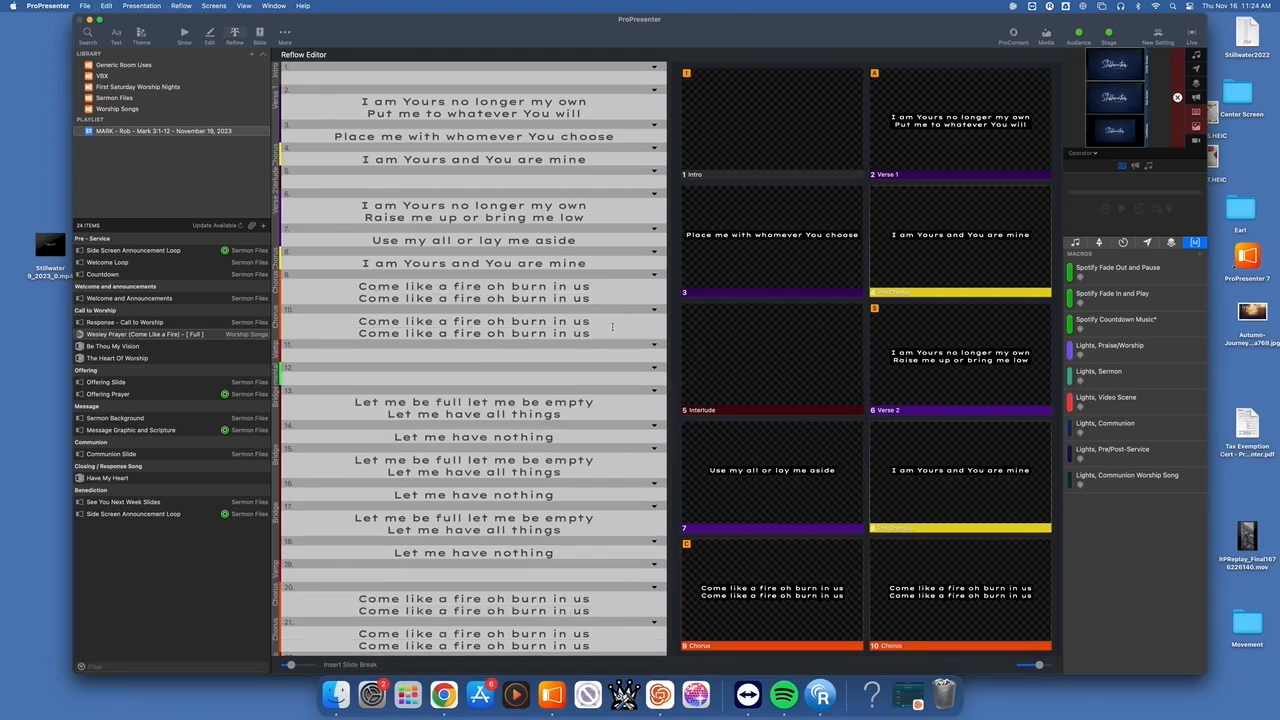
{"action": "left_click", "coordinate": [184, 33]}
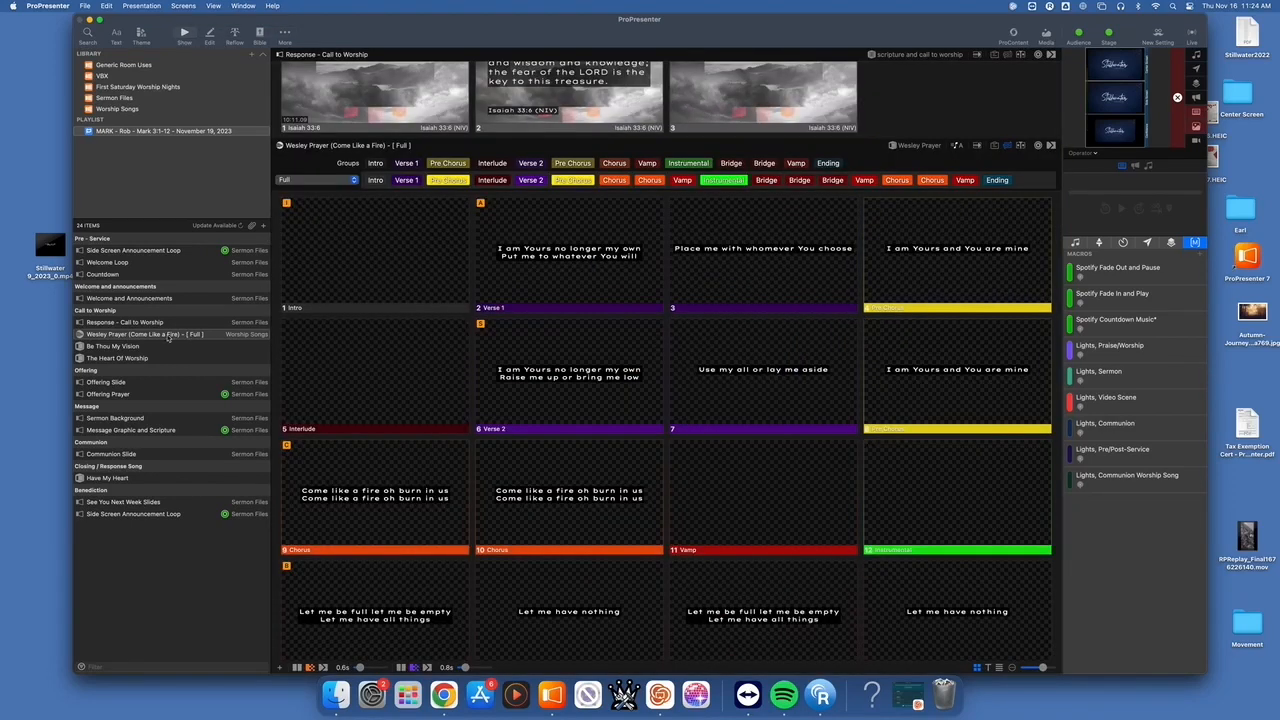
Search the online song source for the "Be Thou My Vision" item and choose to import and link the Reawaken Hymns version.
{"action": "left_click", "coordinate": [110, 347]}
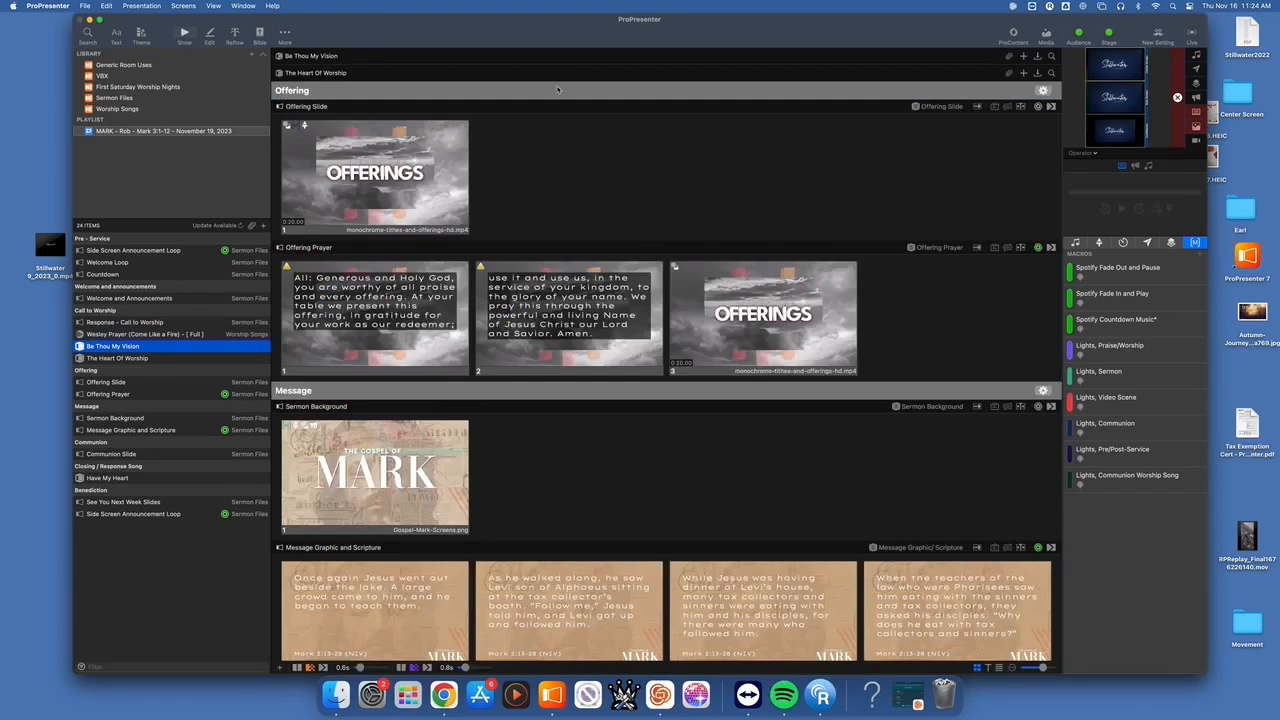
{"action": "left_click", "coordinate": [1051, 57]}
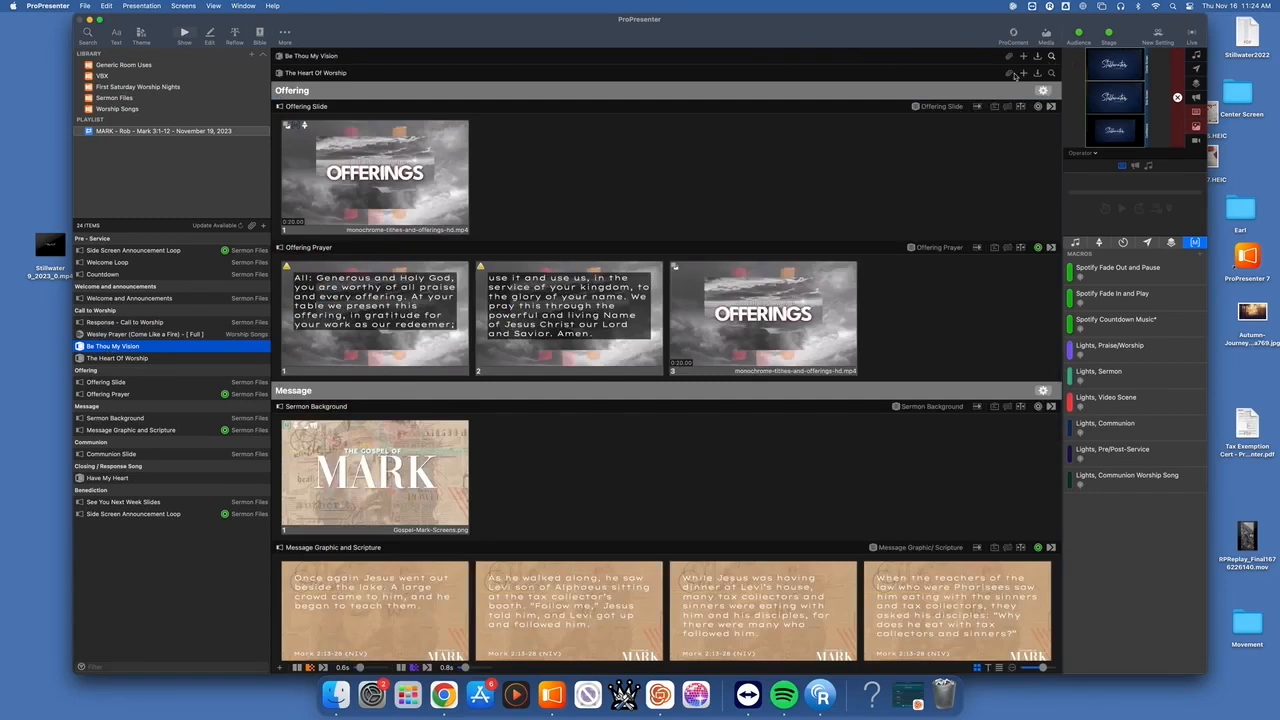
{"action": "left_click", "coordinate": [709, 259]}
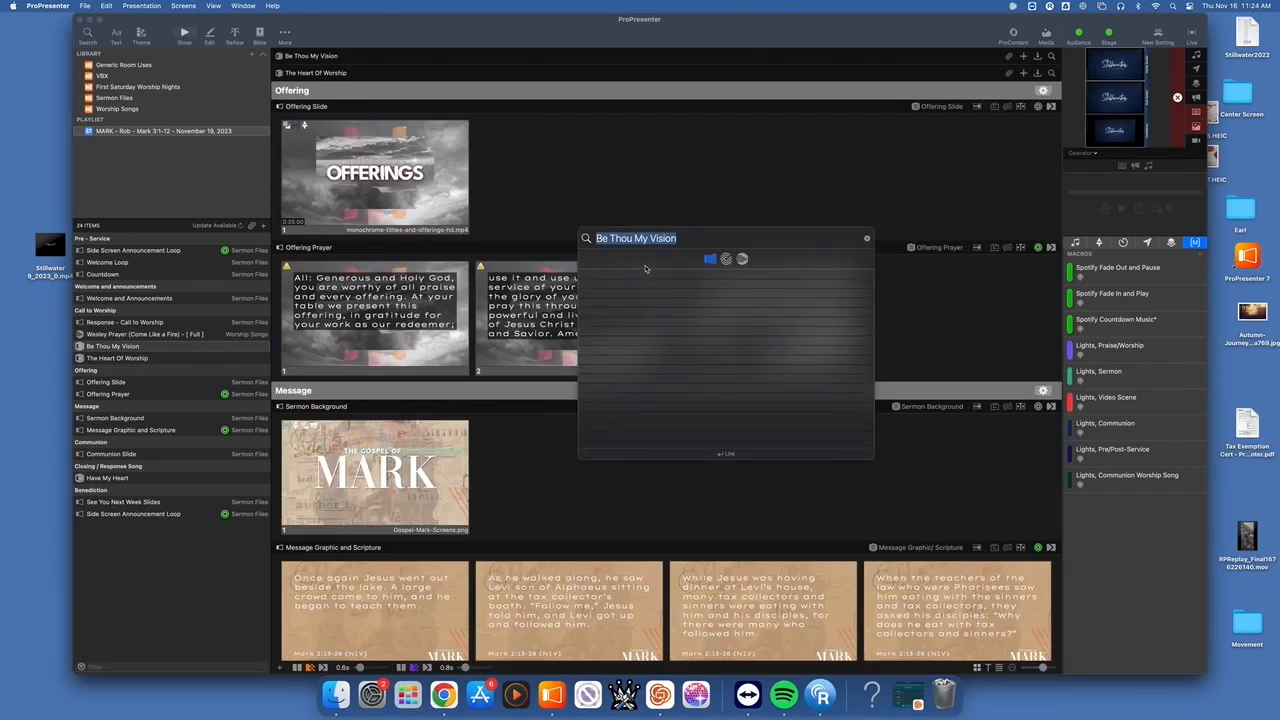
{"action": "left_click", "coordinate": [742, 259]}
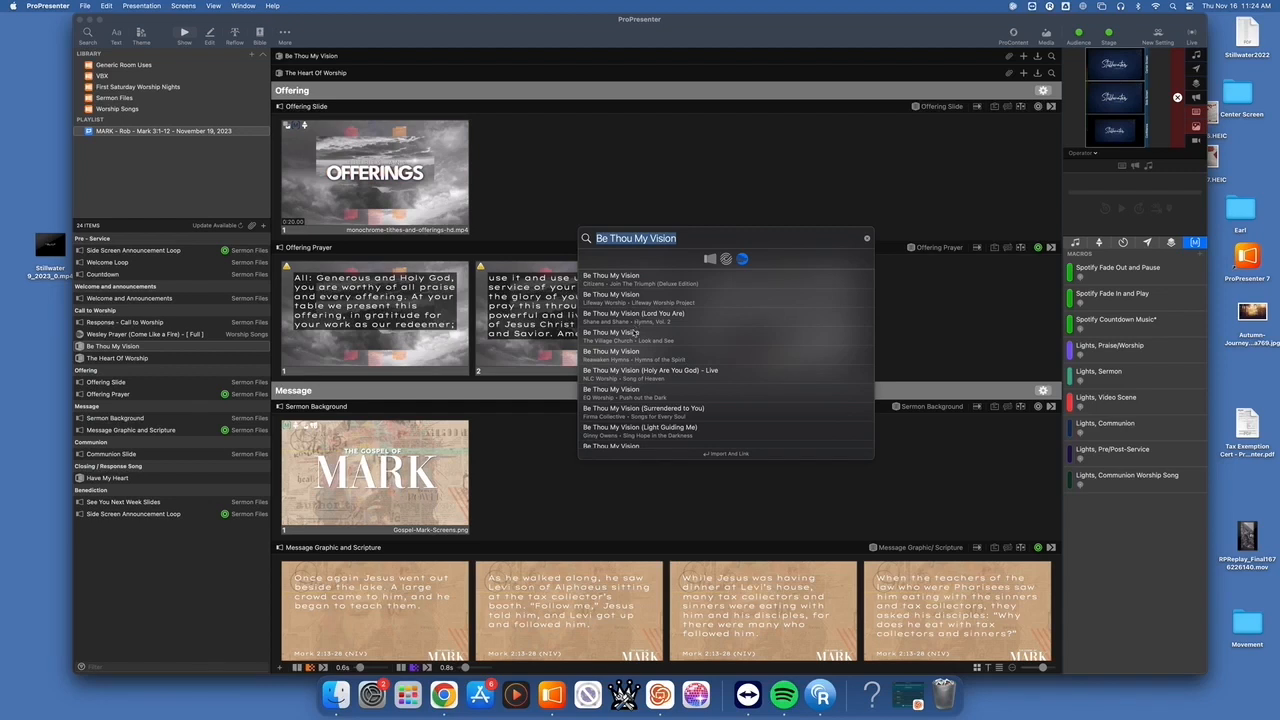
{"action": "scroll", "coordinate": [625, 335], "scroll_direction": "down", "scroll_amount": 1}
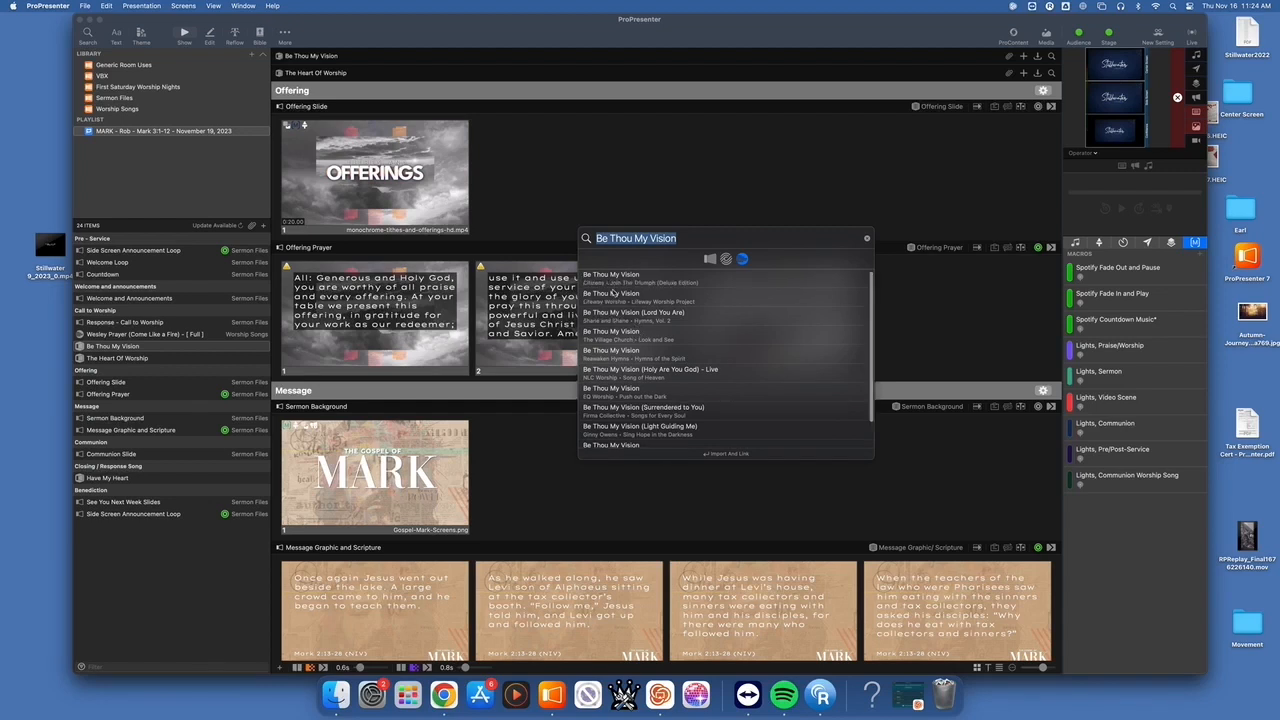
{"action": "left_click", "coordinate": [610, 348]}
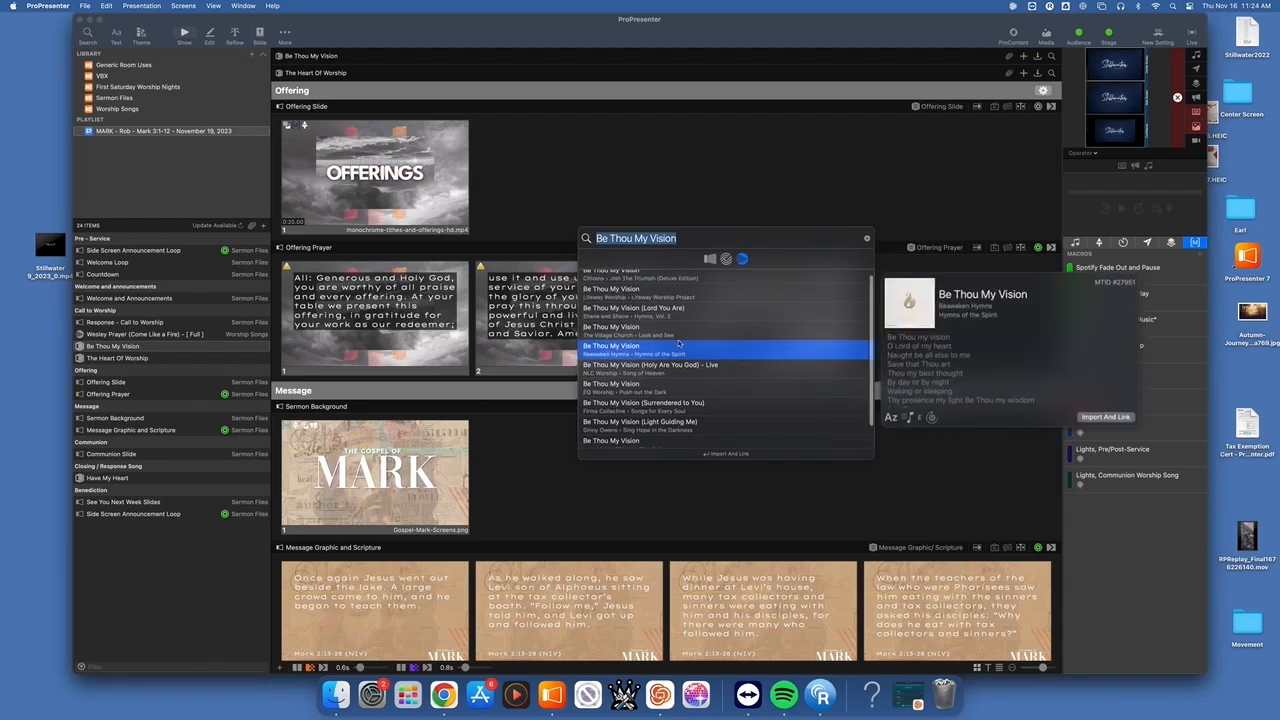
{"action": "left_click", "coordinate": [1105, 418]}
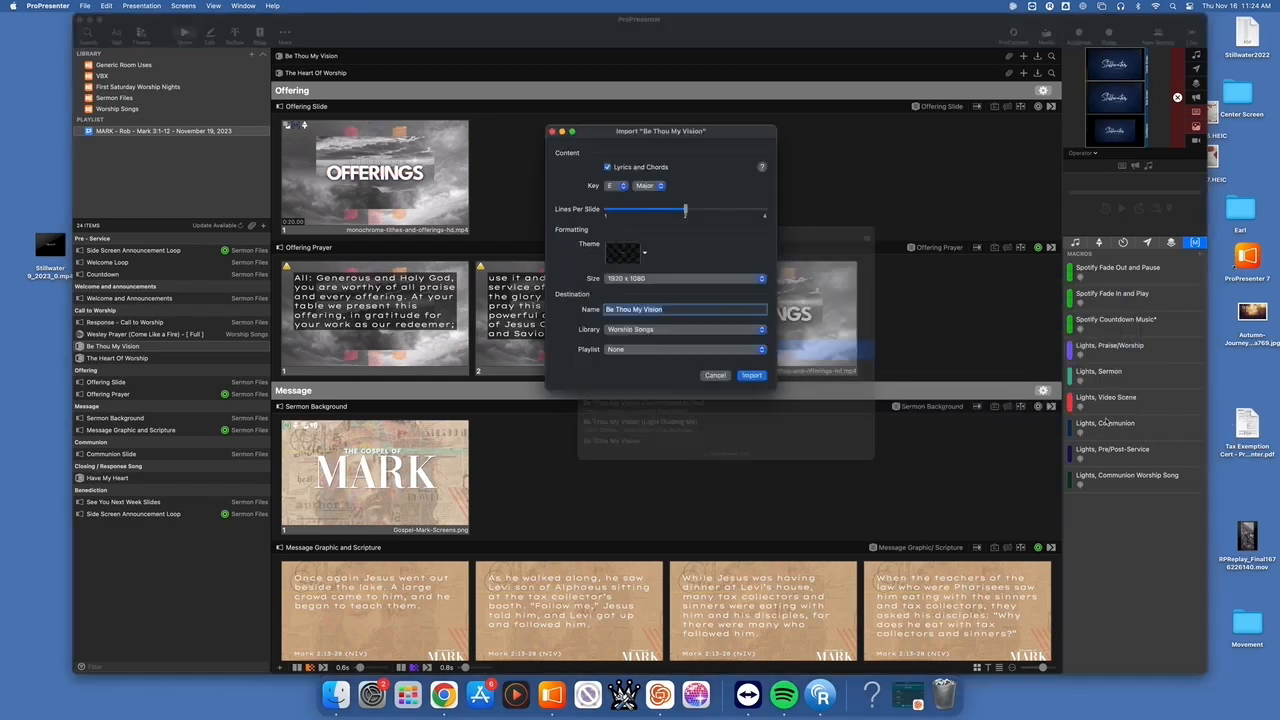
Set the song key to A Major and import "Be Thou My Vision" into the Worship Songs library.
{"action": "left_click", "coordinate": [620, 187]}
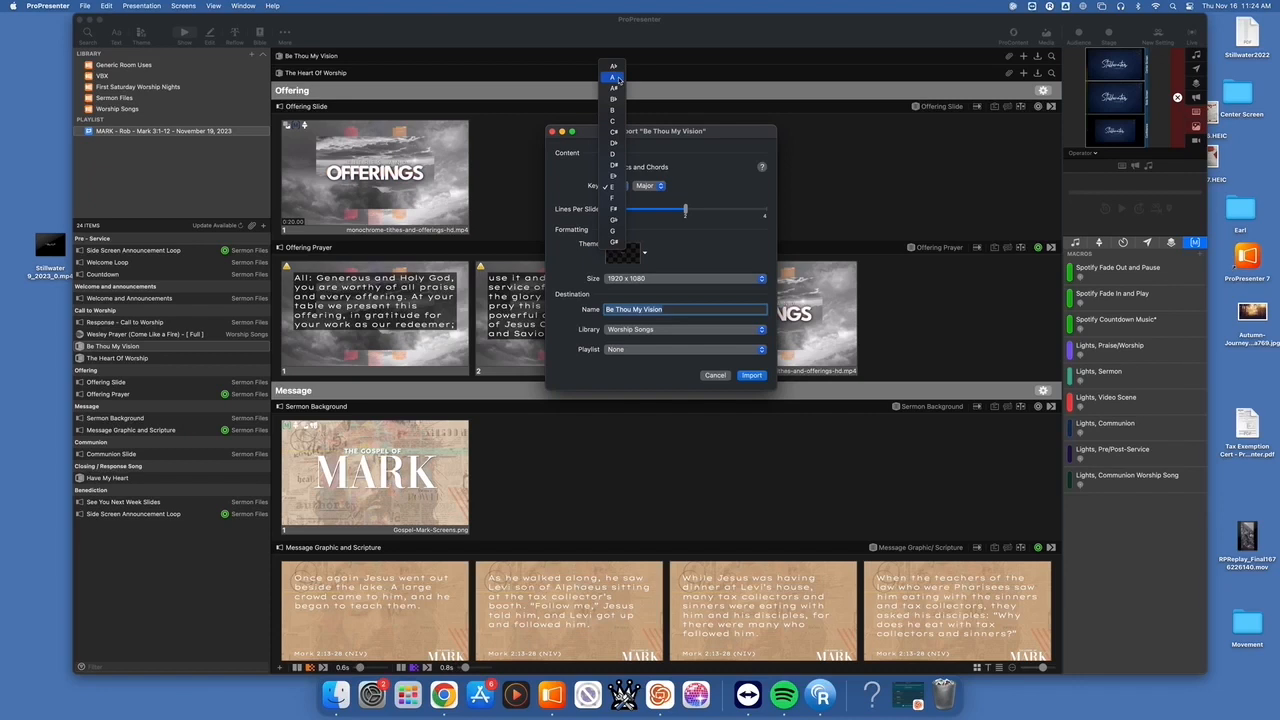
{"action": "left_click", "coordinate": [612, 79]}
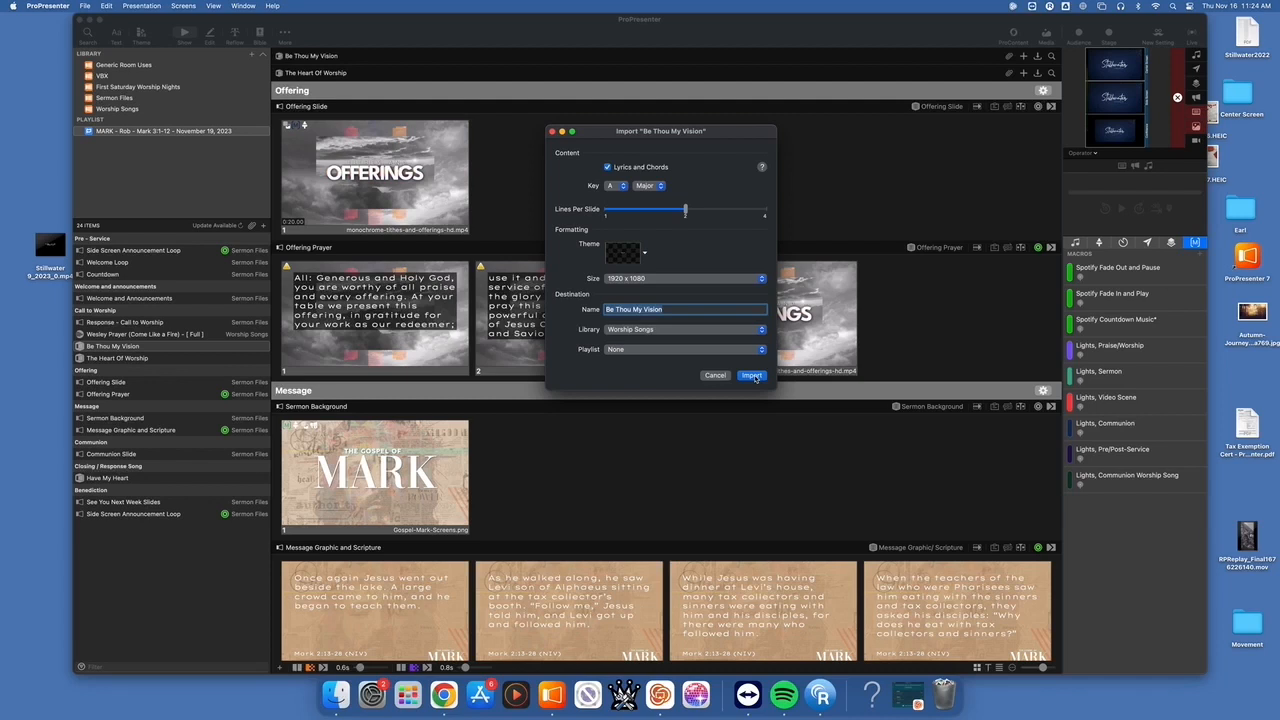
{"action": "left_click", "coordinate": [753, 376]}
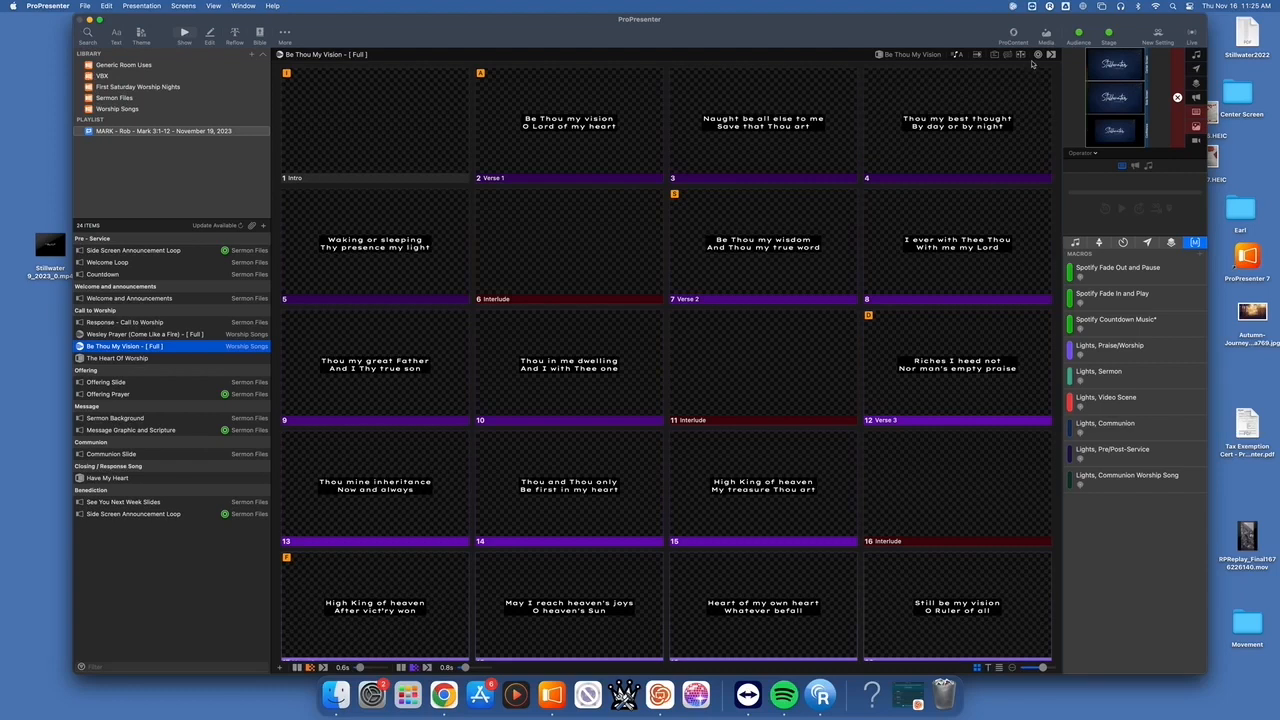
Show the group arrangement of "Be Thou My Vision" and review the song's slides through to the Ending.
{"action": "left_click", "coordinate": [1008, 56]}
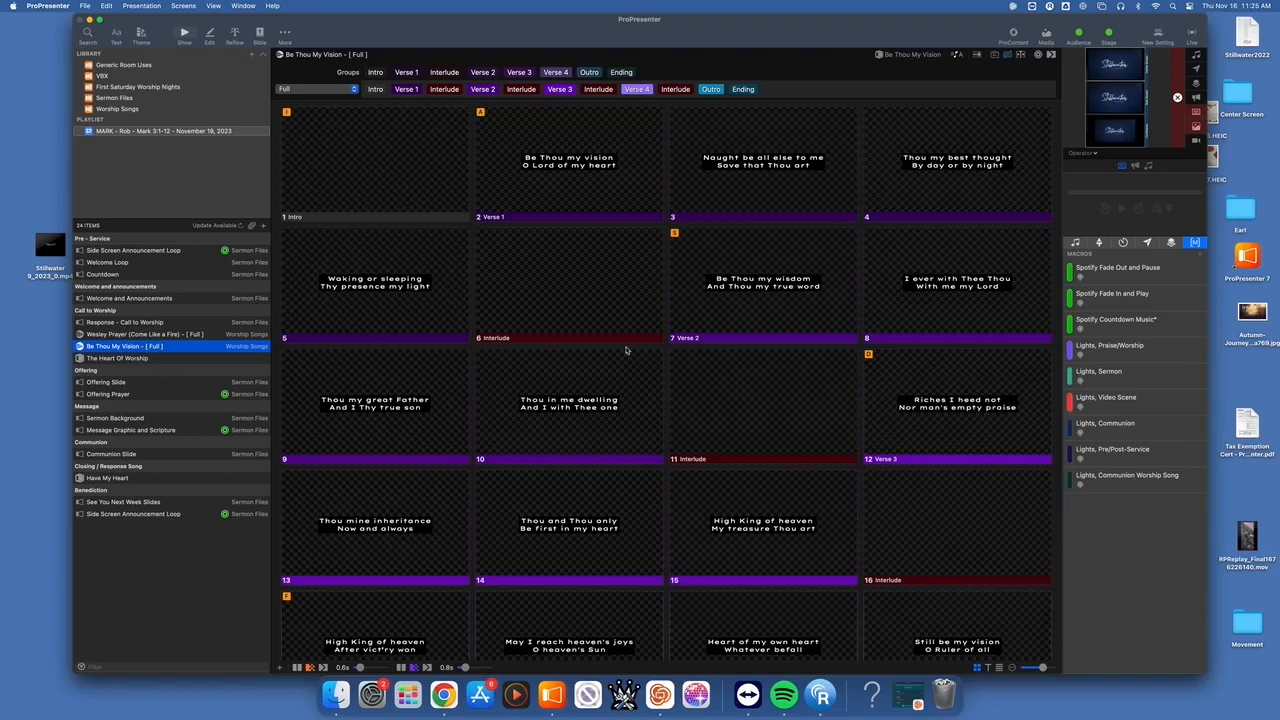
{"action": "scroll", "coordinate": [626, 350], "scroll_direction": "down", "scroll_amount": 1}
{"action": "scroll", "coordinate": [626, 350], "scroll_direction": "up", "scroll_amount": 2}
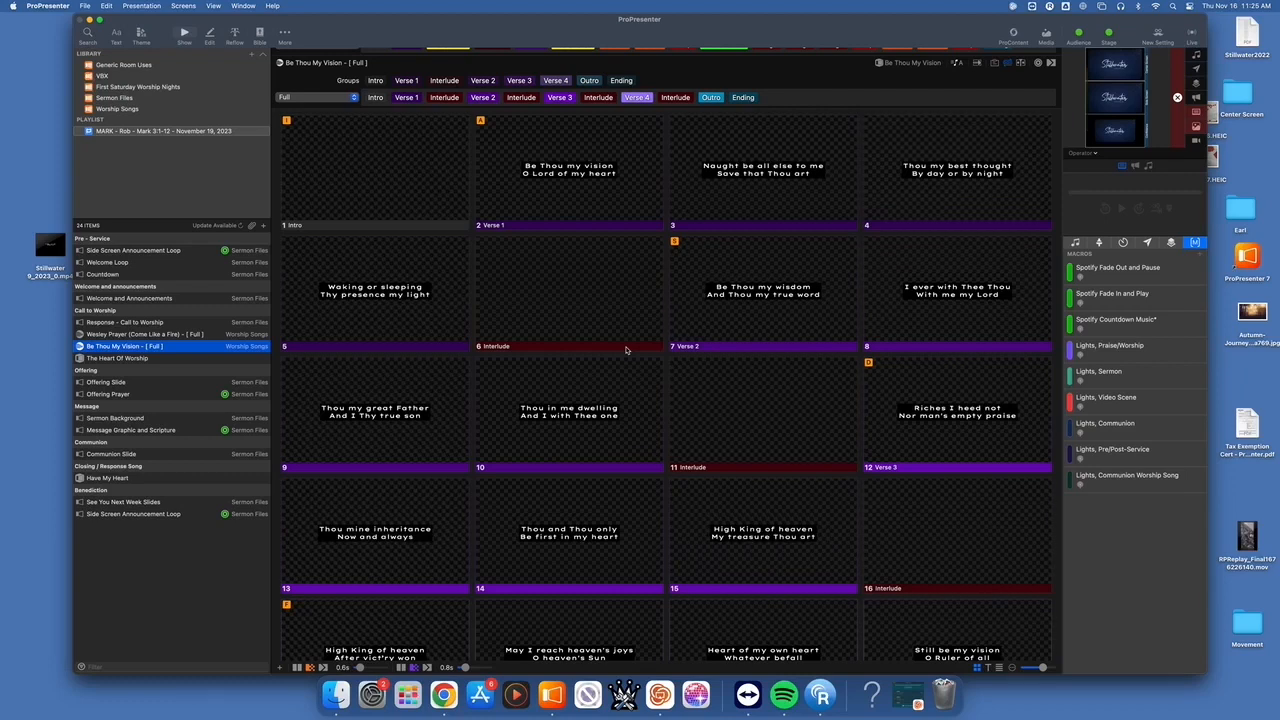
{"action": "scroll", "coordinate": [626, 349], "scroll_direction": "down", "scroll_amount": 10}
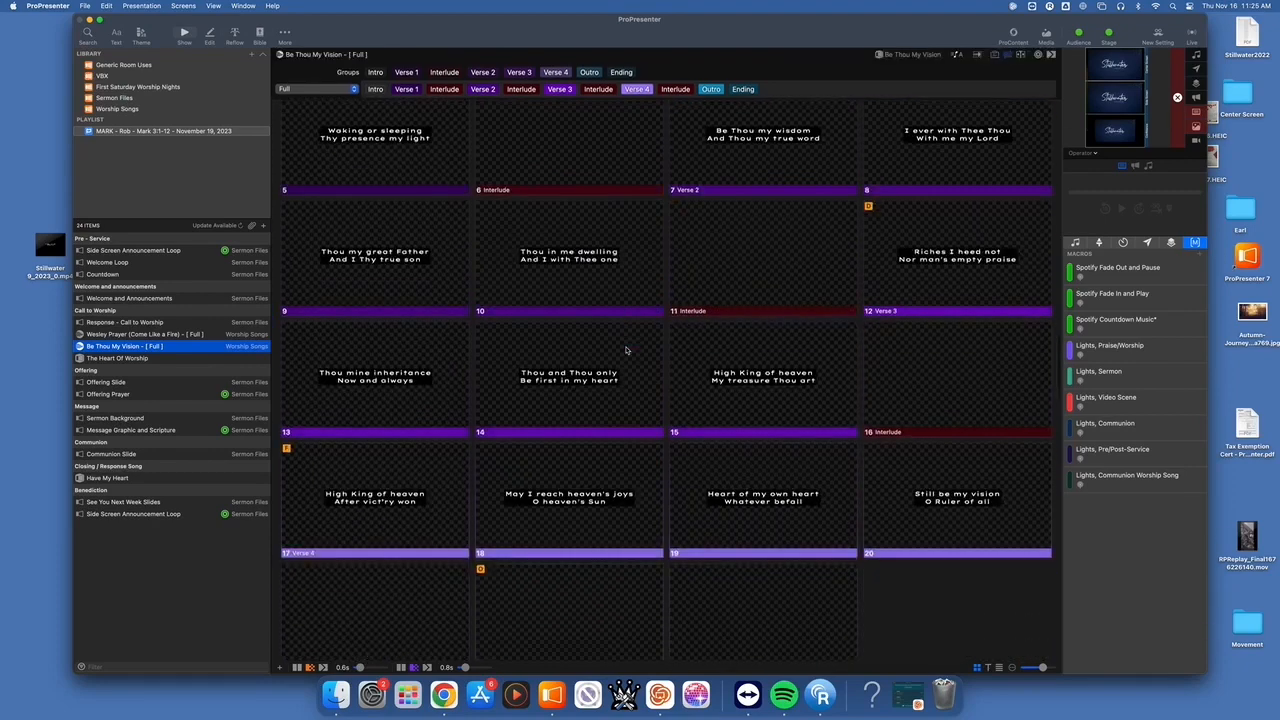
{"action": "scroll", "coordinate": [626, 349], "scroll_direction": "down", "scroll_amount": 3}
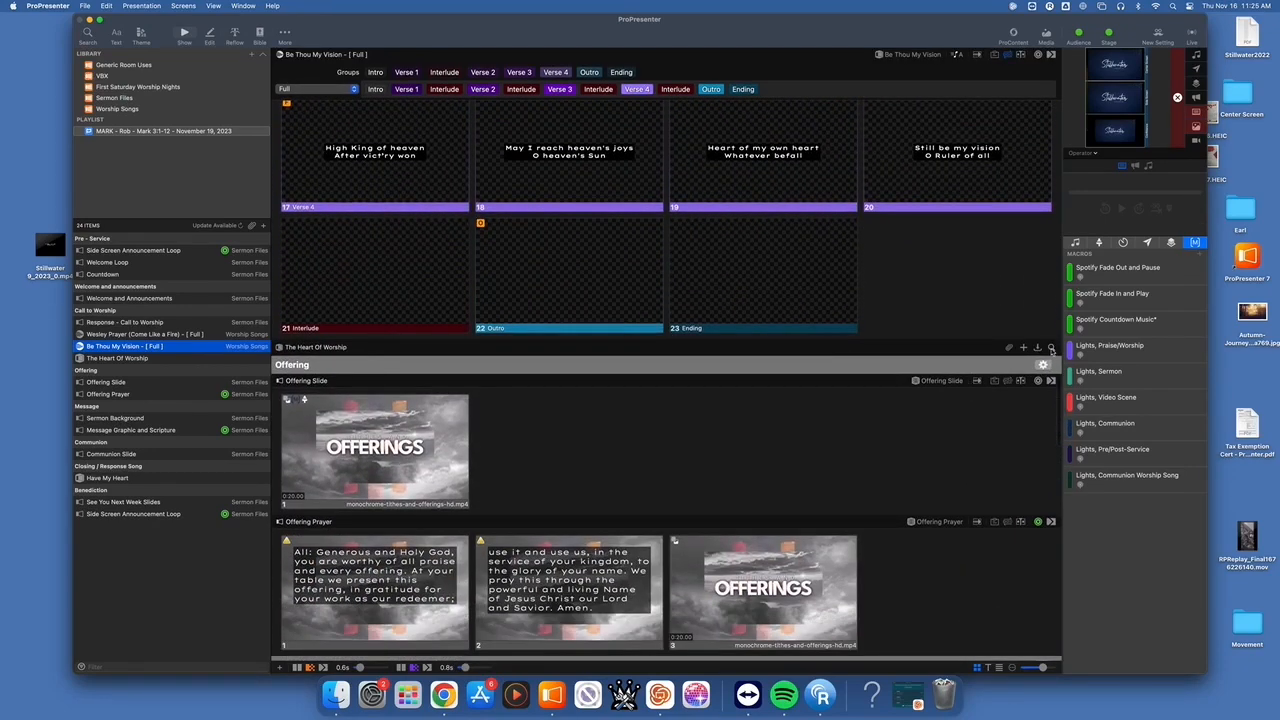
Link the "The Heart Of Worship" item to the existing "Heart of Worship" presentation in the Worship Songs library.
{"action": "left_click", "coordinate": [1051, 347]}
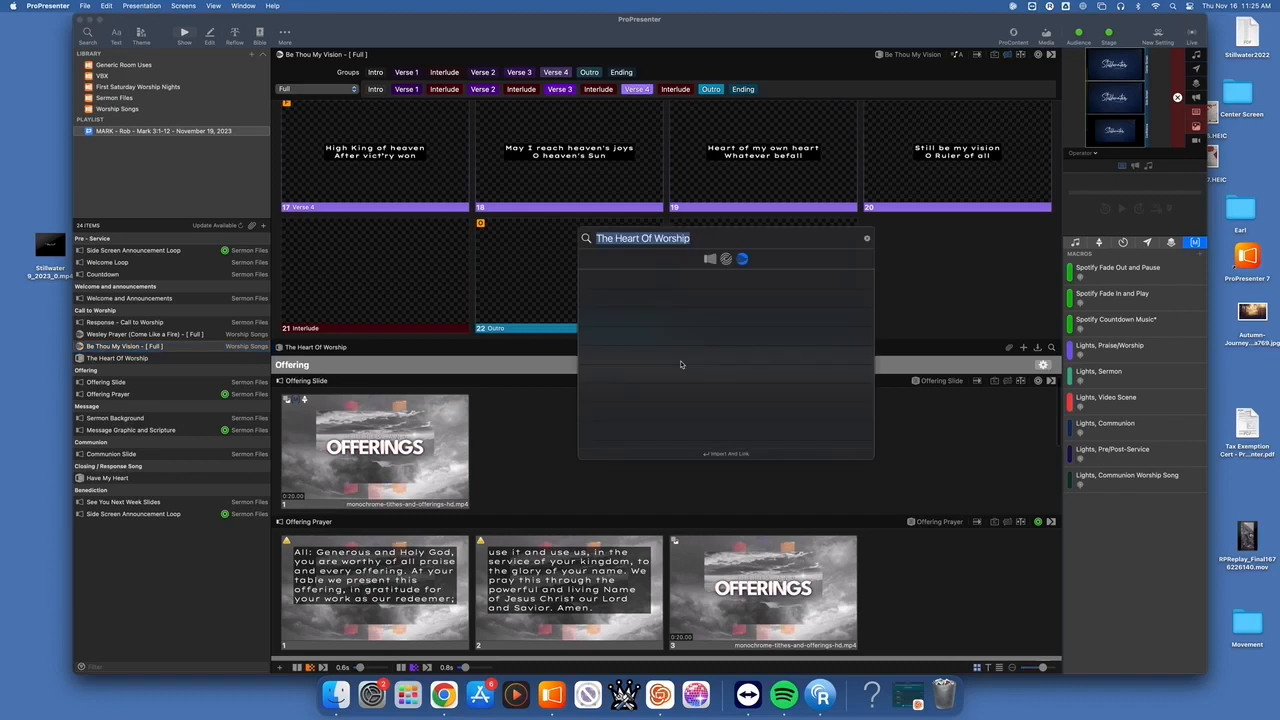
{"action": "left_click", "coordinate": [708, 260]}
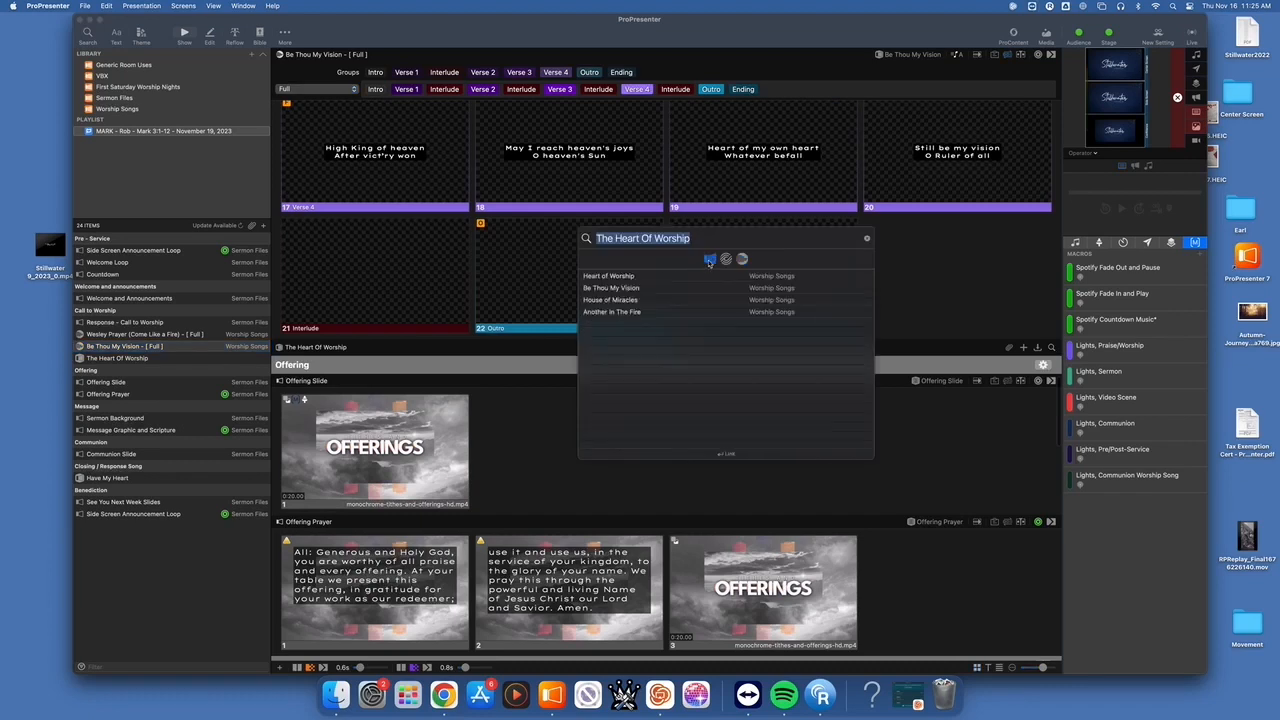
{"action": "left_click", "coordinate": [645, 279]}
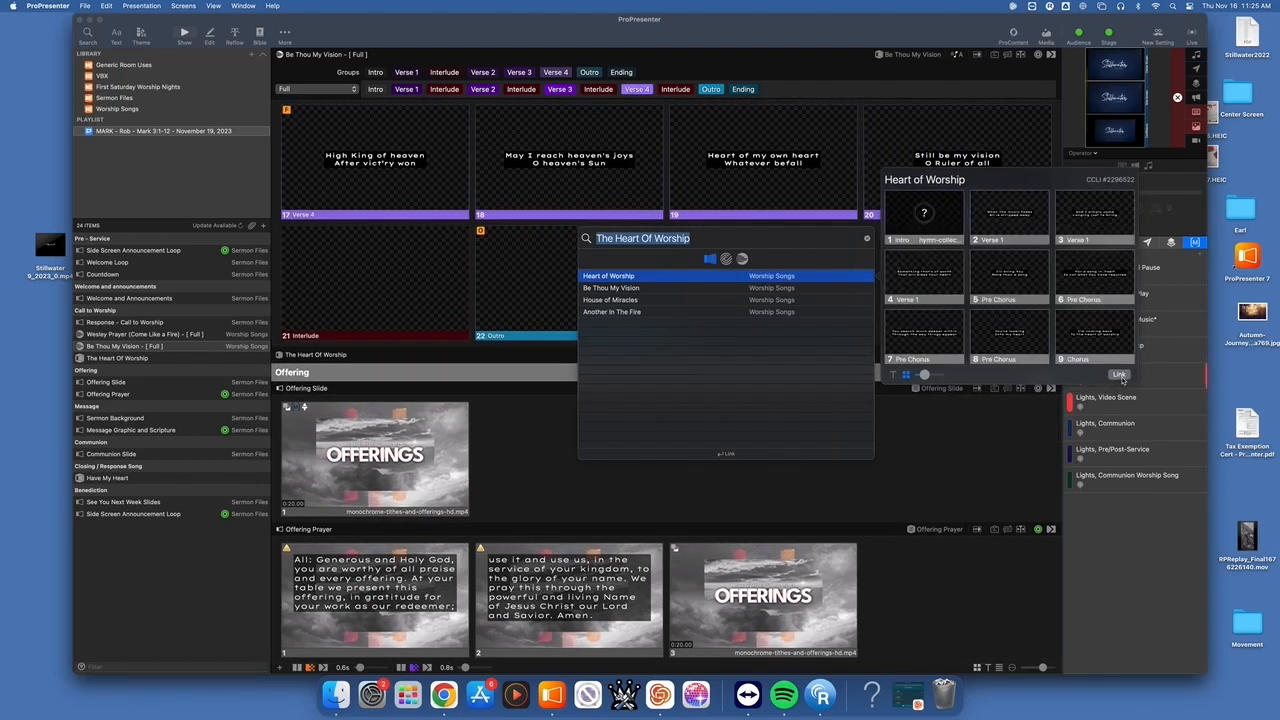
{"action": "scroll", "coordinate": [1122, 379], "scroll_direction": "right", "scroll_amount": 2}
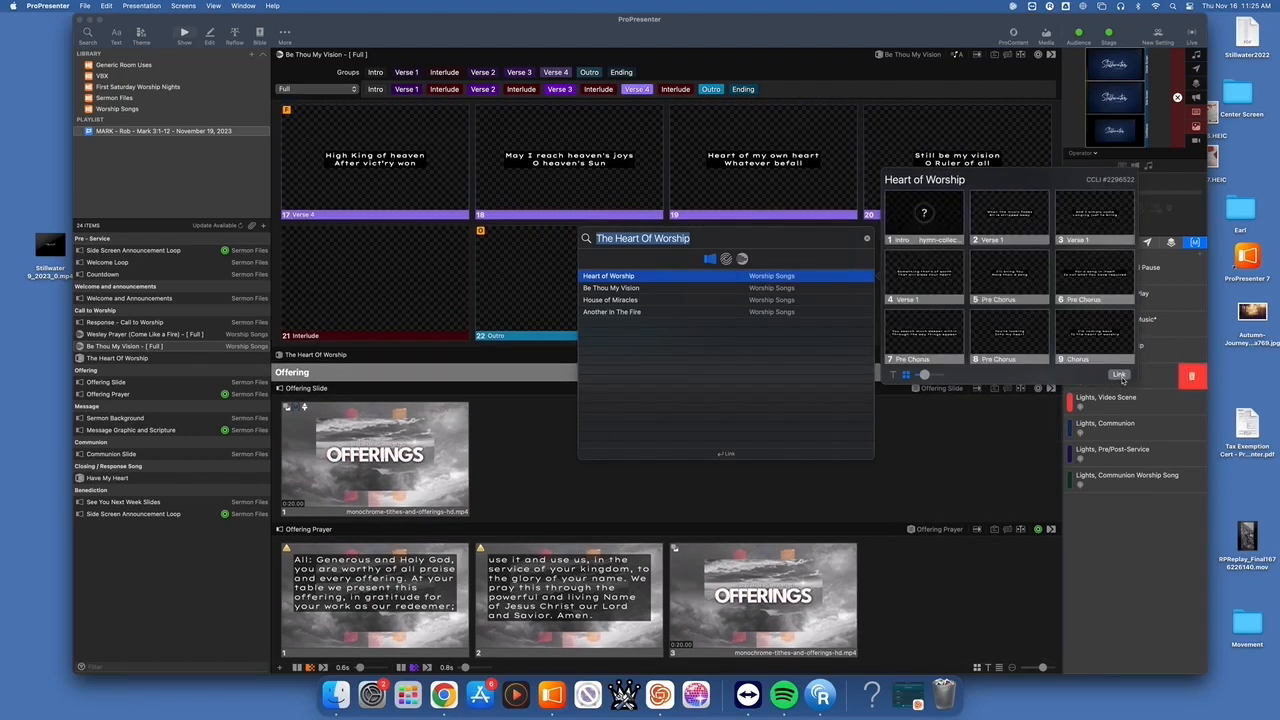
{"action": "left_click", "coordinate": [1119, 375]}
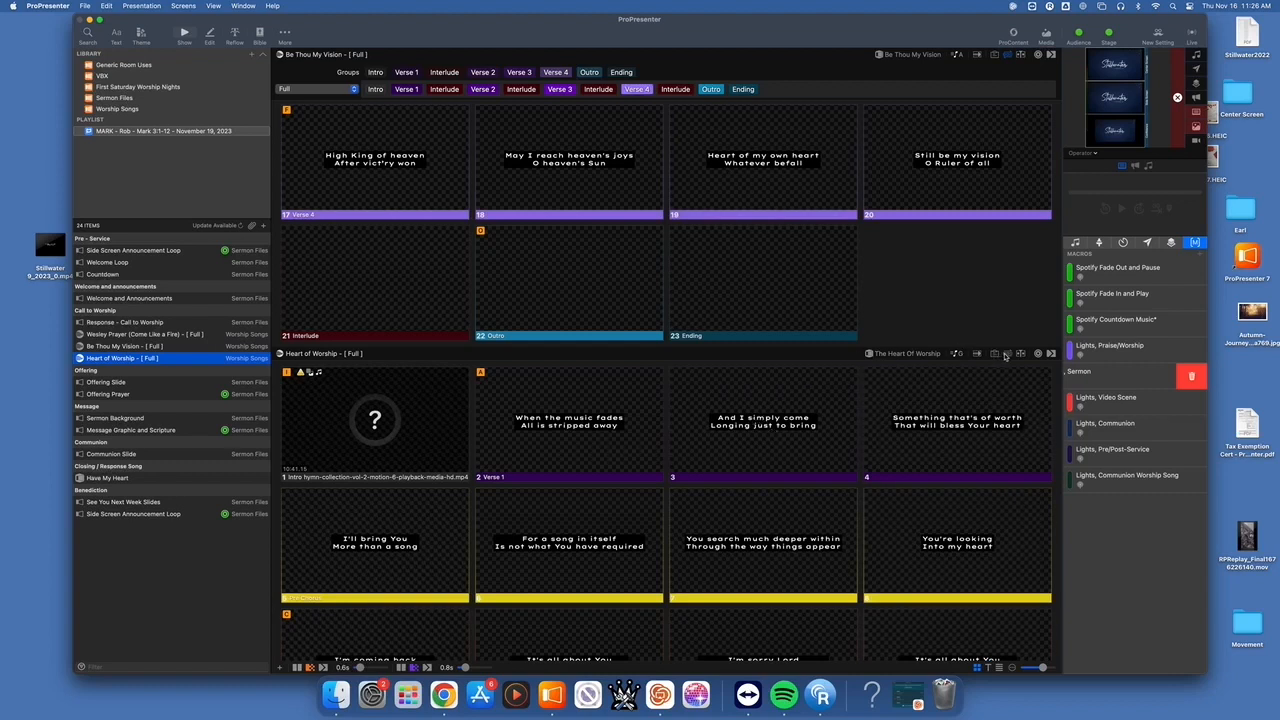
Show the group arrangement of "Heart of Worship" and review its slides from Intro to Ending.
{"action": "left_click", "coordinate": [1006, 354]}
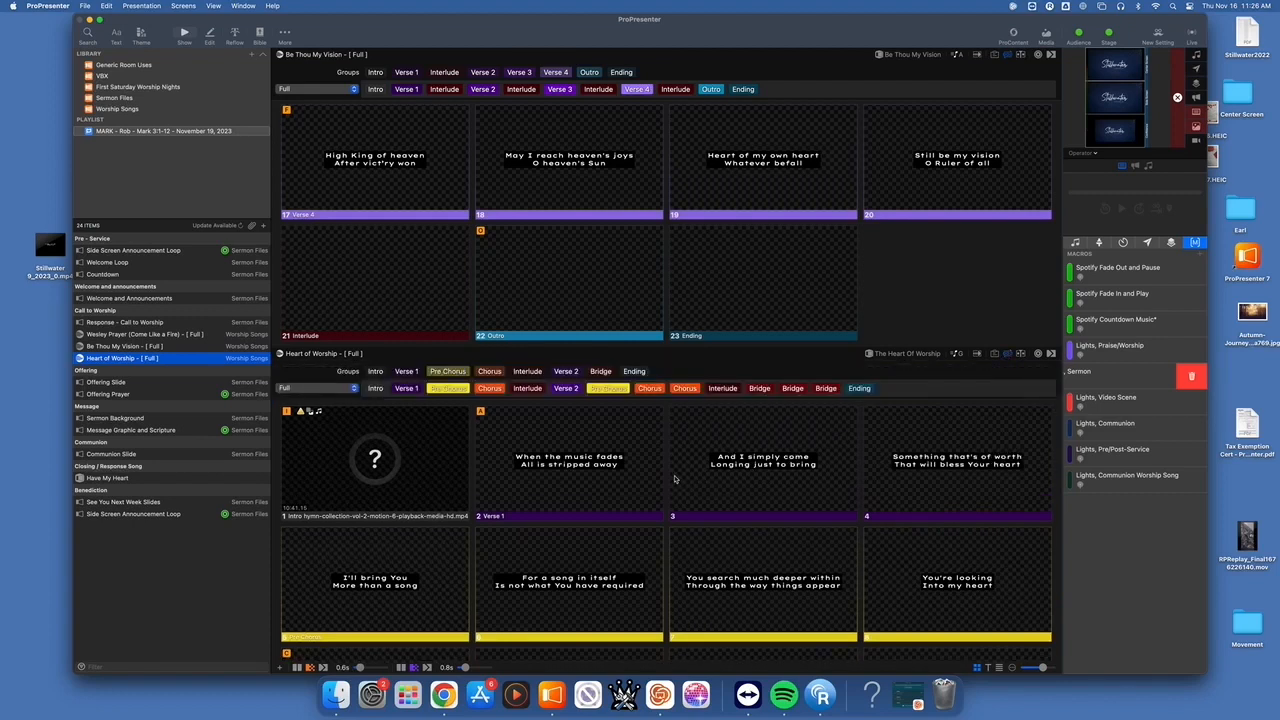
{"action": "scroll", "coordinate": [486, 464], "scroll_direction": "down", "scroll_amount": 10}
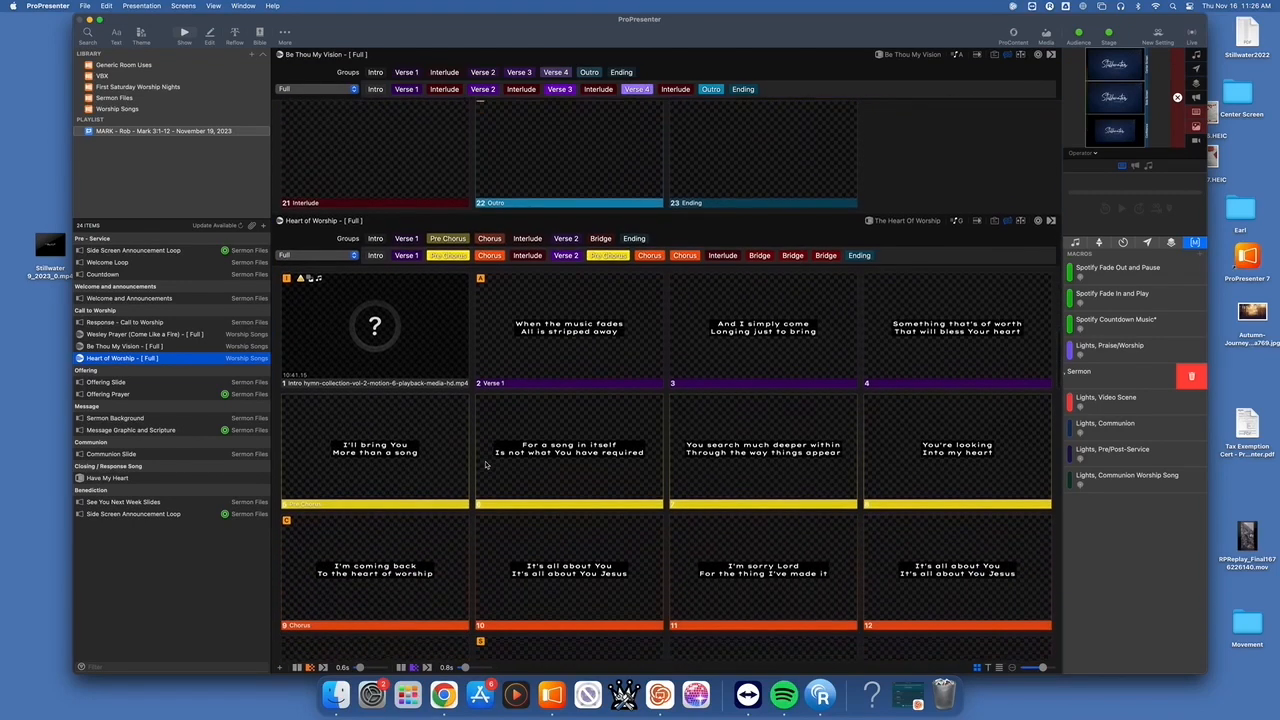
{"action": "scroll", "coordinate": [486, 464], "scroll_direction": "down", "scroll_amount": 5}
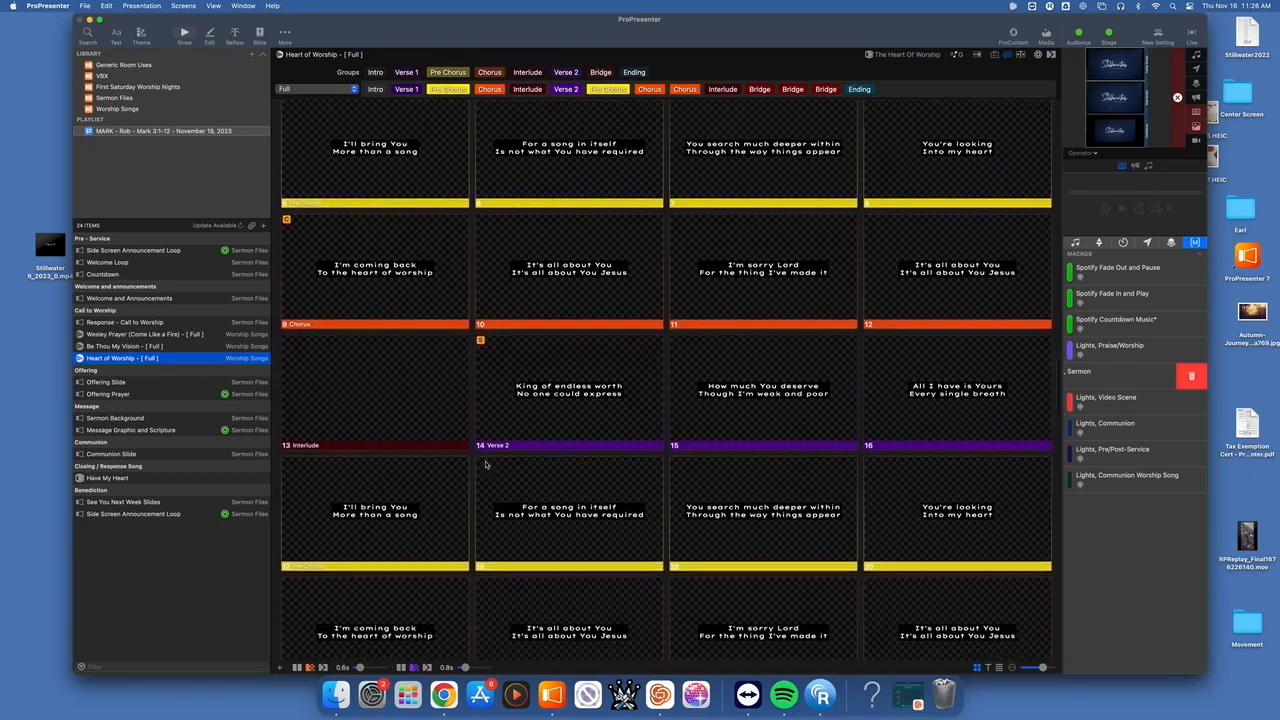
{"action": "scroll", "coordinate": [486, 464], "scroll_direction": "down", "scroll_amount": 10}
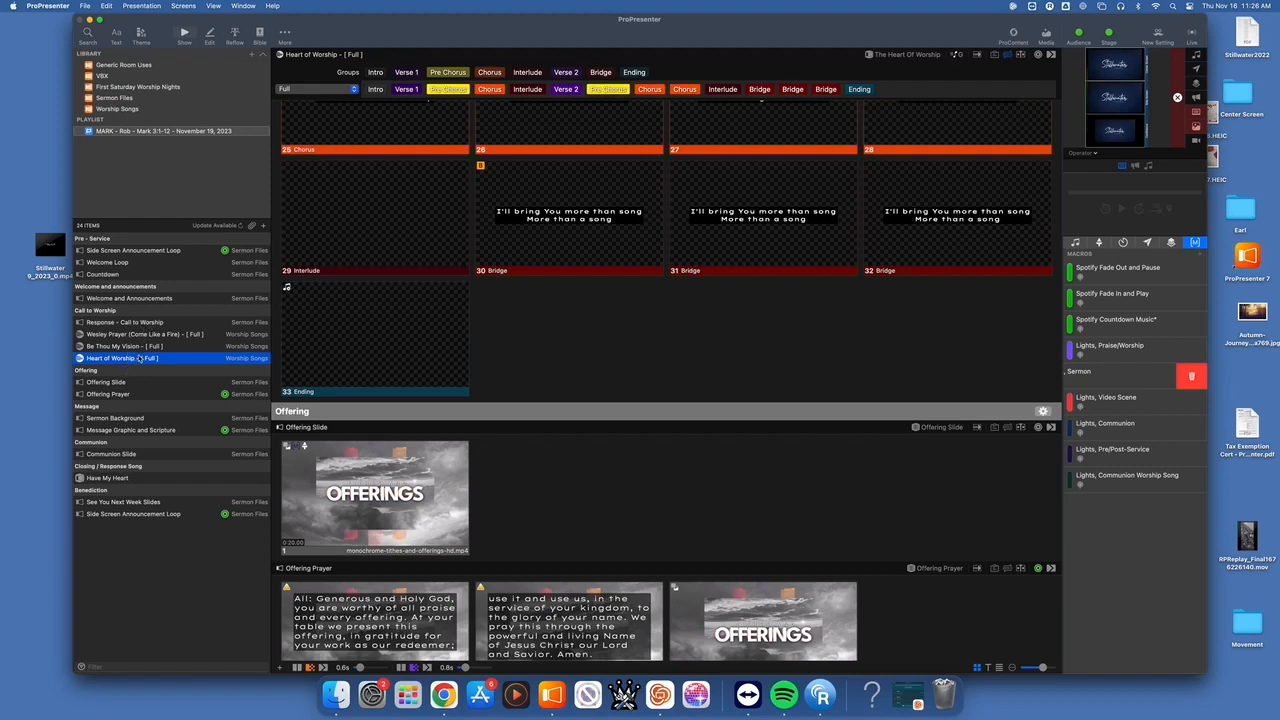
Check the action attached to the "Heart of Worship" Ending slide and go back to the "Wesley Prayer (Come Like a Fire)" slides.
{"action": "right_click", "coordinate": [311, 307]}
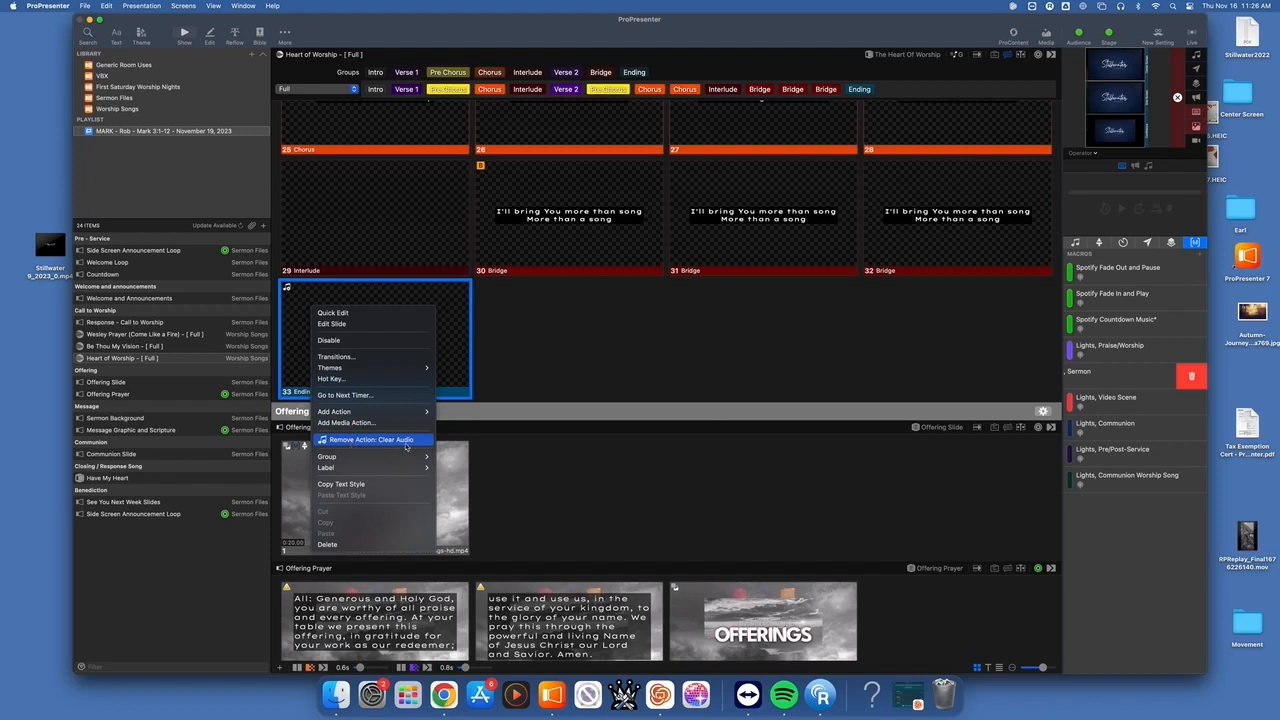
{"action": "left_click", "coordinate": [580, 337]}
{"action": "scroll", "coordinate": [324, 239], "scroll_direction": "up", "scroll_amount": 3}
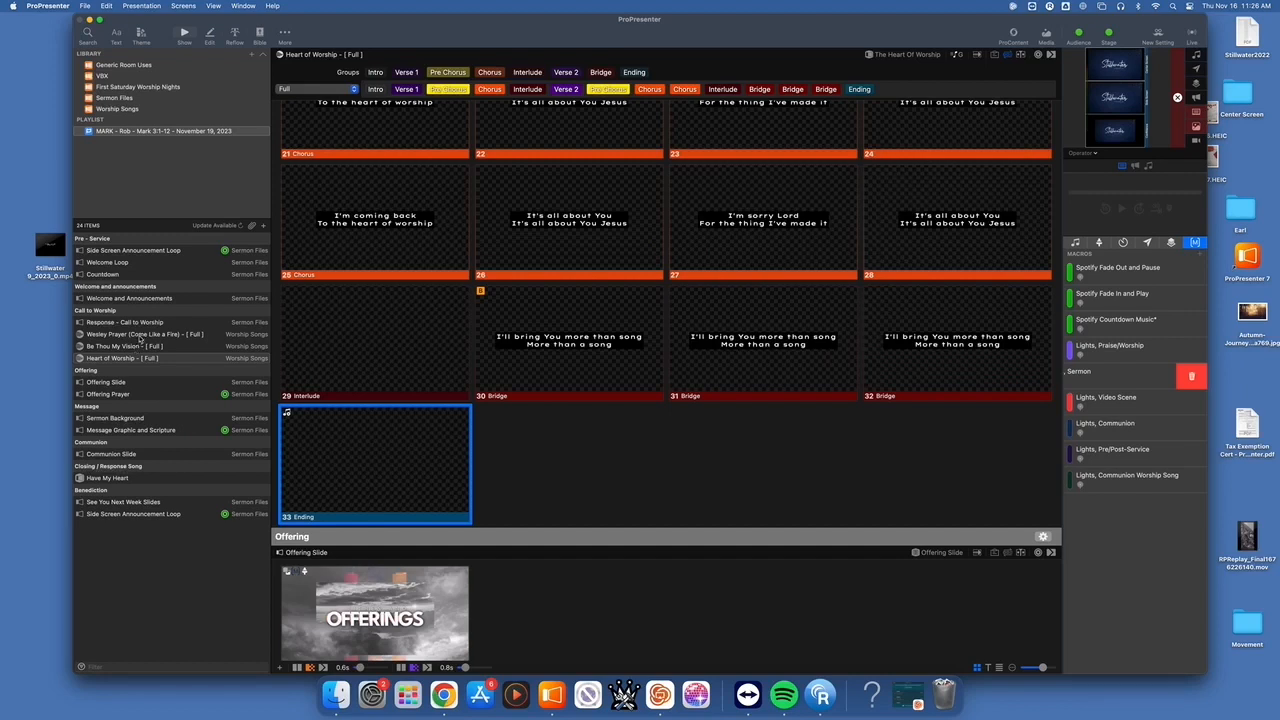
{"action": "left_click", "coordinate": [140, 336]}
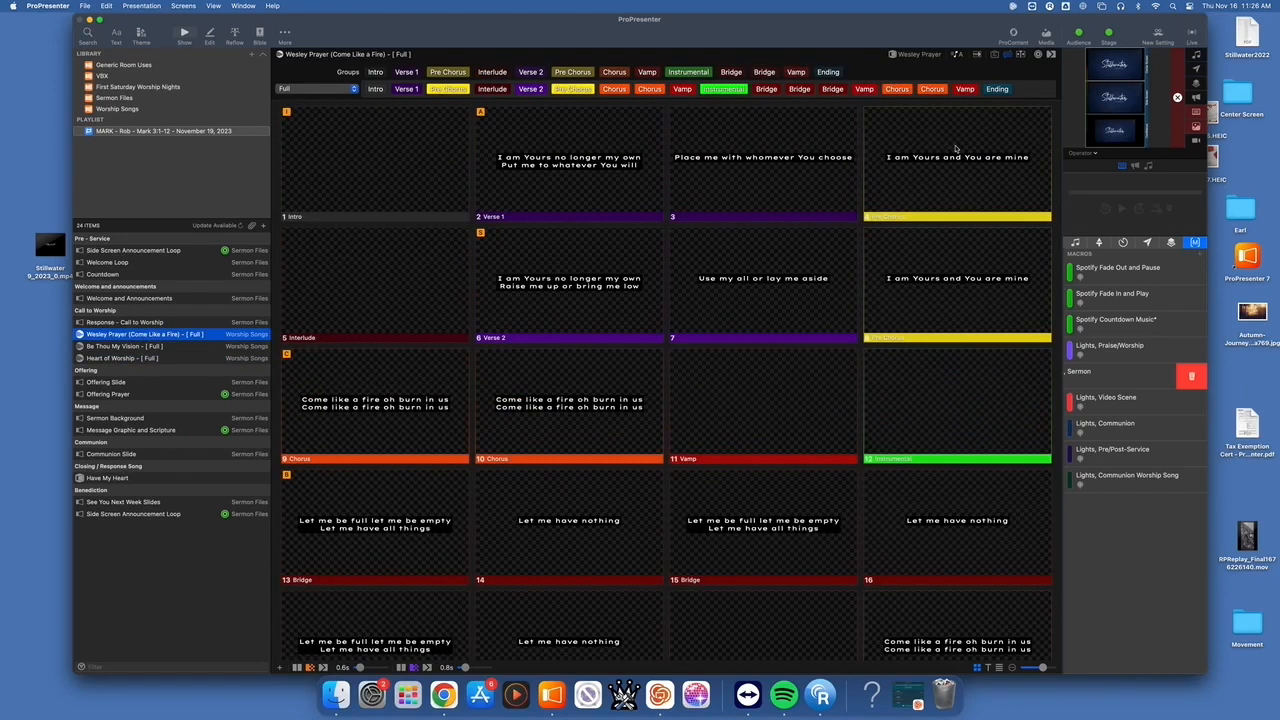
Set monochrome-08-hd from the Current Series media as the background of the "Wesley Prayer (Come Like a Fire)" Intro slide.
{"action": "left_click", "coordinate": [1167, 587]}
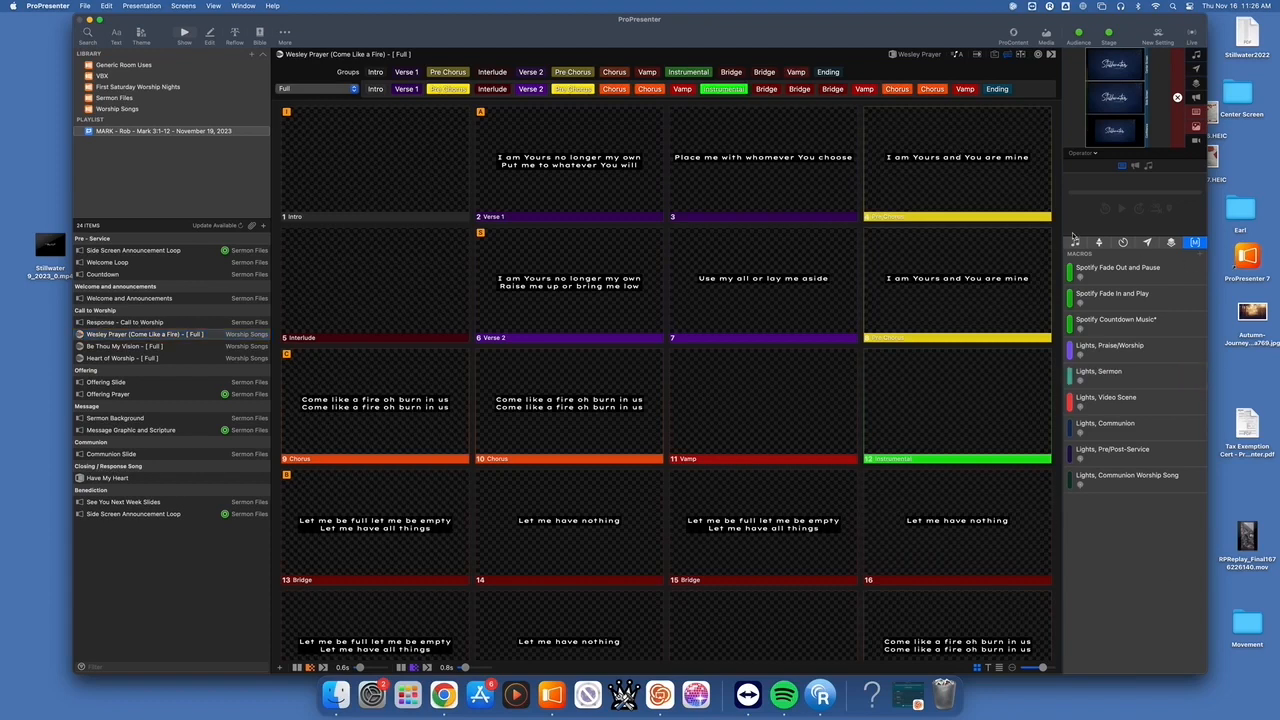
{"action": "left_click", "coordinate": [1075, 242]}
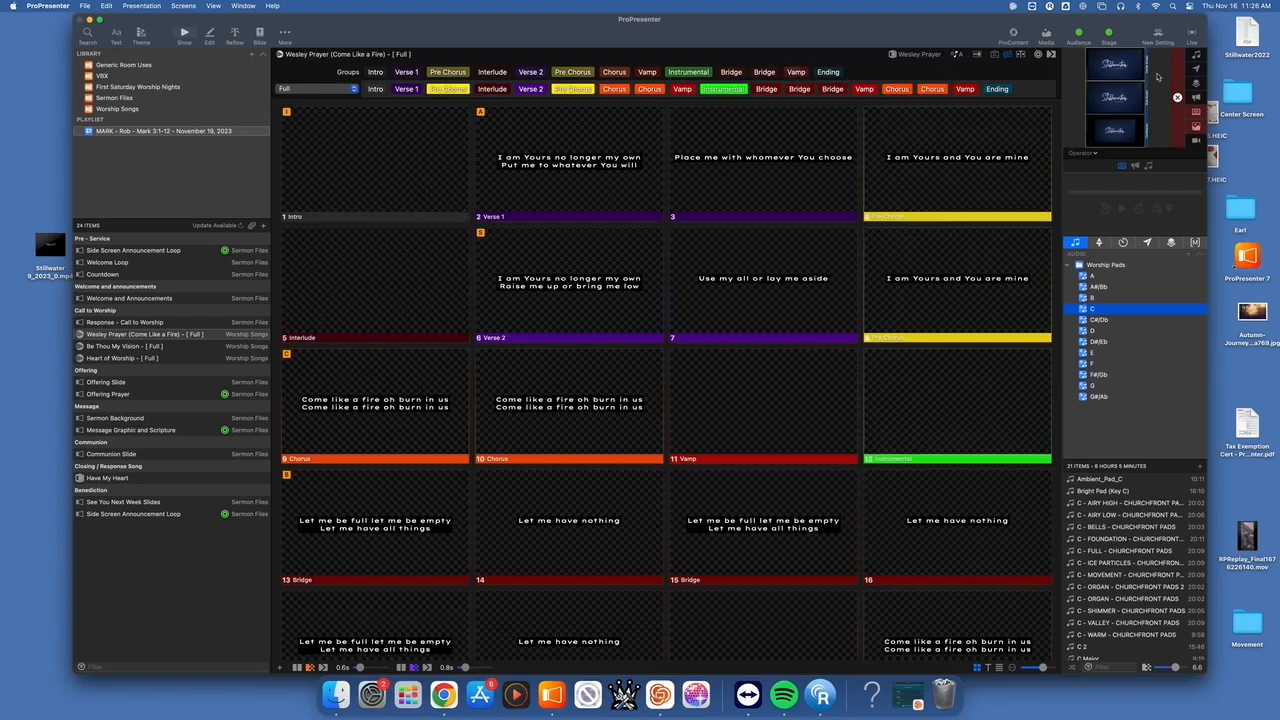
{"action": "scroll", "coordinate": [646, 226], "scroll_direction": "up", "scroll_amount": 3}
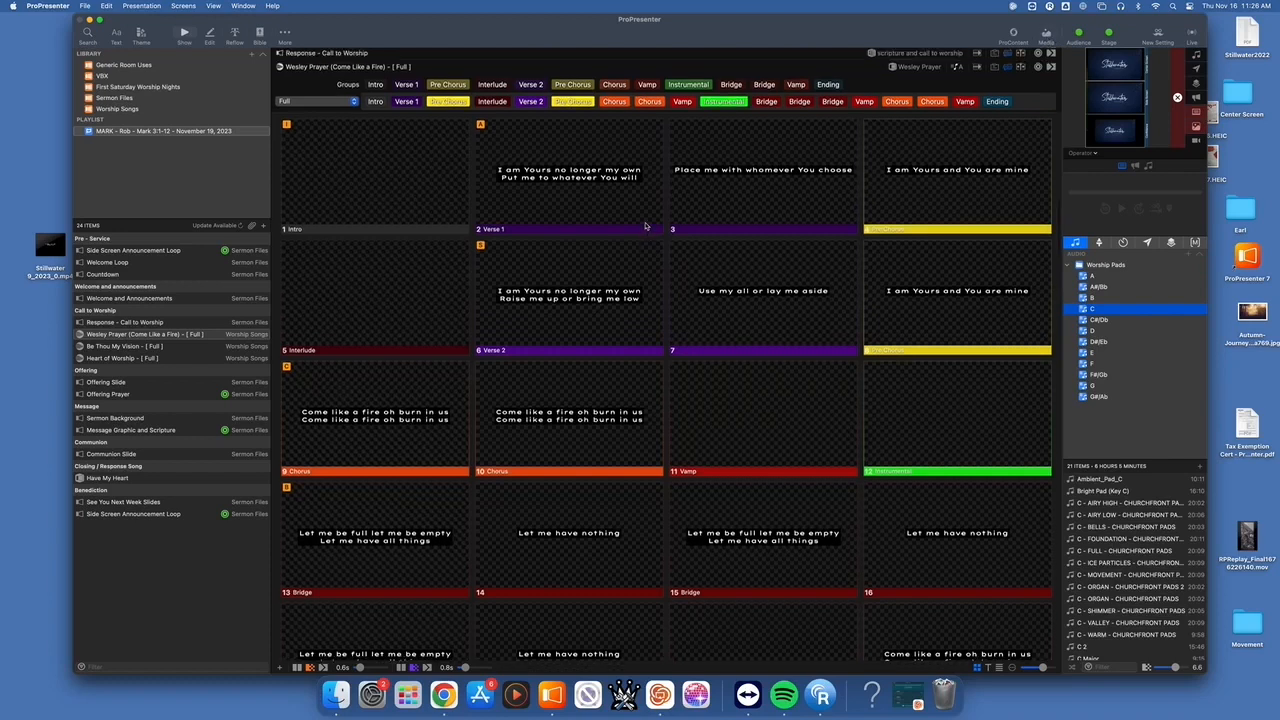
{"action": "left_click", "coordinate": [1045, 35]}
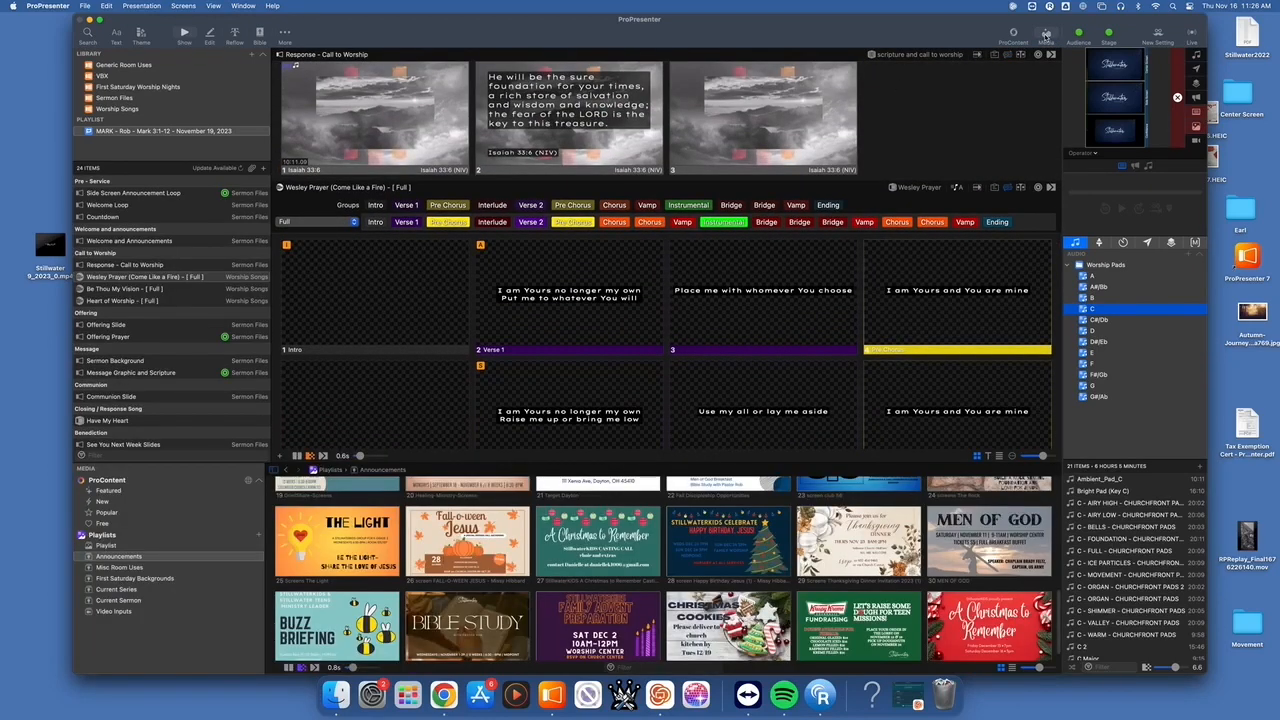
{"action": "left_click", "coordinate": [118, 589]}
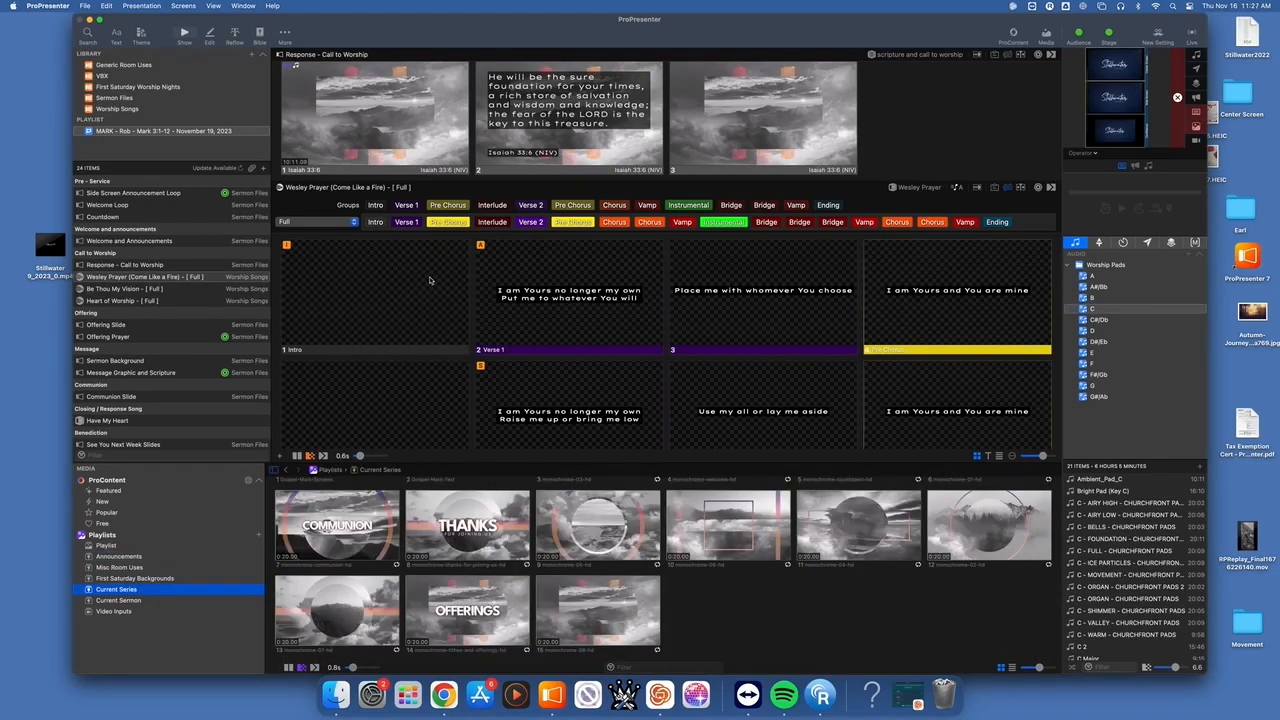
{"action": "left_click", "coordinate": [595, 613]}
{"action": "left_click_drag", "start_coordinate": [620, 615], "coordinate": [357, 279]}
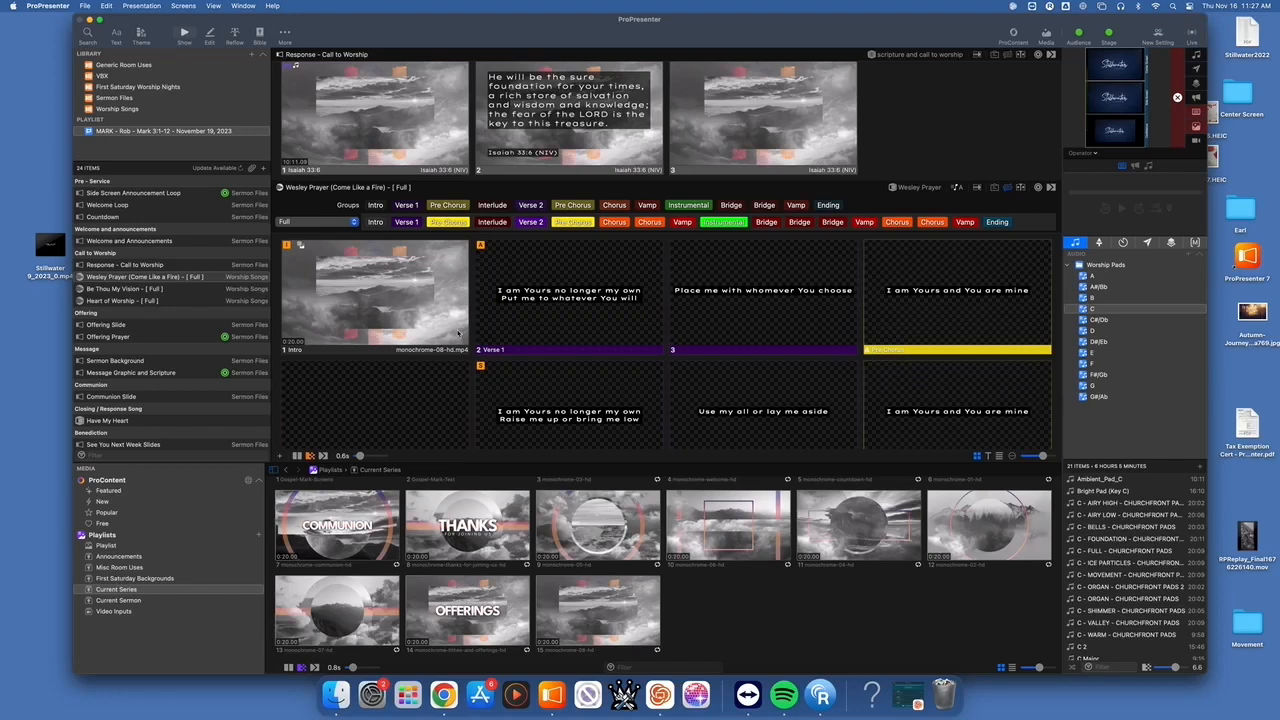
Attach the "Lights, Praise/Worship" macro to the Intro slide of "Wesley Prayer (Come Like a Fire)".
{"action": "left_click", "coordinate": [1196, 243]}
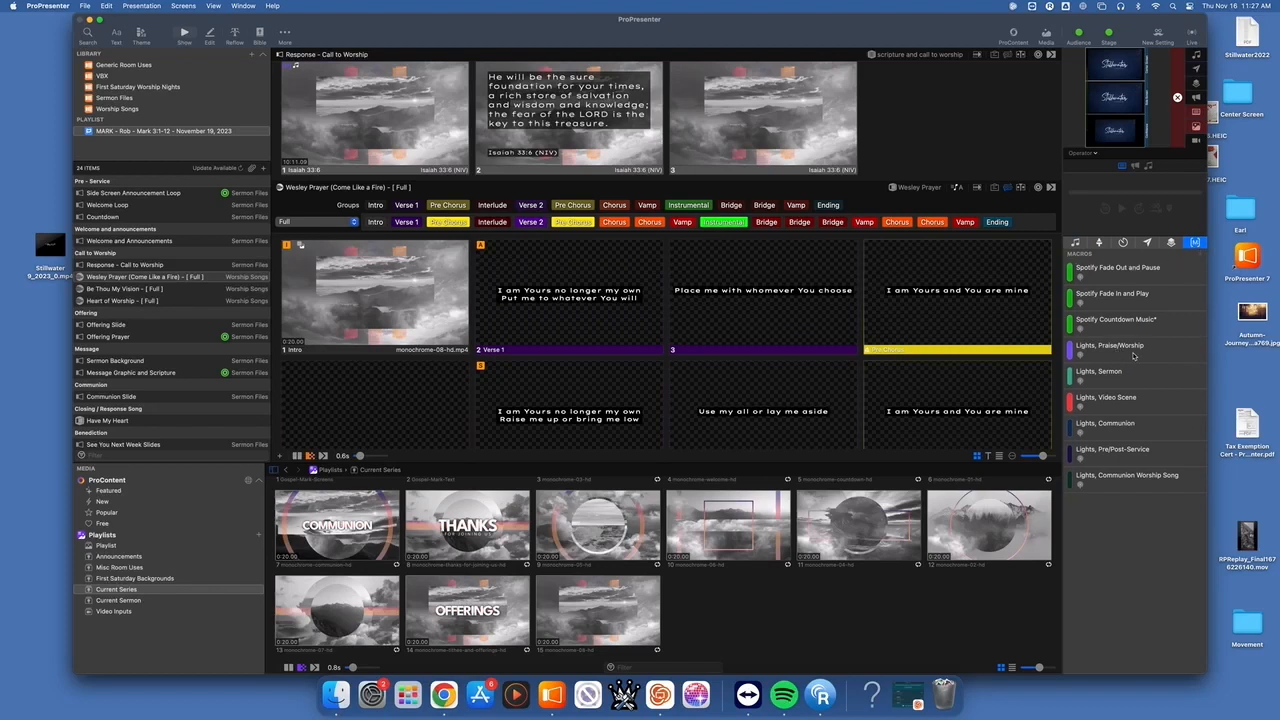
{"action": "left_click", "coordinate": [303, 256]}
{"action": "left_click_drag", "start_coordinate": [352, 275], "coordinate": [360, 275]}
Check which actions are attached to the first Isaiah 33:6 slide of "Response - Call to Worship".
{"action": "scroll", "coordinate": [348, 108], "scroll_direction": "up", "scroll_amount": 3}
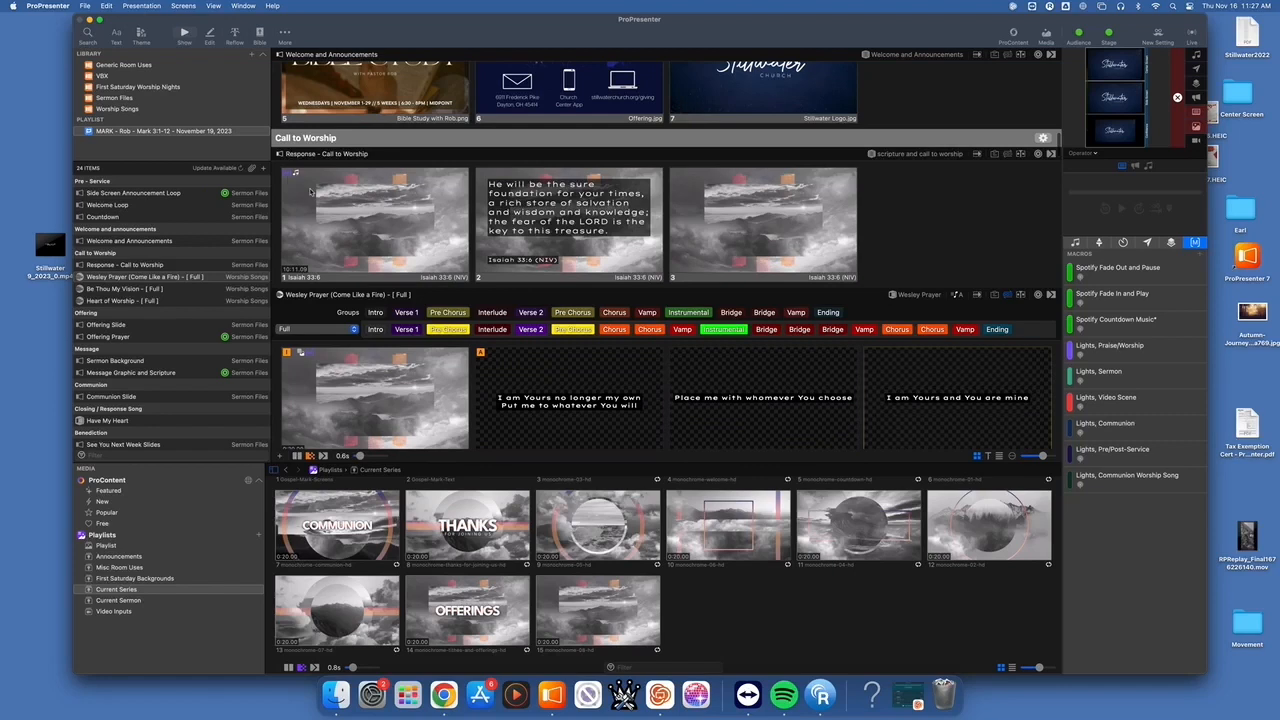
{"action": "right_click", "coordinate": [335, 210]}
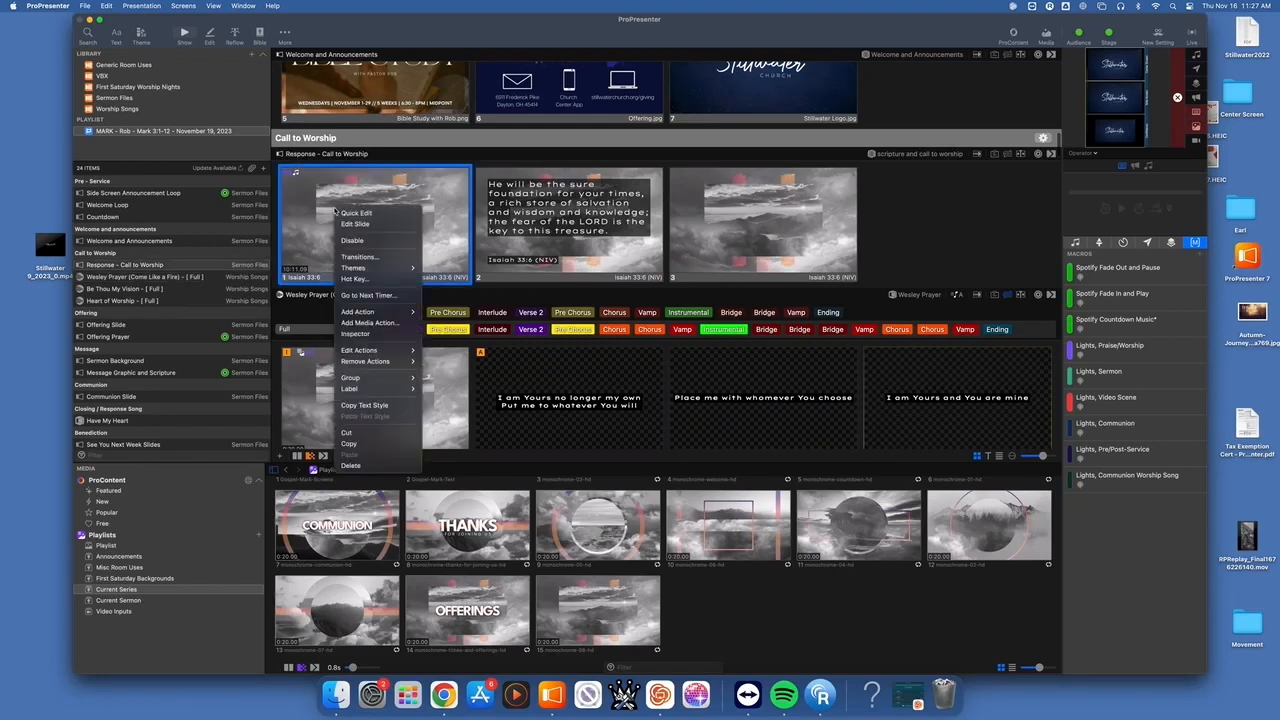
{"action": "mouse_move", "coordinate": [366, 352]}
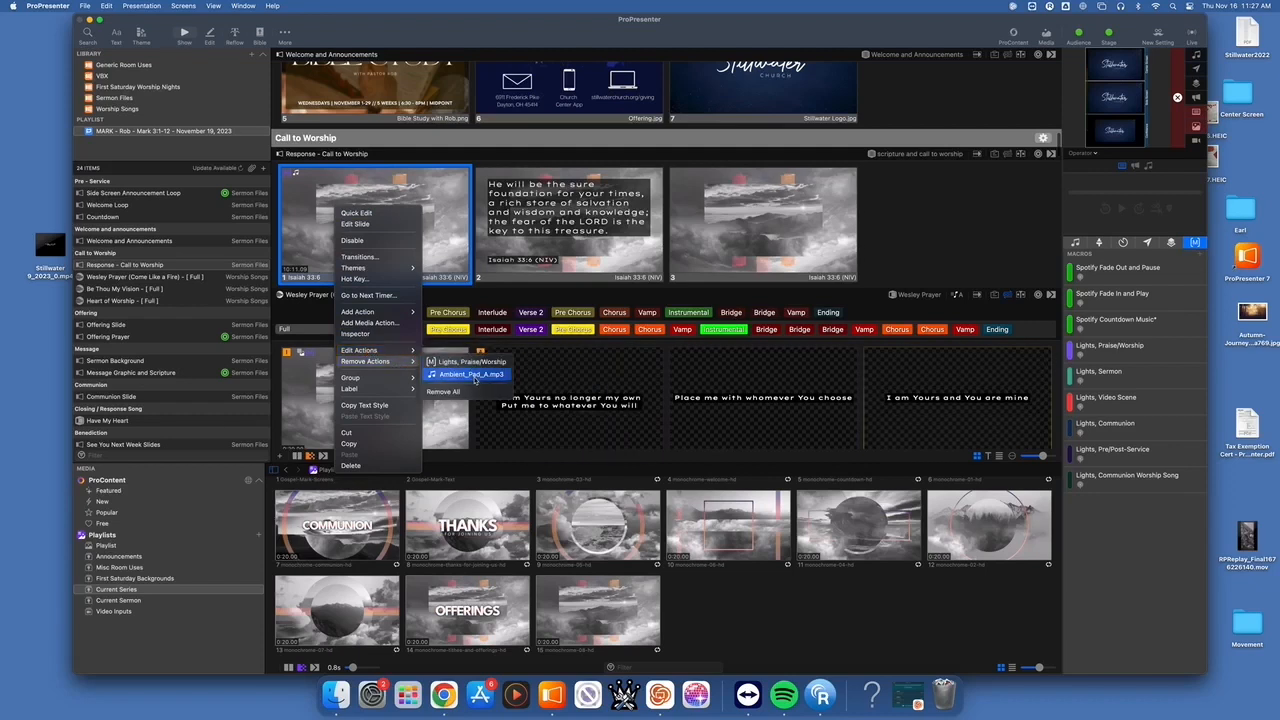
{"action": "left_click", "coordinate": [474, 376]}
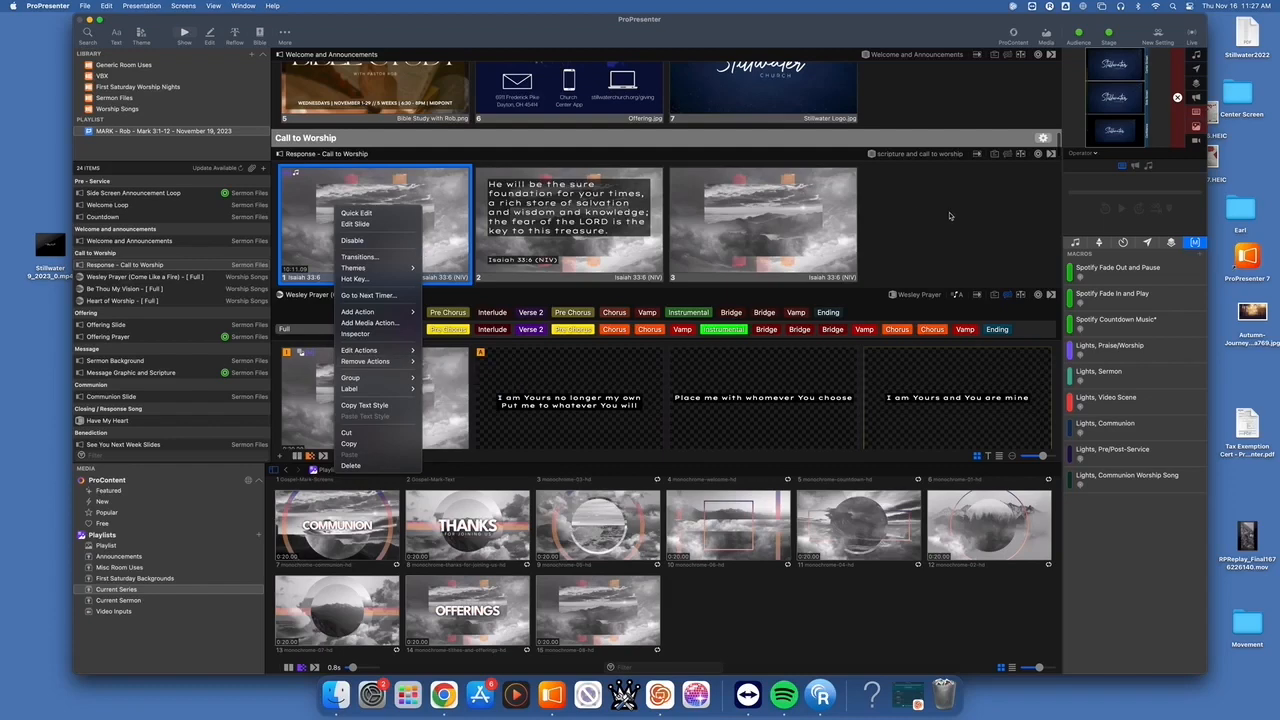
Add the Ambient_Pad_A audio from the key of A worship pads to the "Wesley Prayer (Come Like a Fire)" Intro slide.
{"action": "scroll", "coordinate": [501, 361], "scroll_direction": "down", "scroll_amount": 5}
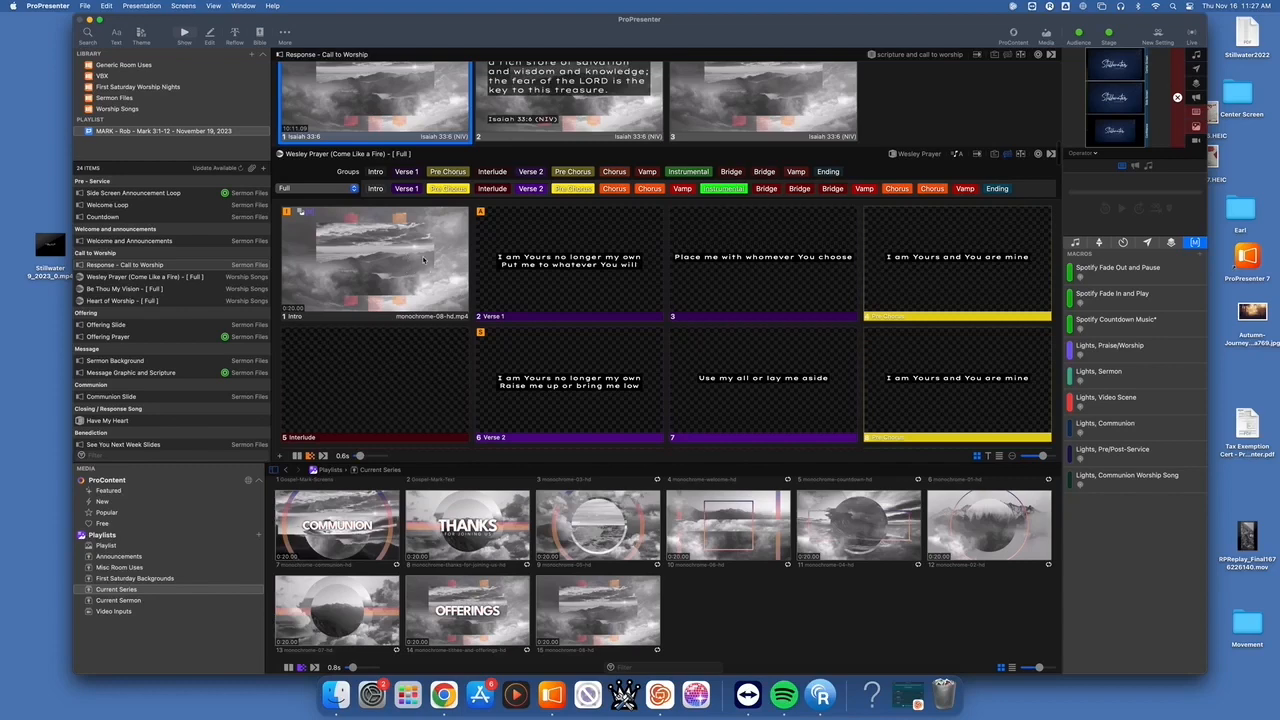
{"action": "left_click", "coordinate": [1075, 243]}
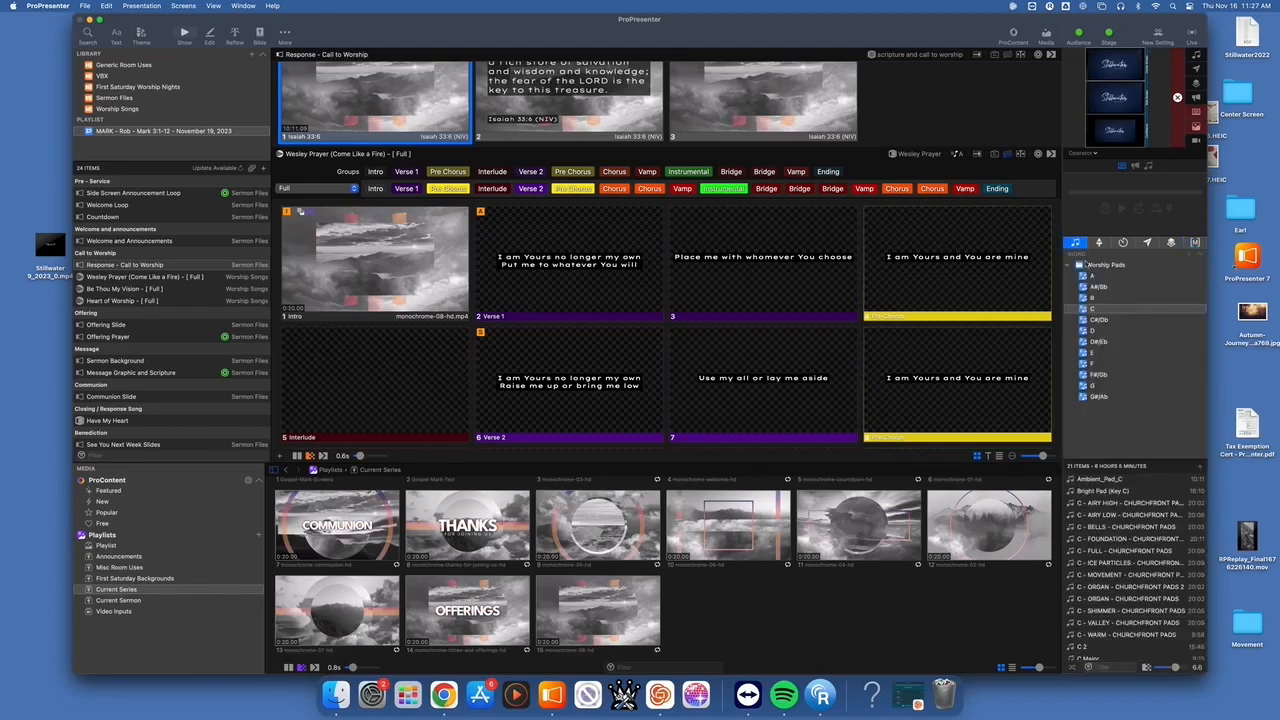
{"action": "left_click", "coordinate": [1091, 277]}
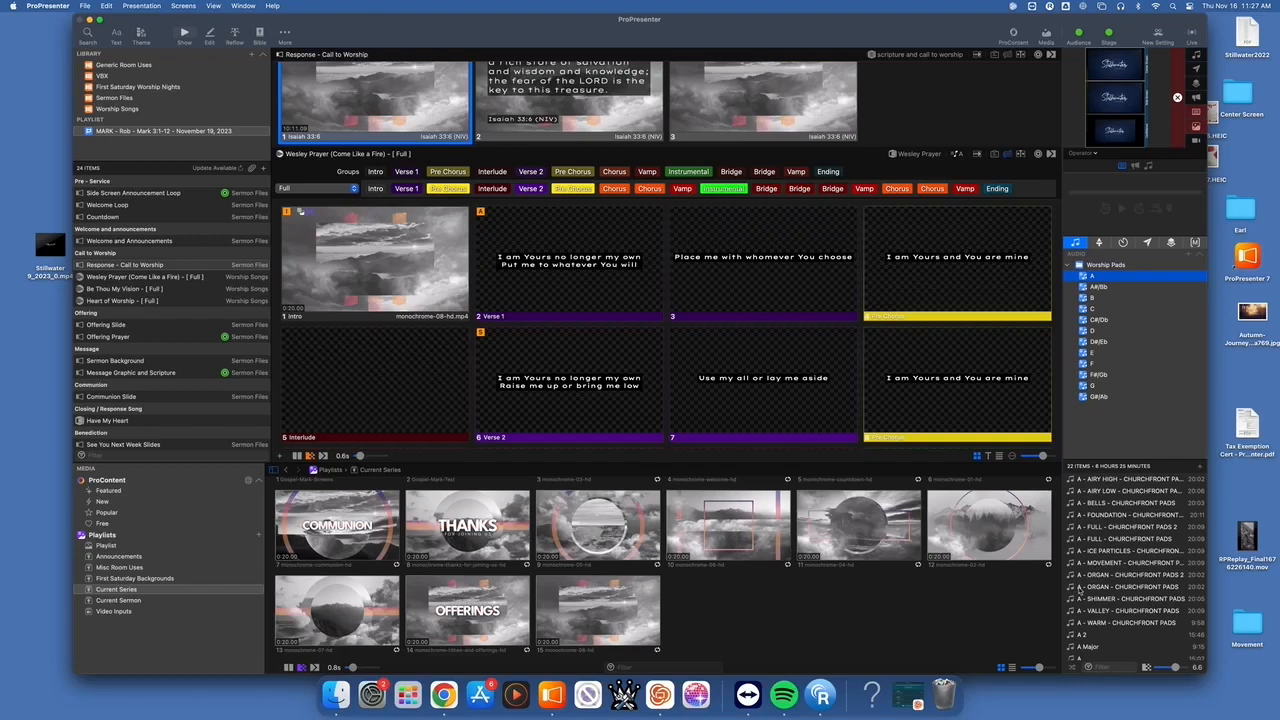
{"action": "scroll", "coordinate": [1128, 565], "scroll_direction": "down", "scroll_amount": 5}
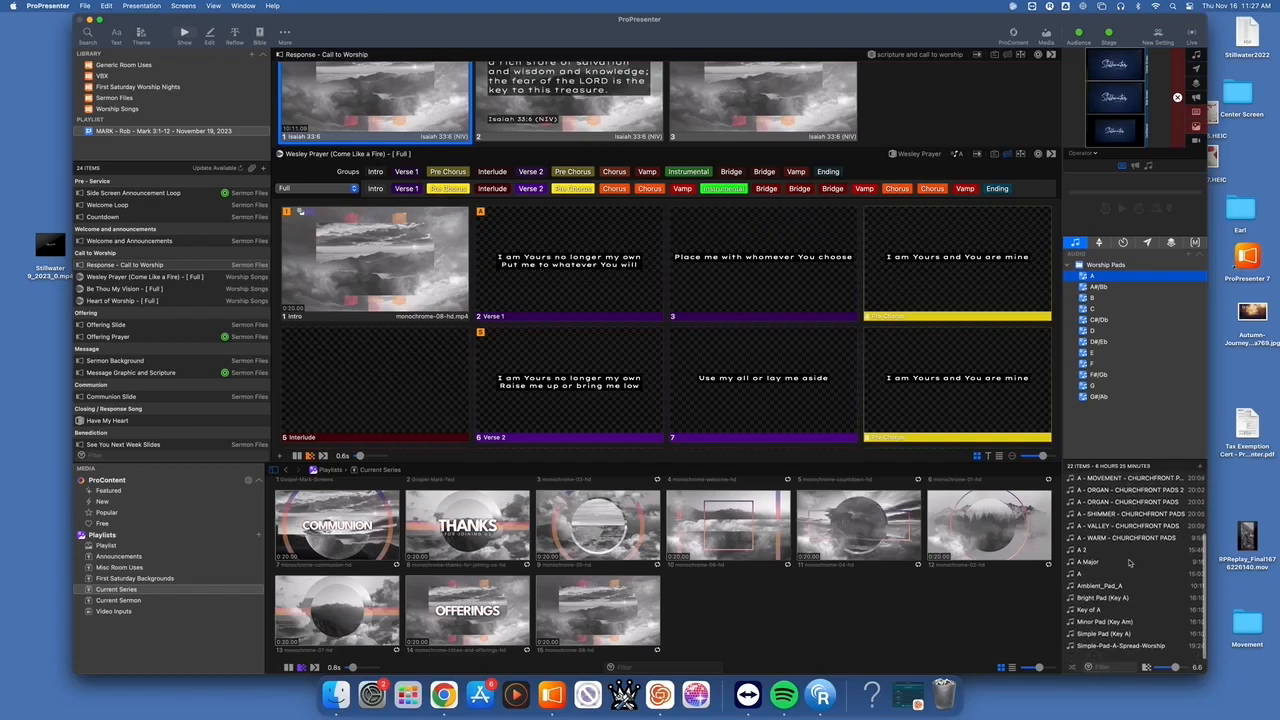
{"action": "left_click_drag", "start_coordinate": [1102, 597], "coordinate": [398, 266]}
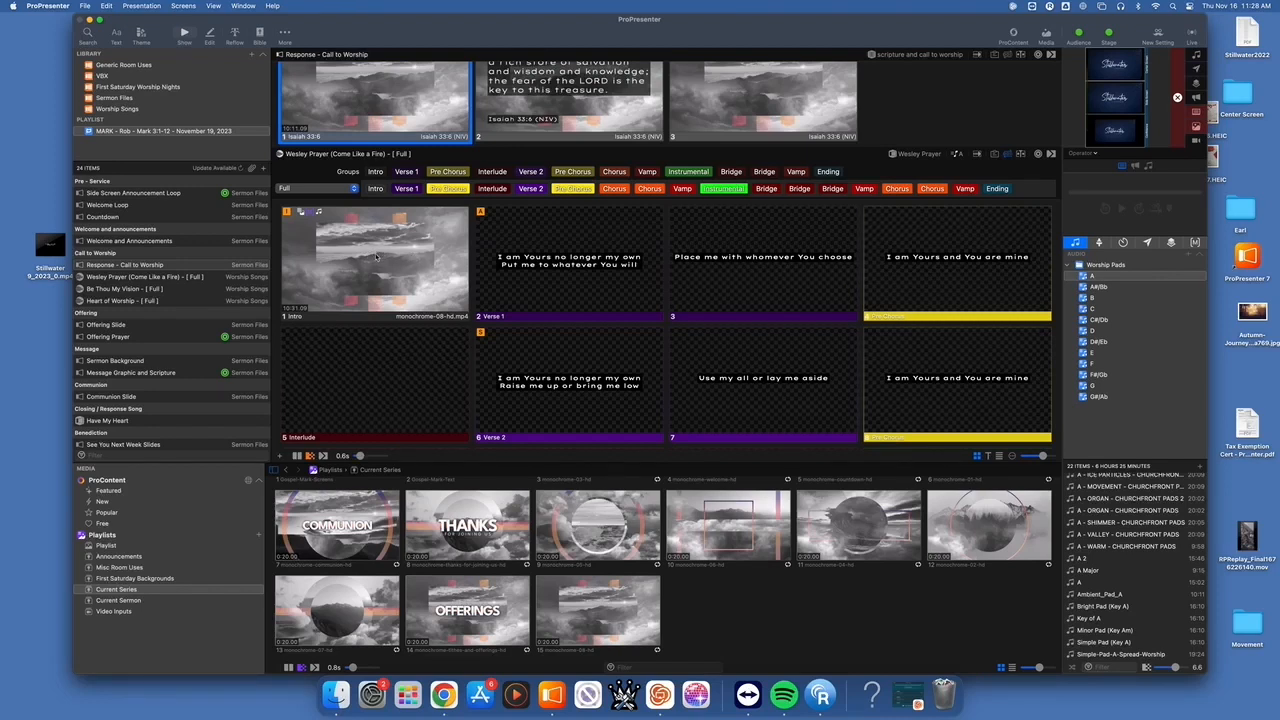
Set monochrome-06-hd as the background of the "Be Thou My Vision" Intro slide and attach the Ambient_Pad_A audio.
{"action": "scroll", "coordinate": [397, 253], "scroll_direction": "down", "scroll_amount": 10}
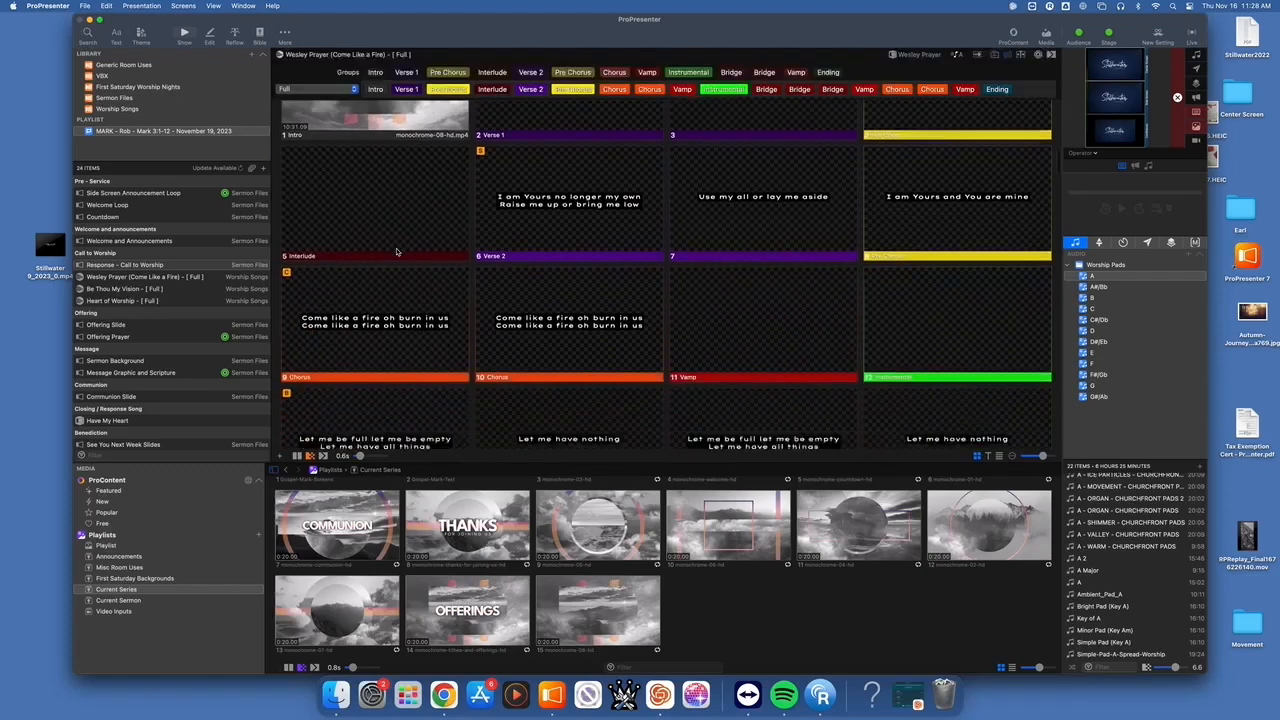
{"action": "scroll", "coordinate": [397, 253], "scroll_direction": "down", "scroll_amount": 3}
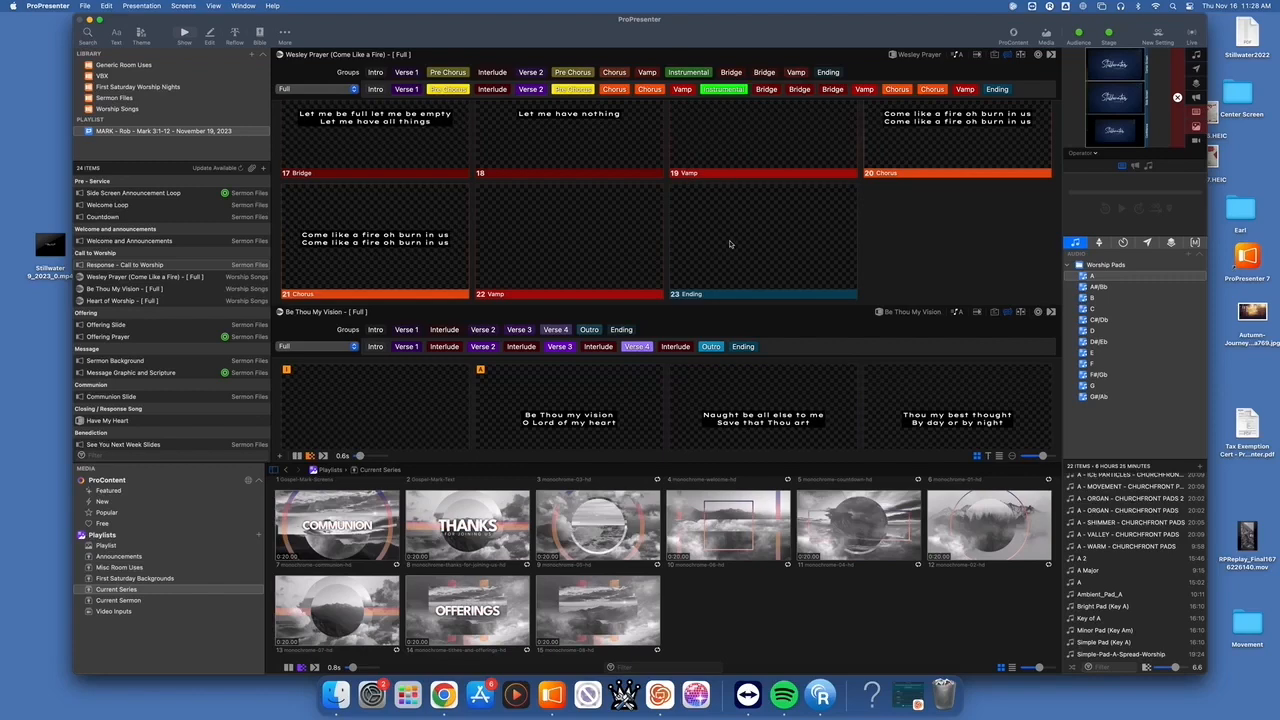
{"action": "scroll", "coordinate": [541, 332], "scroll_direction": "down", "scroll_amount": 5}
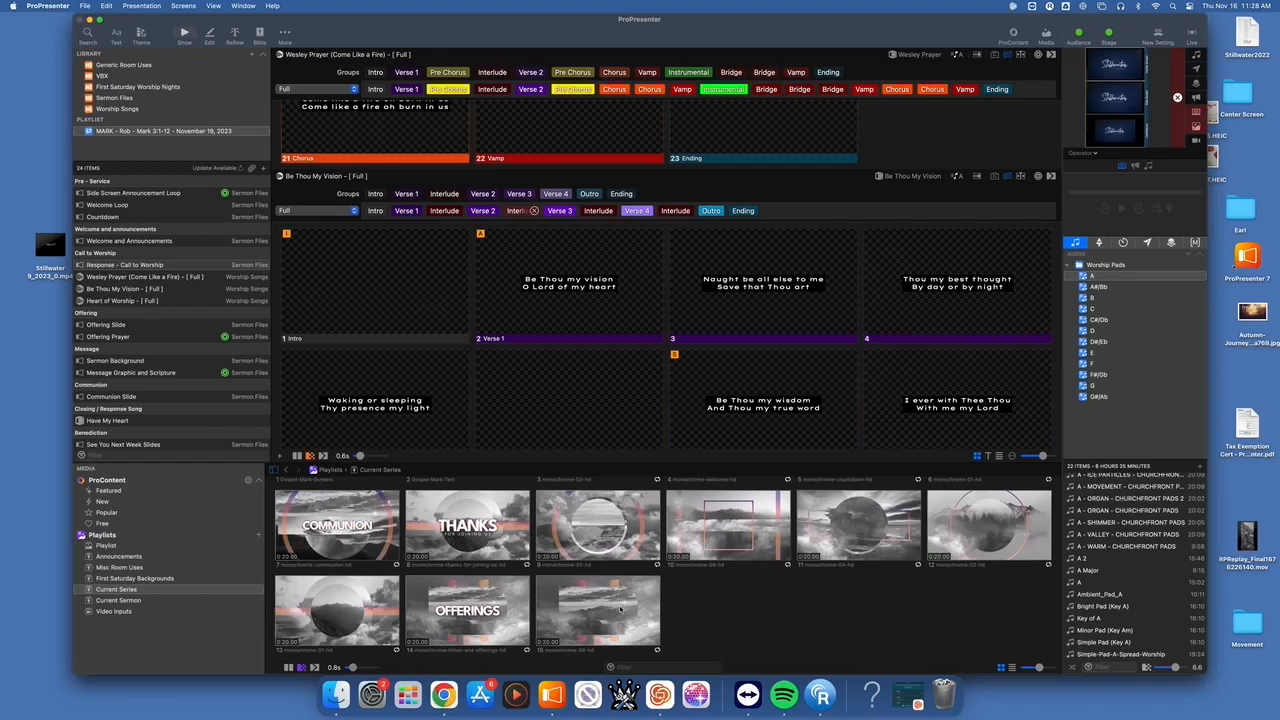
{"action": "scroll", "coordinate": [620, 609], "scroll_direction": "up", "scroll_amount": 2}
{"action": "scroll", "coordinate": [620, 609], "scroll_direction": "down", "scroll_amount": 2}
{"action": "left_click_drag", "start_coordinate": [740, 523], "coordinate": [395, 285]}
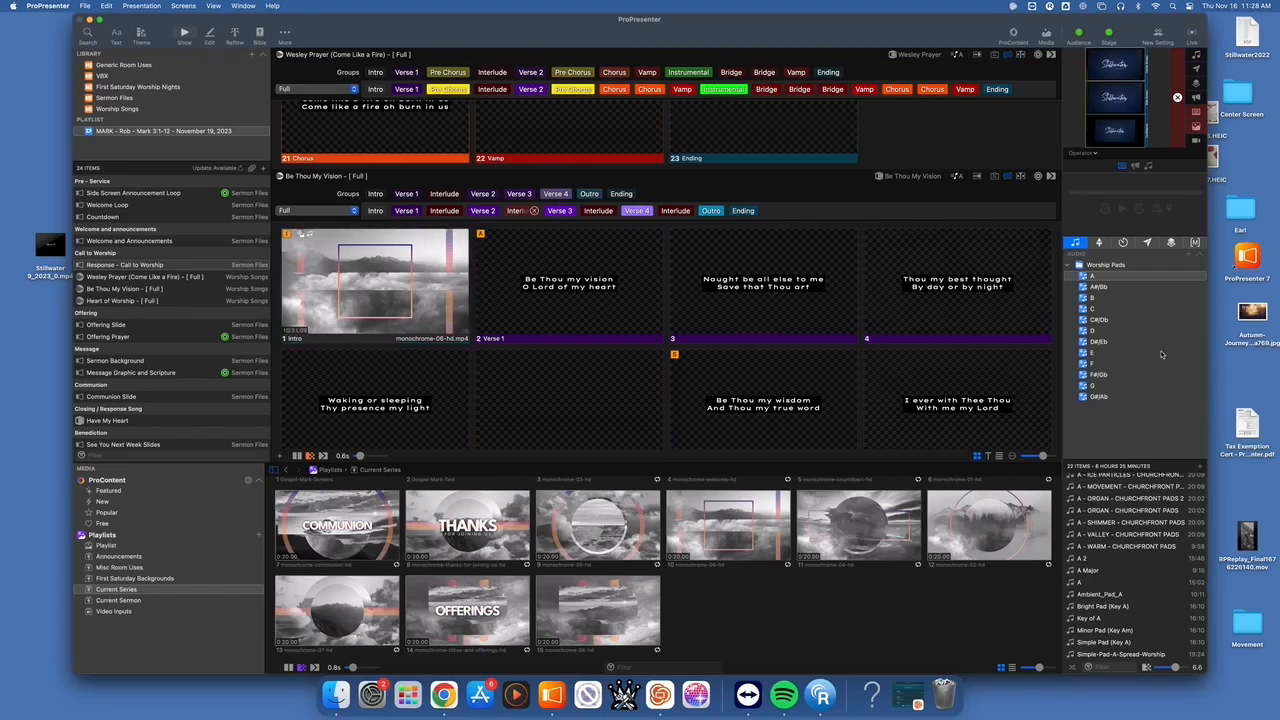
Attach the "Lights, Praise/Worship" macro to the "Be Thou My Vision" Intro slide and review the song's slides through to the Ending.
{"action": "left_click", "coordinate": [1195, 242]}
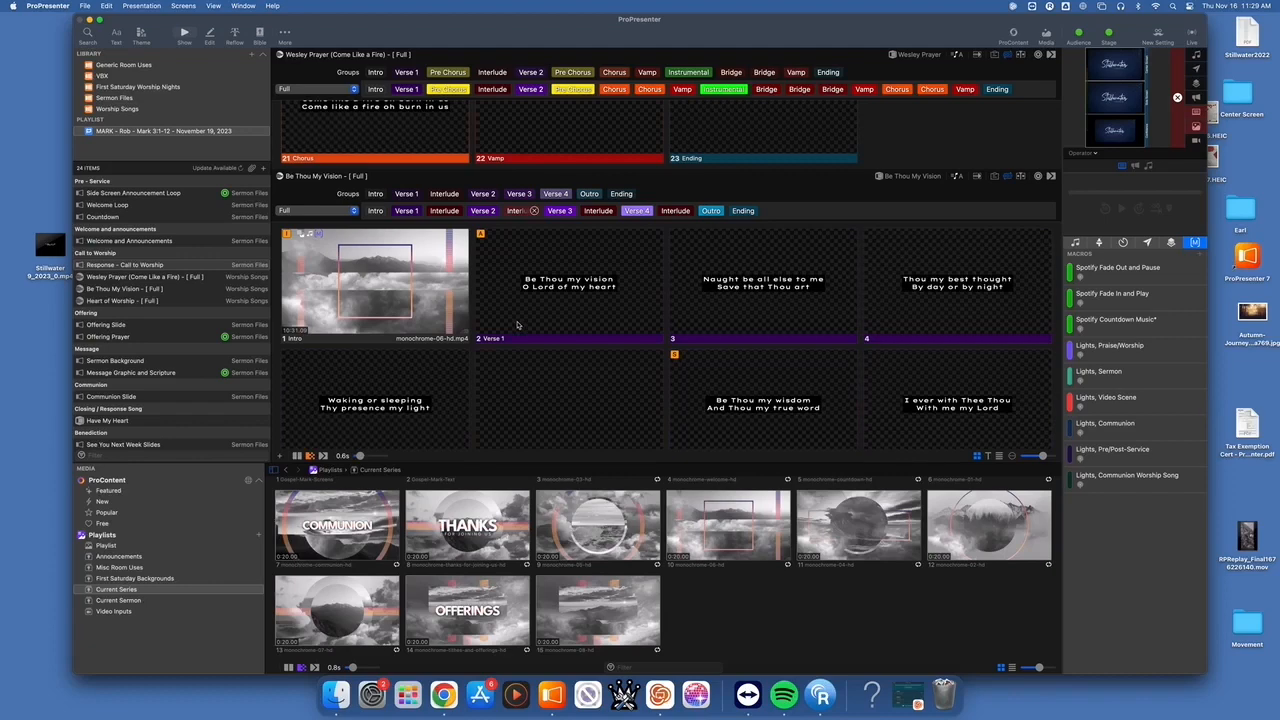
{"action": "scroll", "coordinate": [517, 325], "scroll_direction": "down", "scroll_amount": 10}
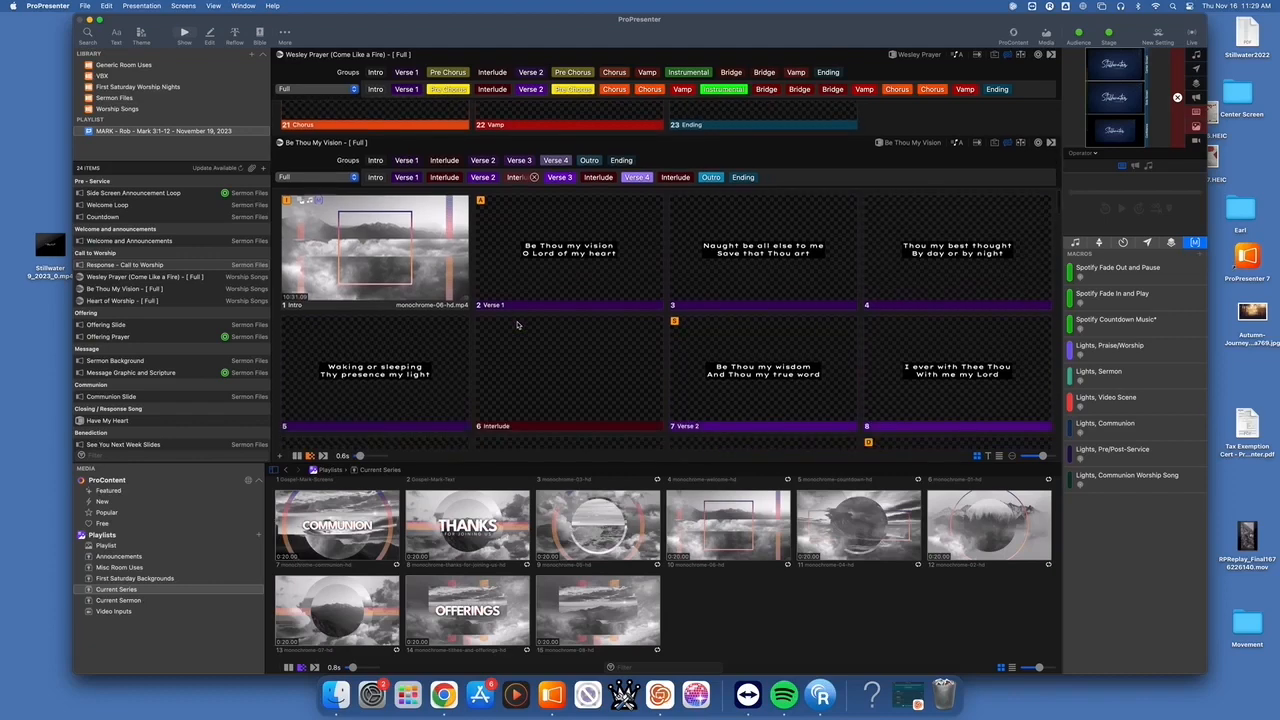
{"action": "scroll", "coordinate": [517, 325], "scroll_direction": "down", "scroll_amount": 10}
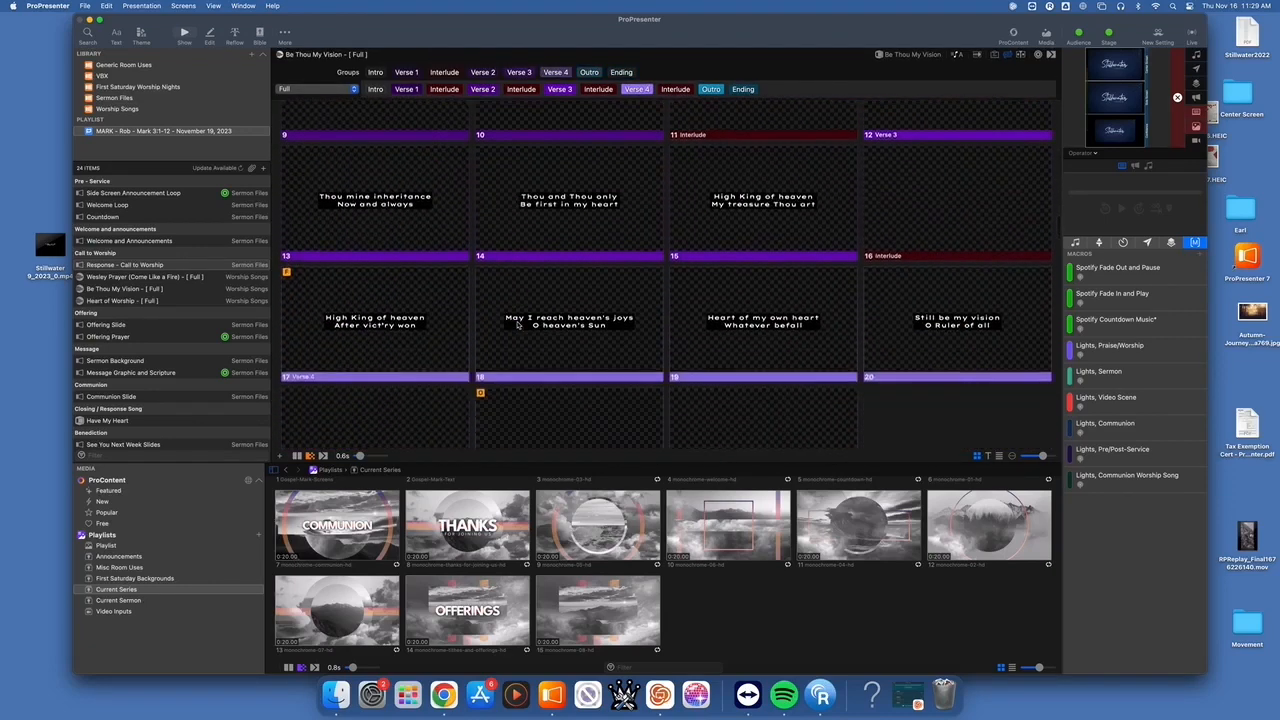
{"action": "scroll", "coordinate": [532, 301], "scroll_direction": "up", "scroll_amount": 5}
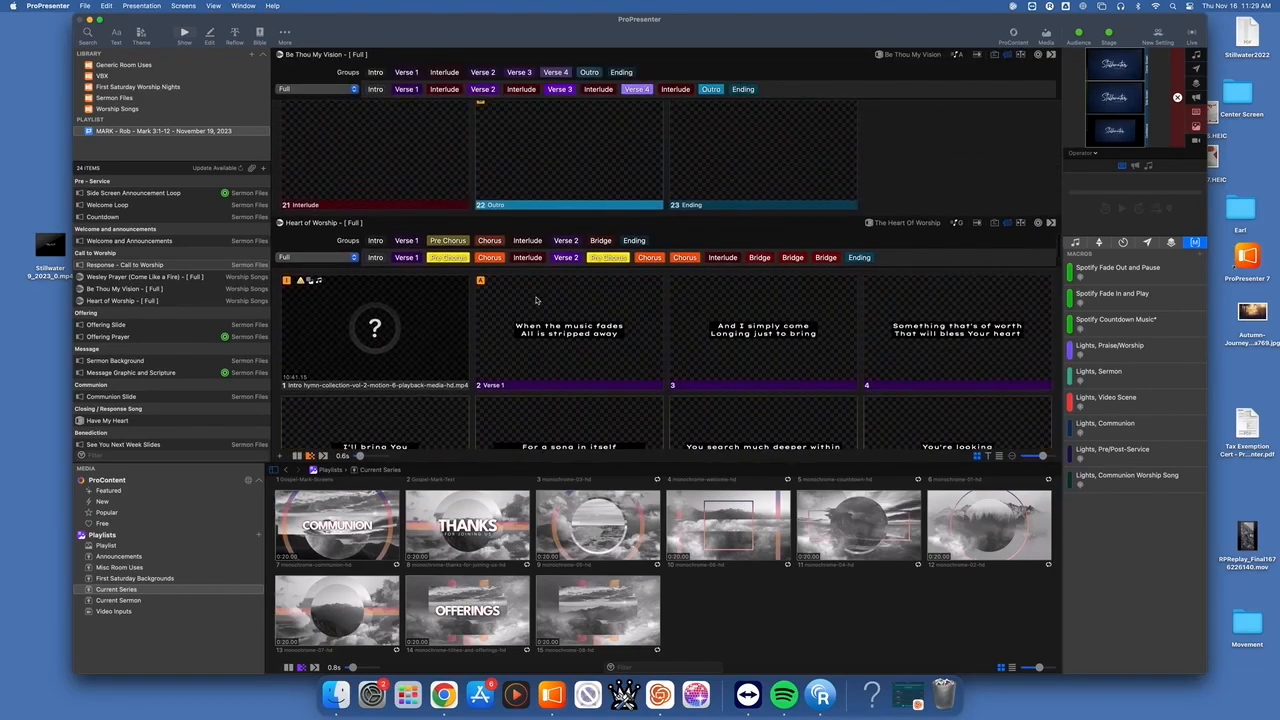
Check which actions are attached to the "Heart of Worship" Intro slide.
{"action": "right_click", "coordinate": [407, 319]}
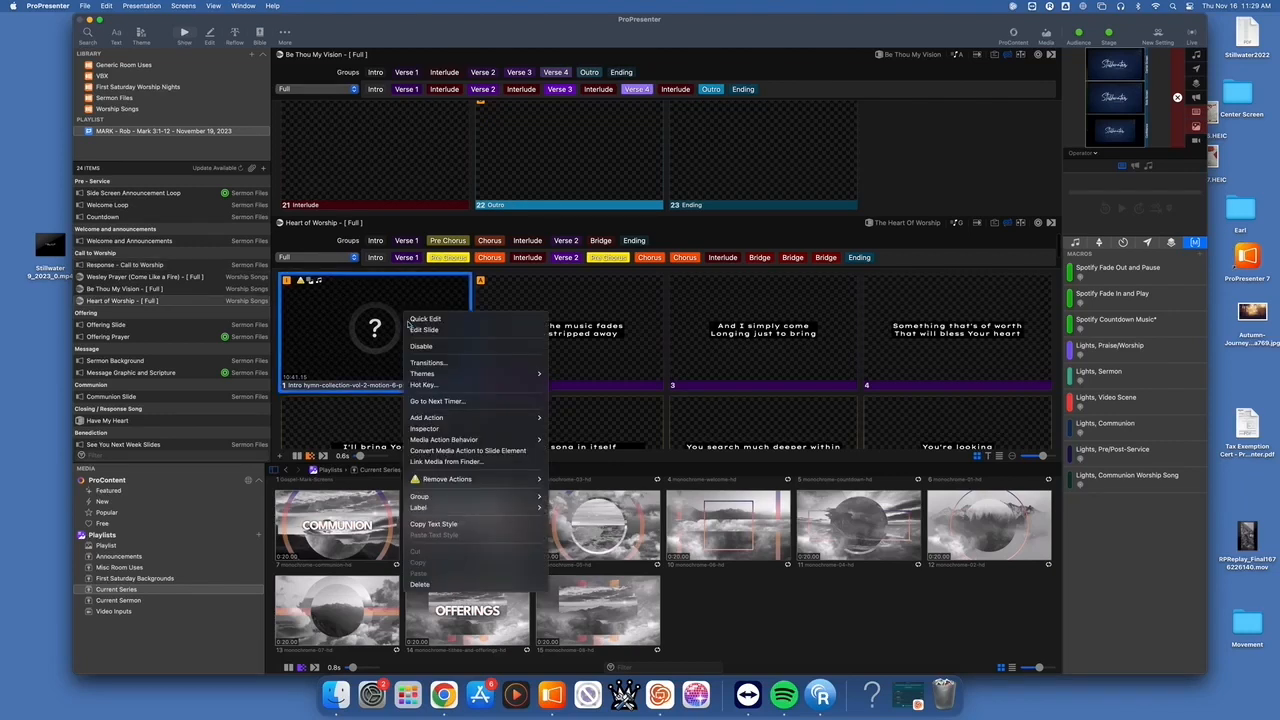
{"action": "mouse_move", "coordinate": [459, 482]}
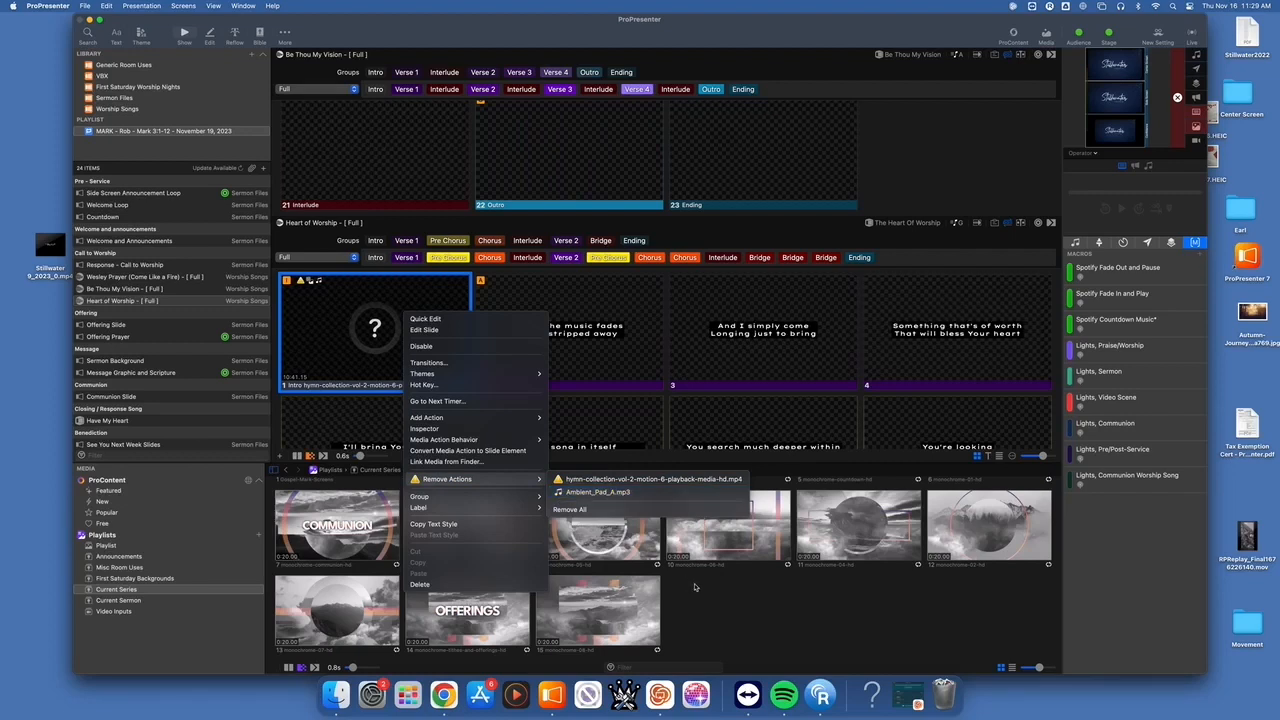
{"action": "left_click", "coordinate": [730, 610]}
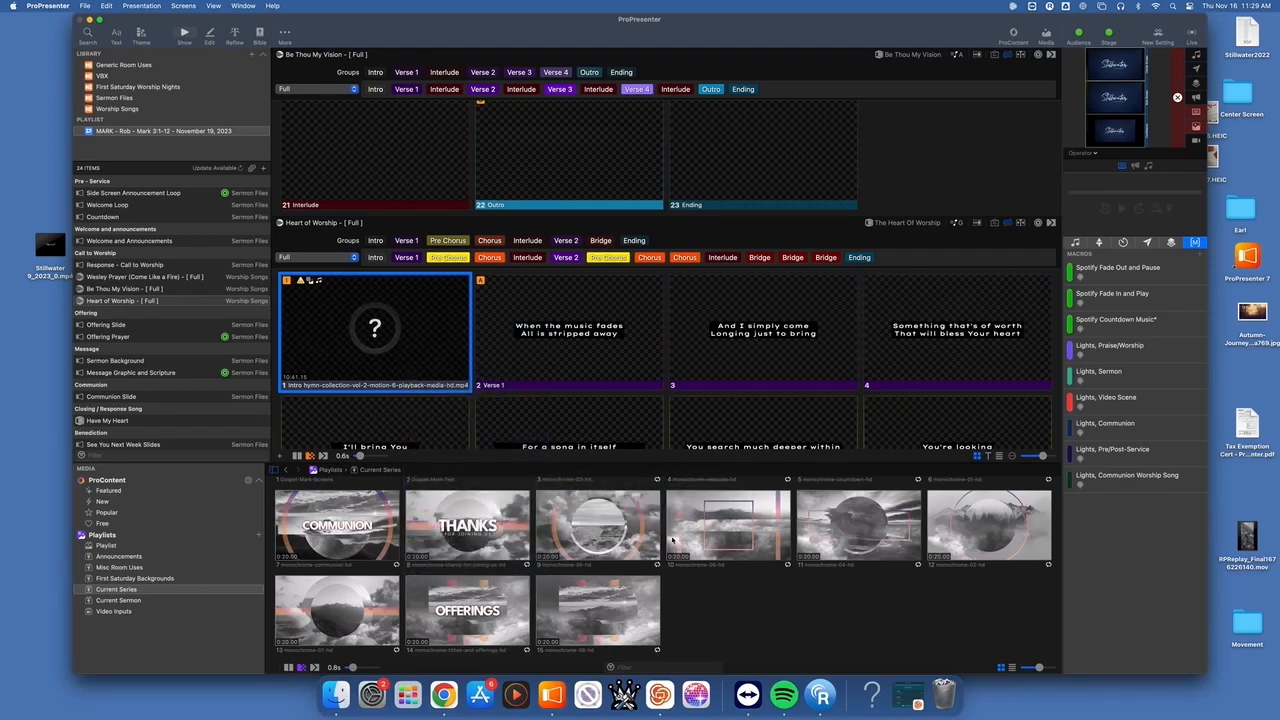
Replace the missing background of the "Heart of Worship" Intro slide with monochrome-04-hd from the Current Series media.
{"action": "scroll", "coordinate": [590, 532], "scroll_direction": "up", "scroll_amount": 3}
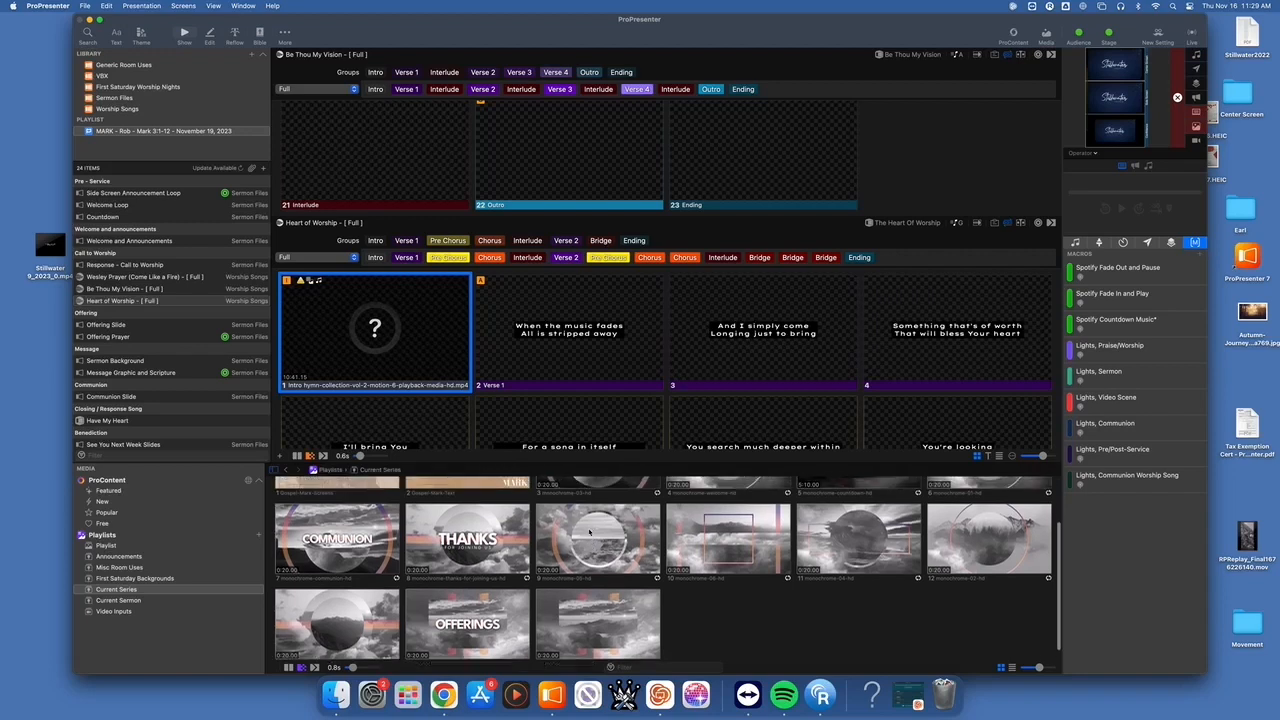
{"action": "scroll", "coordinate": [589, 532], "scroll_direction": "down", "scroll_amount": 3}
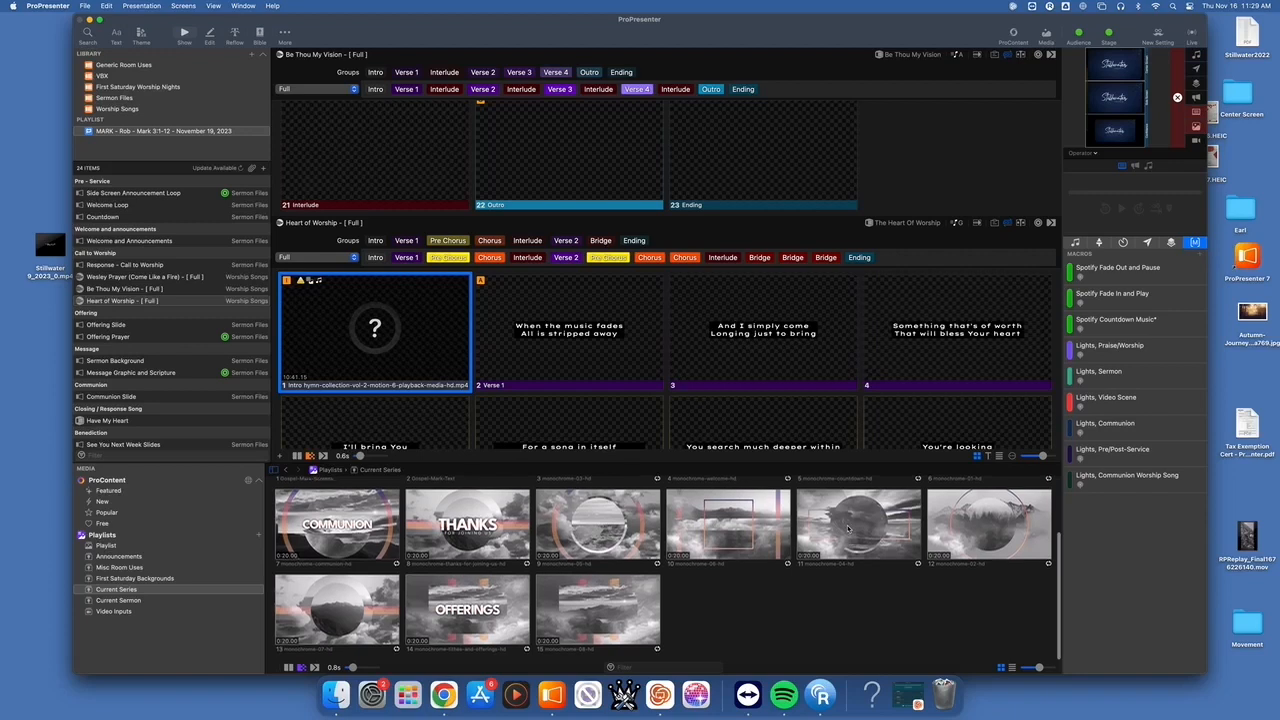
{"action": "left_click_drag", "start_coordinate": [860, 529], "coordinate": [389, 336]}
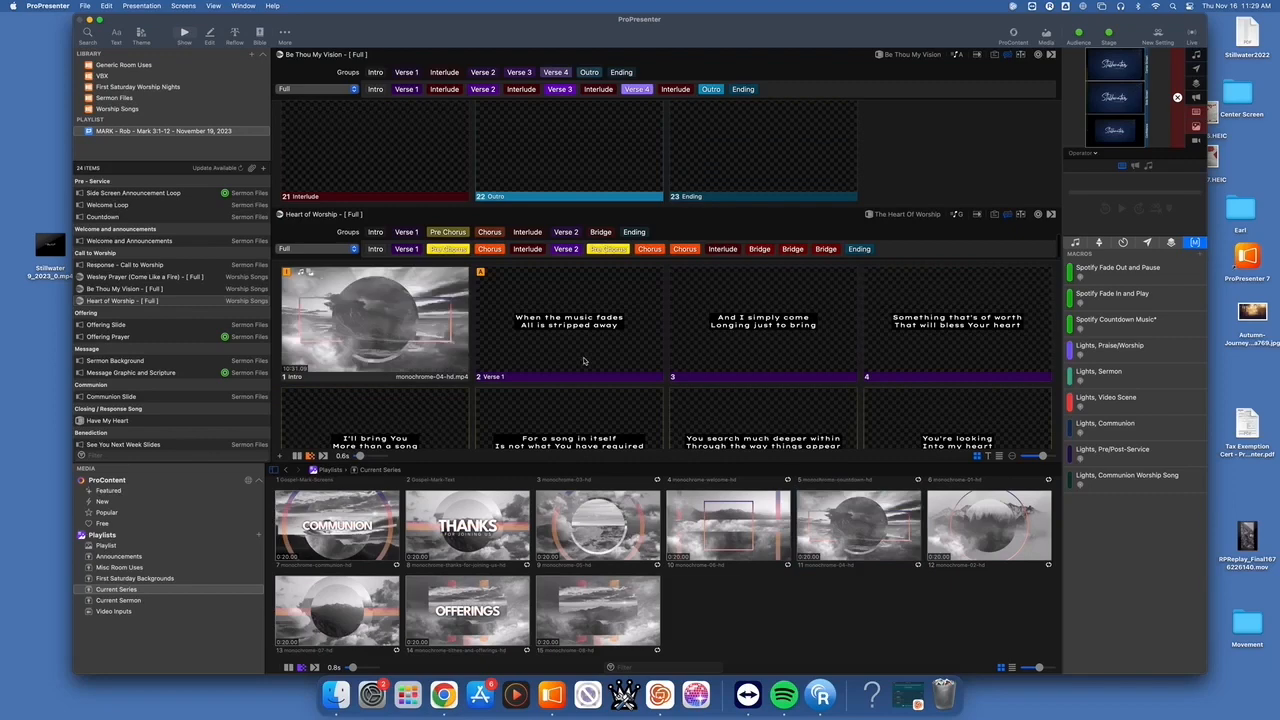
Hide the media browser and show the Offering section that follows the "Heart of Worship" Ending slide.
{"action": "scroll", "coordinate": [584, 361], "scroll_direction": "down", "scroll_amount": 10}
{"action": "scroll", "coordinate": [584, 361], "scroll_direction": "down", "scroll_amount": 10}
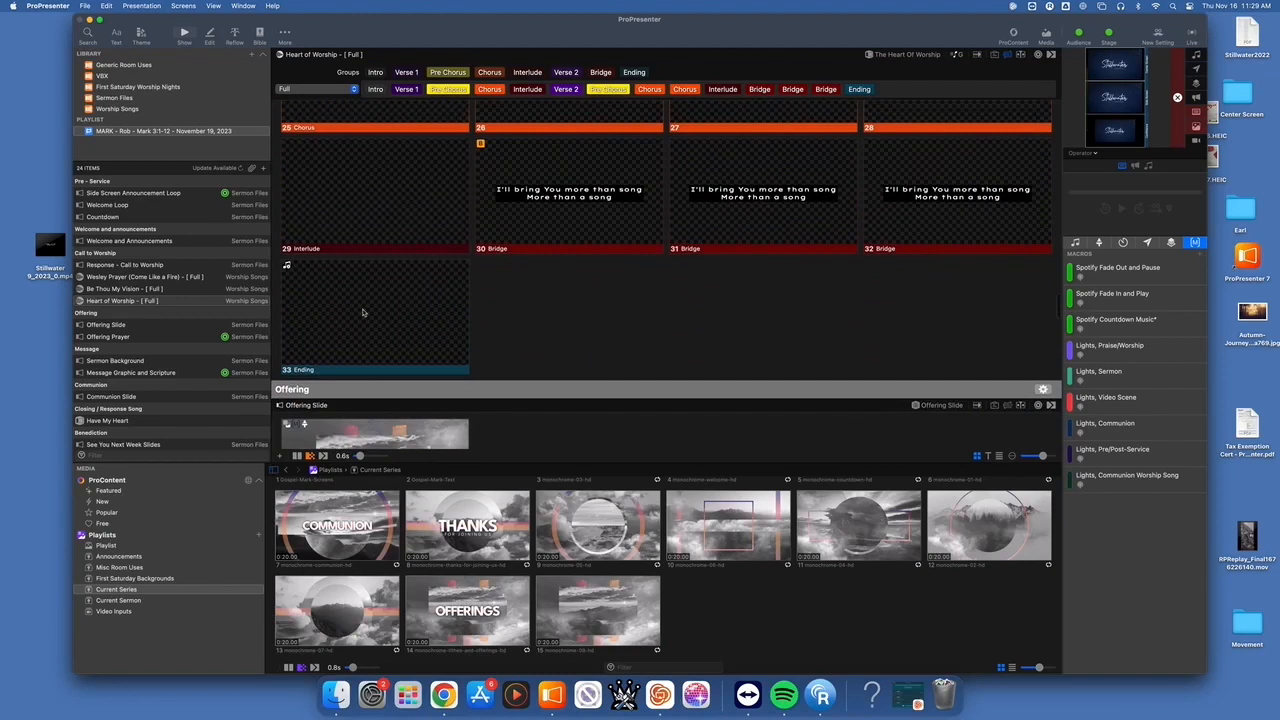
{"action": "left_click", "coordinate": [1045, 35]}
{"action": "scroll", "coordinate": [557, 472], "scroll_direction": "down", "scroll_amount": 5}
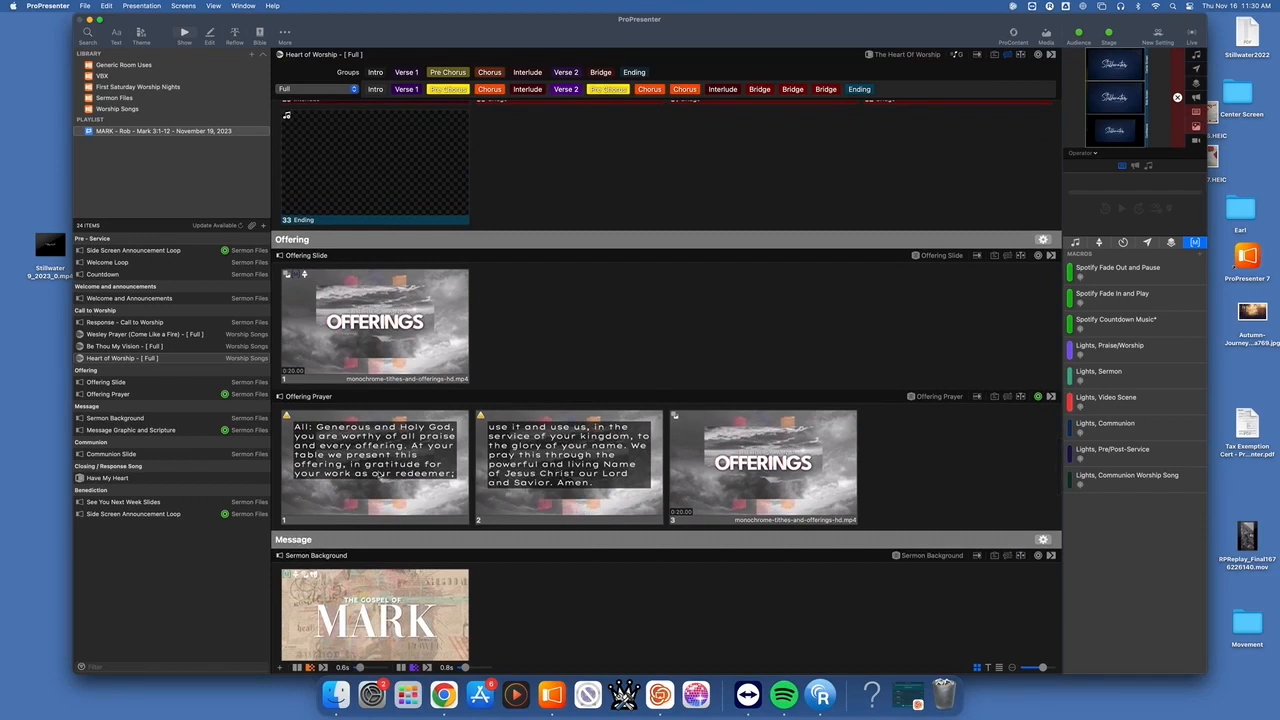
Open the Offering Prayer in the Reflow editor and switch to the November 19, 2023 service plan in Chrome.
{"action": "left_click", "coordinate": [379, 476]}
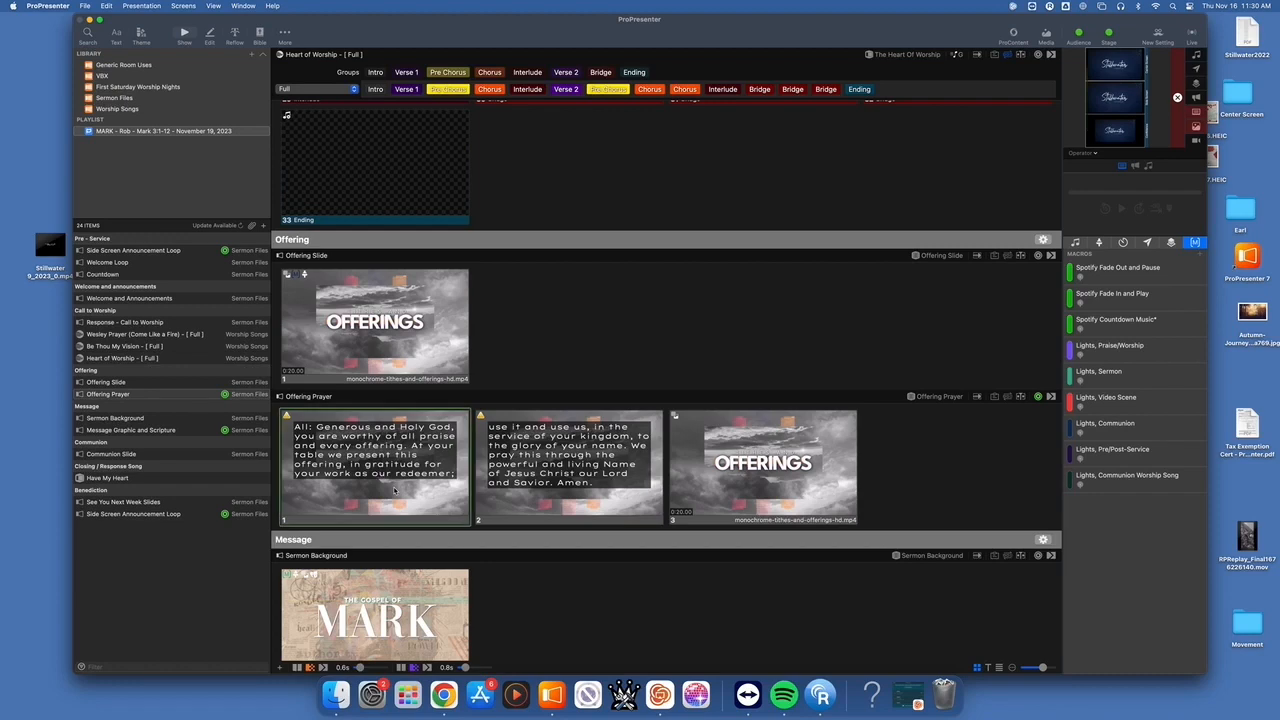
{"action": "left_click", "coordinate": [234, 34]}
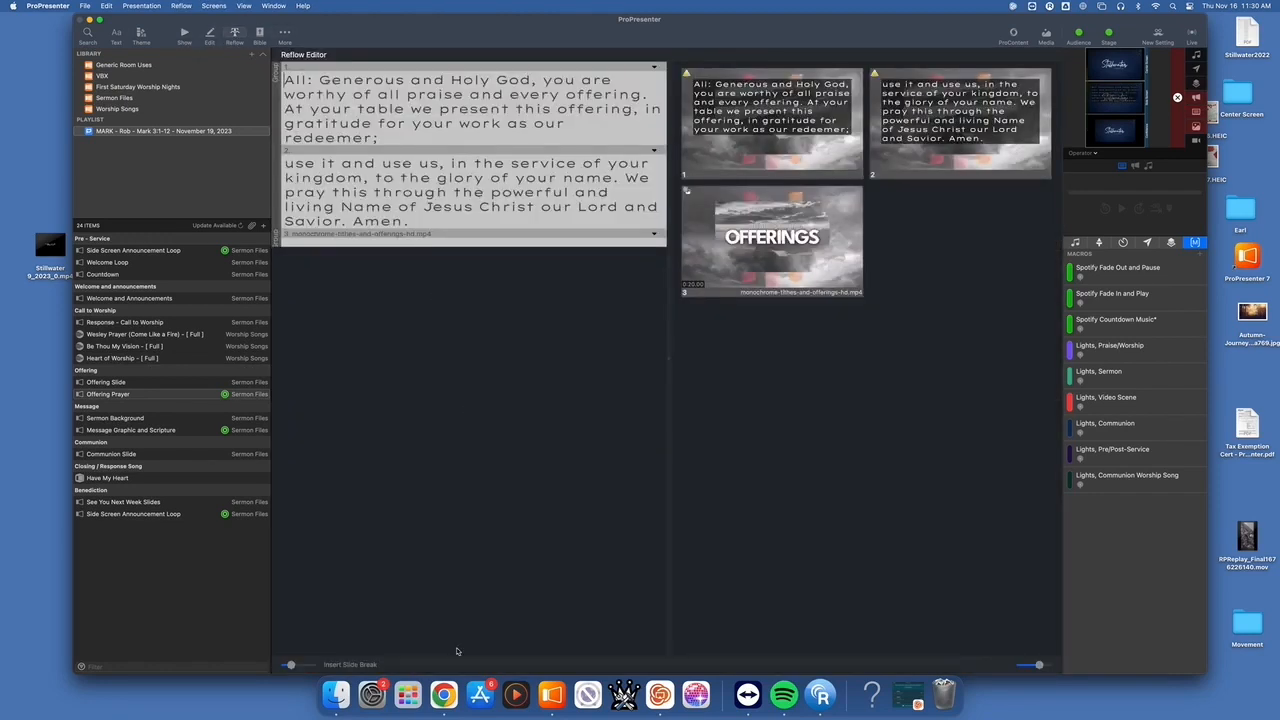
{"action": "right_click", "coordinate": [443, 694]}
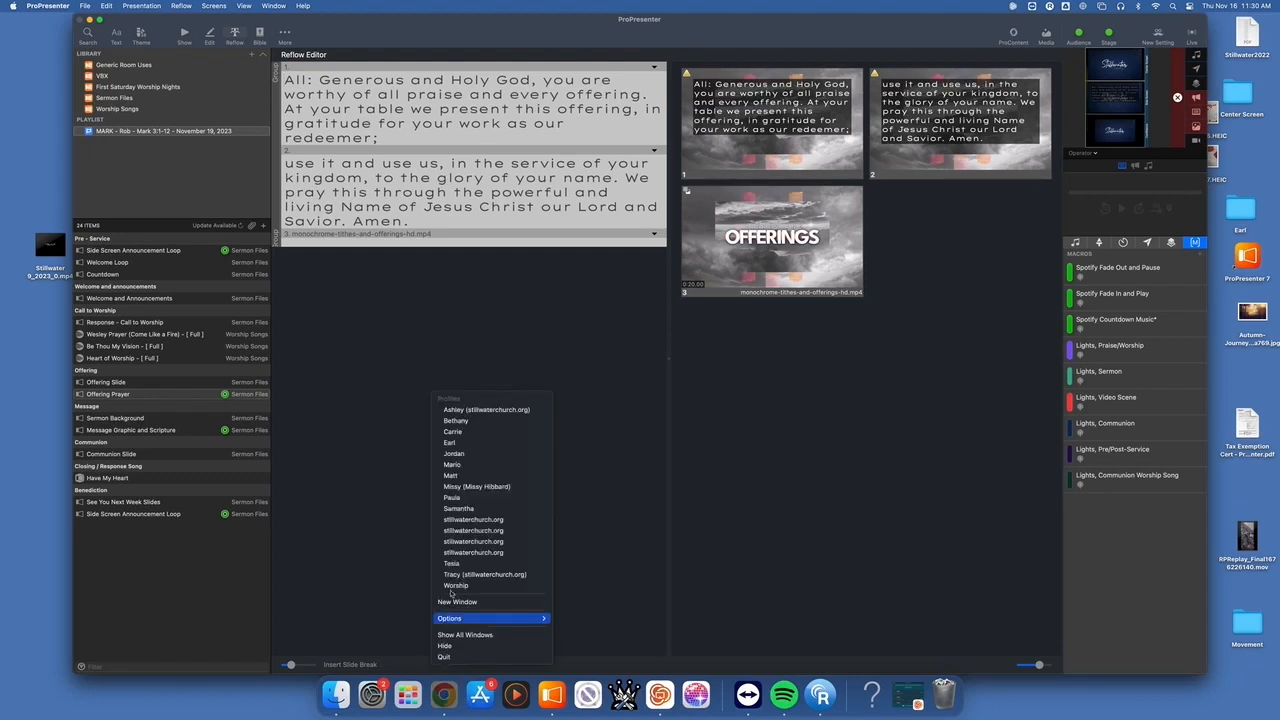
{"action": "left_click", "coordinate": [456, 420]}
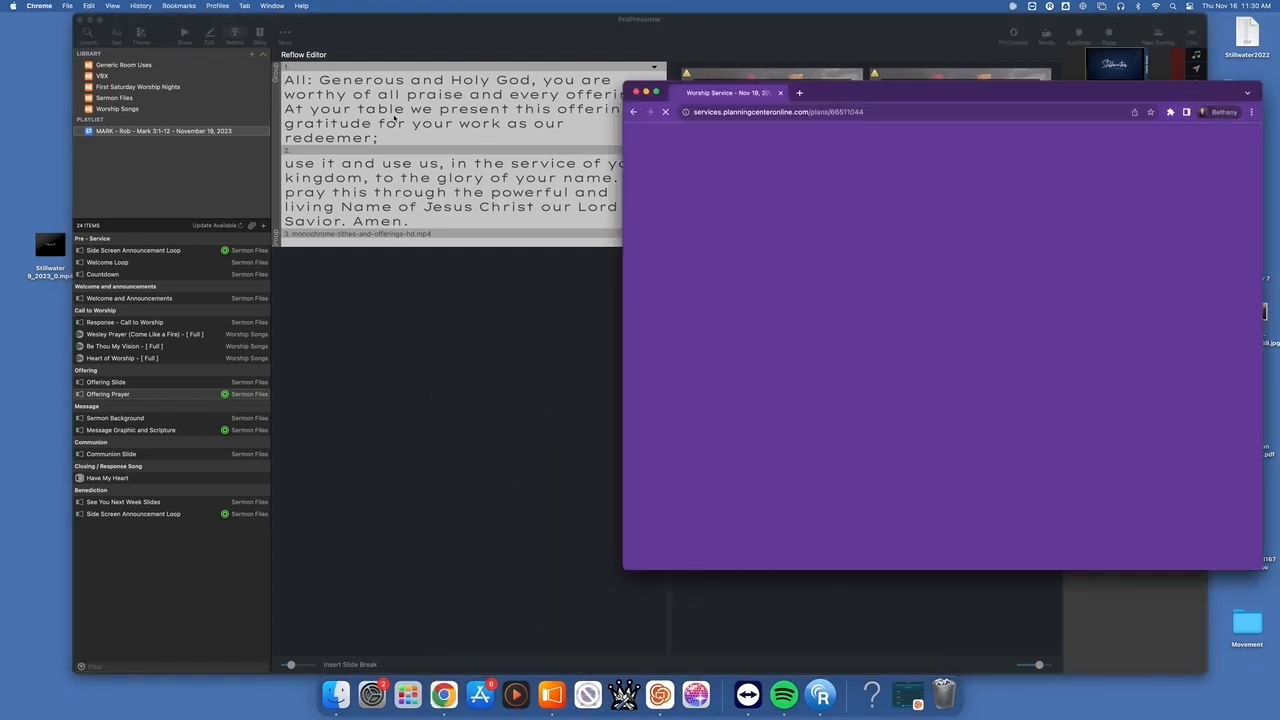
Copy the prayer text from "ALL:" through "Amen." out of the "scripture and call to worship" item's description.
{"action": "left_click", "coordinate": [919, 364]}
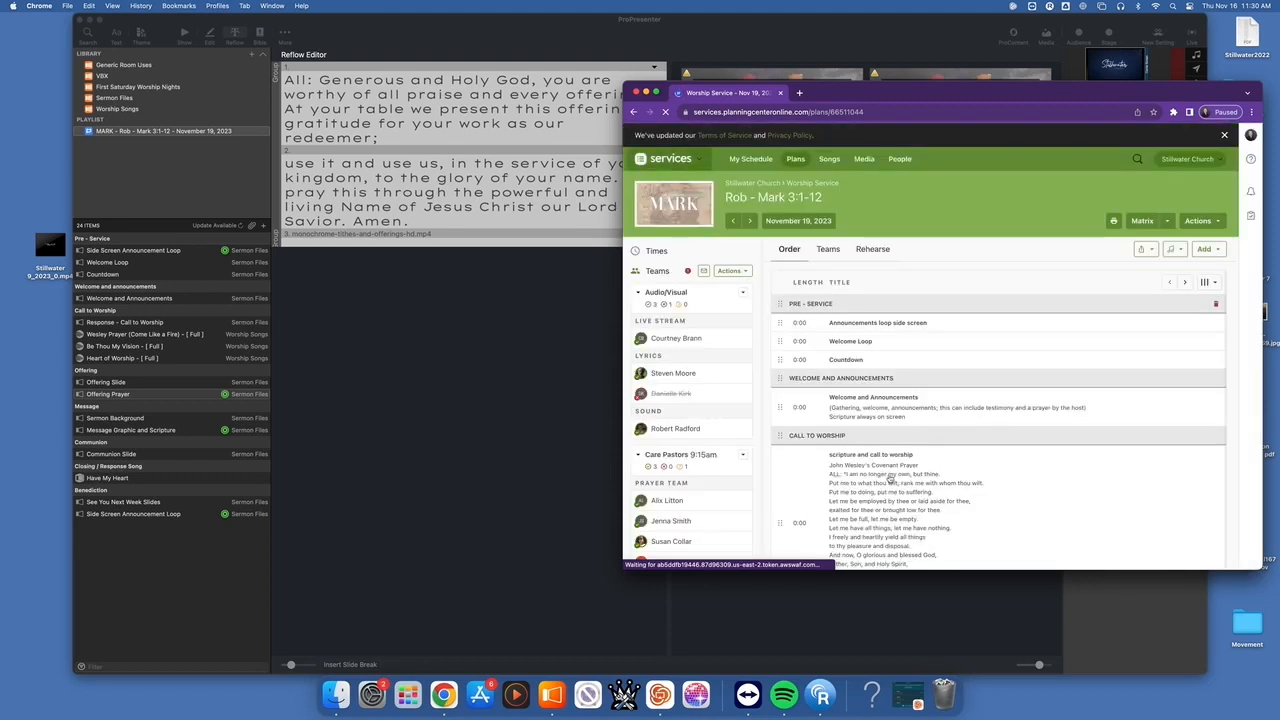
{"action": "scroll", "coordinate": [890, 478], "scroll_direction": "down", "scroll_amount": 3}
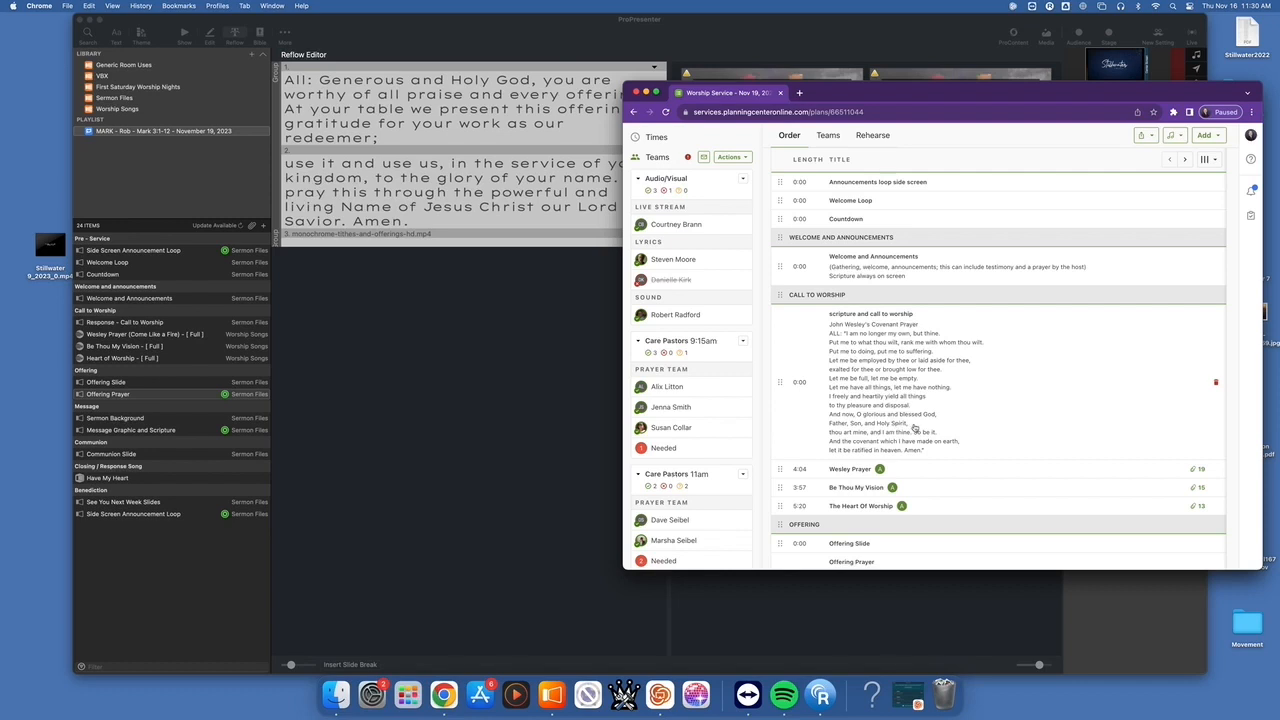
{"action": "left_click", "coordinate": [915, 428]}
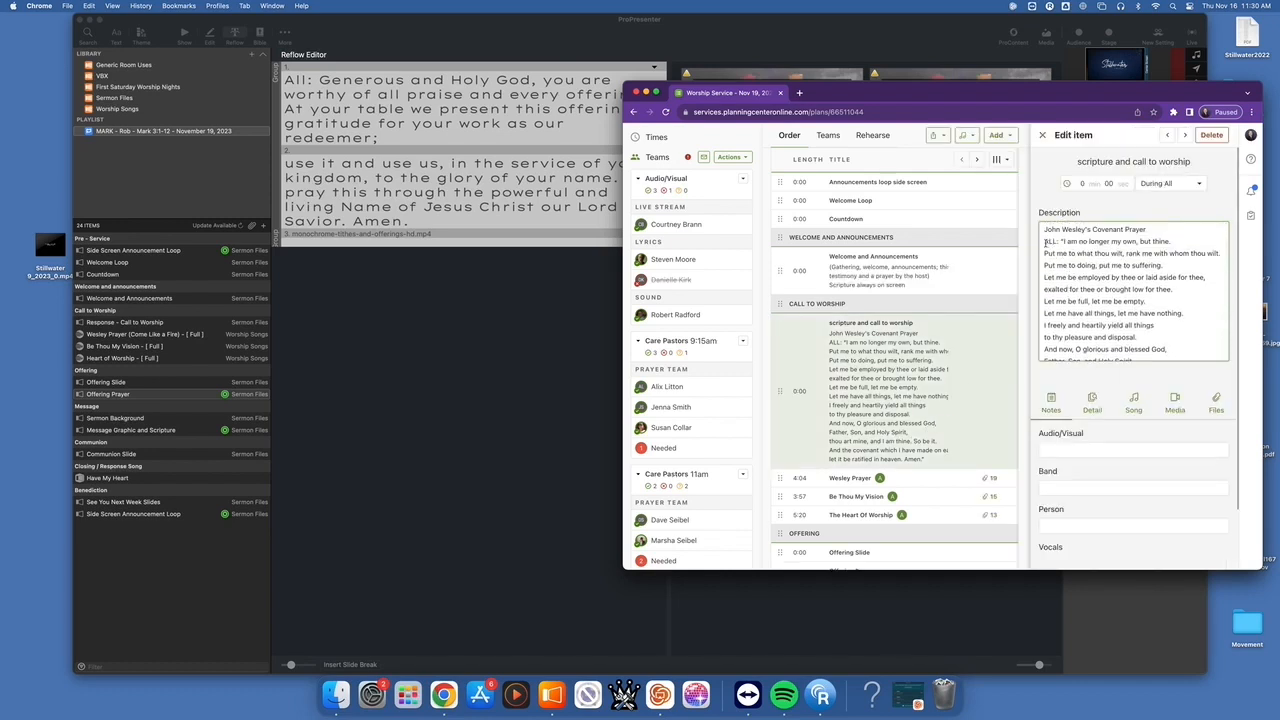
{"action": "scroll", "coordinate": [1061, 254], "scroll_direction": "down", "scroll_amount": 5}
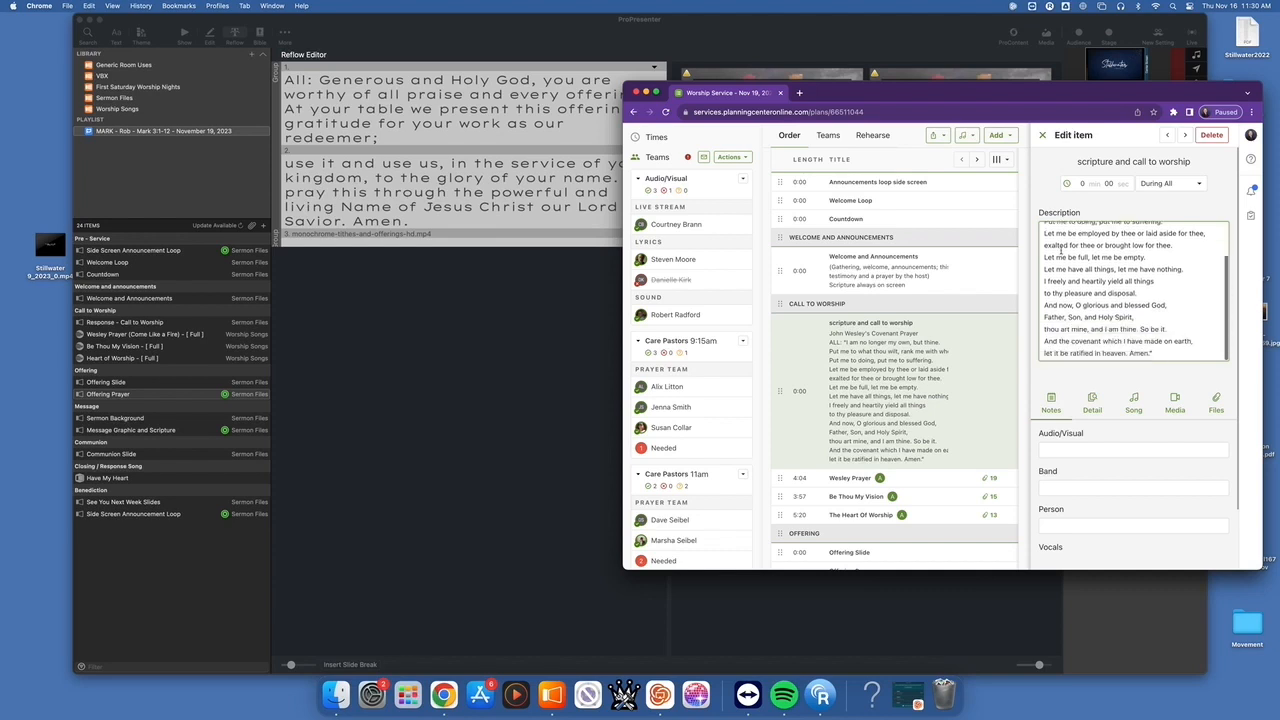
{"action": "left_click", "coordinate": [1157, 353], "text": "shift"}
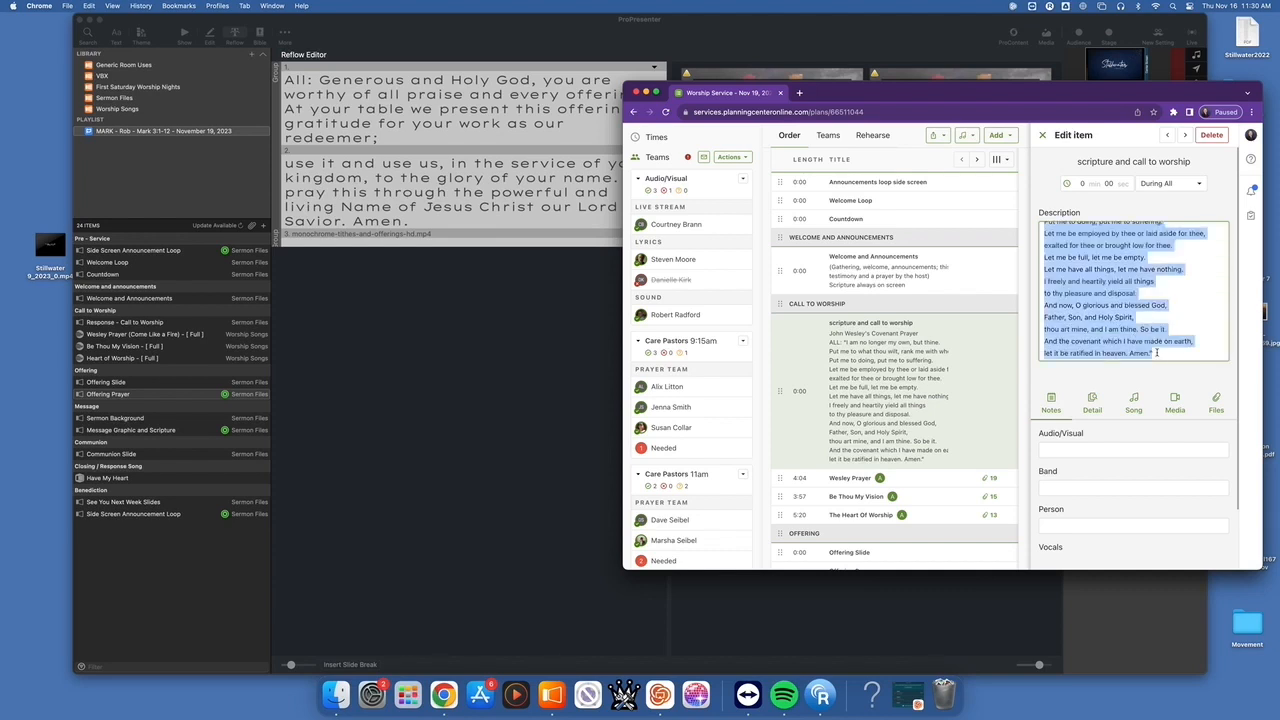
{"action": "scroll", "coordinate": [1157, 353], "scroll_direction": "up", "scroll_amount": 5}
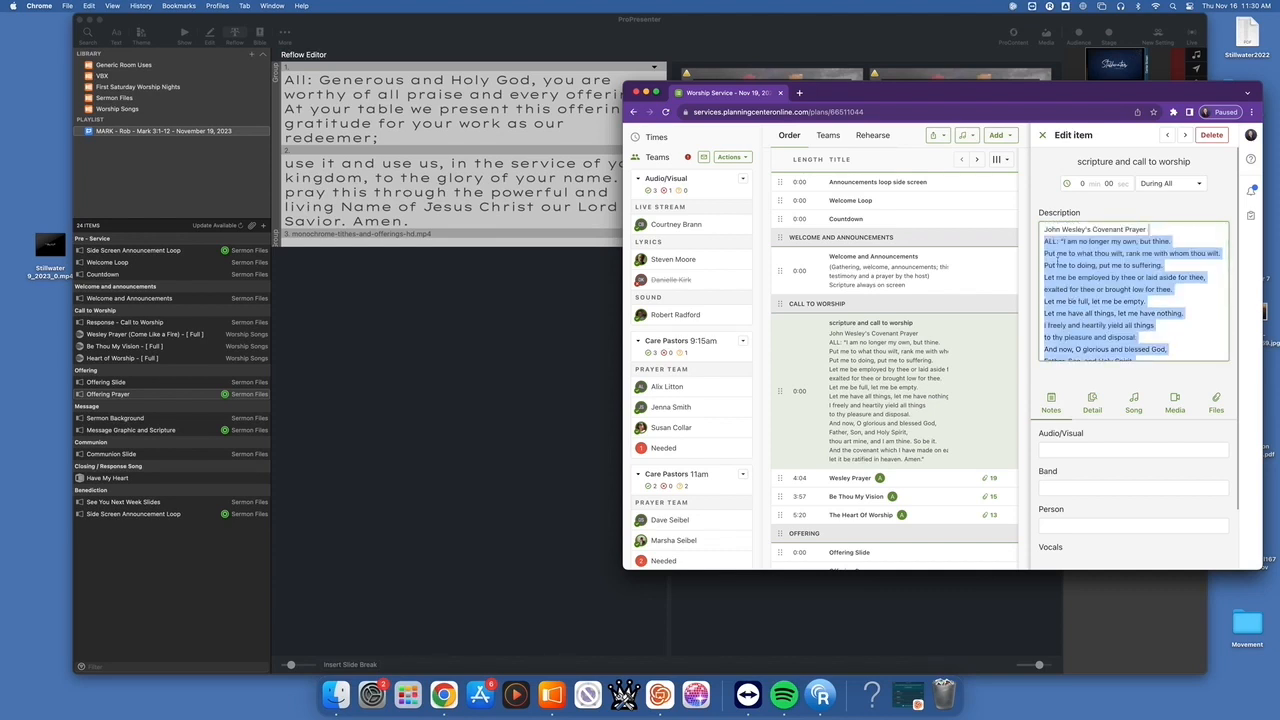
{"action": "left_click", "coordinate": [1046, 241]}
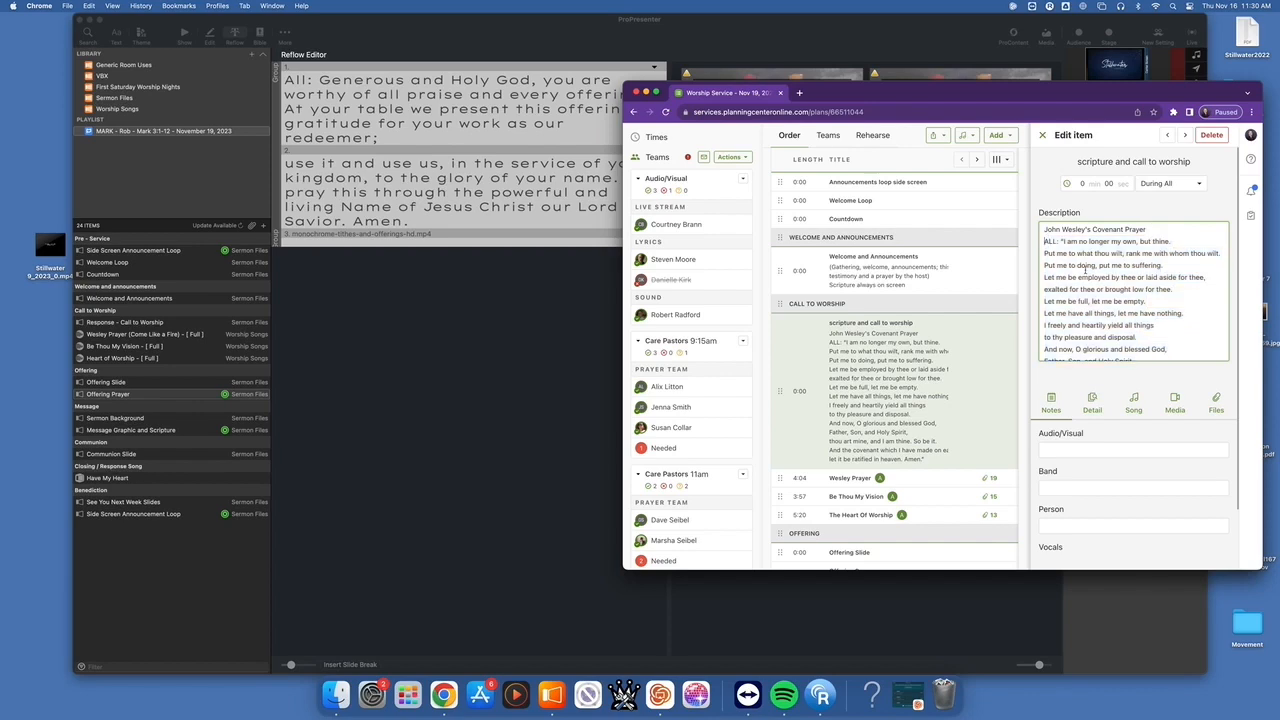
{"action": "scroll", "coordinate": [1085, 269], "scroll_direction": "down", "scroll_amount": 5}
{"action": "left_click", "coordinate": [1158, 305], "text": "shift"}
{"action": "key", "text": "super+c"}
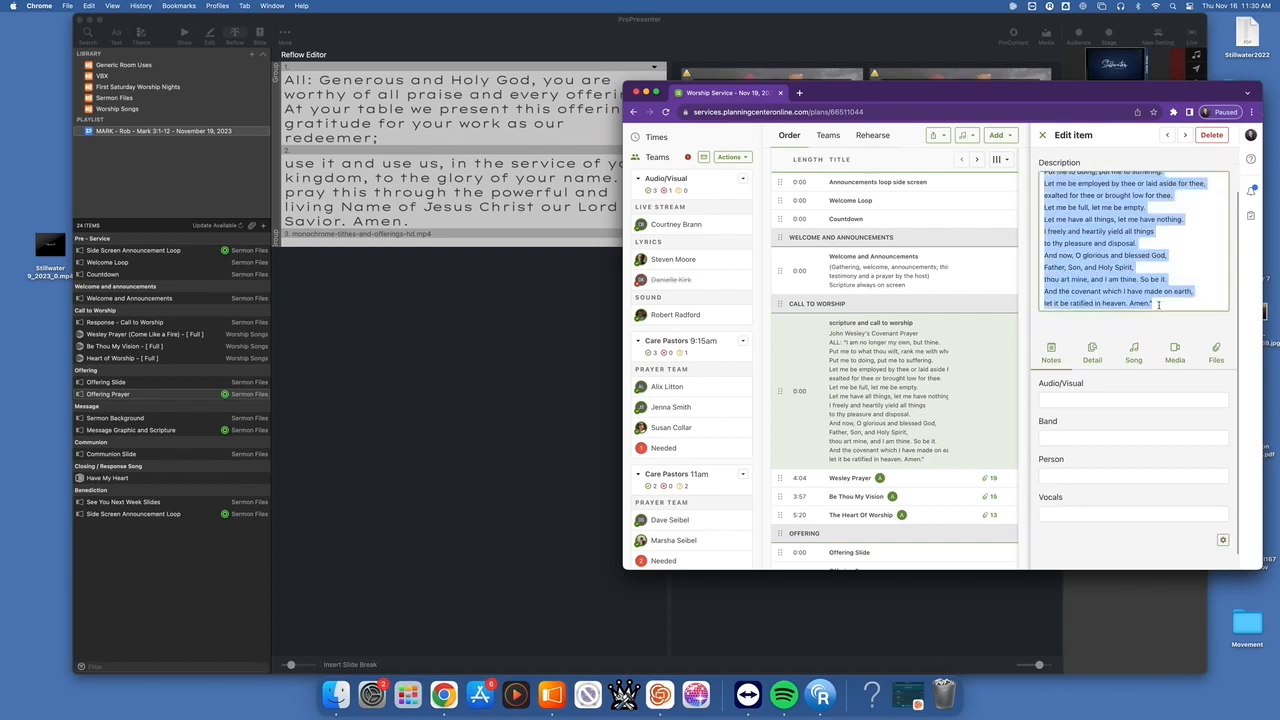
Back in ProPresenter, delete the second Offering Prayer slide and replace the first slide's text with the copied prayer.
{"action": "left_click", "coordinate": [421, 193]}
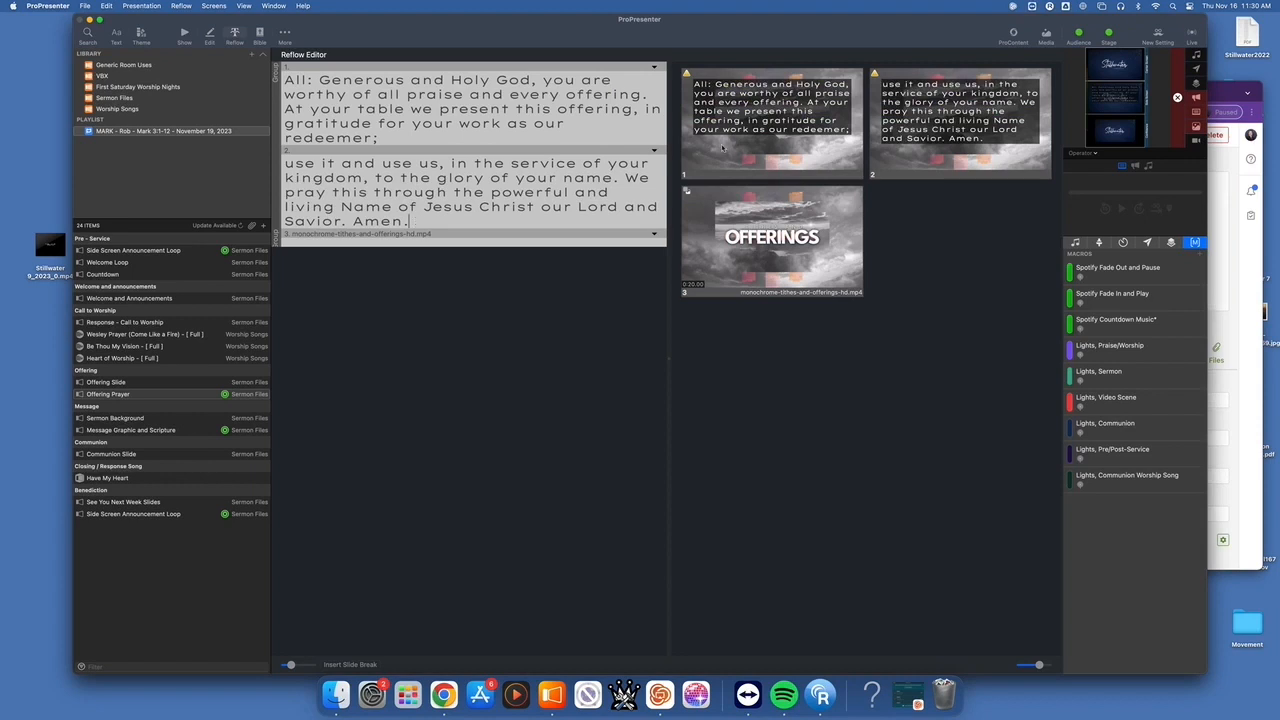
{"action": "right_click", "coordinate": [944, 98]}
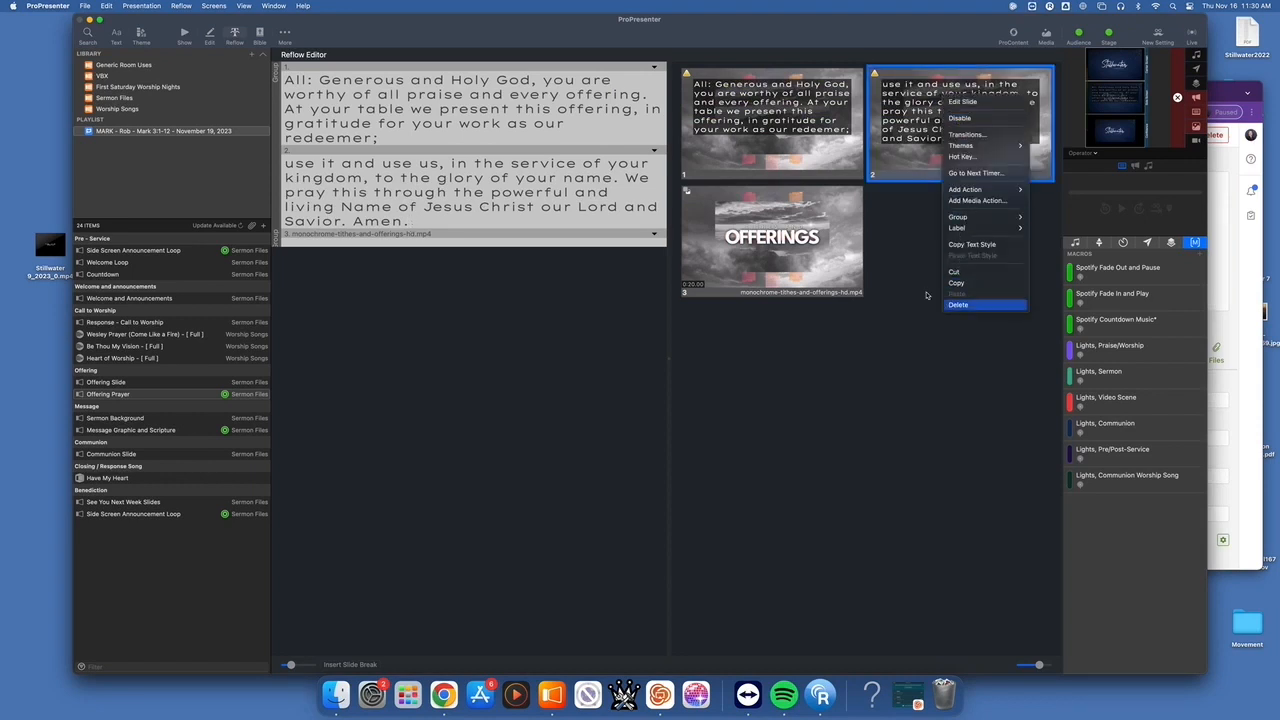
{"action": "left_click", "coordinate": [958, 304]}
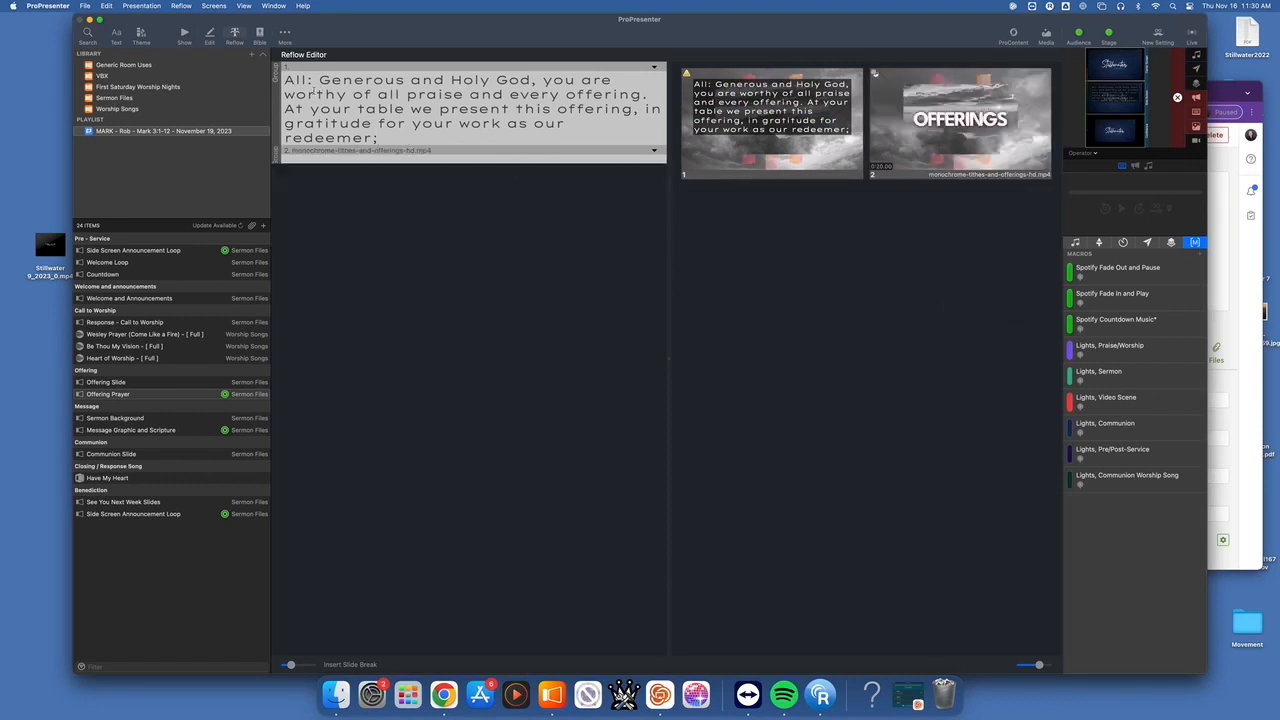
{"action": "key", "text": "super+a"}
{"action": "key", "text": "super+v"}
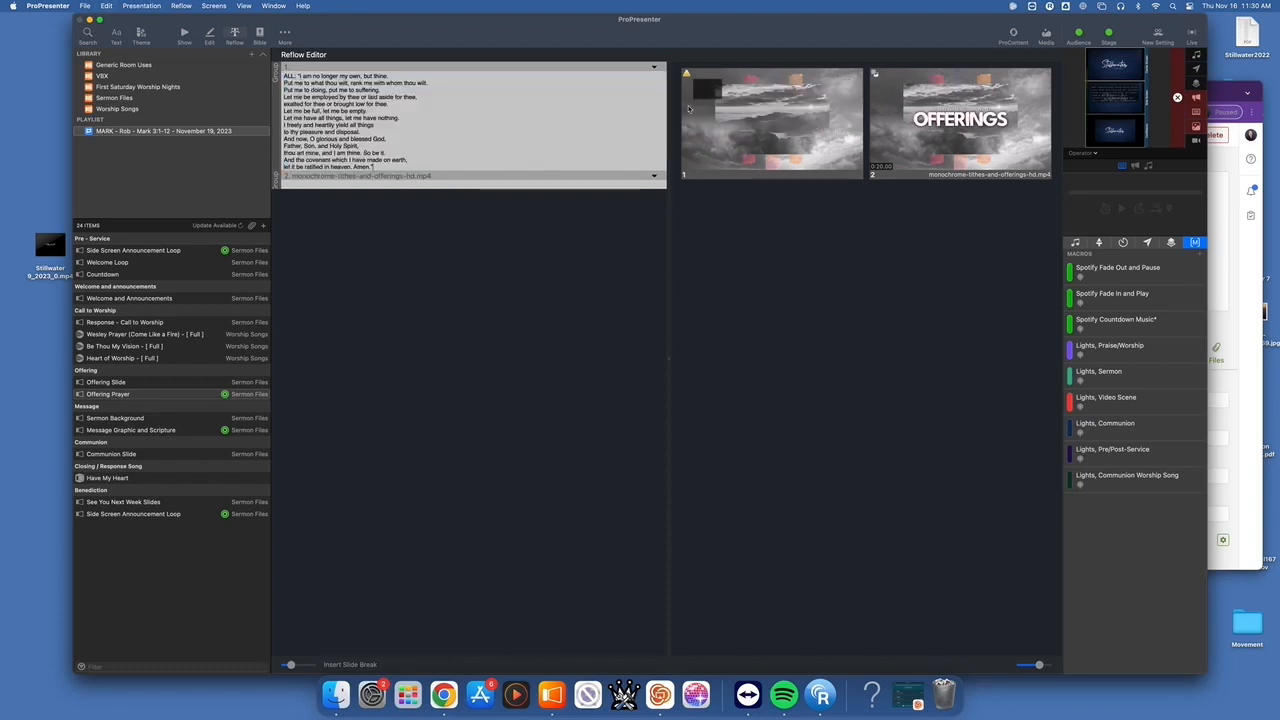
Apply the "Text - Offering" theme from Stillwater Services to the first prayer slide.
{"action": "right_click", "coordinate": [787, 124]}
{"action": "mouse_move", "coordinate": [822, 174]}
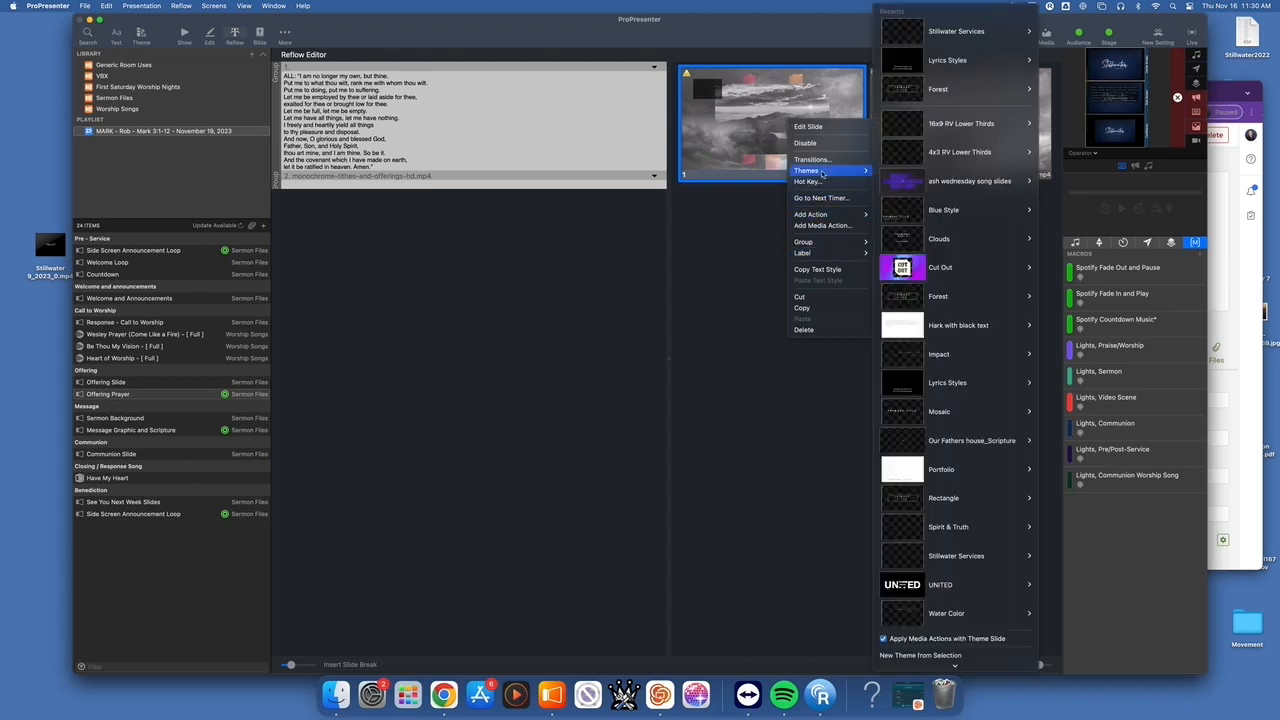
{"action": "mouse_move", "coordinate": [976, 558]}
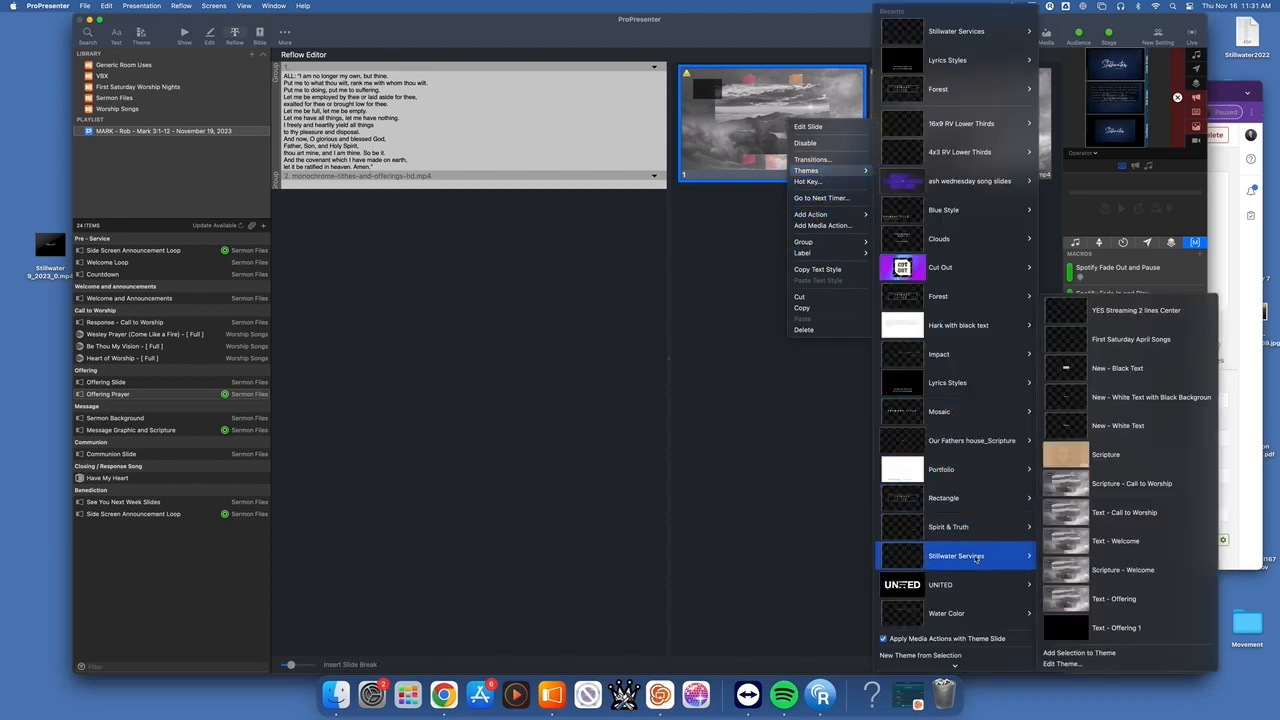
{"action": "left_click", "coordinate": [1114, 598]}
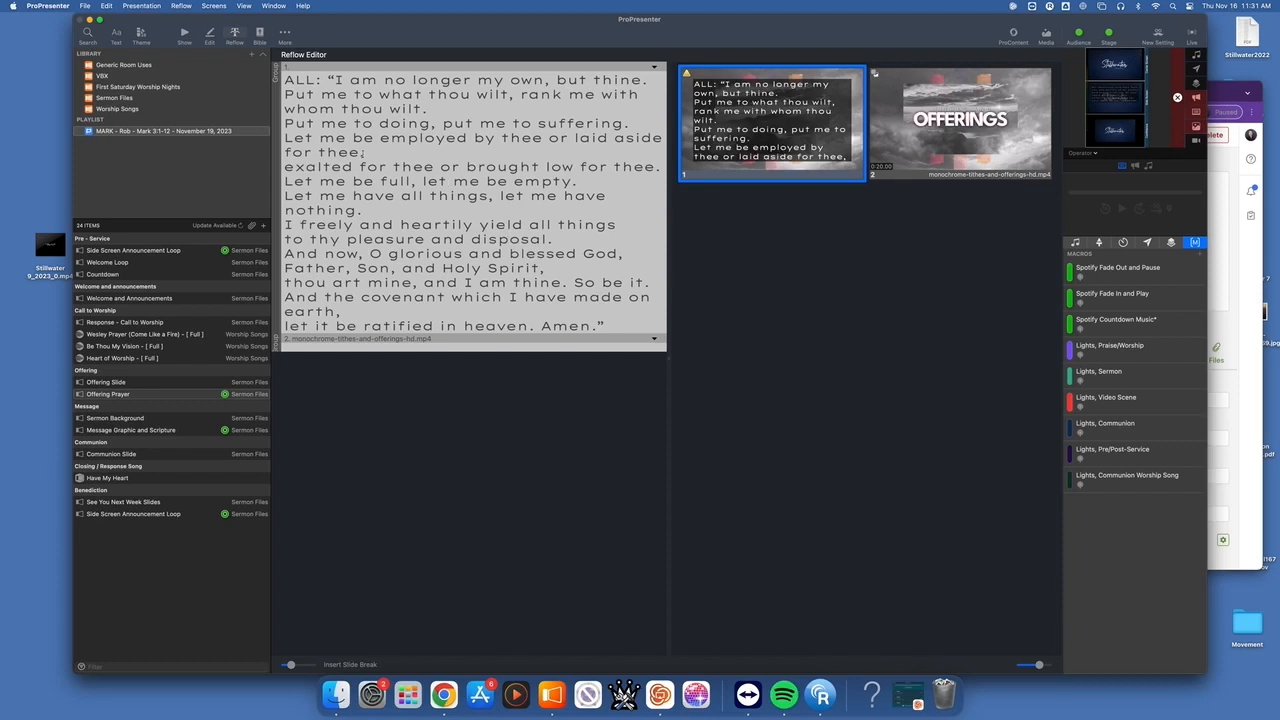
Join the opening lines through "put me to suffering." into one paragraph and insert a slide break before "Let me be employed".
{"action": "left_click", "coordinate": [285, 122]}
{"action": "key", "text": "BackSpace"}
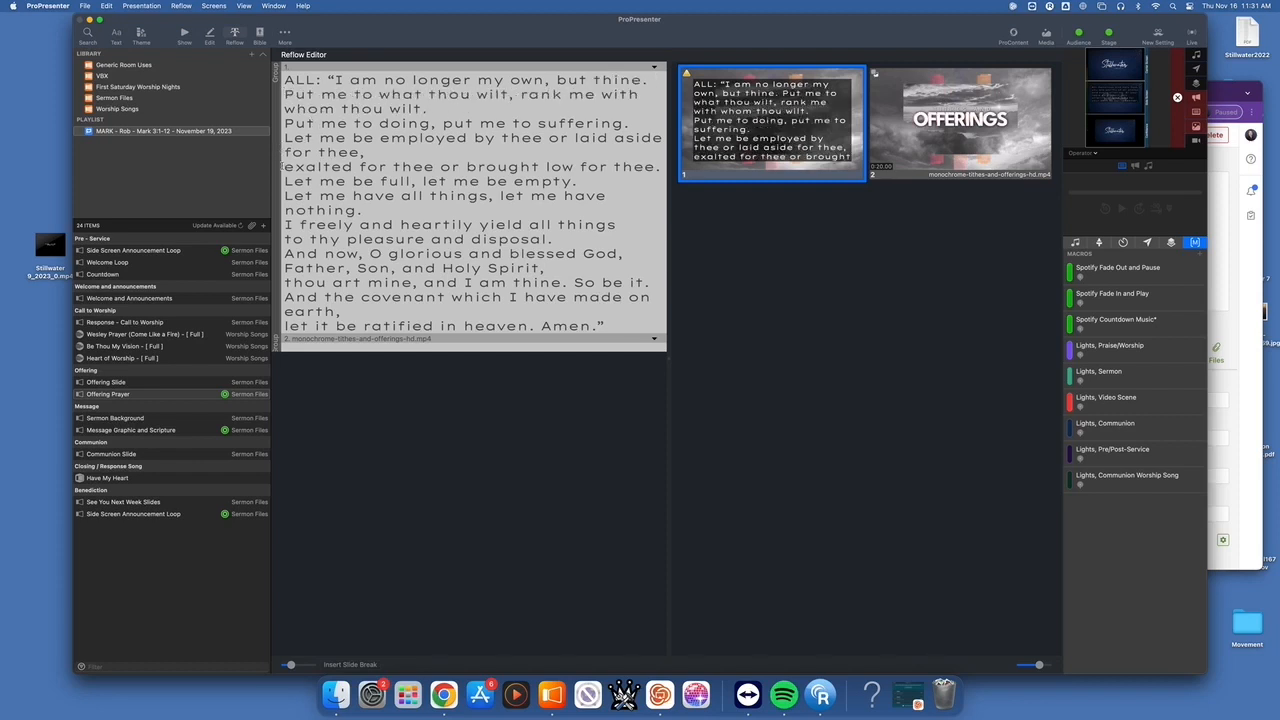
{"action": "left_click", "coordinate": [285, 123]}
{"action": "key", "text": "BackSpace"}
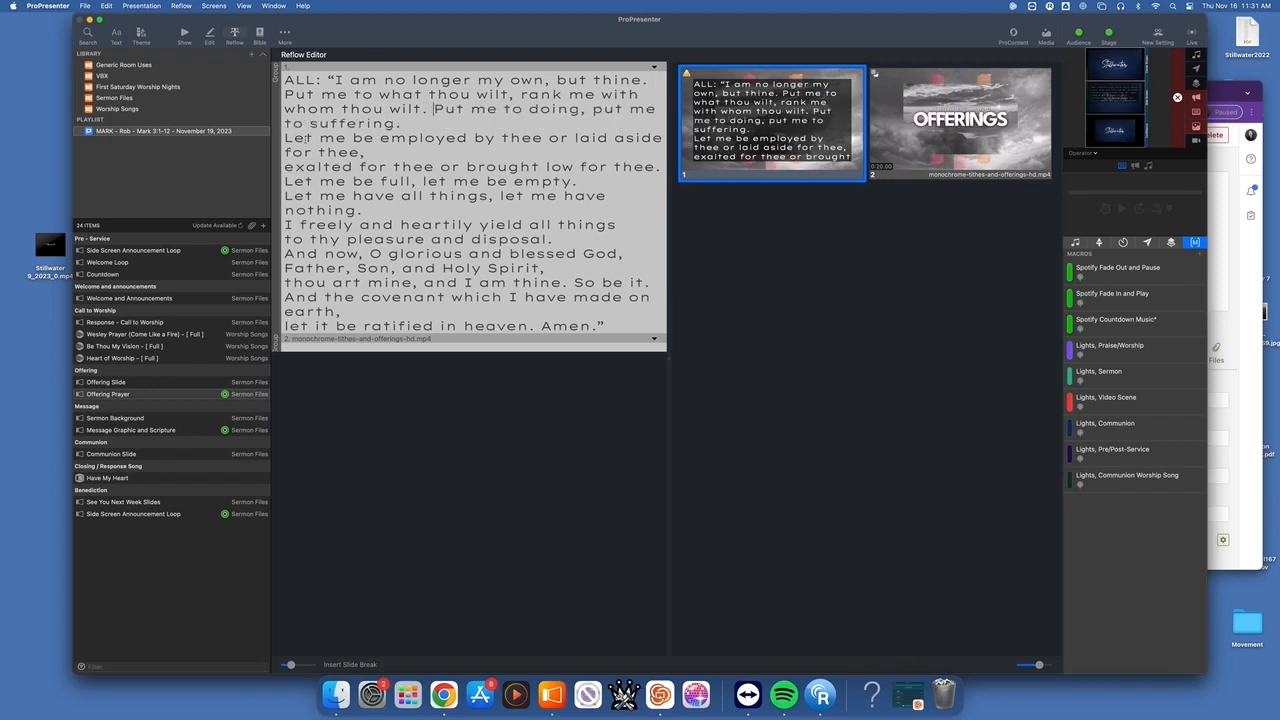
{"action": "left_click", "coordinate": [285, 138]}
{"action": "key", "text": "super+Return"}
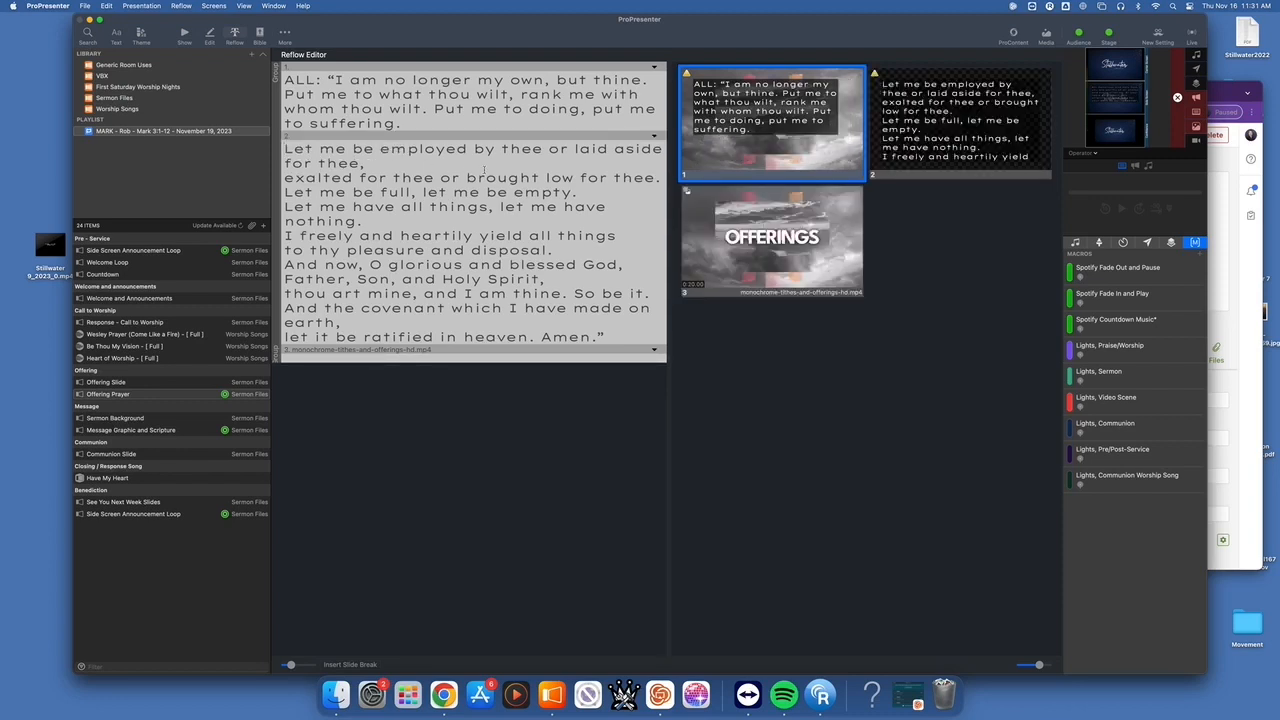
Apply the "Text - Offering" theme from Stillwater Services to the second prayer slide.
{"action": "right_click", "coordinate": [1017, 166]}
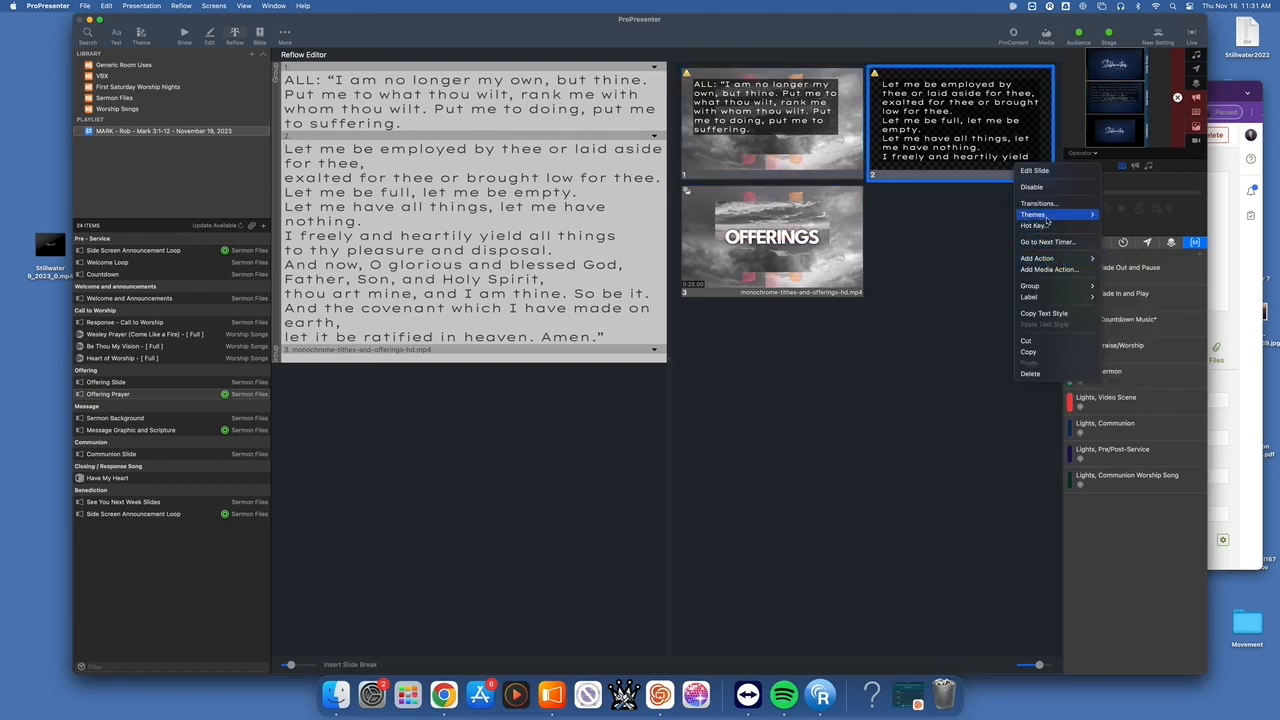
{"action": "mouse_move", "coordinate": [1040, 214]}
{"action": "mouse_move", "coordinate": [1140, 556]}
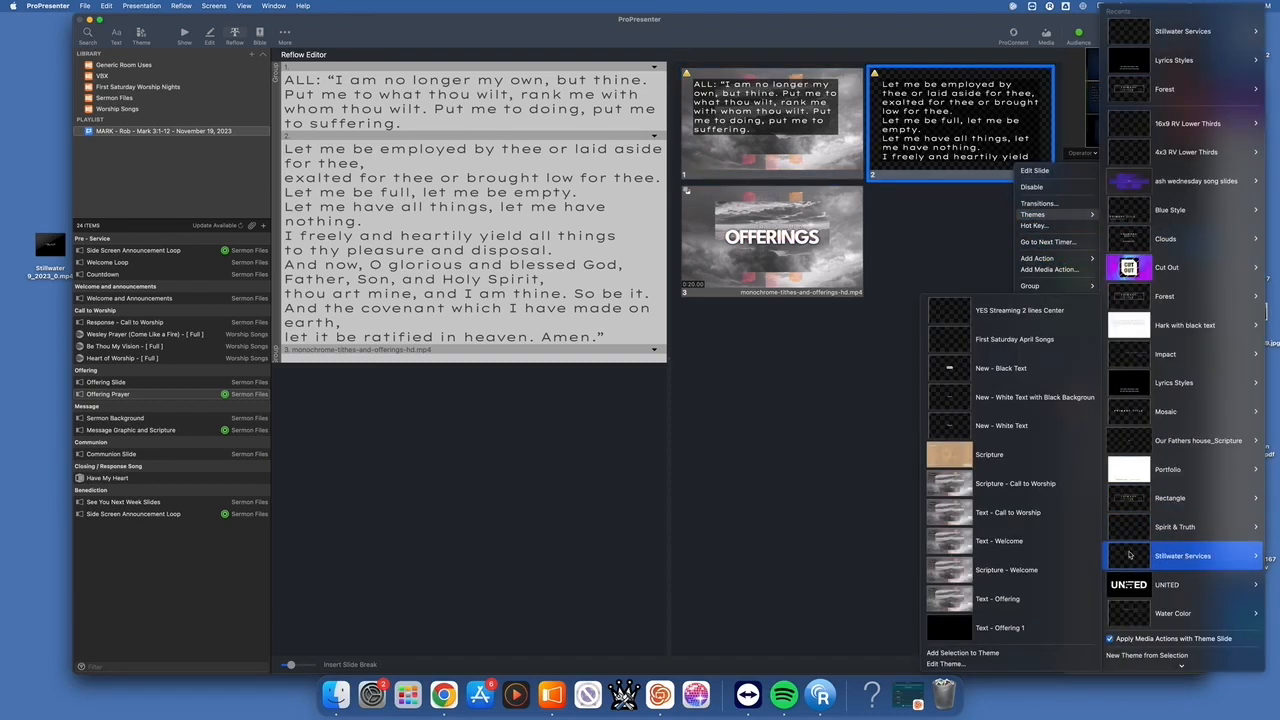
{"action": "left_click", "coordinate": [1046, 602]}
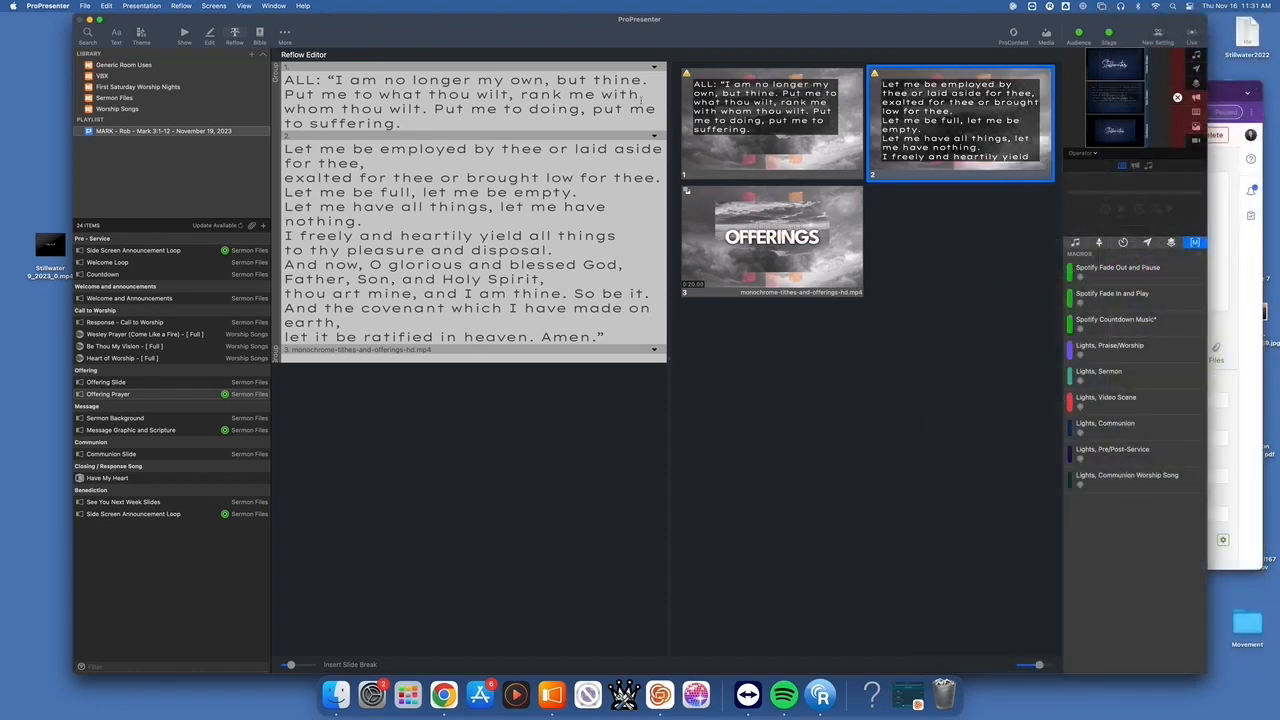
{"action": "mouse_move", "coordinate": [686, 74]}
{"action": "left_click", "coordinate": [796, 148]}
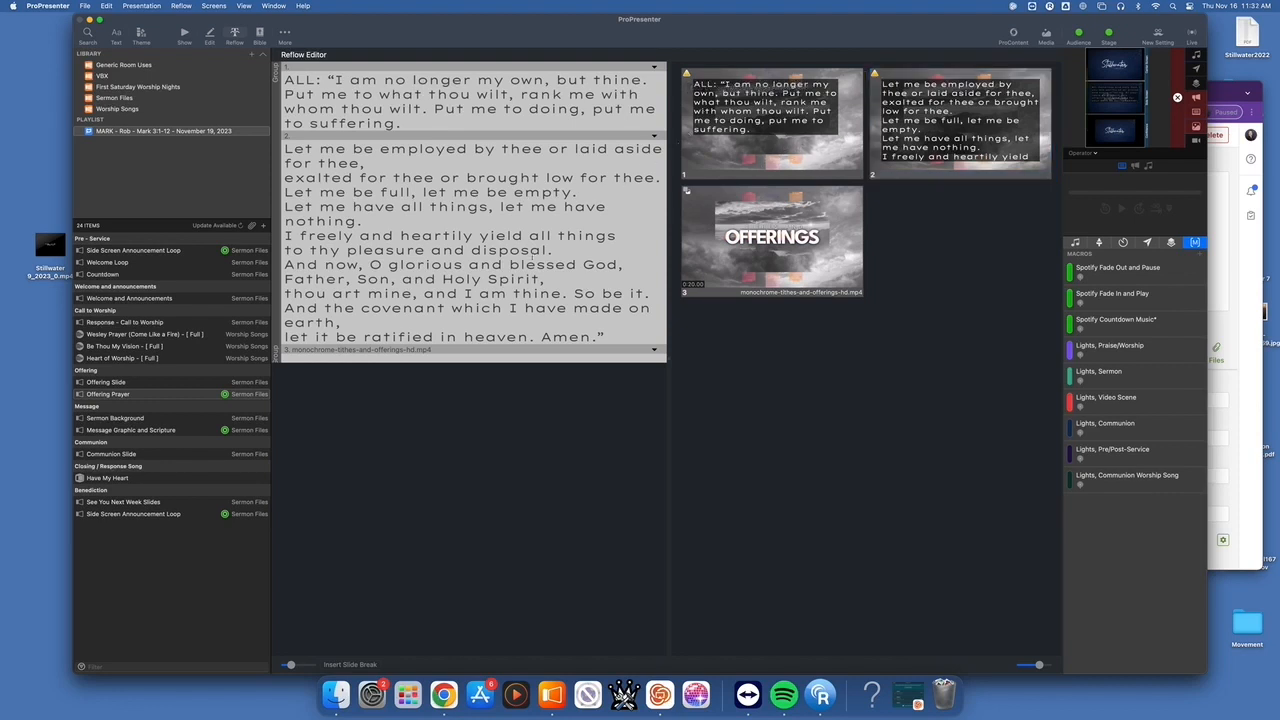
Join the second slide's lines through "let me have nothing." into one paragraph and insert a slide break before "I freely and heartily".
{"action": "left_click", "coordinate": [286, 177]}
{"action": "key", "text": "BackSpace"}
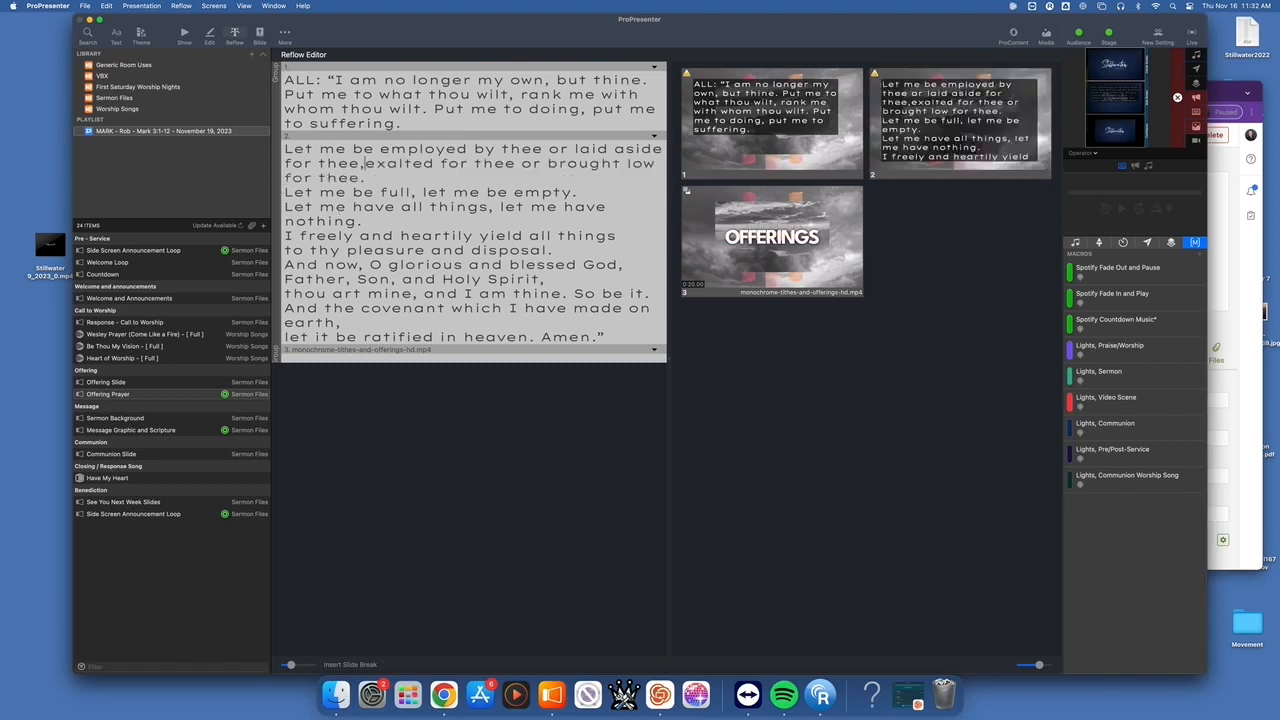
{"action": "left_click", "coordinate": [285, 193]}
{"action": "key", "text": "BackSpace"}
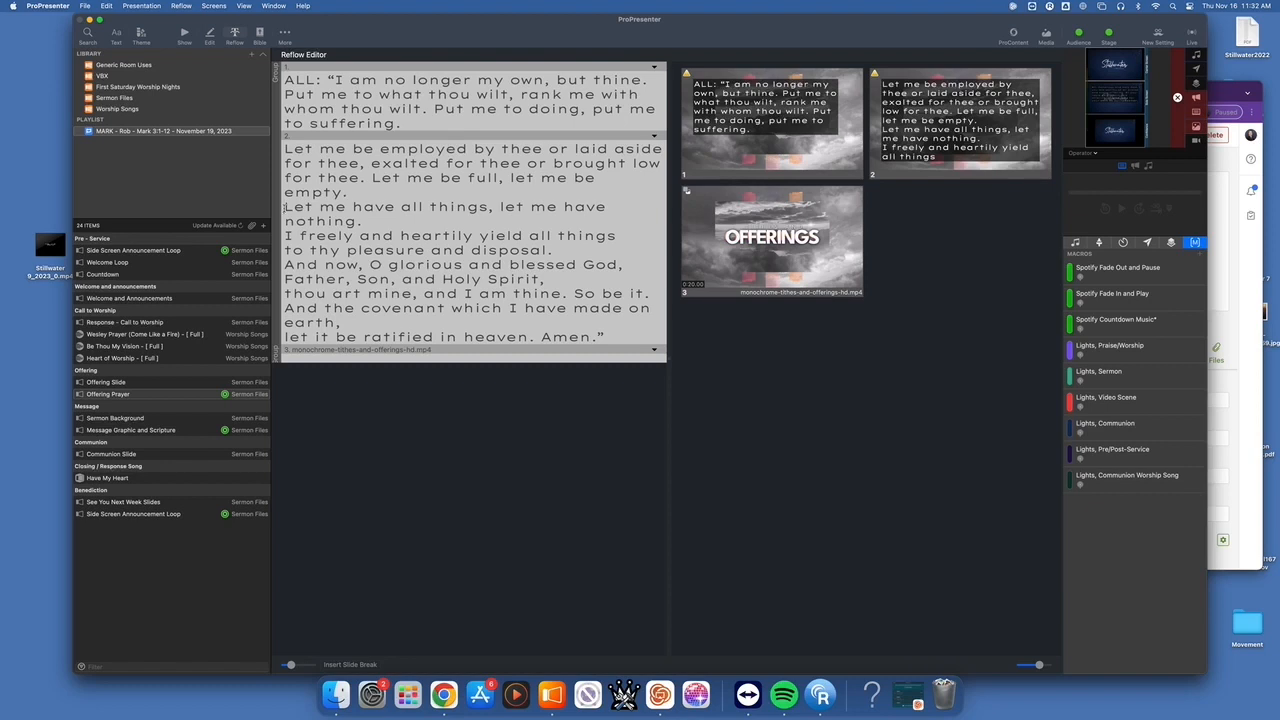
{"action": "key", "text": "BackSpace"}
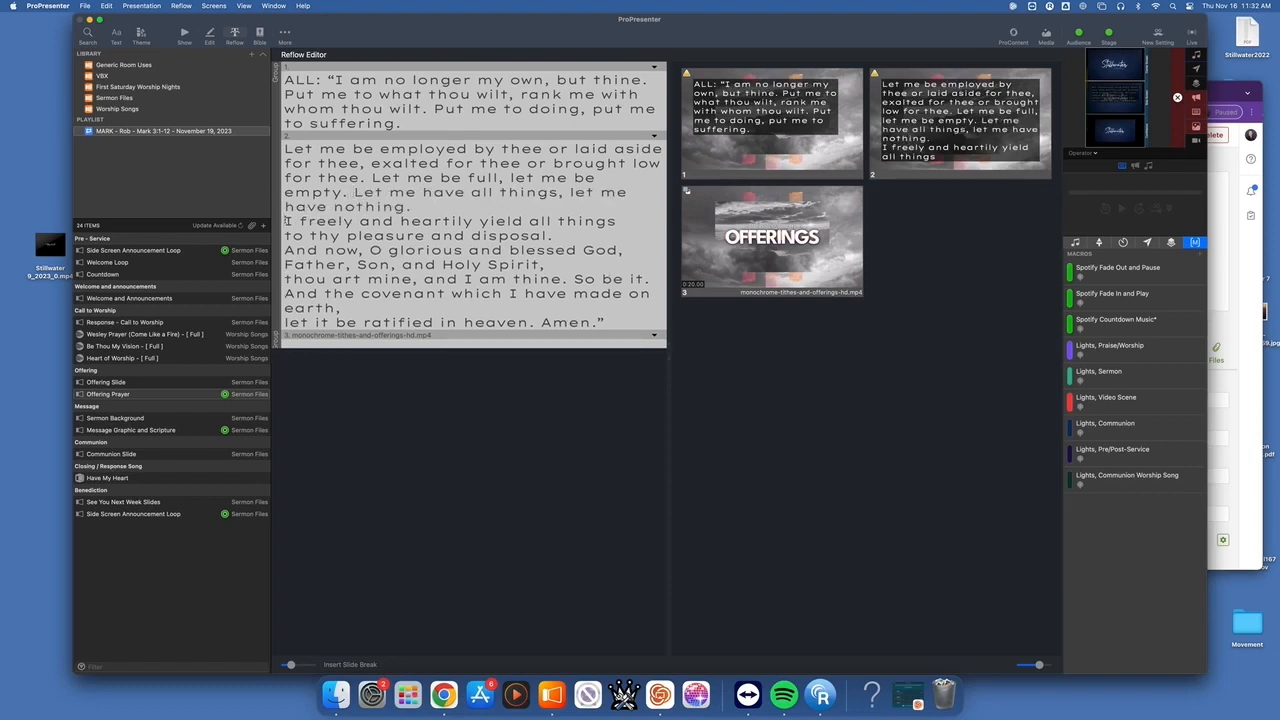
{"action": "key", "text": "alt+Return"}
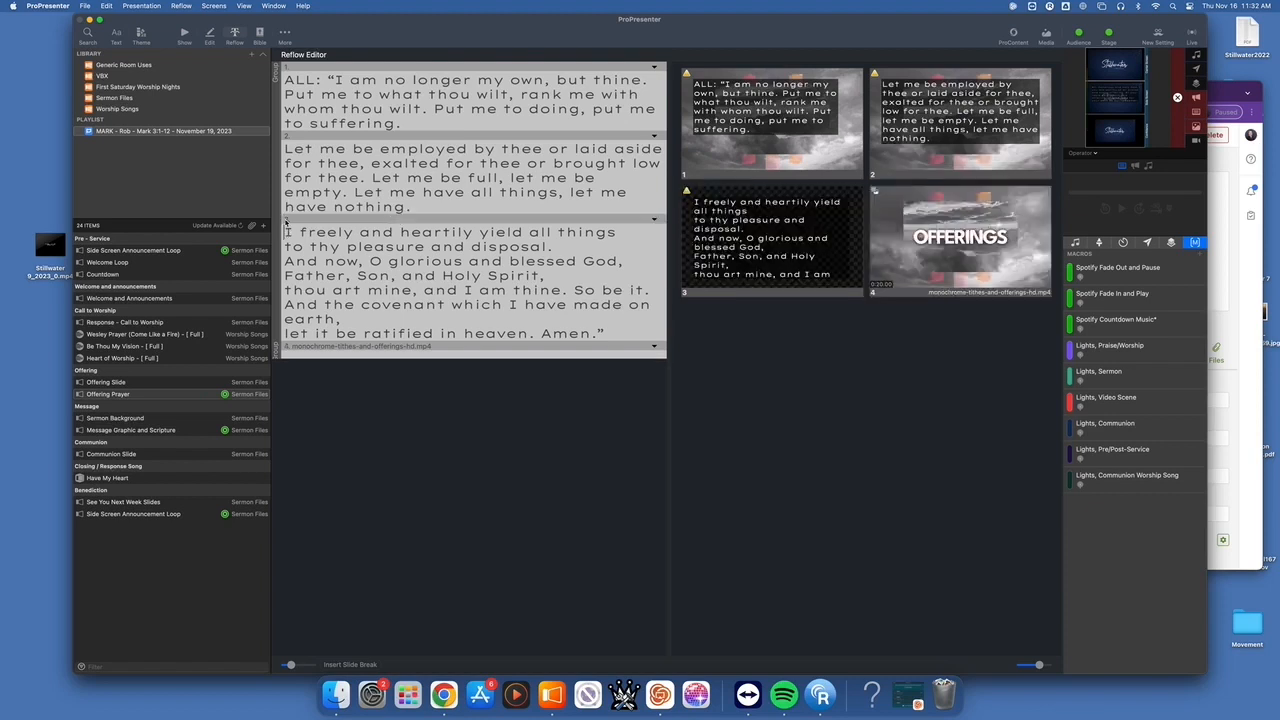
Apply the "Text - Offering" theme from Stillwater Services to the third prayer slide.
{"action": "right_click", "coordinate": [777, 250]}
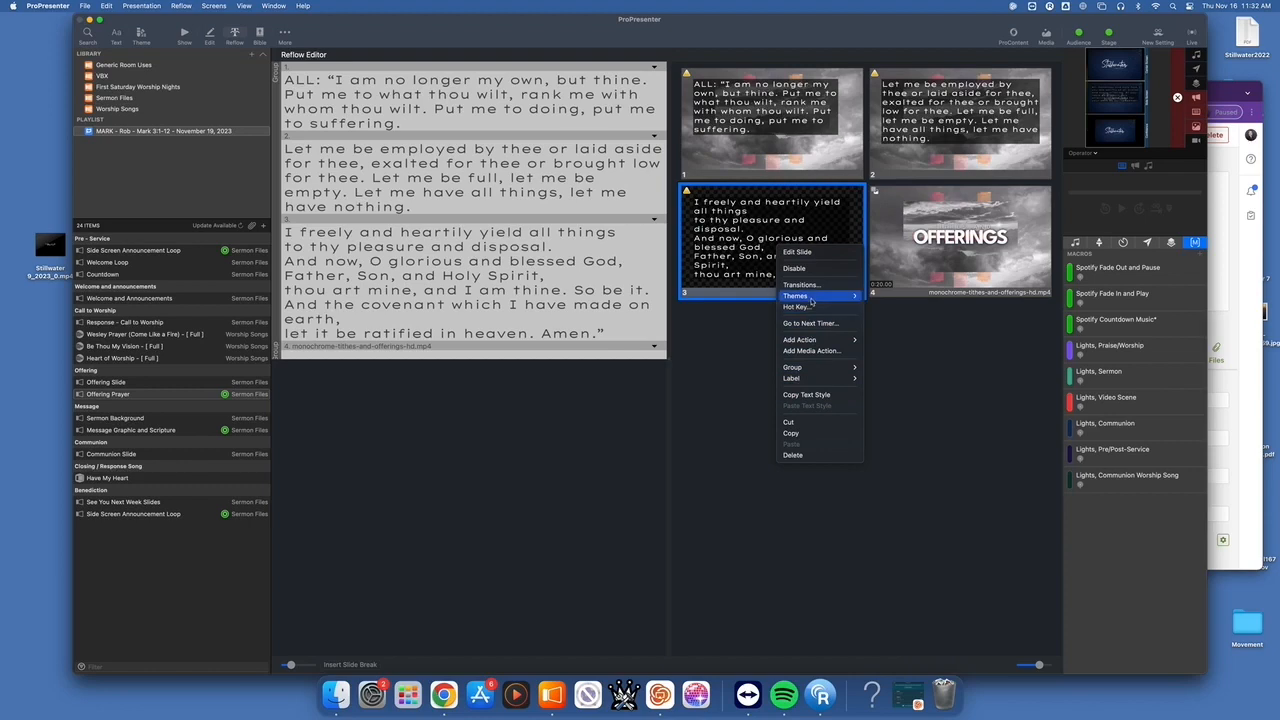
{"action": "mouse_move", "coordinate": [800, 296]}
{"action": "mouse_move", "coordinate": [945, 556]}
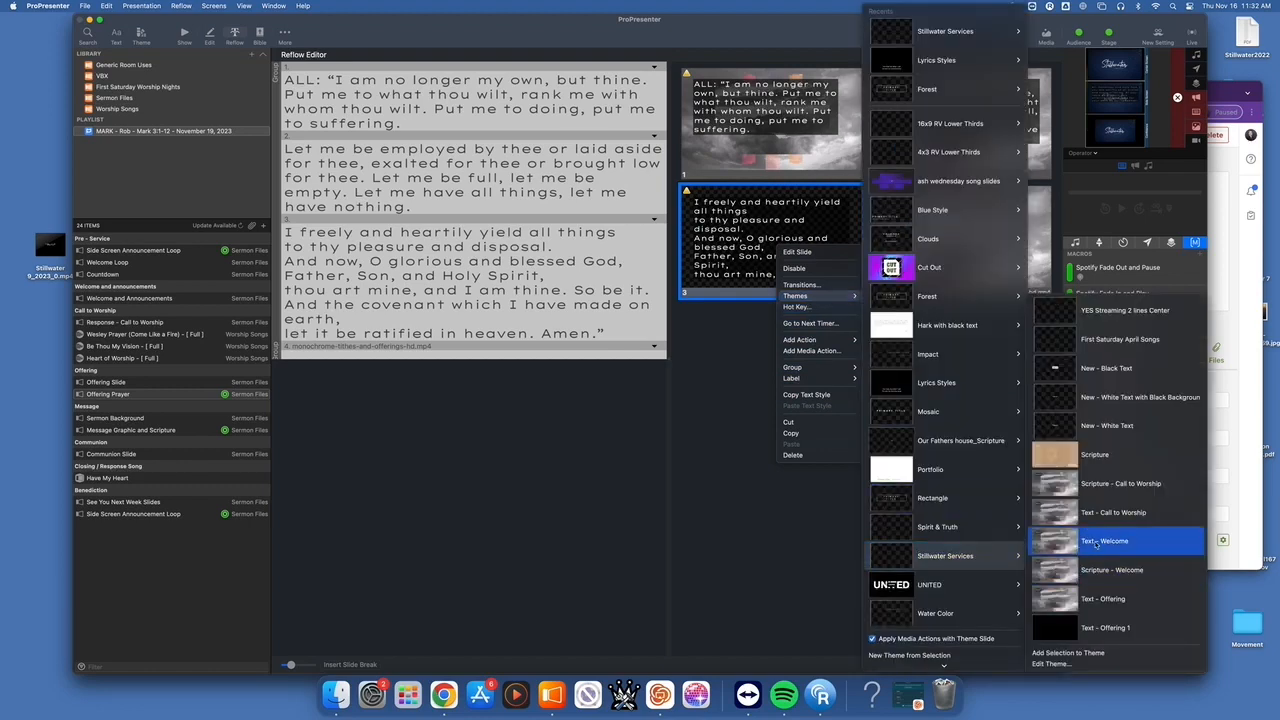
{"action": "left_click", "coordinate": [1102, 599]}
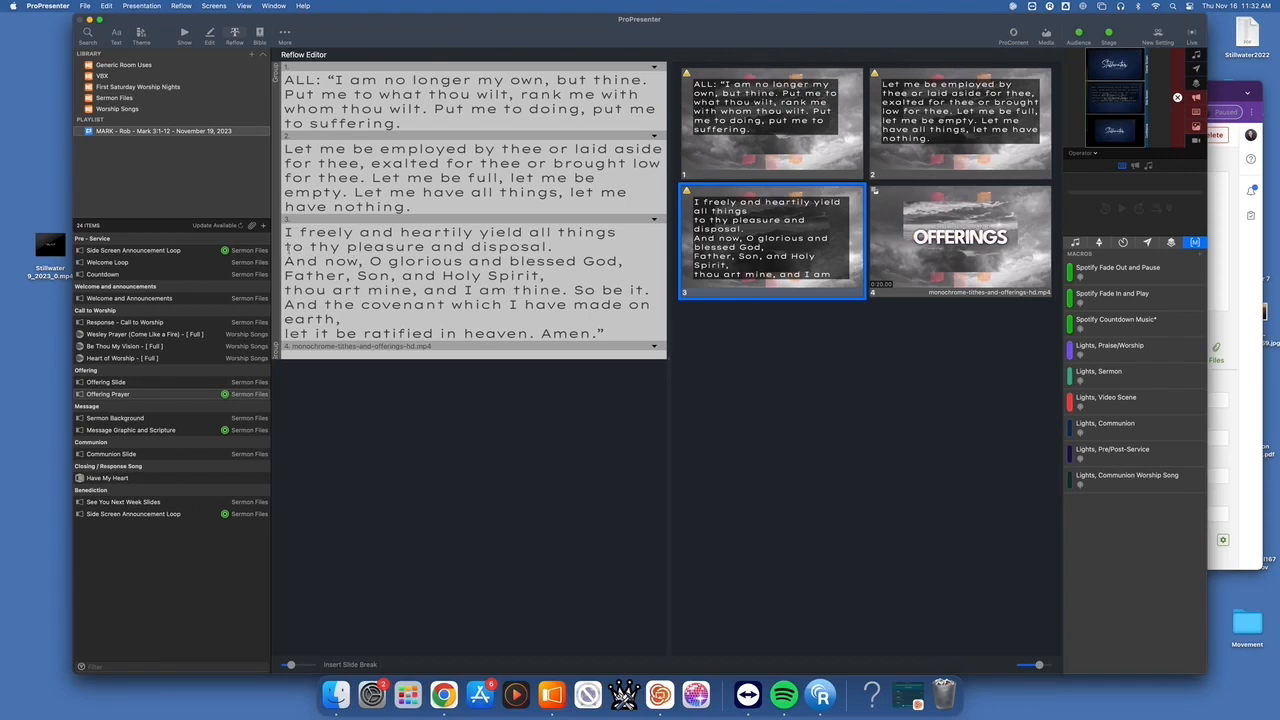
Join the third slide's lines through "So be it." into one paragraph and insert a slide break before "And the covenant".
{"action": "key", "text": "BackSpace"}
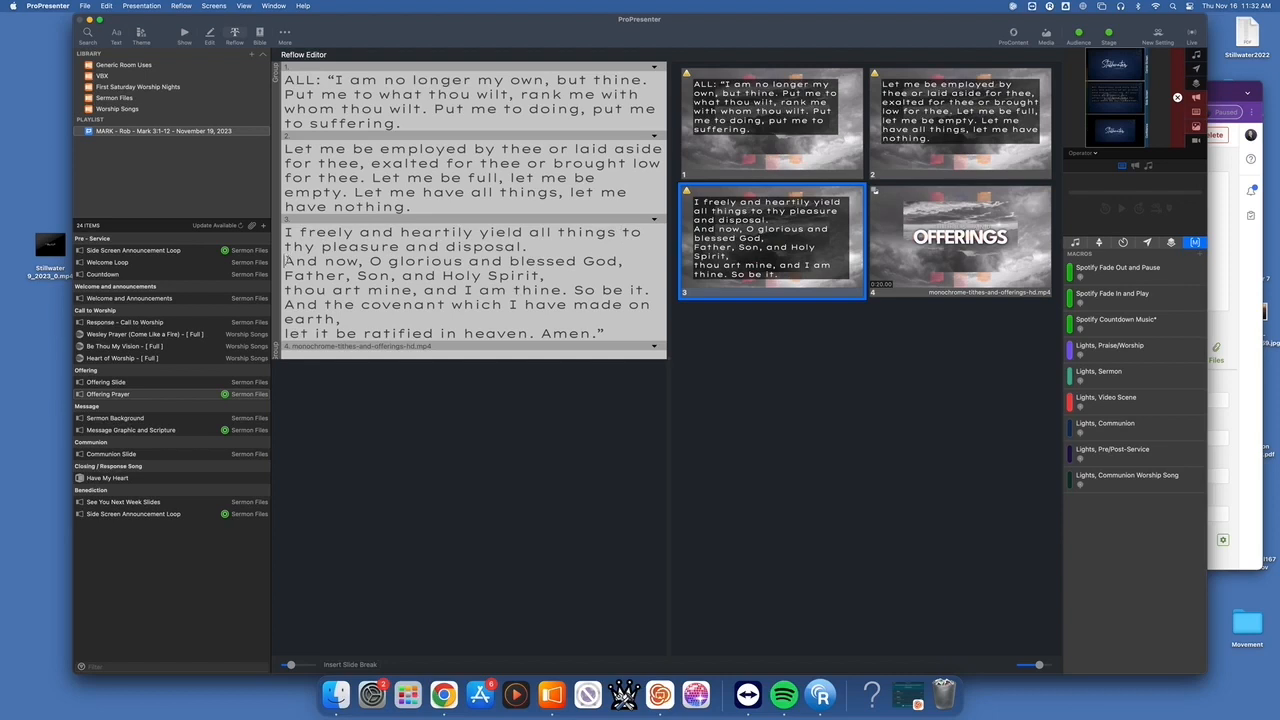
{"action": "key", "text": "BackSpace"}
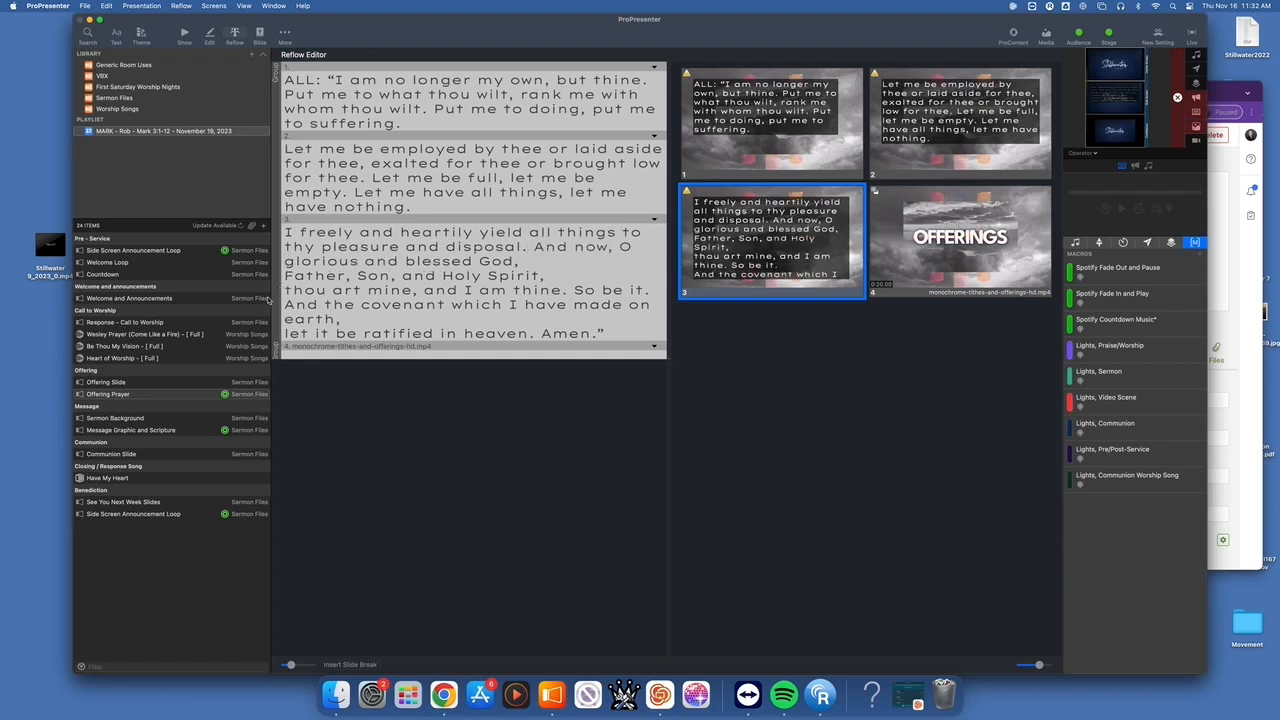
{"action": "key", "text": "BackSpace"}
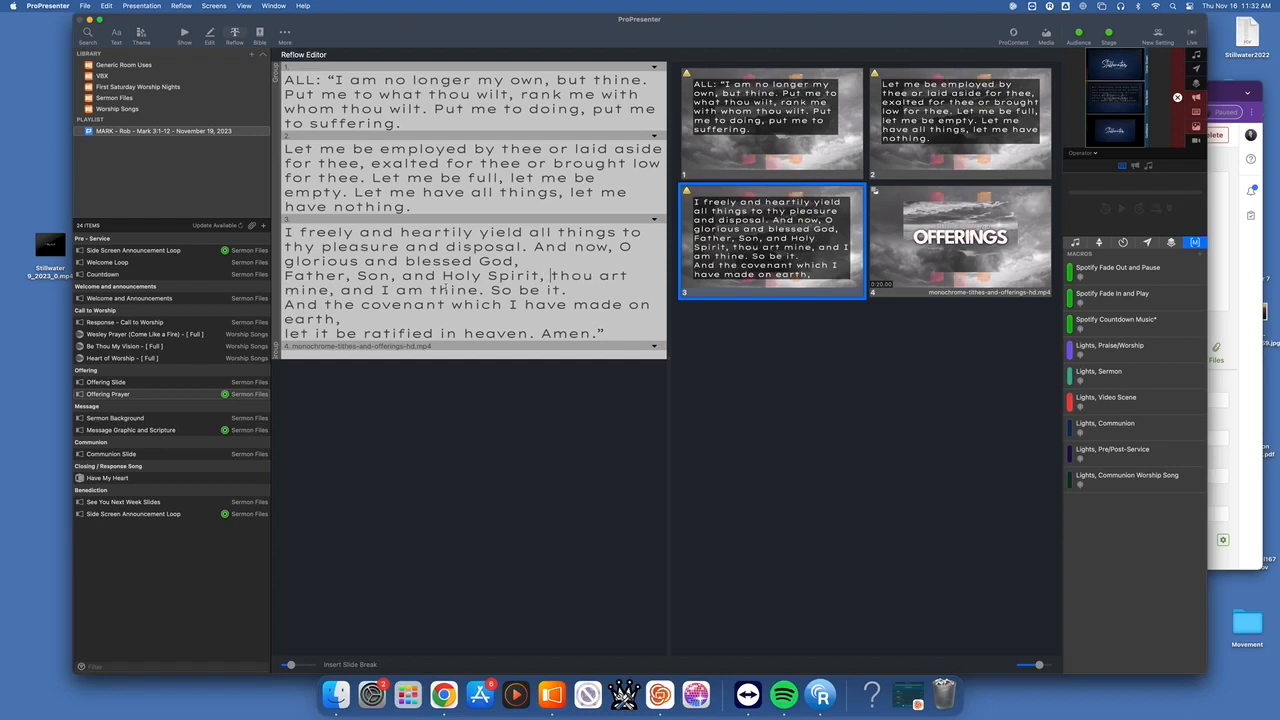
{"action": "left_click", "coordinate": [491, 289]}
{"action": "key", "text": "super+Return"}
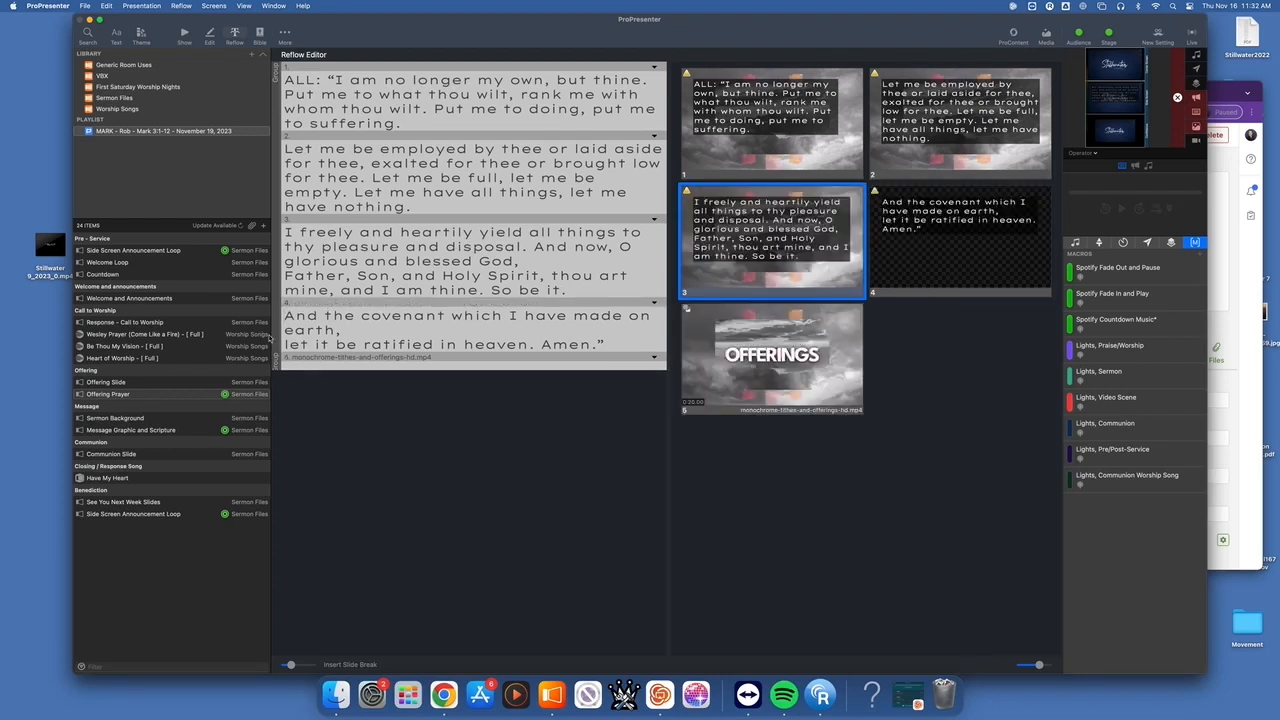
Join the fourth prayer slide's lines into one paragraph and apply the "Text - Offering" theme from Stillwater Services to it.
{"action": "left_click", "coordinate": [284, 344]}
{"action": "key", "text": "BackSpace"}
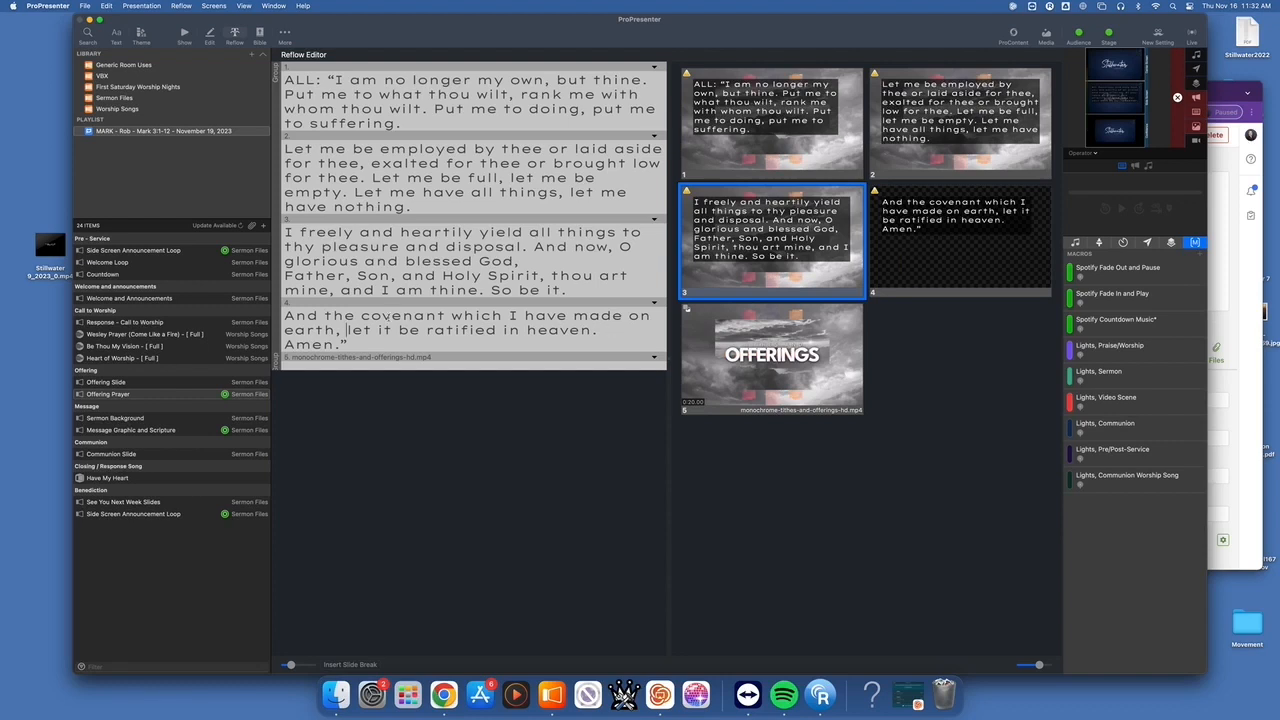
{"action": "right_click", "coordinate": [920, 236]}
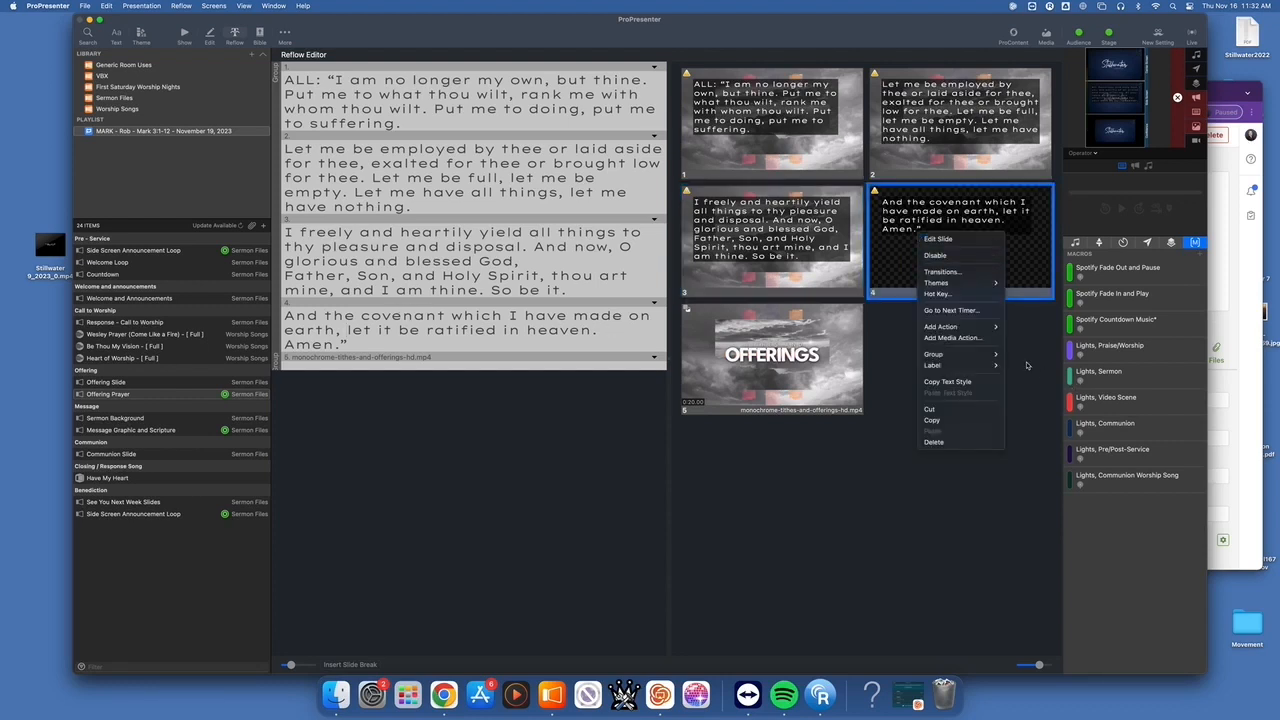
{"action": "mouse_move", "coordinate": [940, 283]}
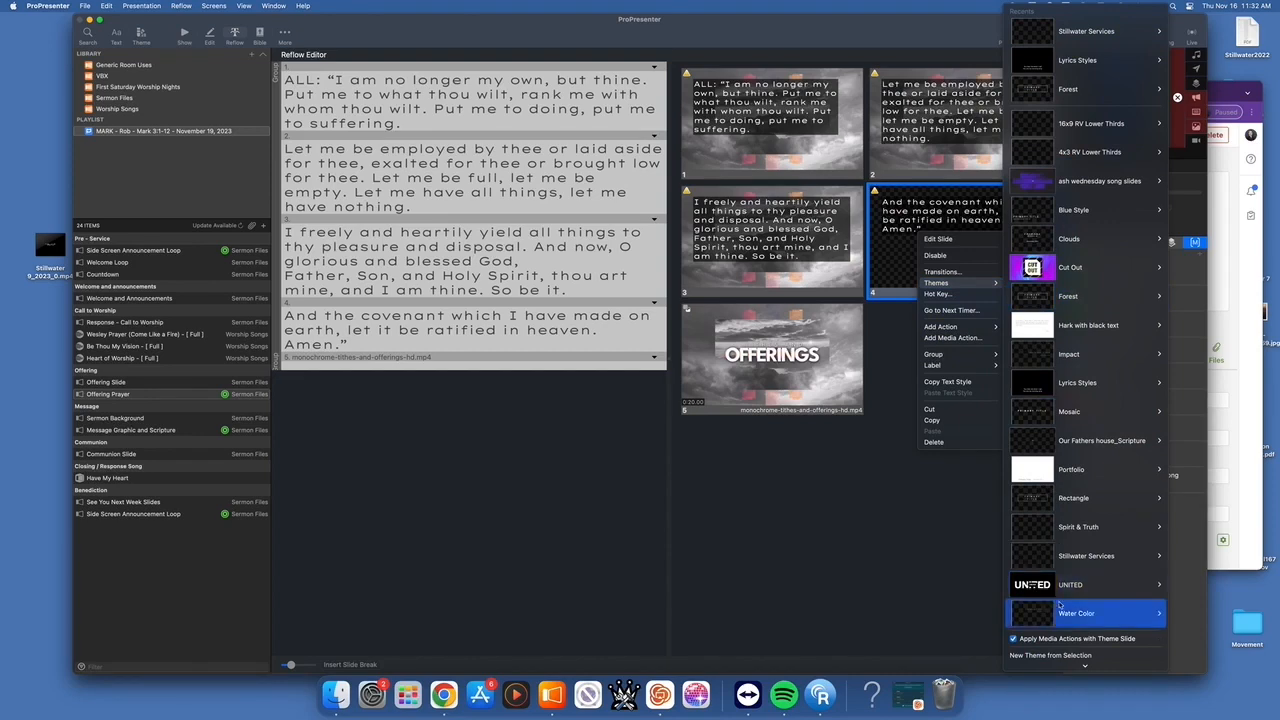
{"action": "mouse_move", "coordinate": [1066, 553]}
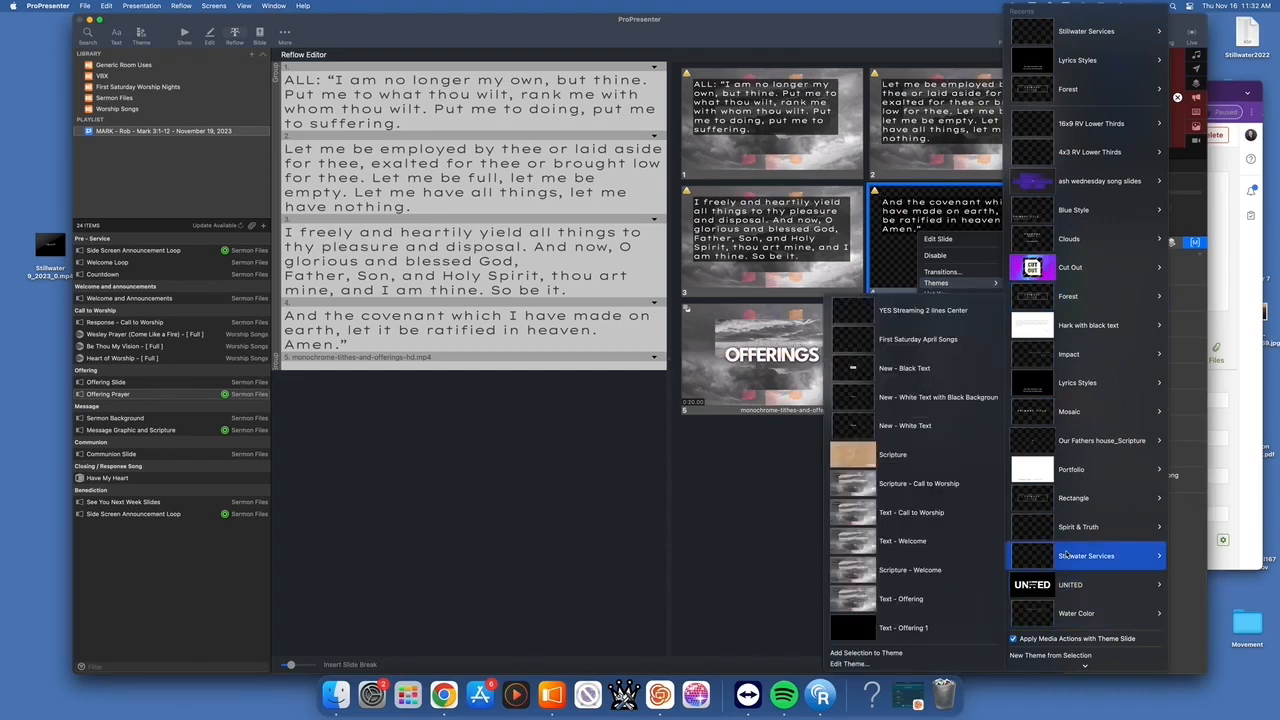
{"action": "left_click", "coordinate": [915, 625]}
Open the Theme Editor and delete the Media object from the "Text - Offering" theme slide.
{"action": "left_click", "coordinate": [285, 33]}
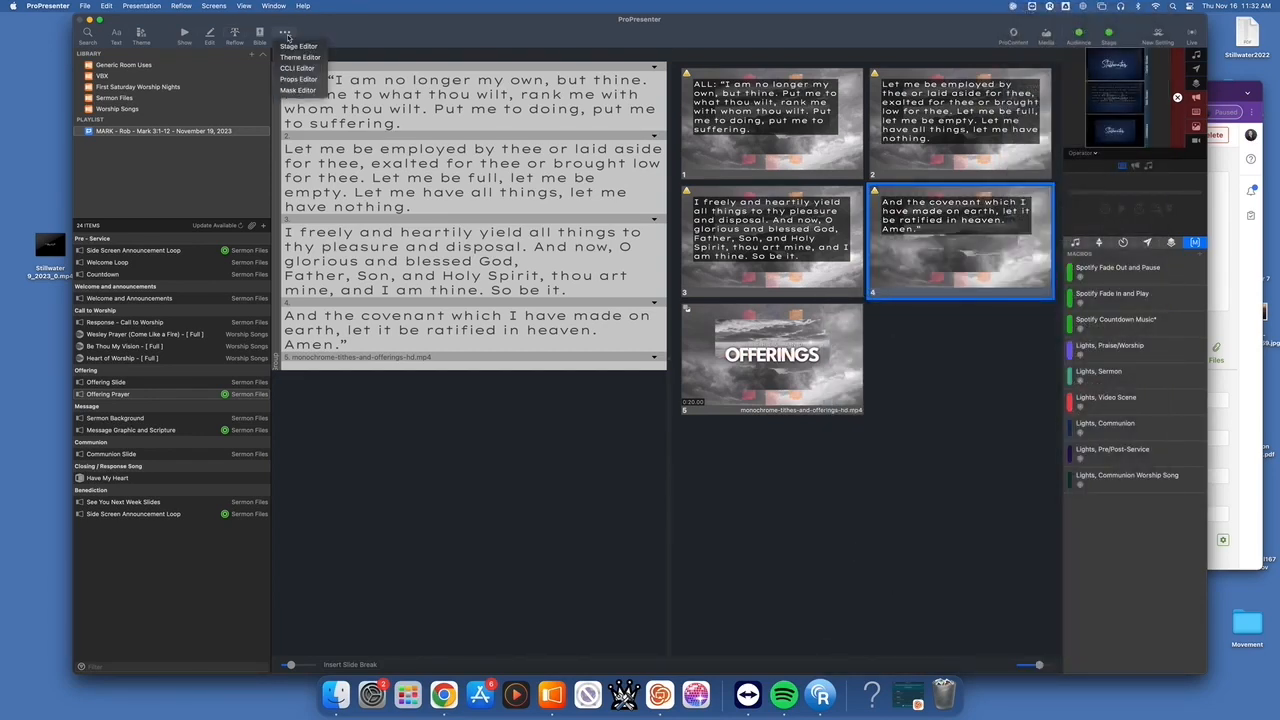
{"action": "left_click", "coordinate": [297, 57]}
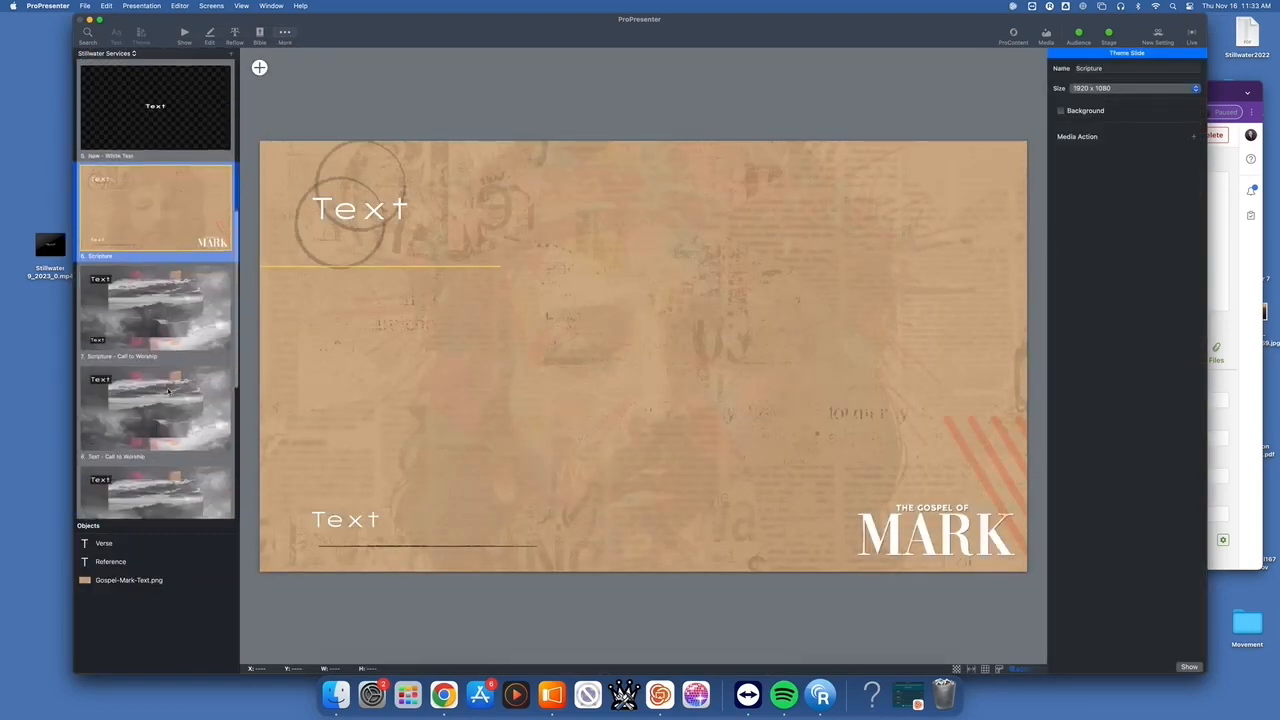
{"action": "scroll", "coordinate": [168, 392], "scroll_direction": "down", "scroll_amount": 10}
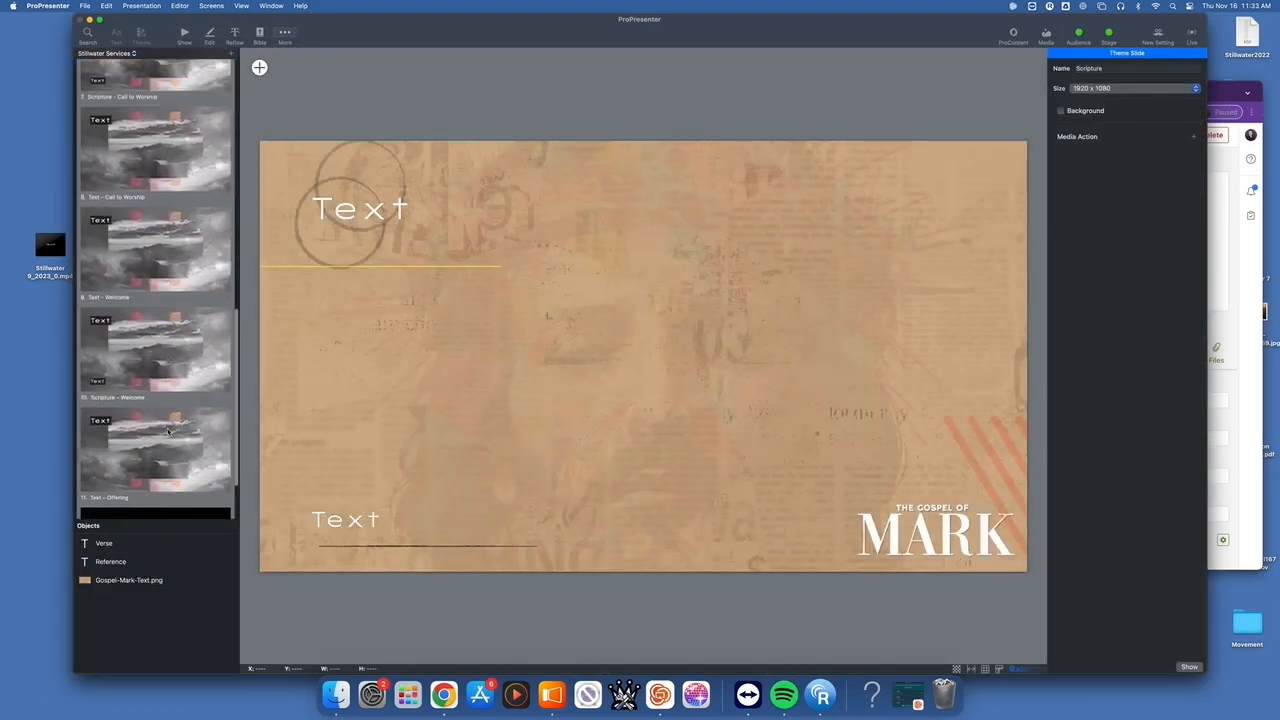
{"action": "left_click", "coordinate": [162, 489]}
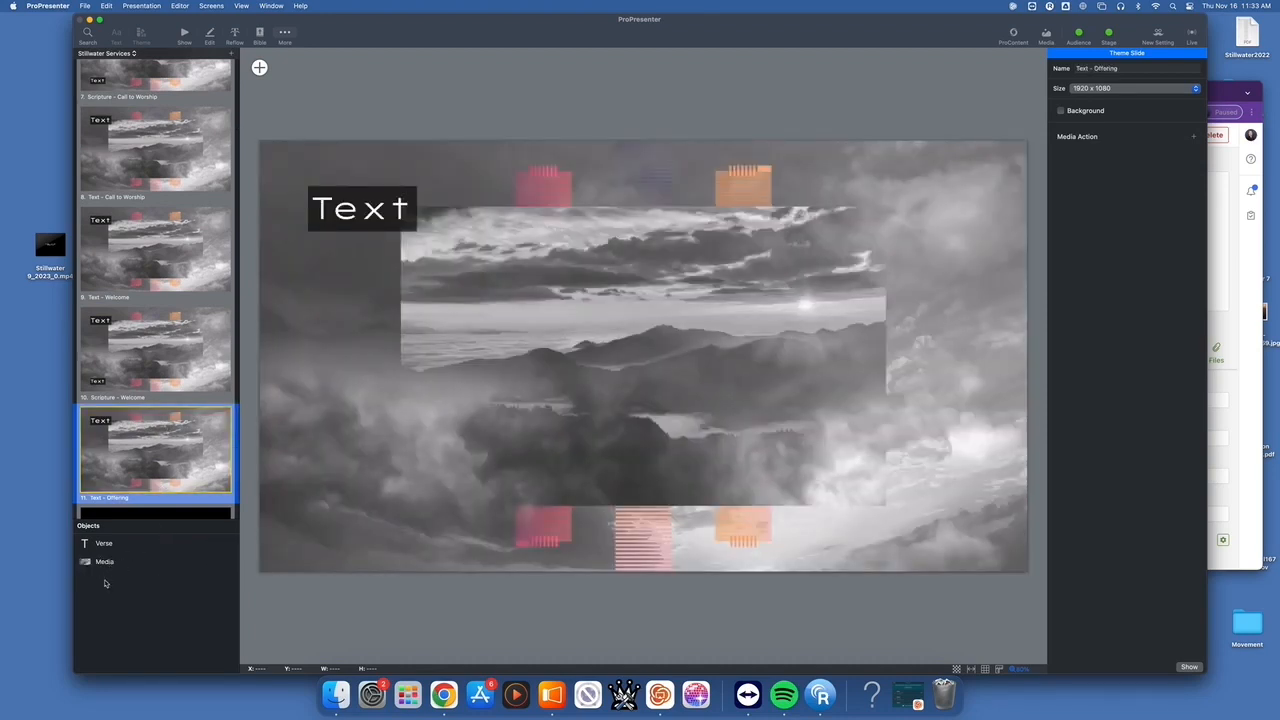
{"action": "right_click", "coordinate": [108, 565]}
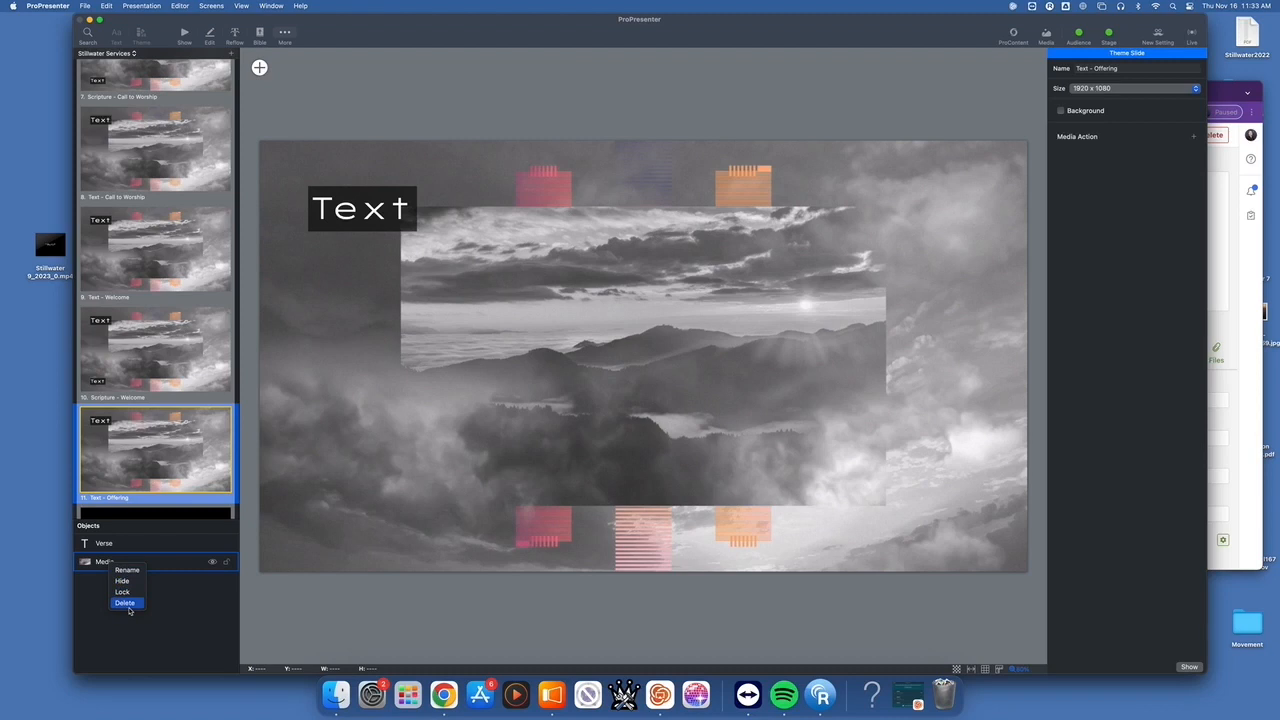
{"action": "left_click", "coordinate": [125, 603]}
Add monochrome-08-hd.mp4 to the "Text - Offering" theme slide using the existing file, and place it behind the Verse text.
{"action": "left_click", "coordinate": [259, 67]}
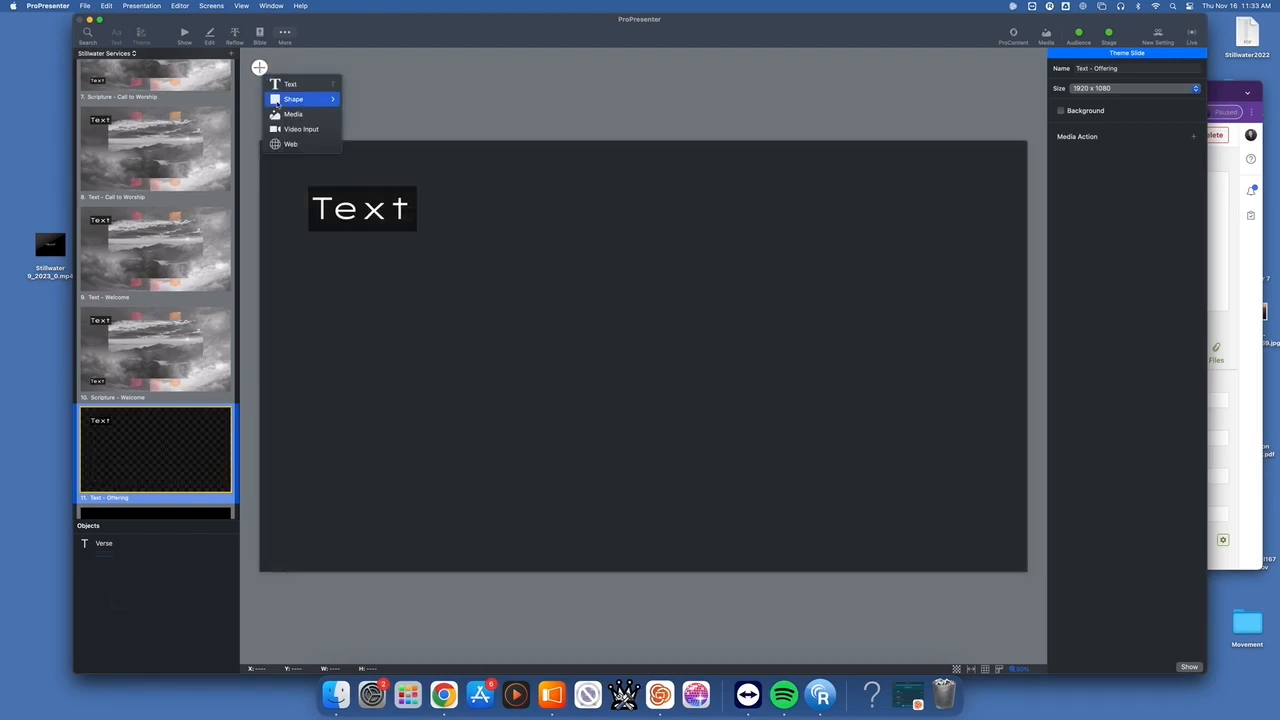
{"action": "left_click", "coordinate": [289, 115]}
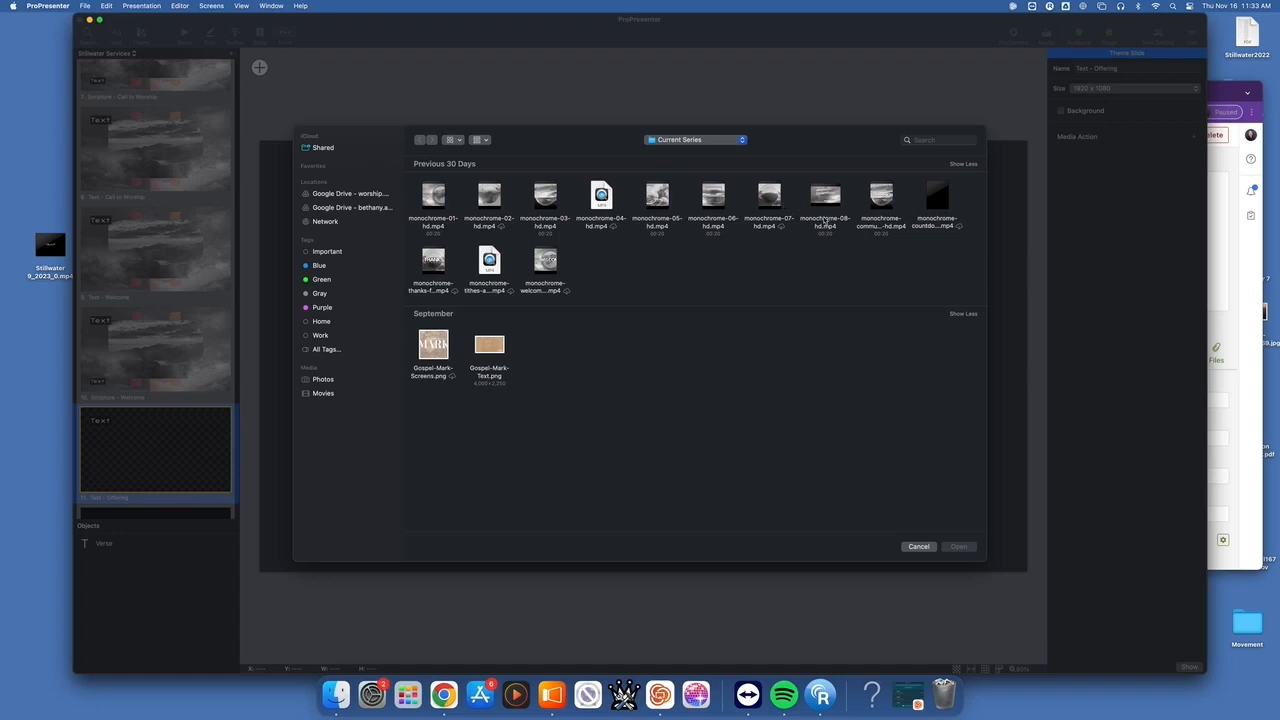
{"action": "left_click", "coordinate": [826, 218]}
{"action": "left_click", "coordinate": [959, 546]}
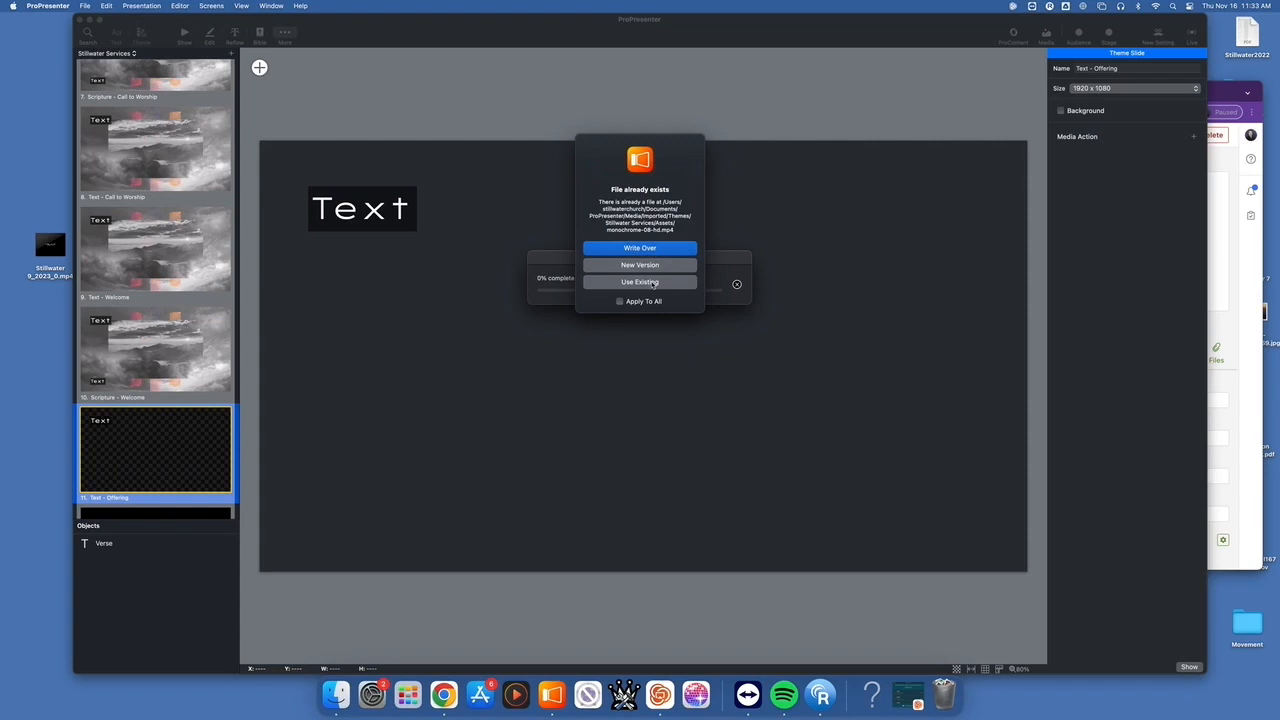
{"action": "left_click", "coordinate": [653, 283]}
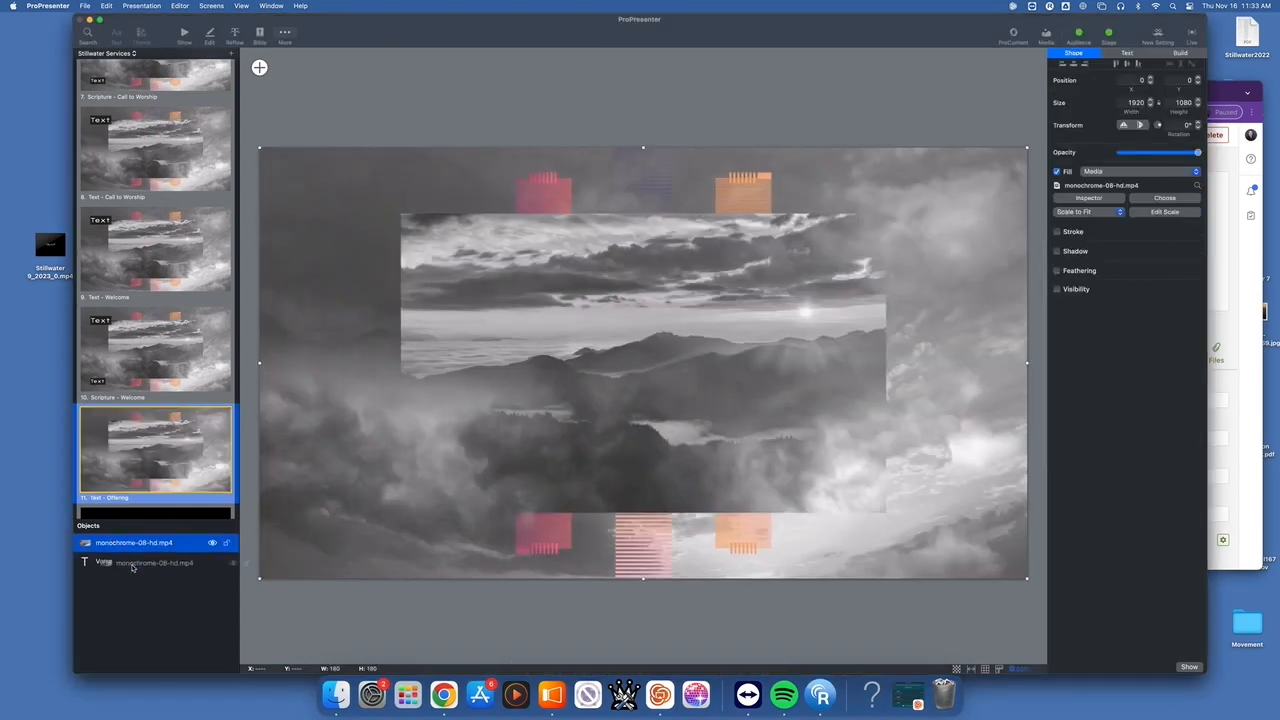
{"action": "left_click_drag", "start_coordinate": [115, 580], "coordinate": [114, 580]}
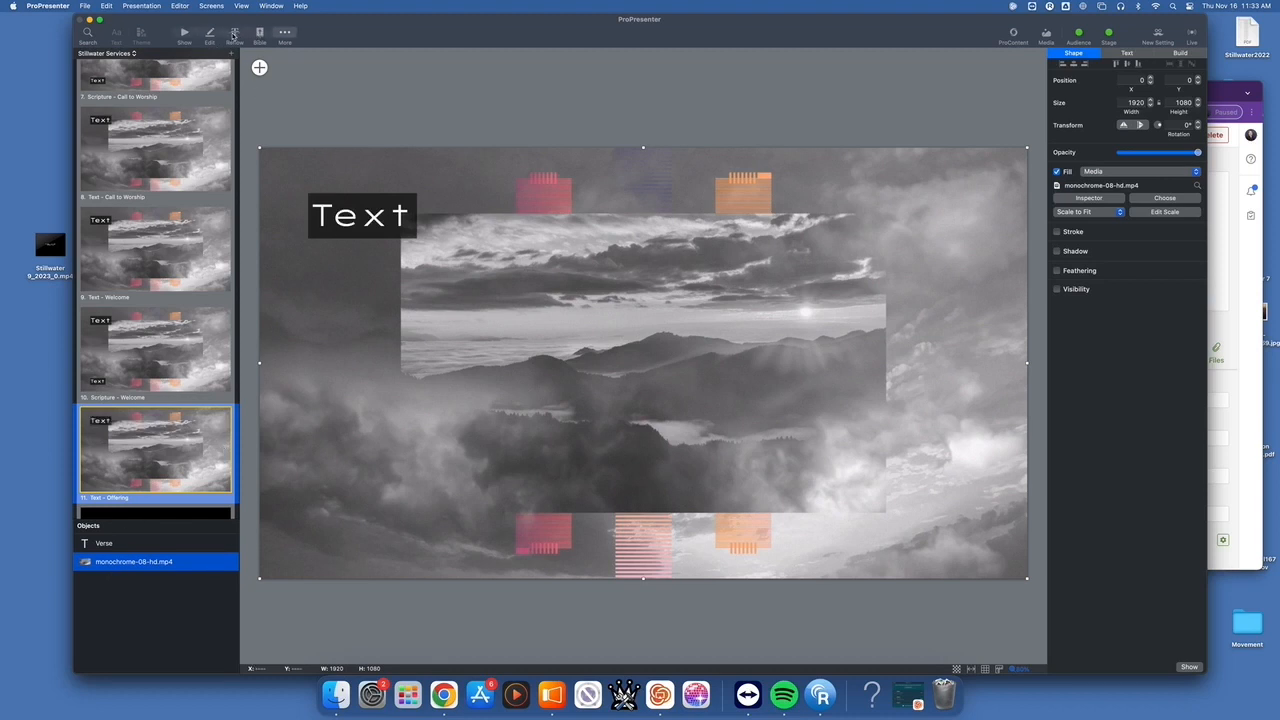
Return to the Reflow Editor and reapply the updated "Text - Offering" theme to all four prayer slides.
{"action": "left_click", "coordinate": [234, 38]}
{"action": "left_click", "coordinate": [819, 155]}
{"action": "left_click", "coordinate": [791, 282], "text": "shift"}
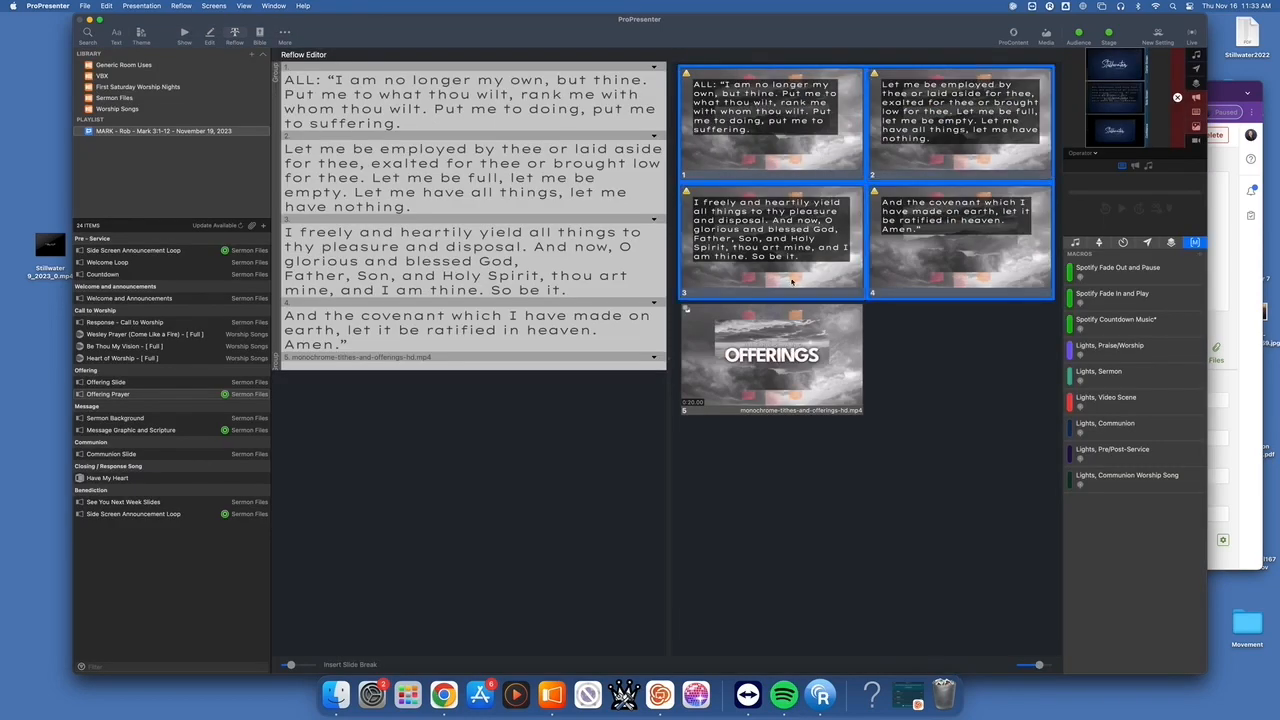
{"action": "right_click", "coordinate": [884, 178]}
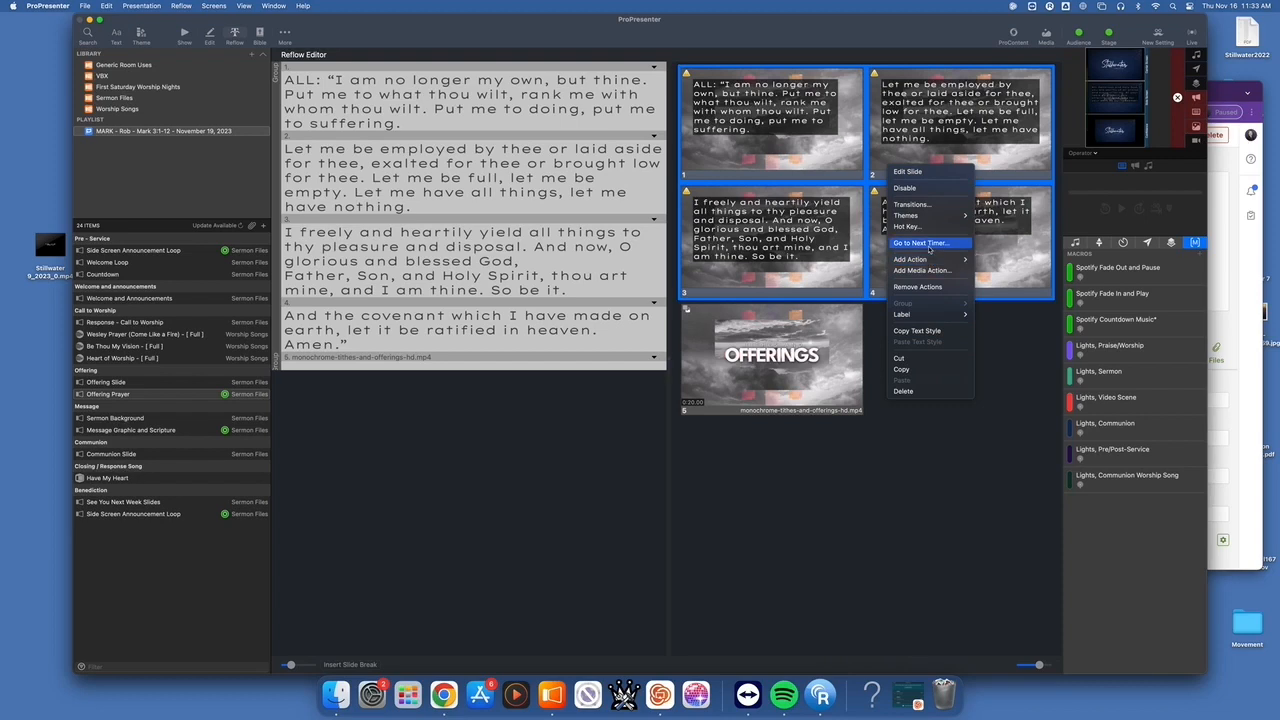
{"action": "mouse_move", "coordinate": [924, 218]}
{"action": "mouse_move", "coordinate": [1050, 556]}
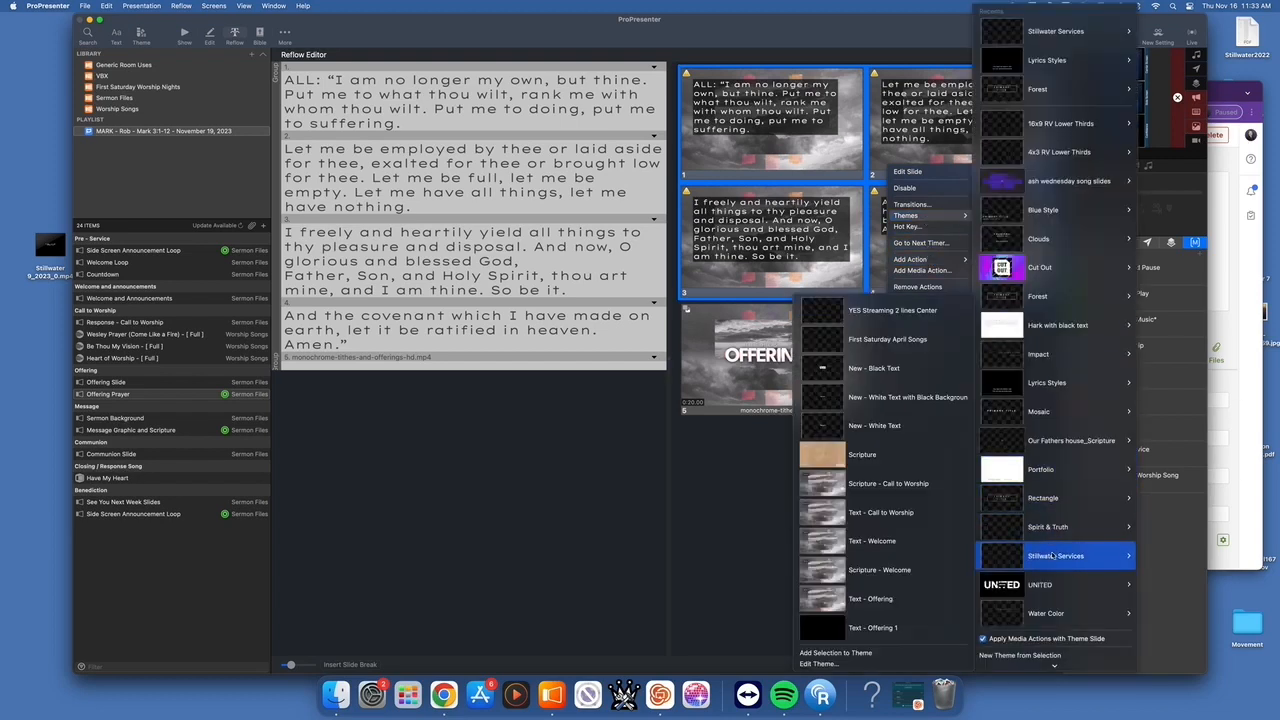
{"action": "left_click", "coordinate": [908, 598]}
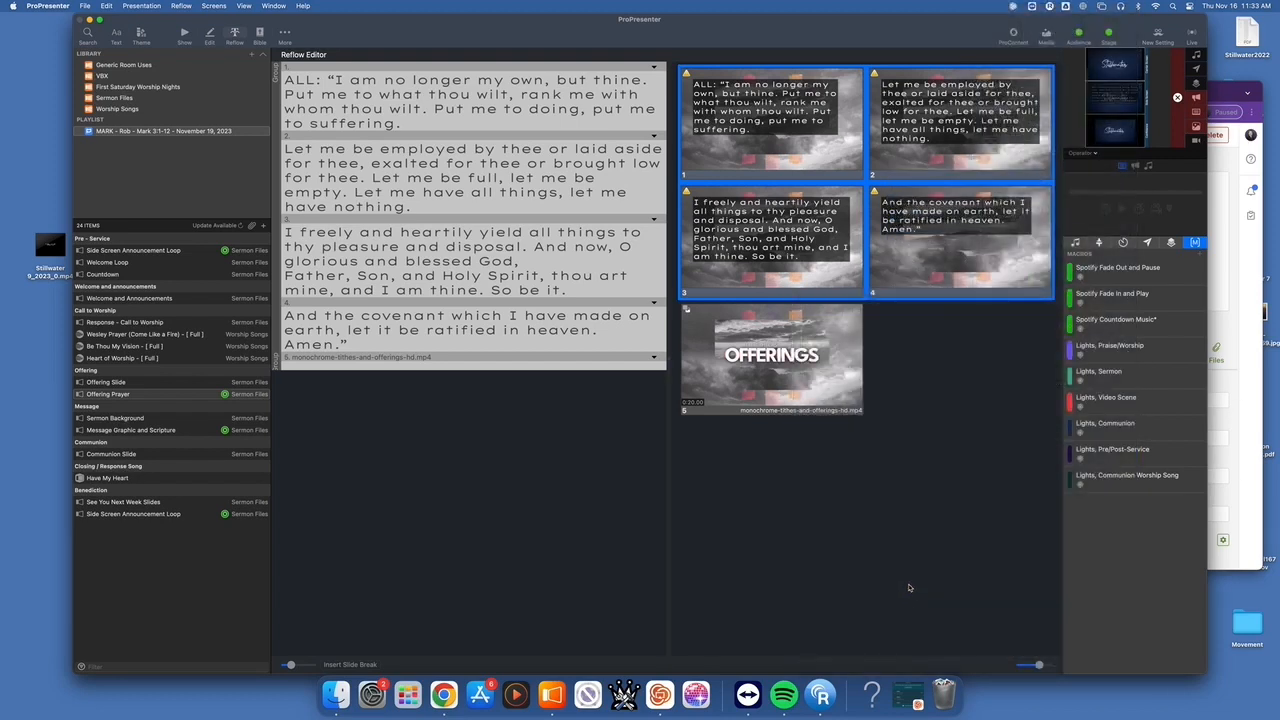
{"action": "left_click", "coordinate": [934, 381]}
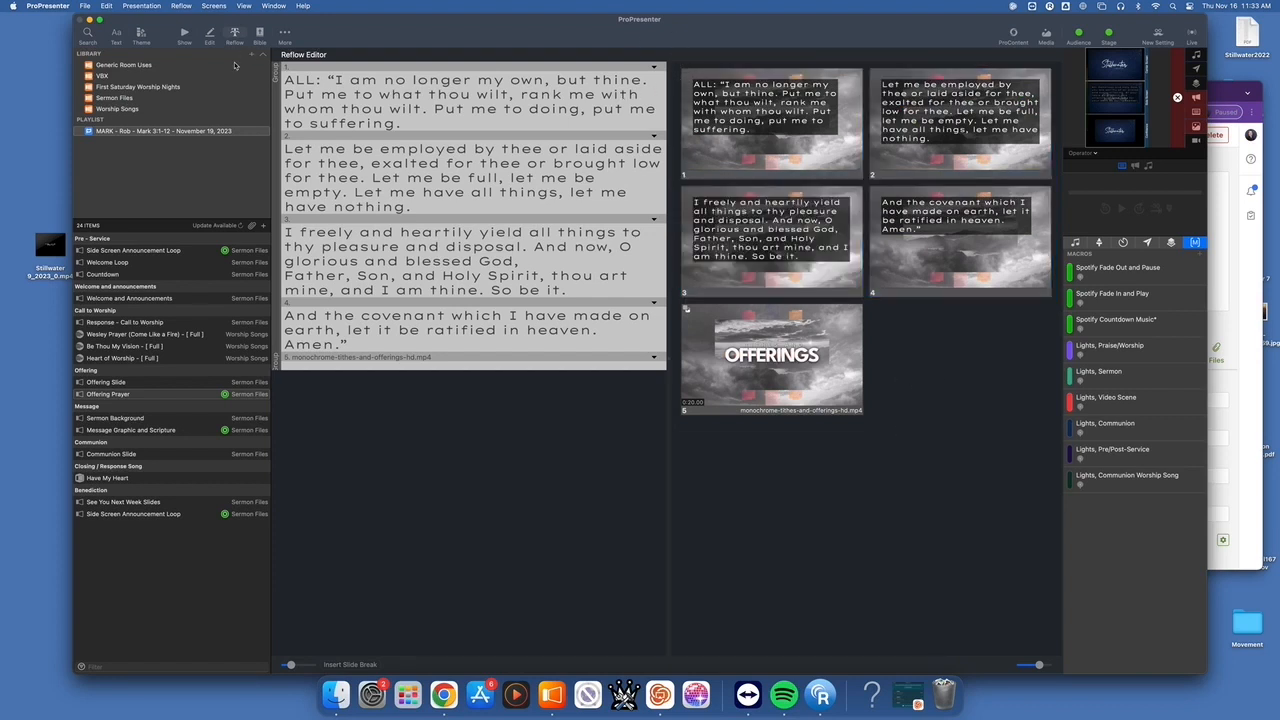
Return to the playlist's slide view and remove the Clear Announcement action from the Sermon Background slide.
{"action": "left_click", "coordinate": [185, 35]}
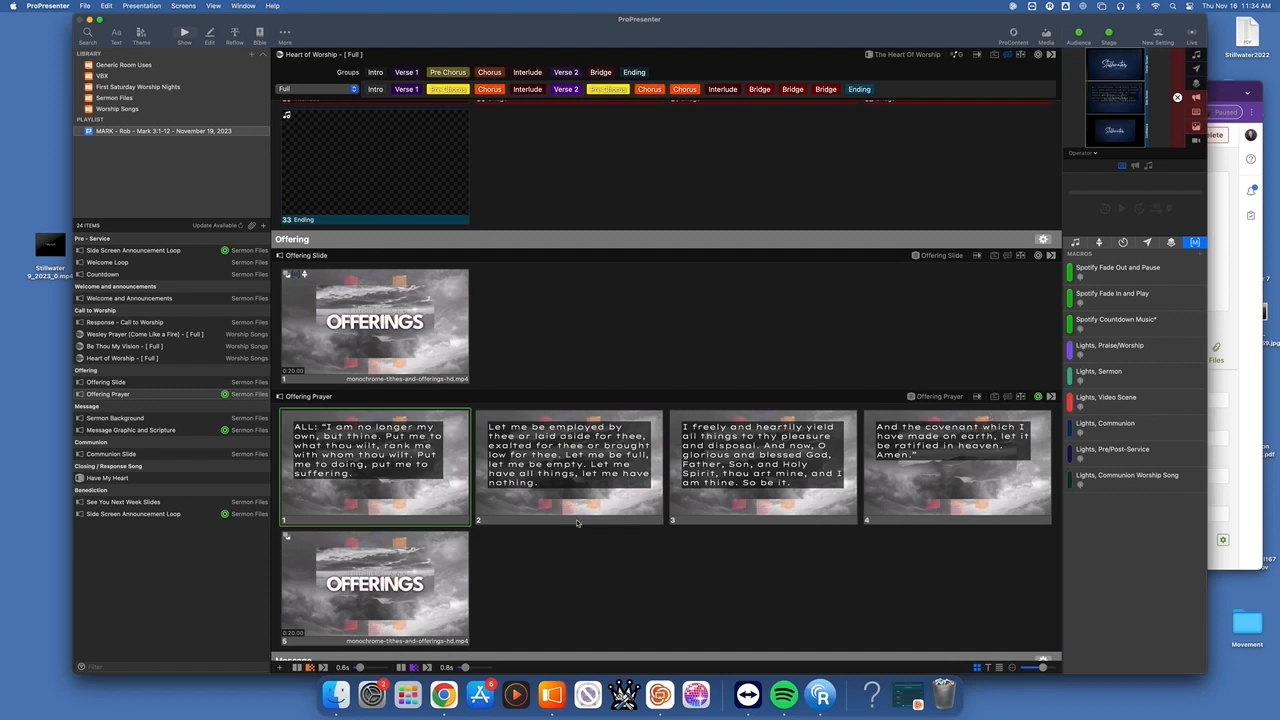
{"action": "scroll", "coordinate": [549, 480], "scroll_direction": "down", "scroll_amount": 5}
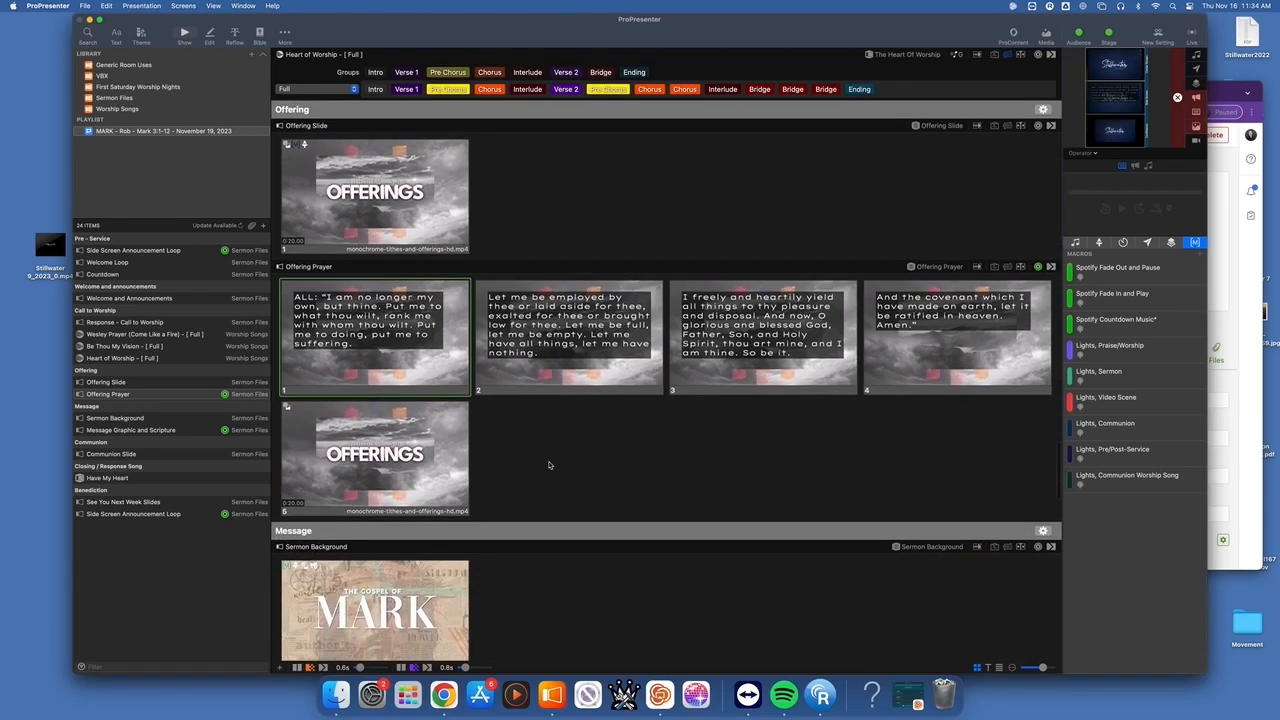
{"action": "scroll", "coordinate": [550, 459], "scroll_direction": "down", "scroll_amount": 2}
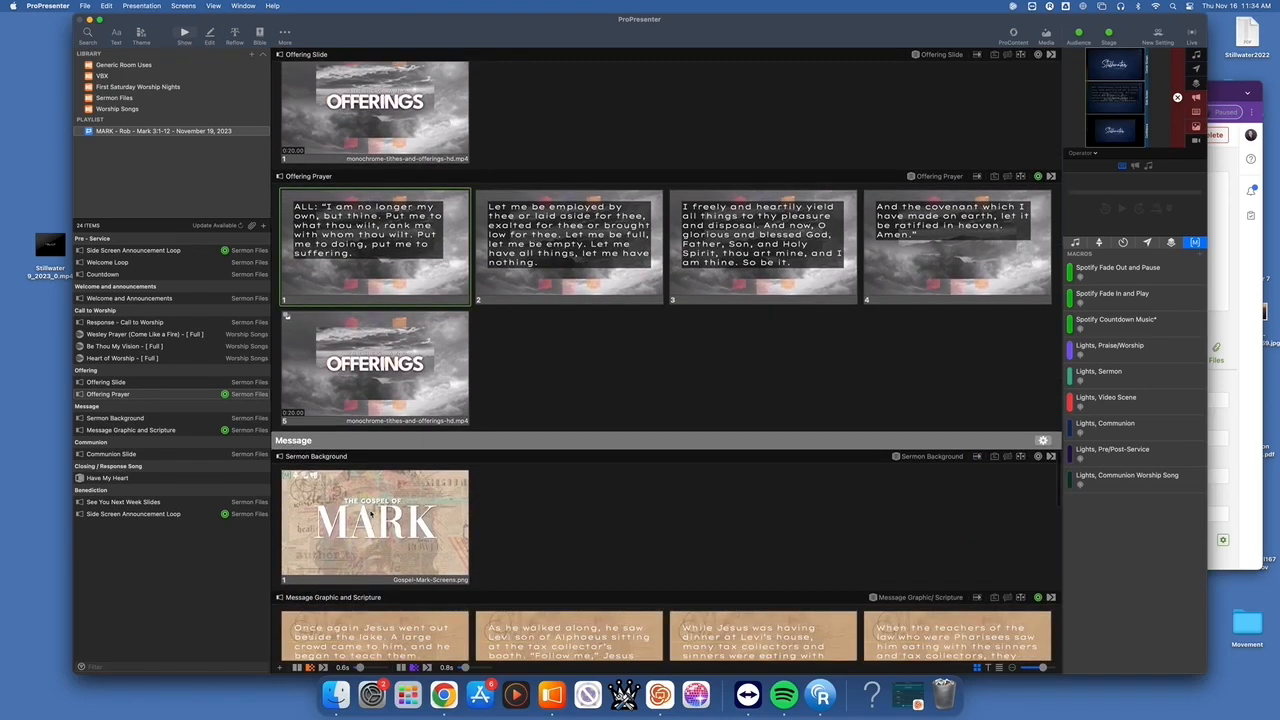
{"action": "scroll", "coordinate": [338, 487], "scroll_direction": "down", "scroll_amount": 1}
{"action": "right_click", "coordinate": [343, 482]}
{"action": "mouse_move", "coordinate": [378, 505]}
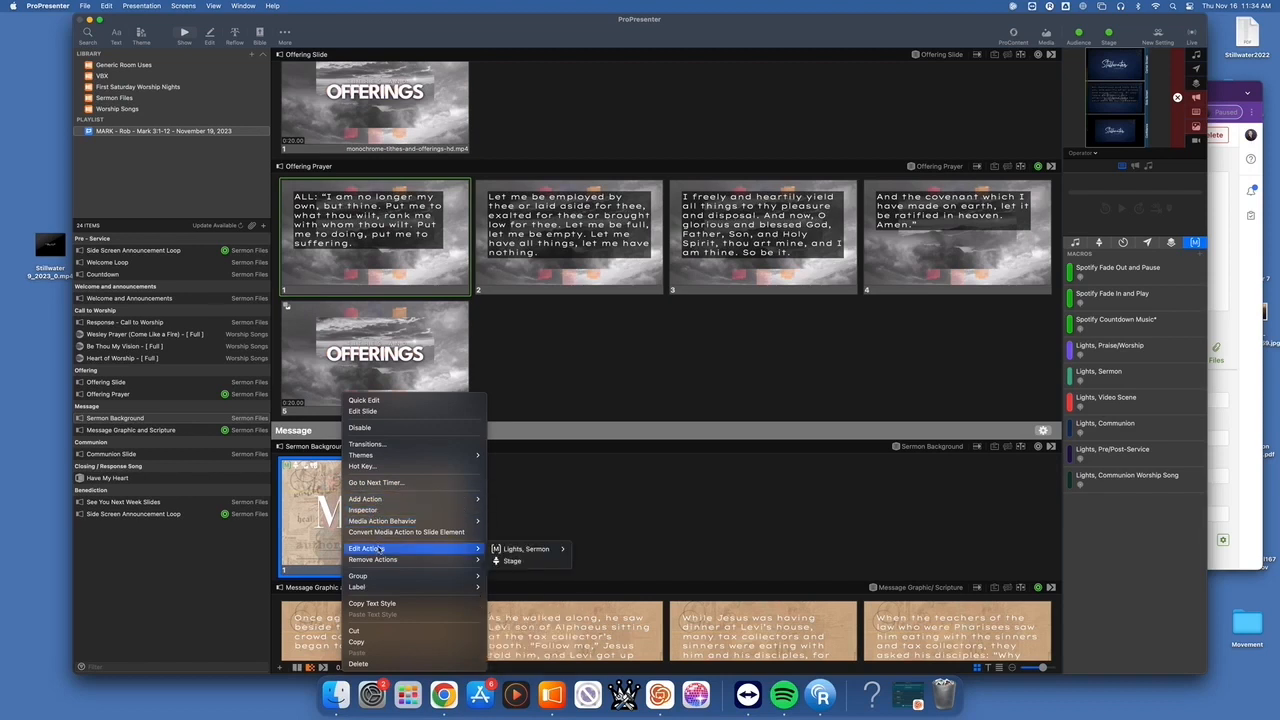
{"action": "mouse_move", "coordinate": [400, 560]}
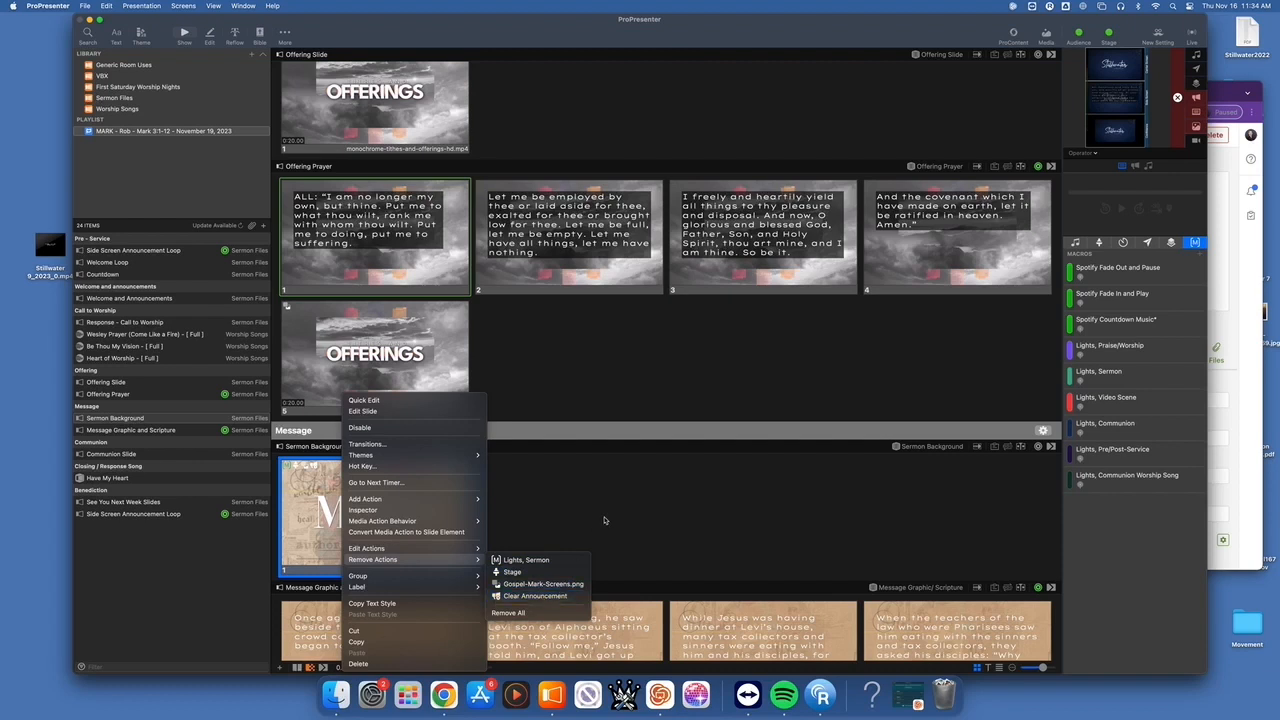
{"action": "left_click", "coordinate": [543, 597]}
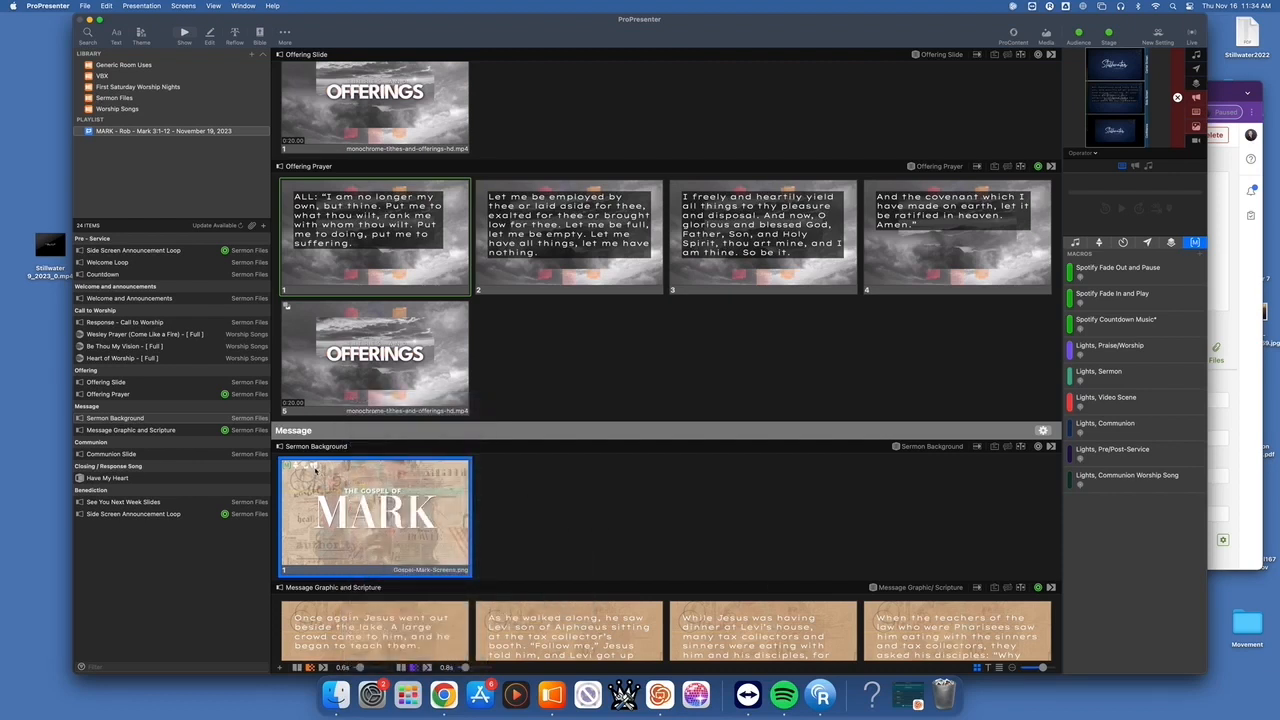
{"action": "left_click", "coordinate": [578, 481]}
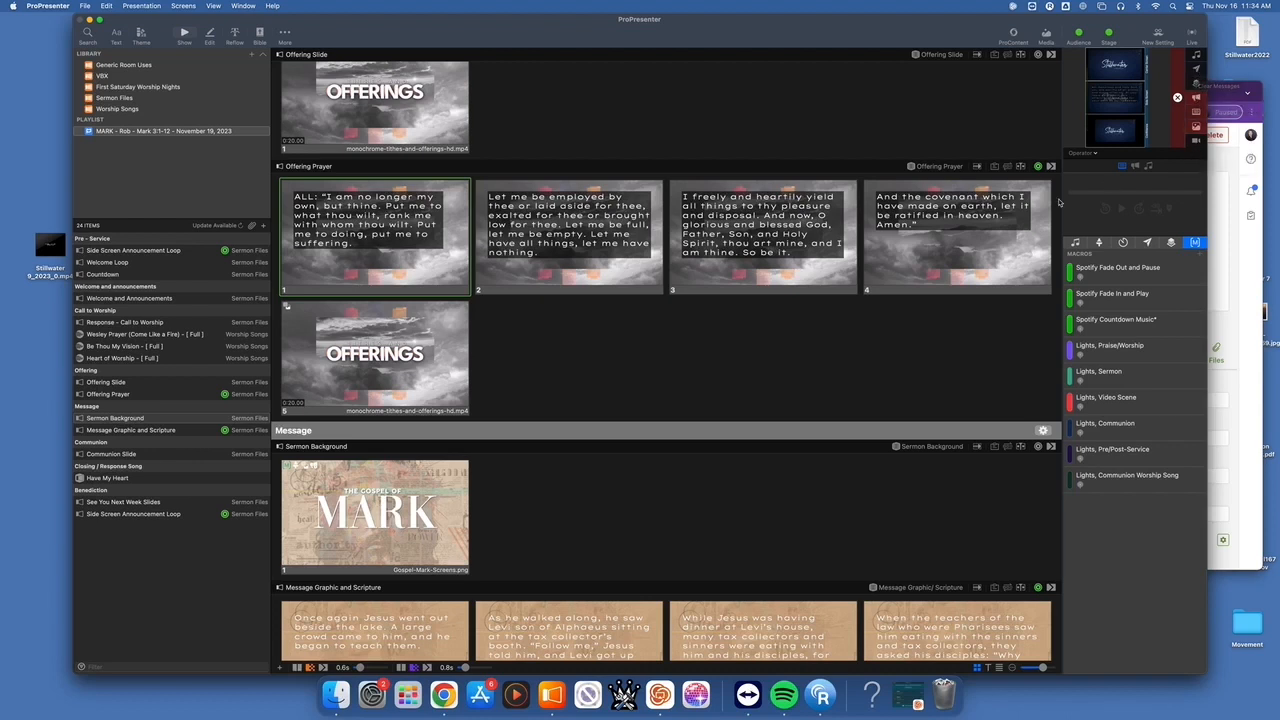
Open the import options for the MultiTracks version of "Have My Heart" by Maverick City Music for the closing song placeholder.
{"action": "left_click", "coordinate": [106, 479]}
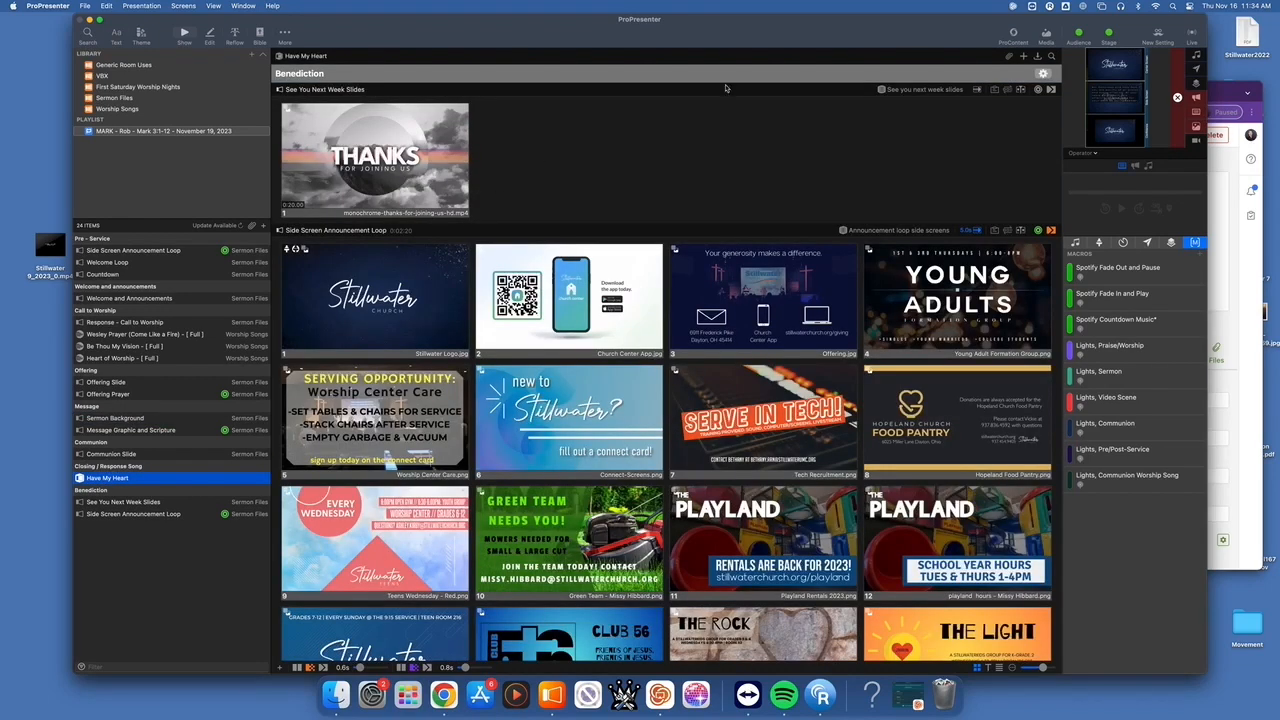
{"action": "left_click", "coordinate": [1051, 57]}
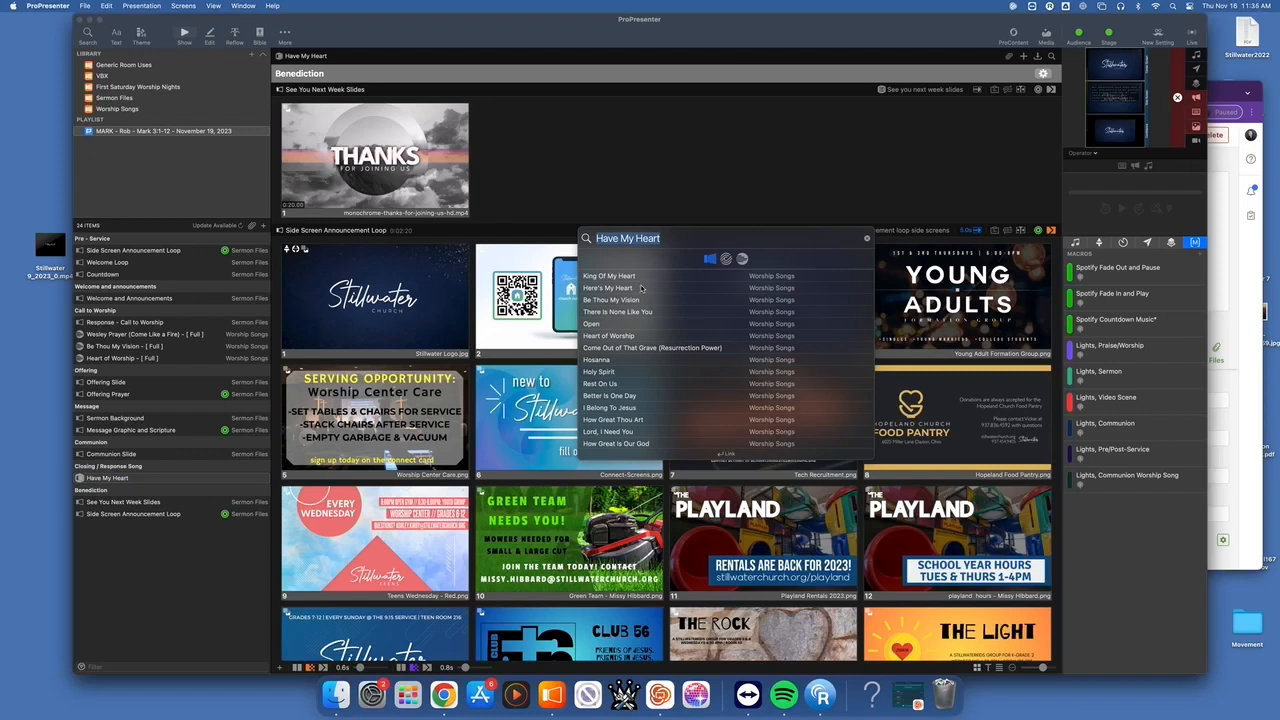
{"action": "scroll", "coordinate": [662, 318], "scroll_direction": "down", "scroll_amount": 1}
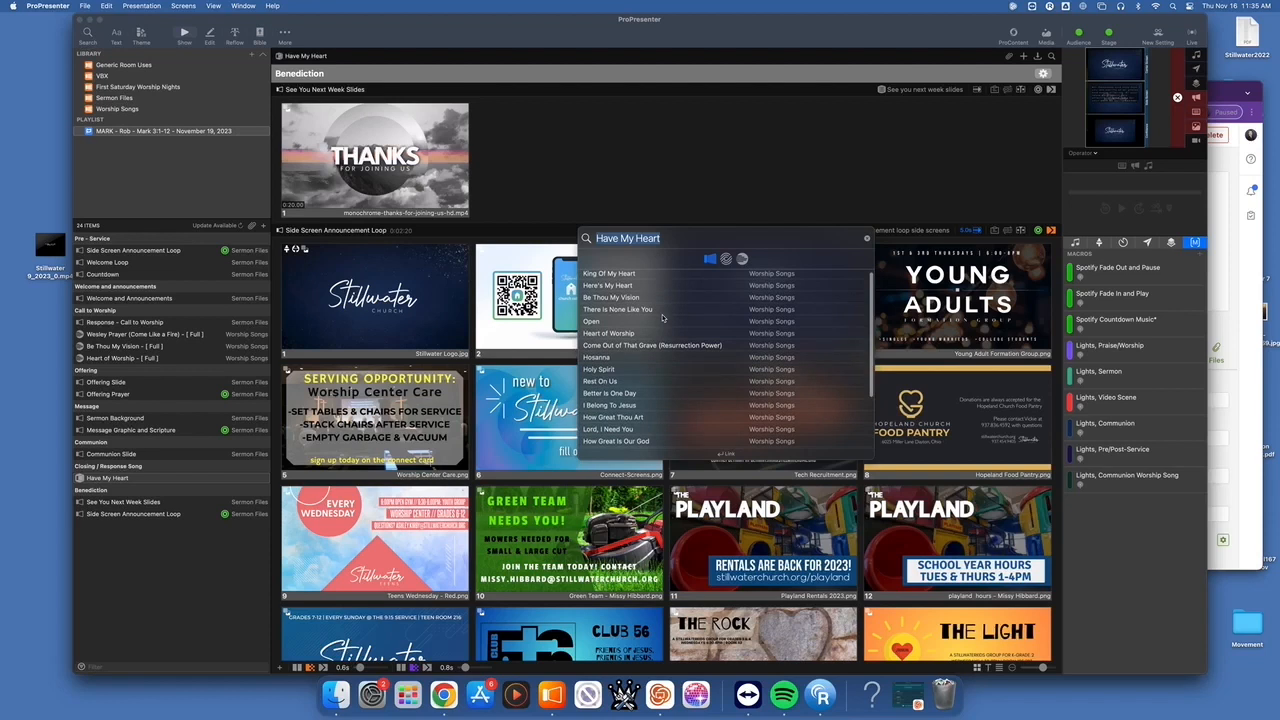
{"action": "scroll", "coordinate": [660, 316], "scroll_direction": "up", "scroll_amount": 1}
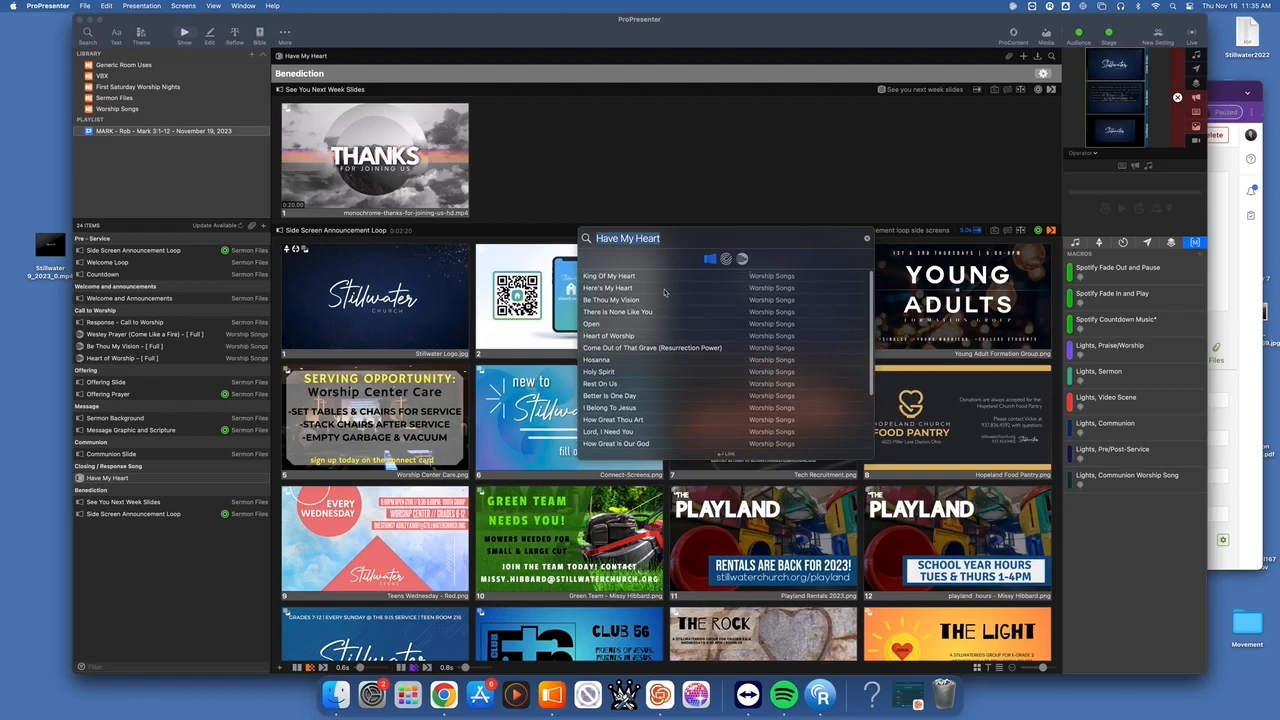
{"action": "left_click", "coordinate": [742, 259]}
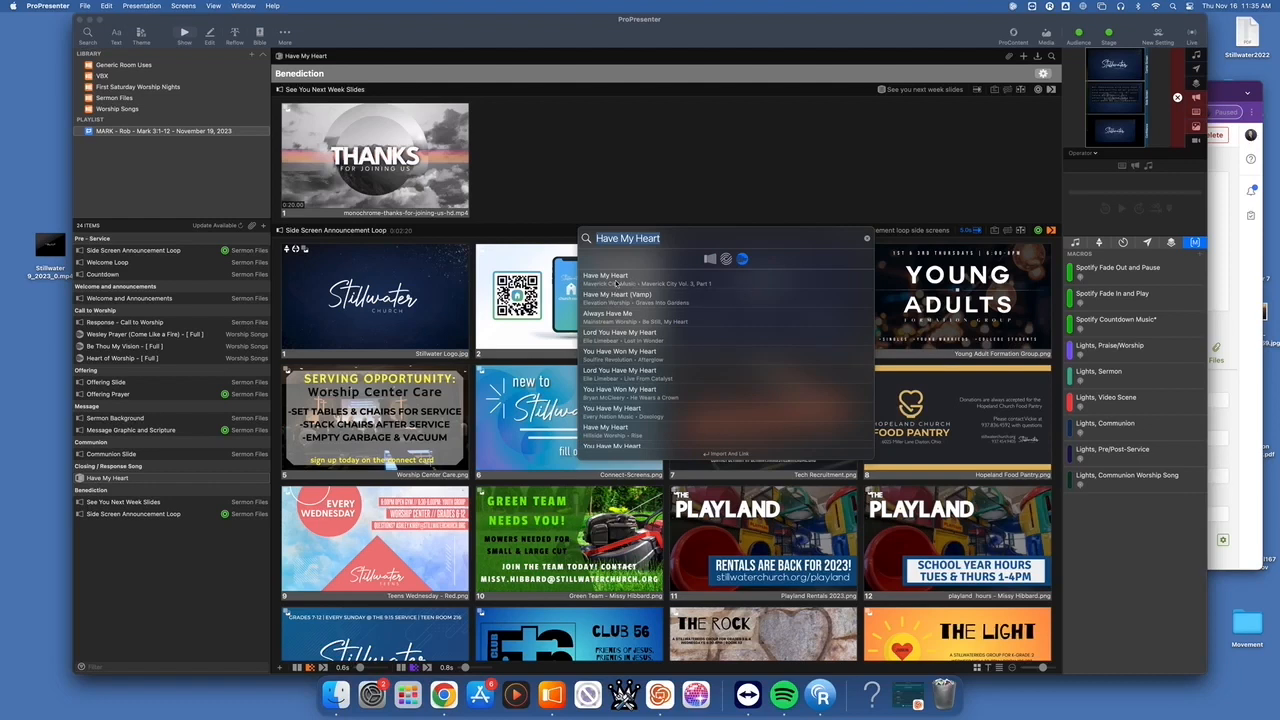
{"action": "left_click", "coordinate": [615, 280]}
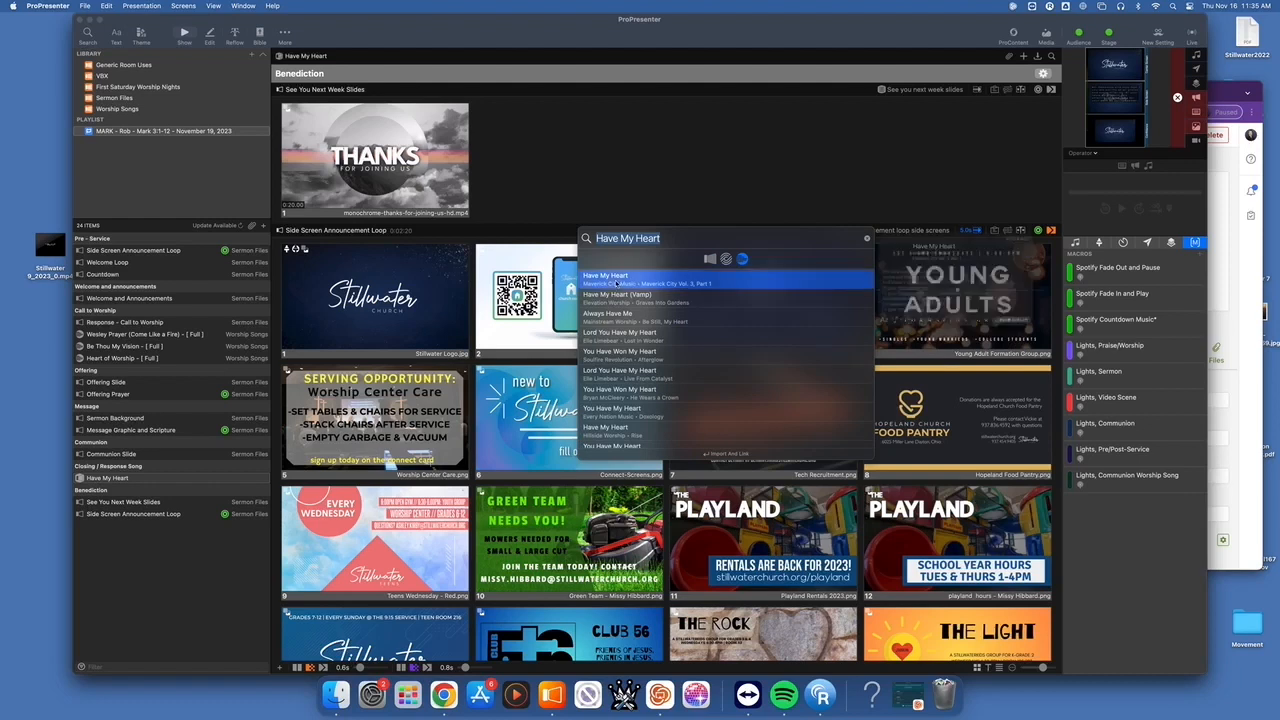
{"action": "left_click", "coordinate": [1105, 347]}
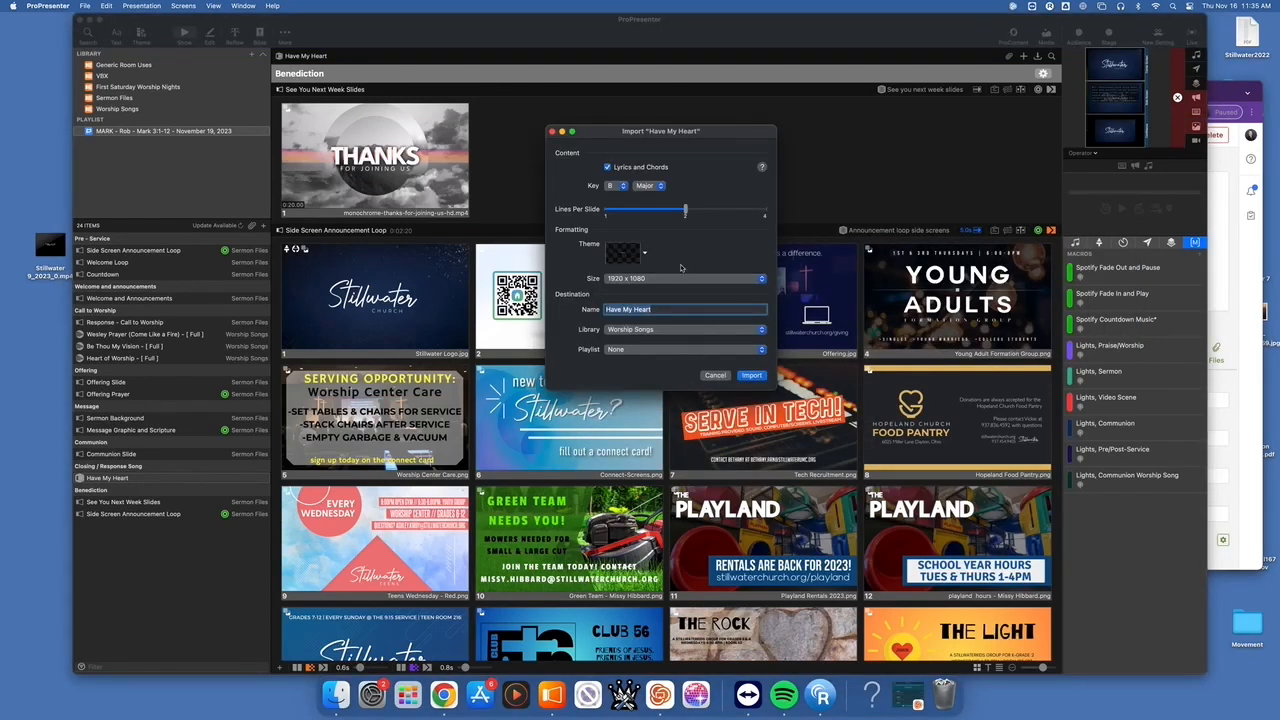
Set the import key of "Have My Heart" to A and import the song into the Worship Songs library.
{"action": "left_click", "coordinate": [615, 186]}
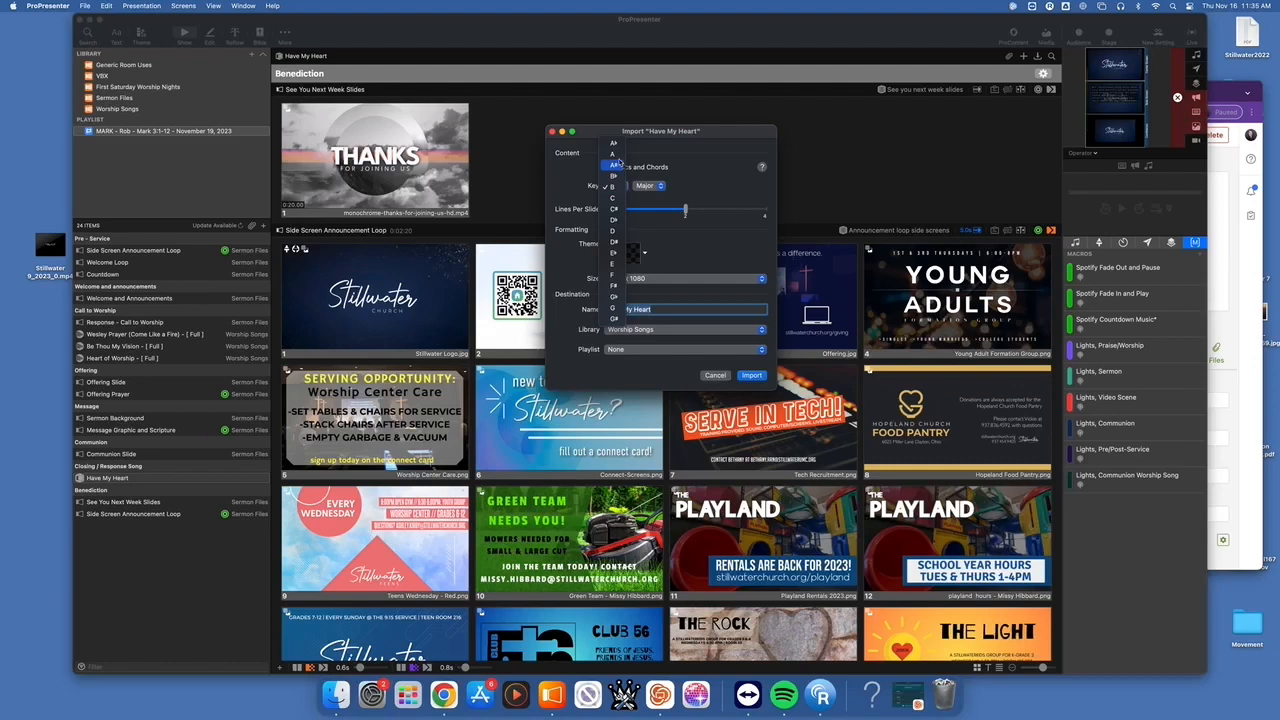
{"action": "left_click", "coordinate": [613, 153]}
{"action": "left_click", "coordinate": [748, 377]}
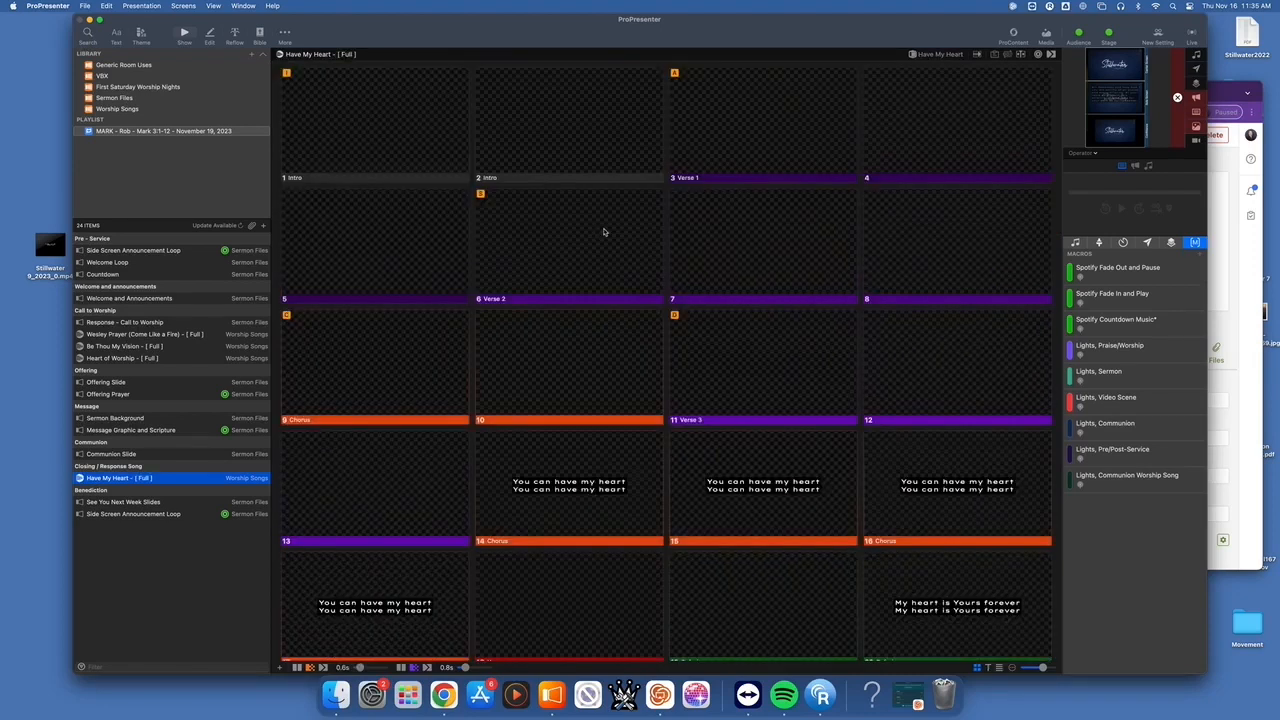
Show the arrangement of "Have My Heart" and remove the second Intro from the Full arrangement.
{"action": "left_click", "coordinate": [1009, 55]}
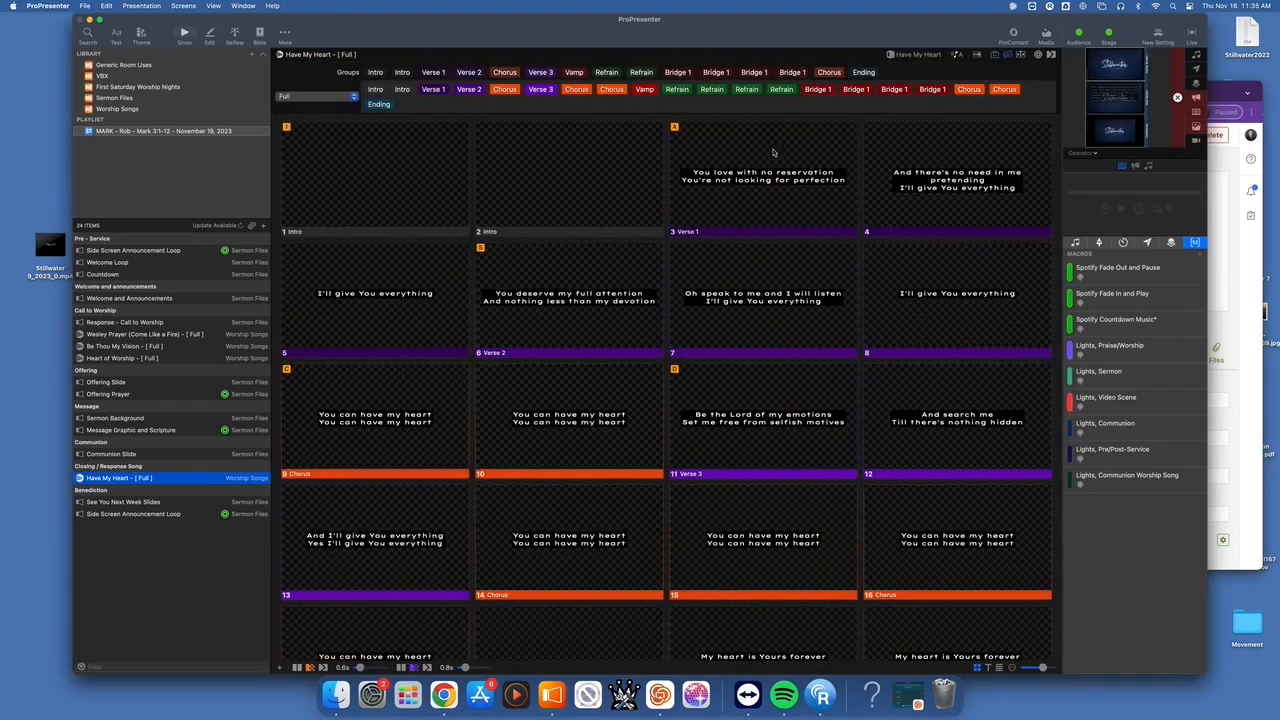
{"action": "mouse_move", "coordinate": [407, 91]}
{"action": "left_click", "coordinate": [407, 90]}
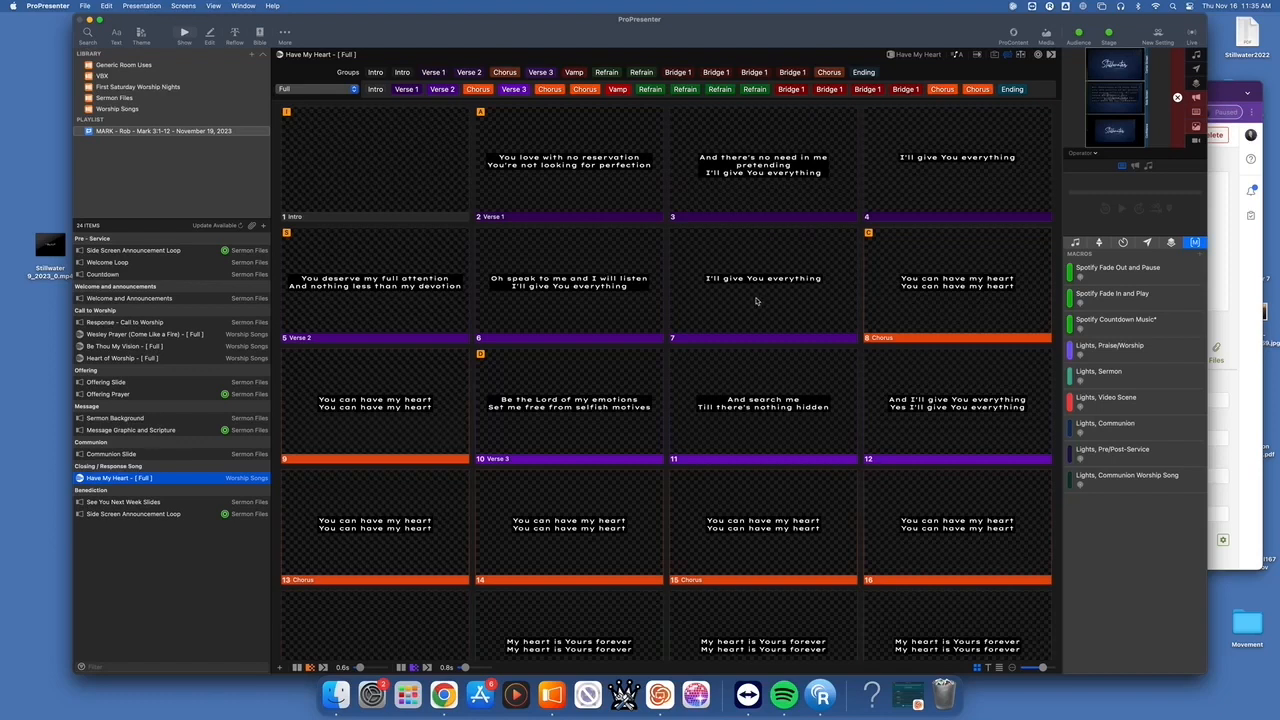
Add a Clear Audio action to the Ending slide of "Have My Heart".
{"action": "scroll", "coordinate": [756, 300], "scroll_direction": "down", "scroll_amount": 10}
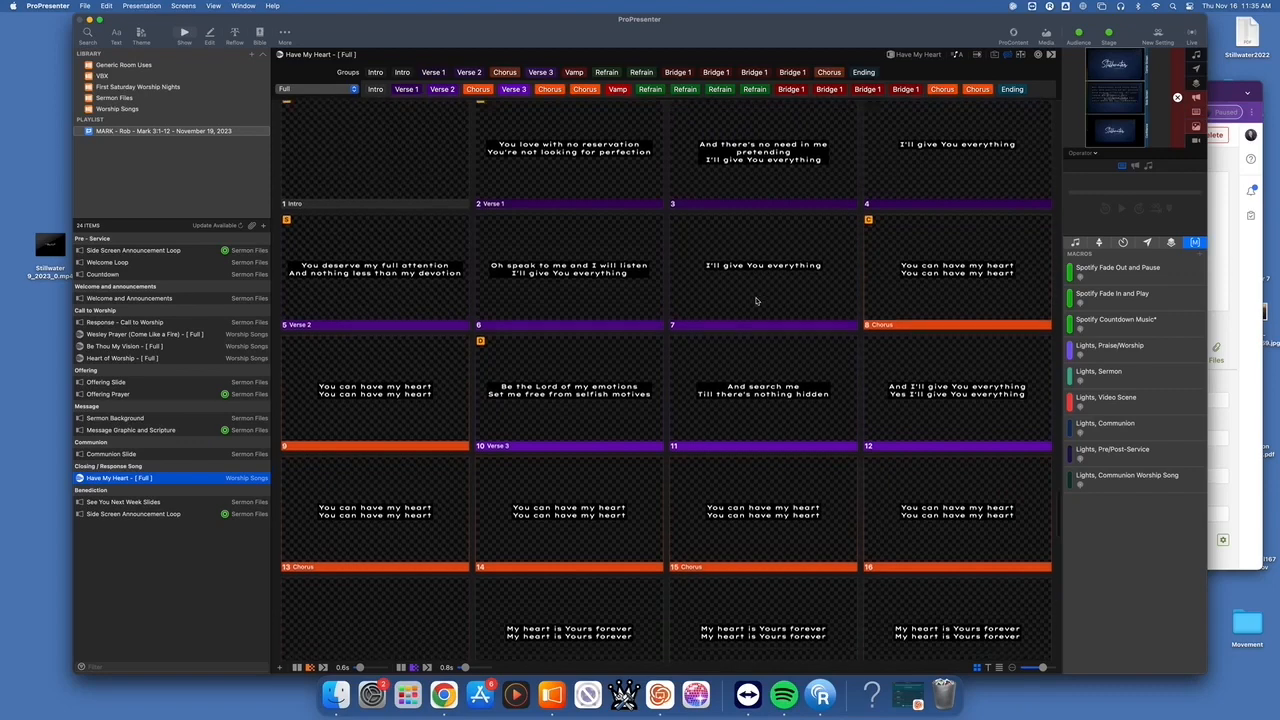
{"action": "scroll", "coordinate": [756, 300], "scroll_direction": "down", "scroll_amount": 8}
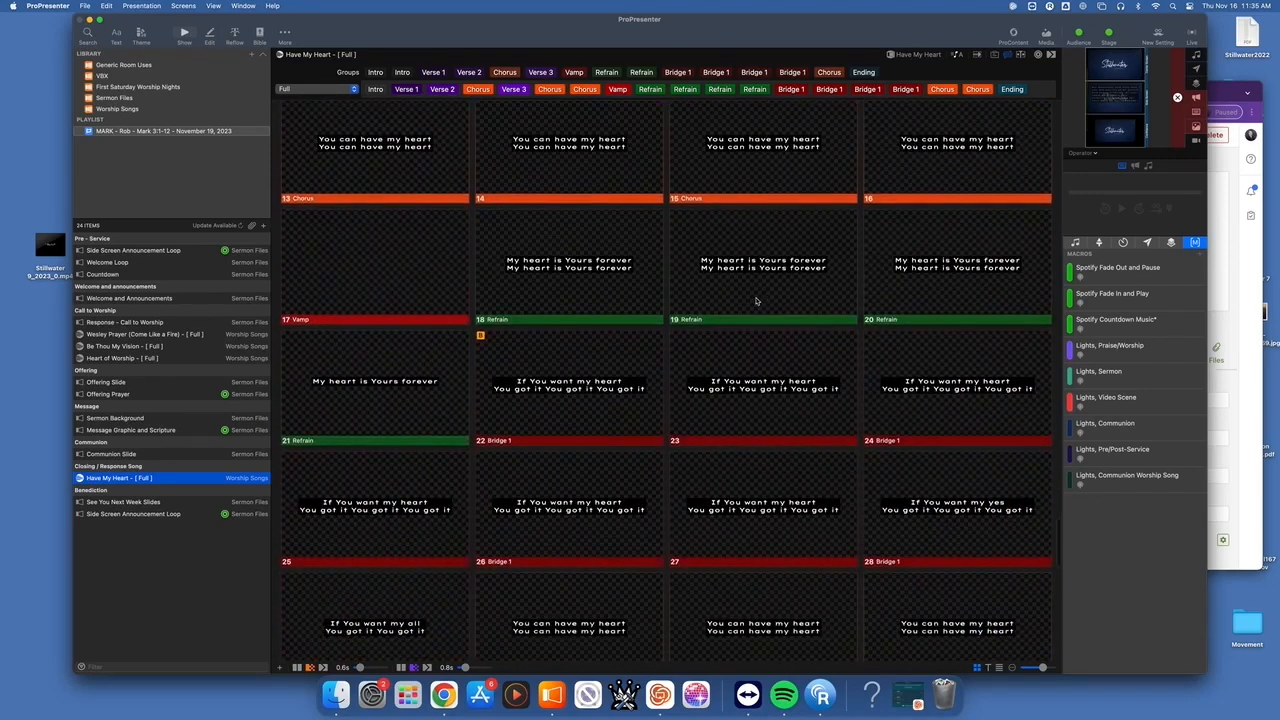
{"action": "scroll", "coordinate": [756, 300], "scroll_direction": "down", "scroll_amount": 2}
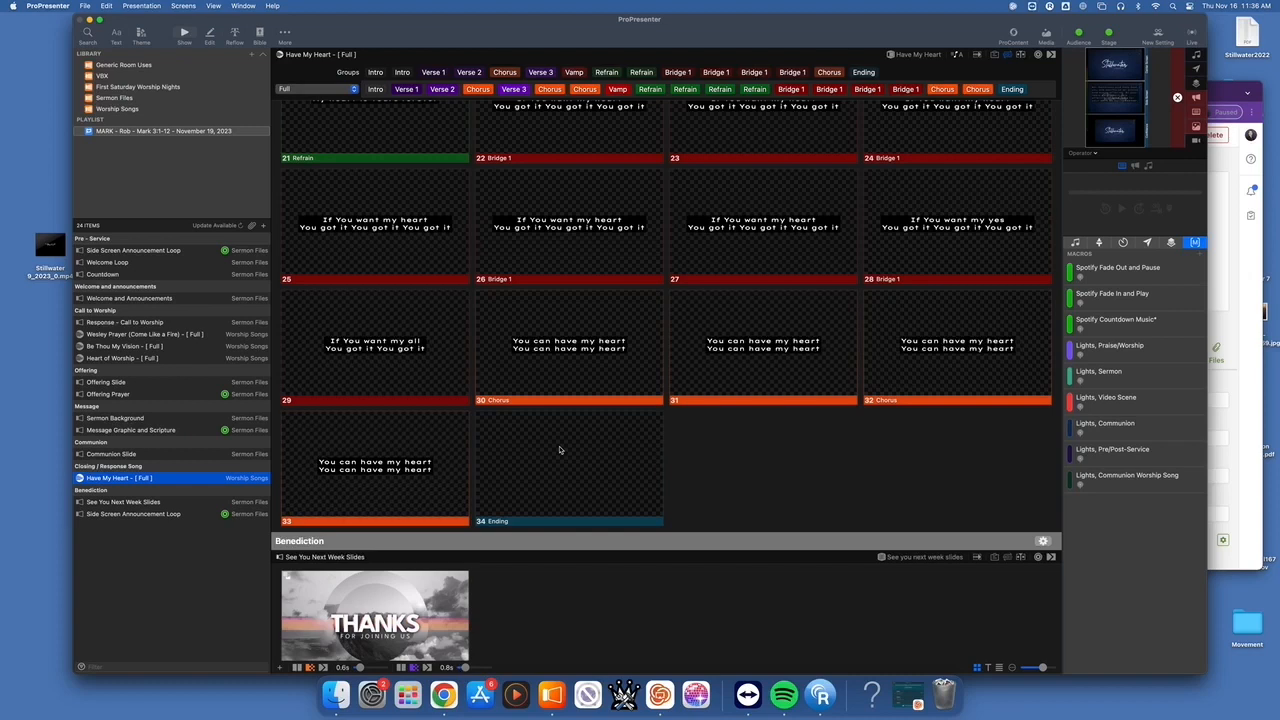
{"action": "right_click", "coordinate": [560, 450]}
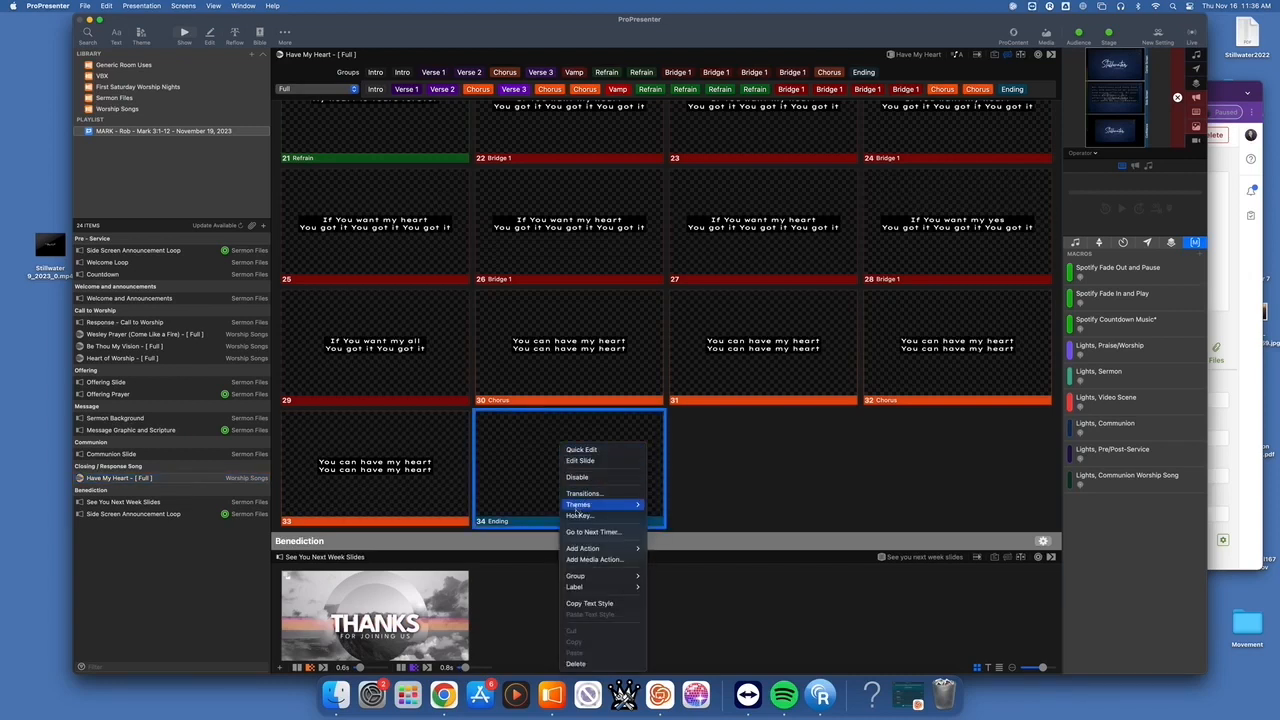
{"action": "mouse_move", "coordinate": [584, 550]}
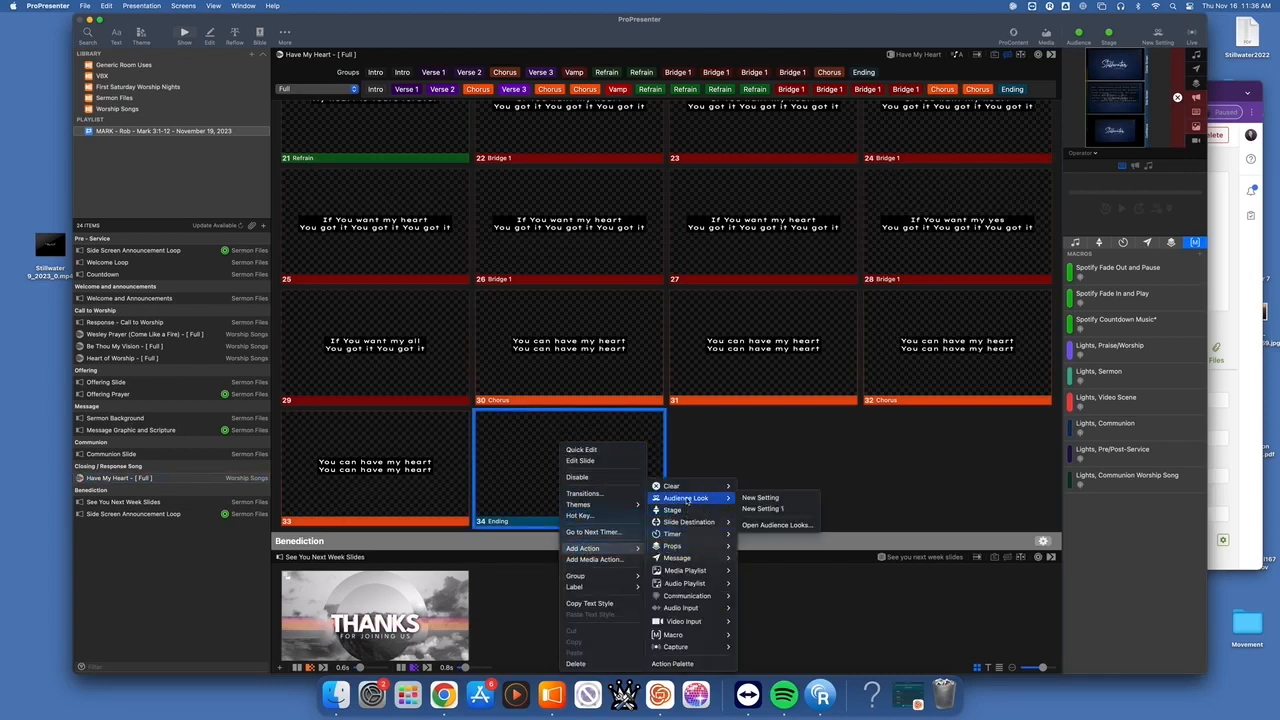
{"action": "mouse_move", "coordinate": [740, 487]}
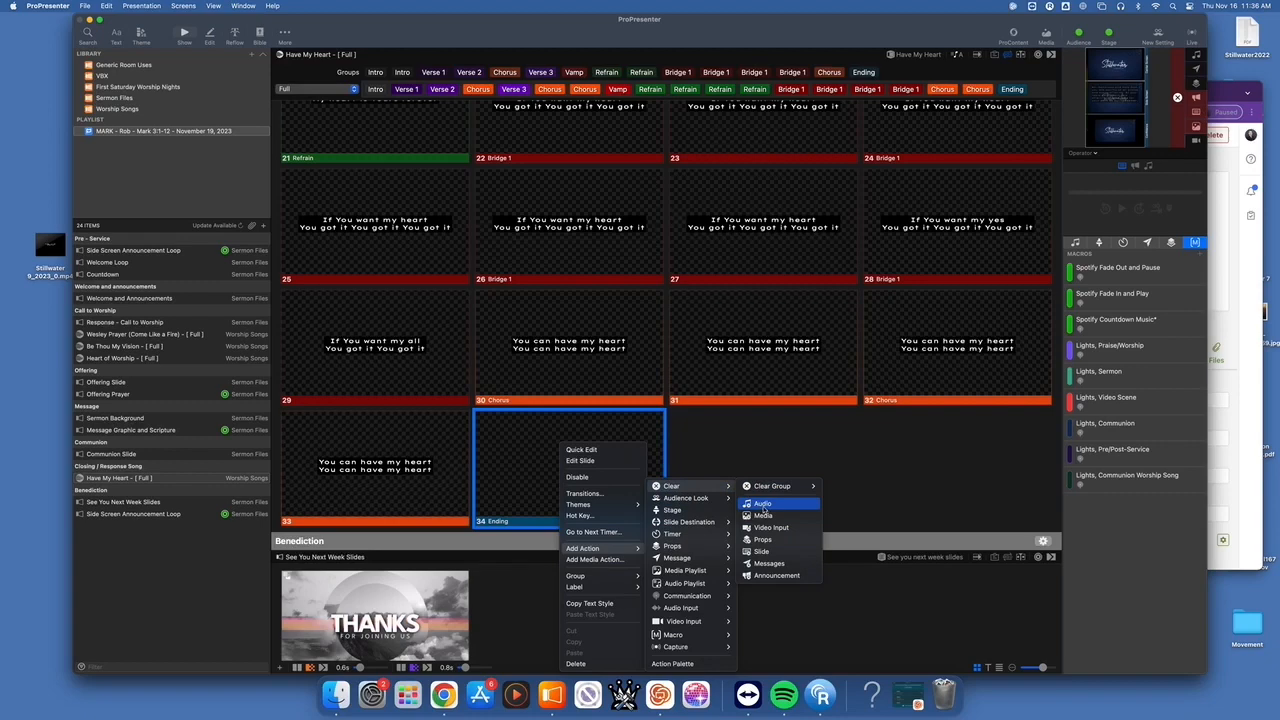
{"action": "left_click", "coordinate": [763, 504]}
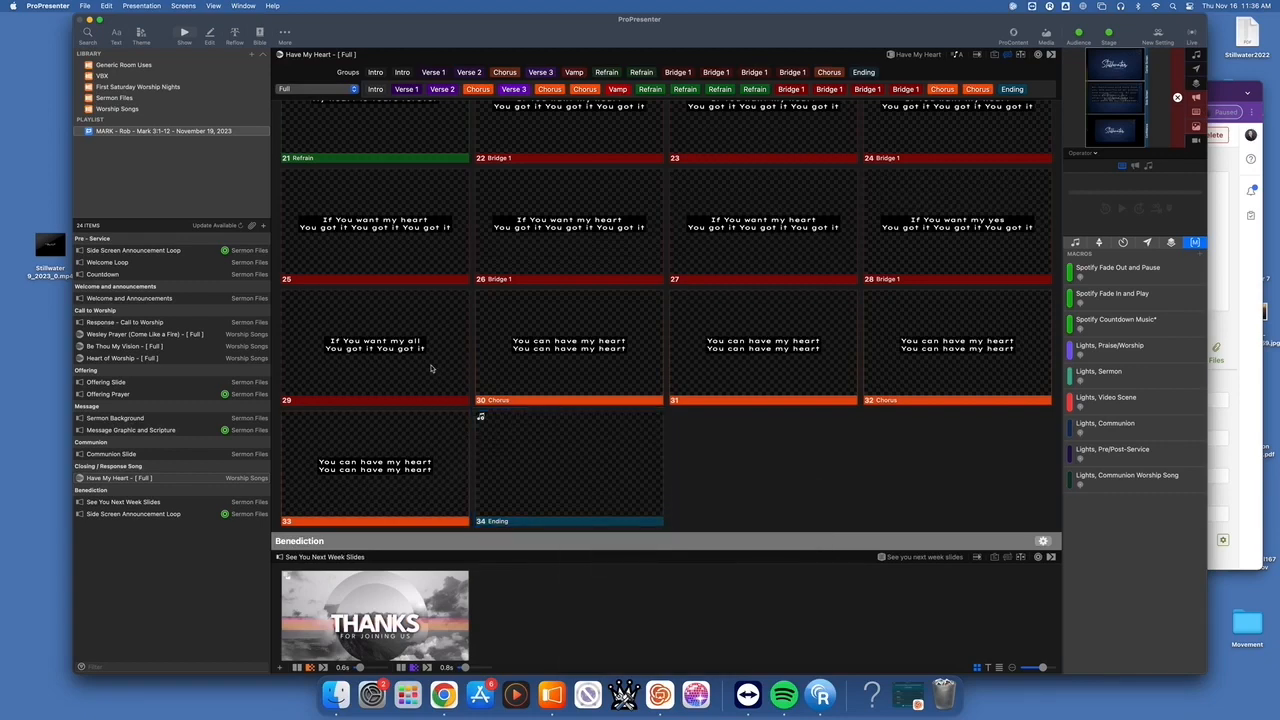
Add the Ambient_Pad_A track from the Worship Pads A playlist to the Intro slide of "Have My Heart".
{"action": "scroll", "coordinate": [431, 369], "scroll_direction": "up", "scroll_amount": 5}
{"action": "scroll", "coordinate": [431, 369], "scroll_direction": "up", "scroll_amount": 8}
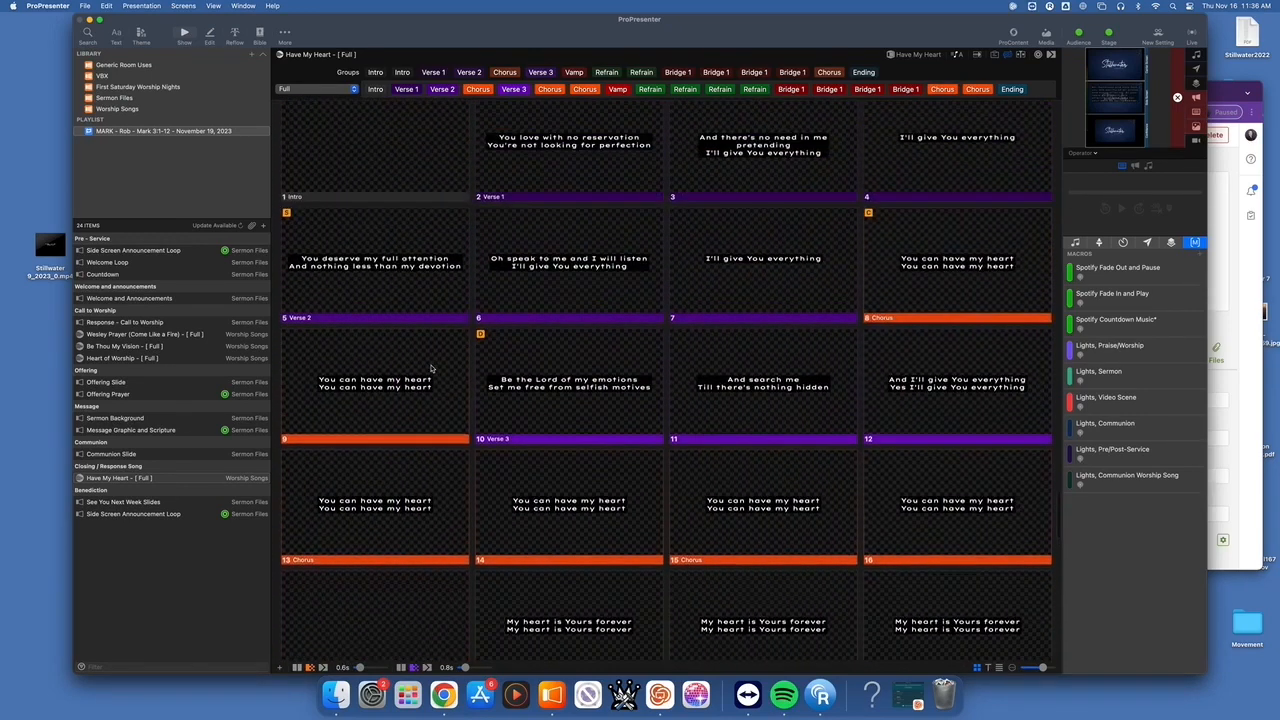
{"action": "scroll", "coordinate": [431, 369], "scroll_direction": "up", "scroll_amount": 2}
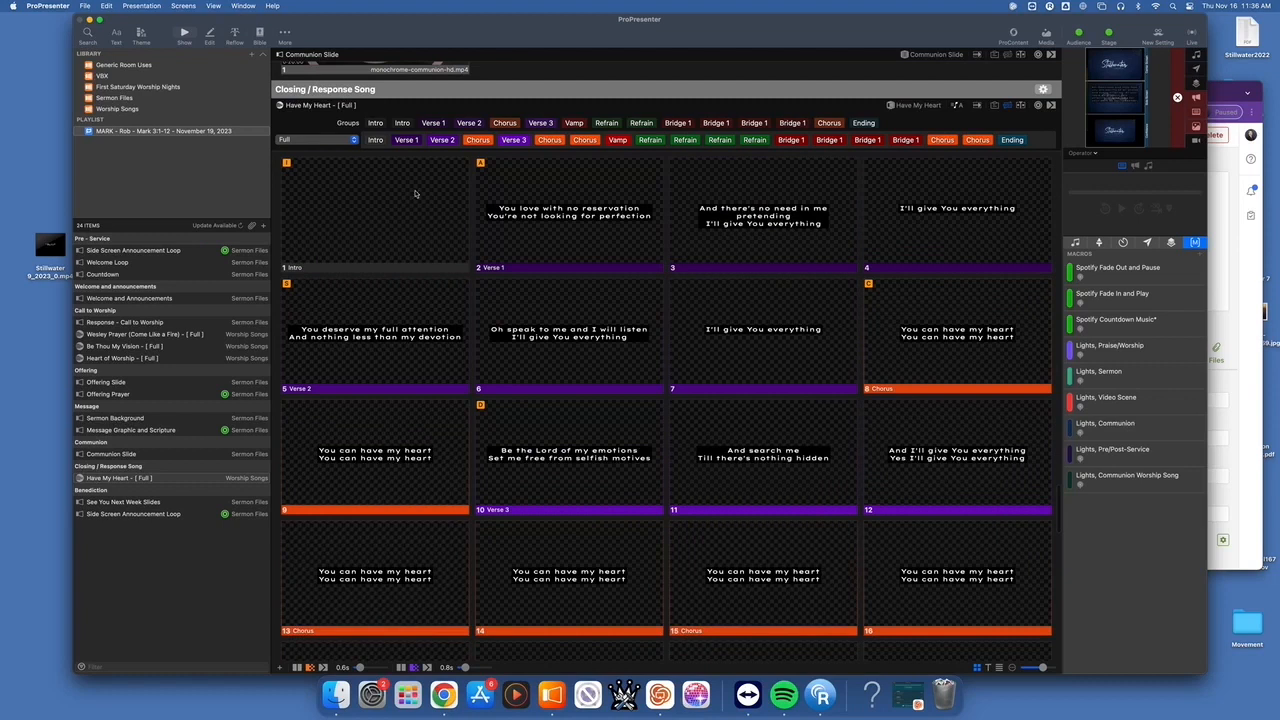
{"action": "scroll", "coordinate": [425, 200], "scroll_direction": "up", "scroll_amount": 4}
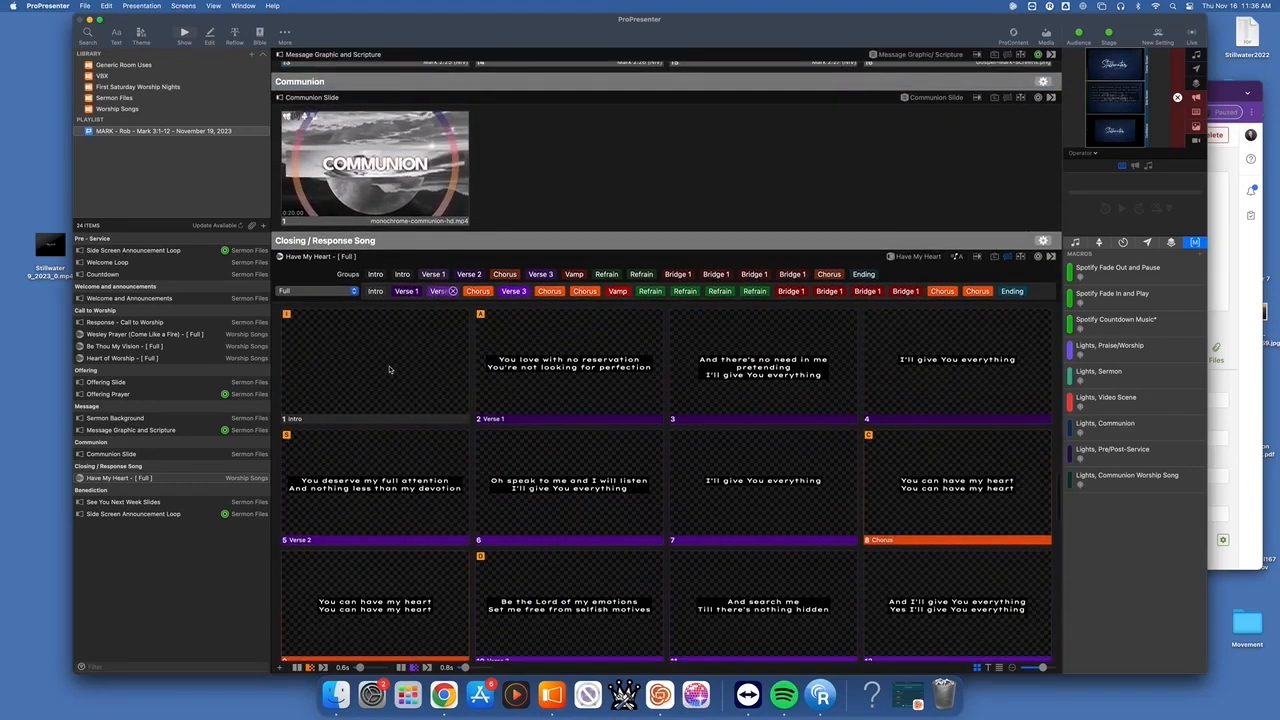
{"action": "left_click", "coordinate": [1075, 244]}
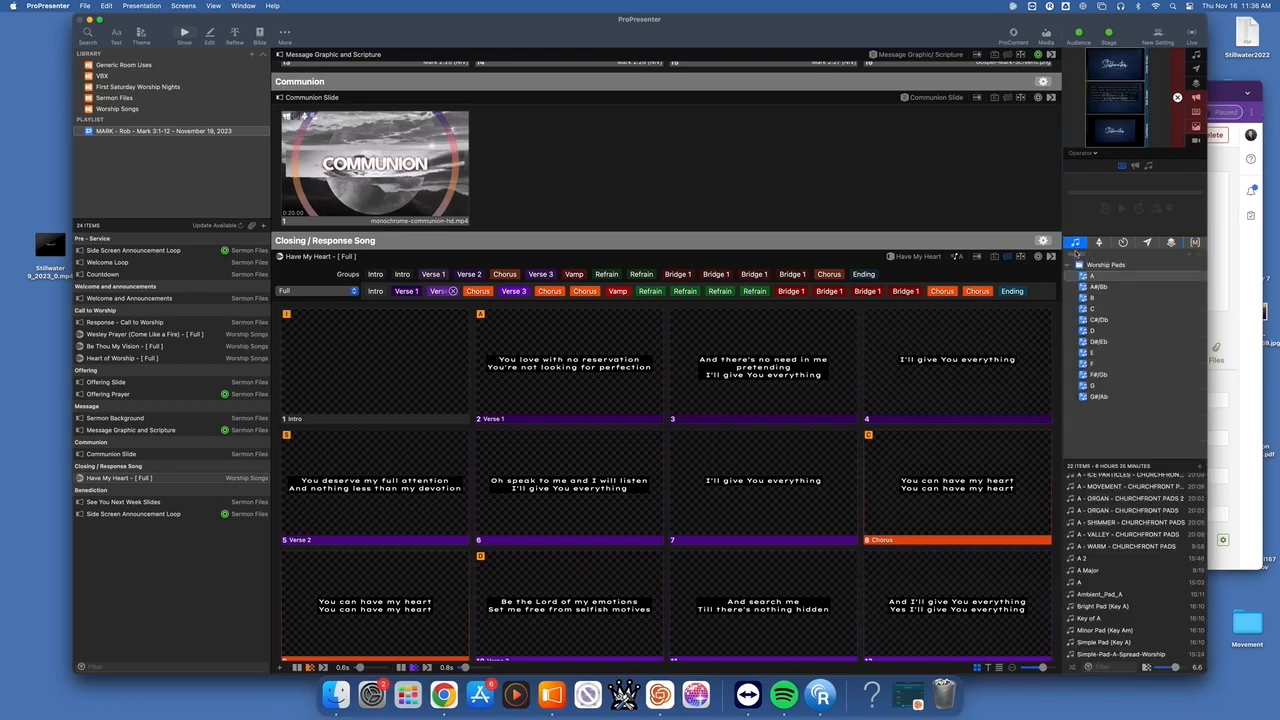
{"action": "scroll", "coordinate": [1111, 603], "scroll_direction": "down", "scroll_amount": 1}
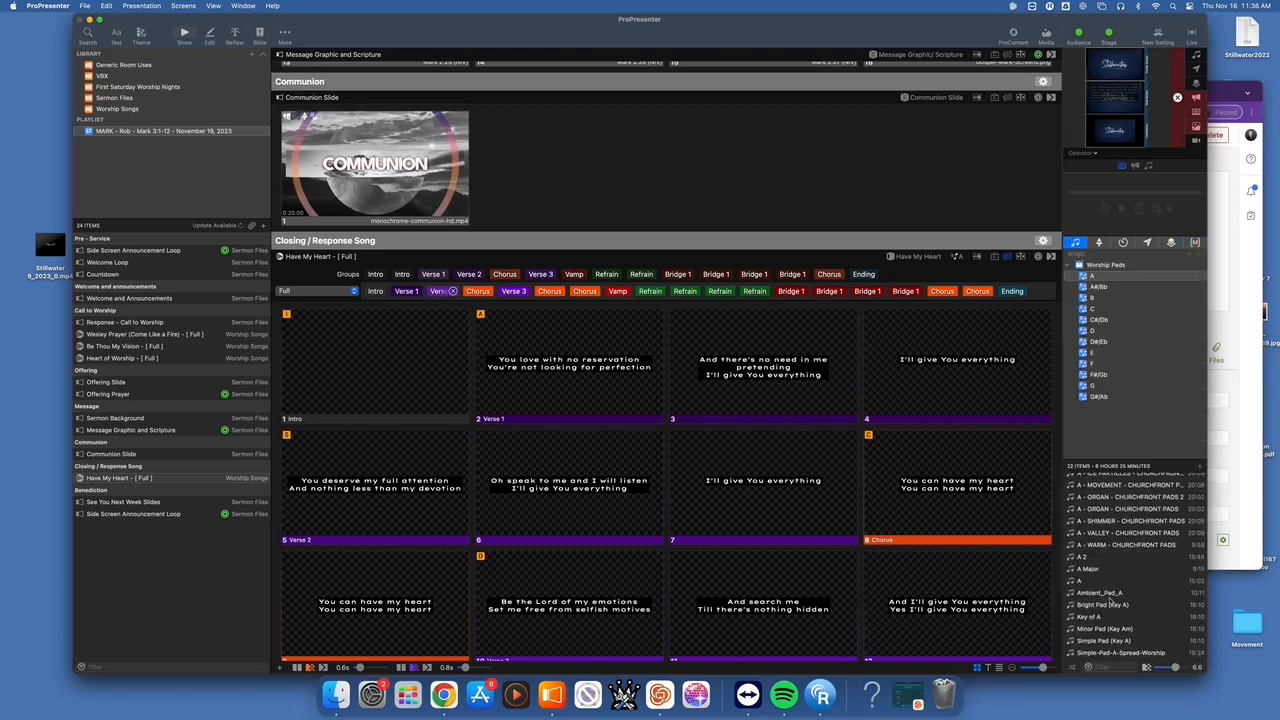
{"action": "left_click_drag", "start_coordinate": [1114, 598], "coordinate": [364, 360]}
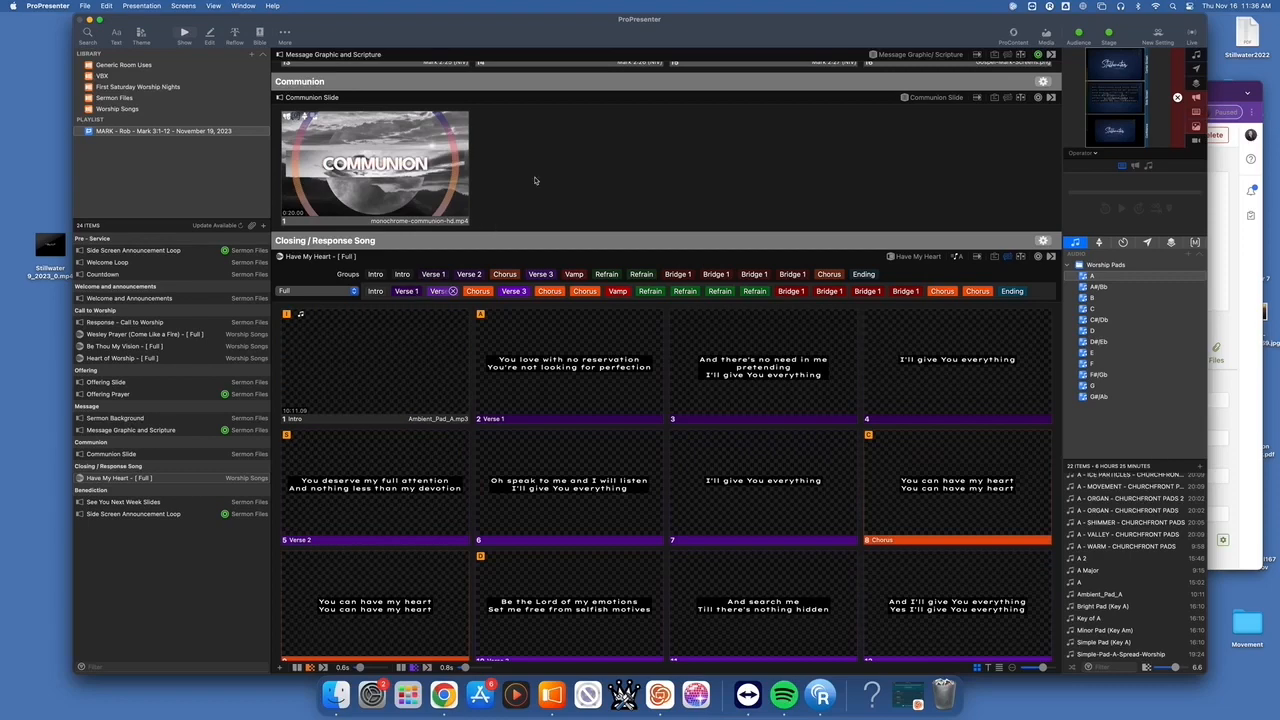
Add the "Lights, Communion Worship Song" macro to the Intro slide of "Have My Heart".
{"action": "scroll", "coordinate": [535, 181], "scroll_direction": "up", "scroll_amount": 3}
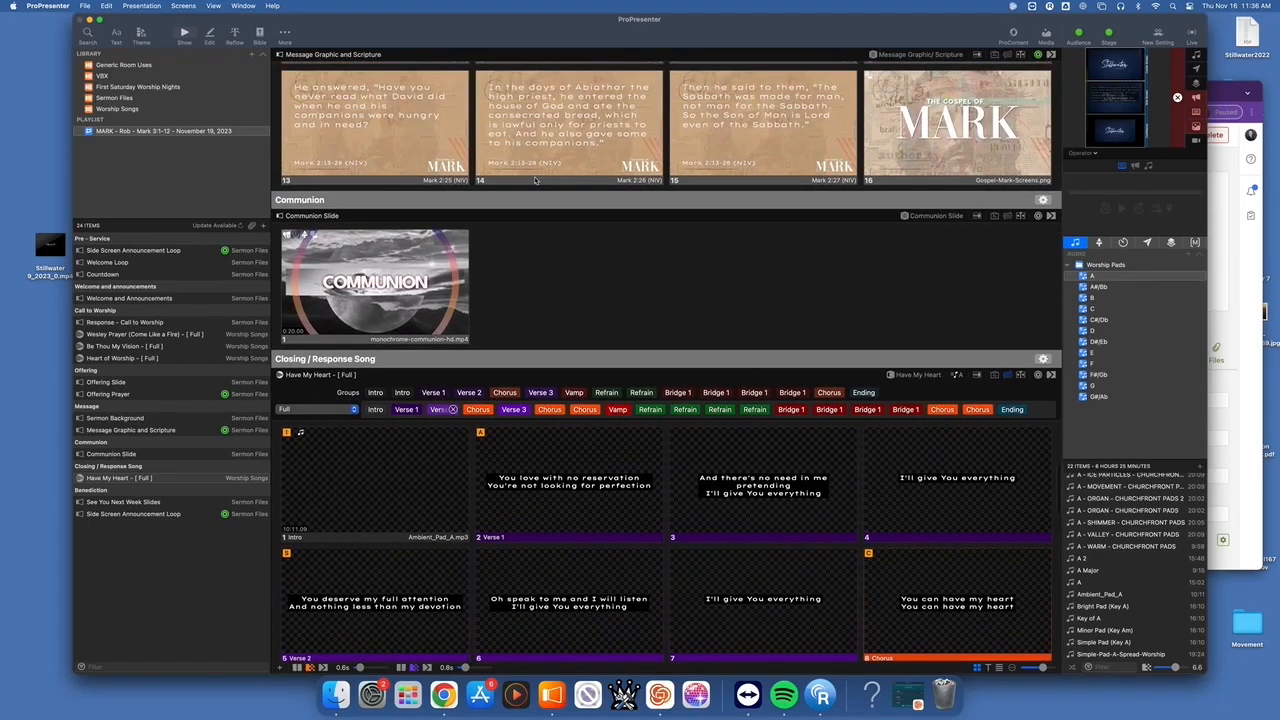
{"action": "scroll", "coordinate": [535, 181], "scroll_direction": "up", "scroll_amount": 3}
{"action": "scroll", "coordinate": [535, 181], "scroll_direction": "down", "scroll_amount": 4}
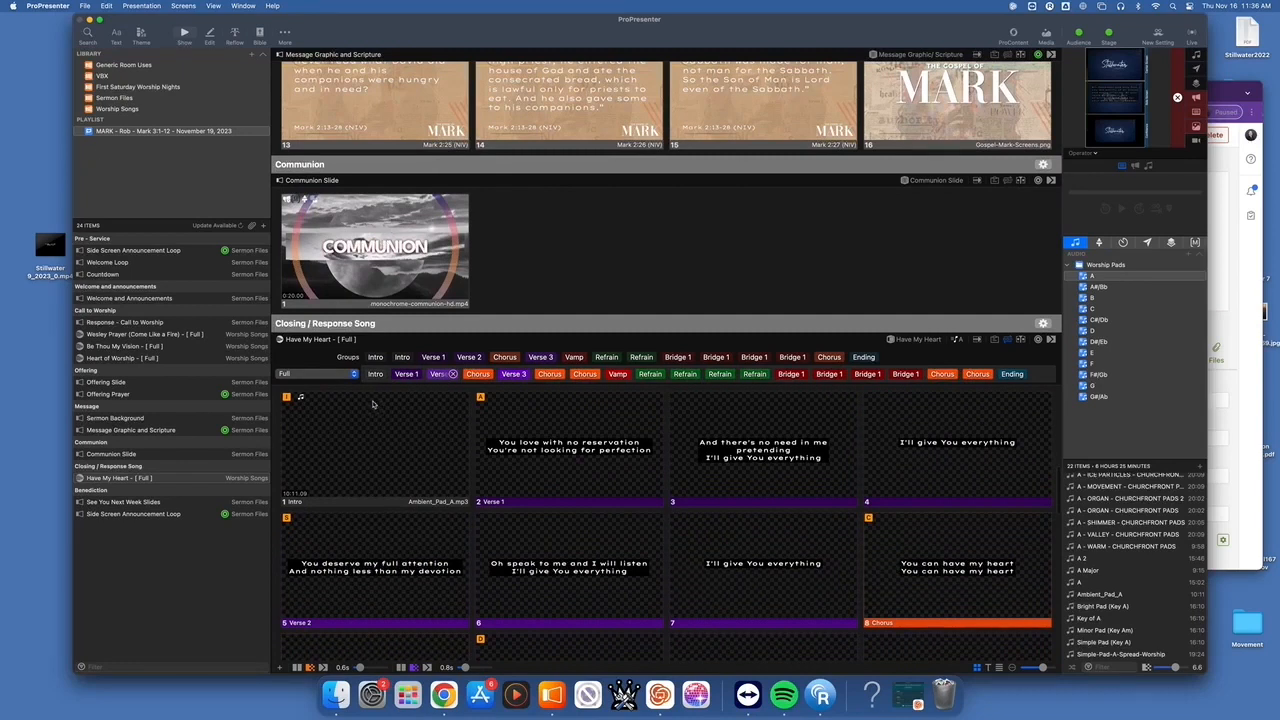
{"action": "left_click", "coordinate": [1194, 242]}
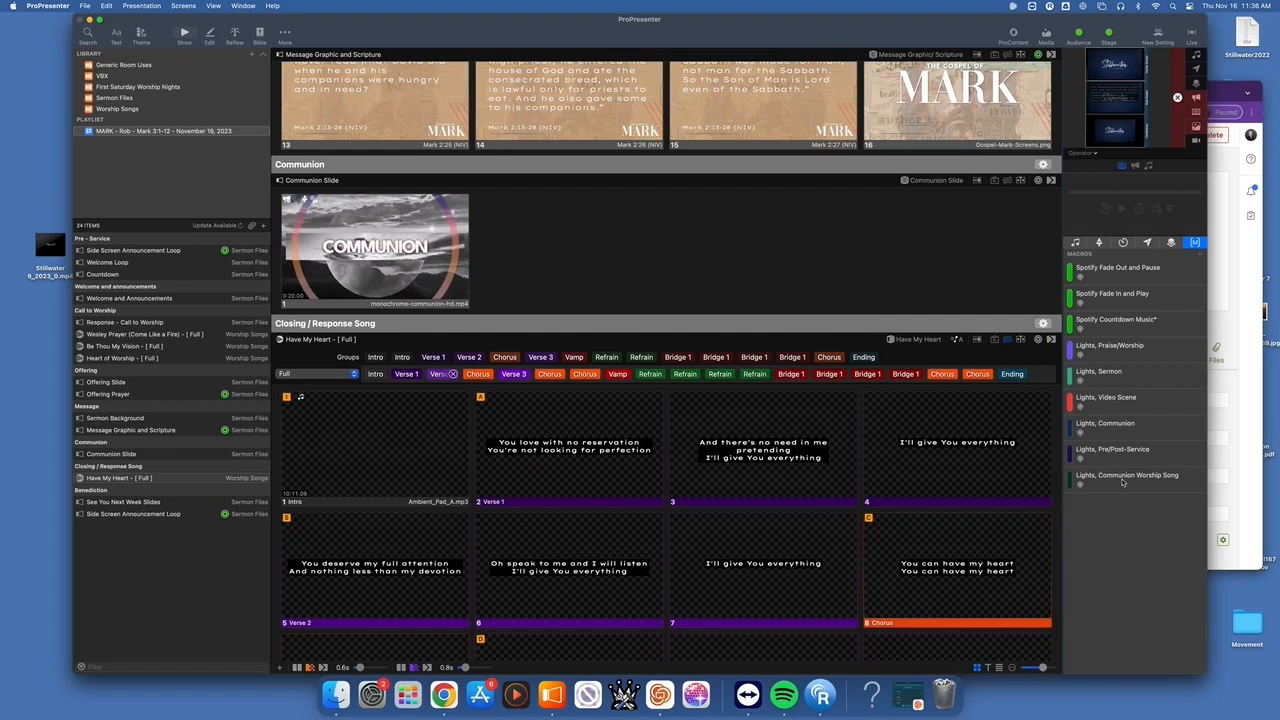
{"action": "left_click_drag", "start_coordinate": [1122, 482], "coordinate": [392, 443]}
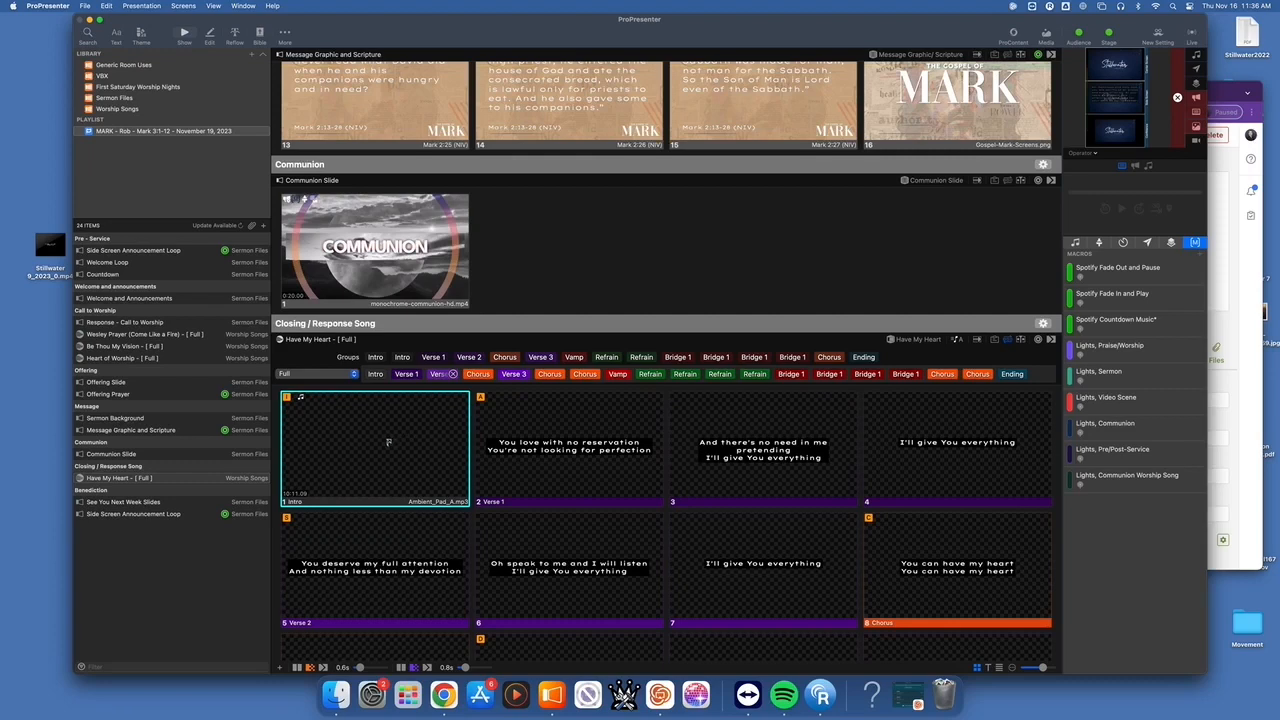
Add the third item of the Current Series media playlist, a monochrome video, as the background of the "Have My Heart" Intro slide.
{"action": "left_click", "coordinate": [1050, 35]}
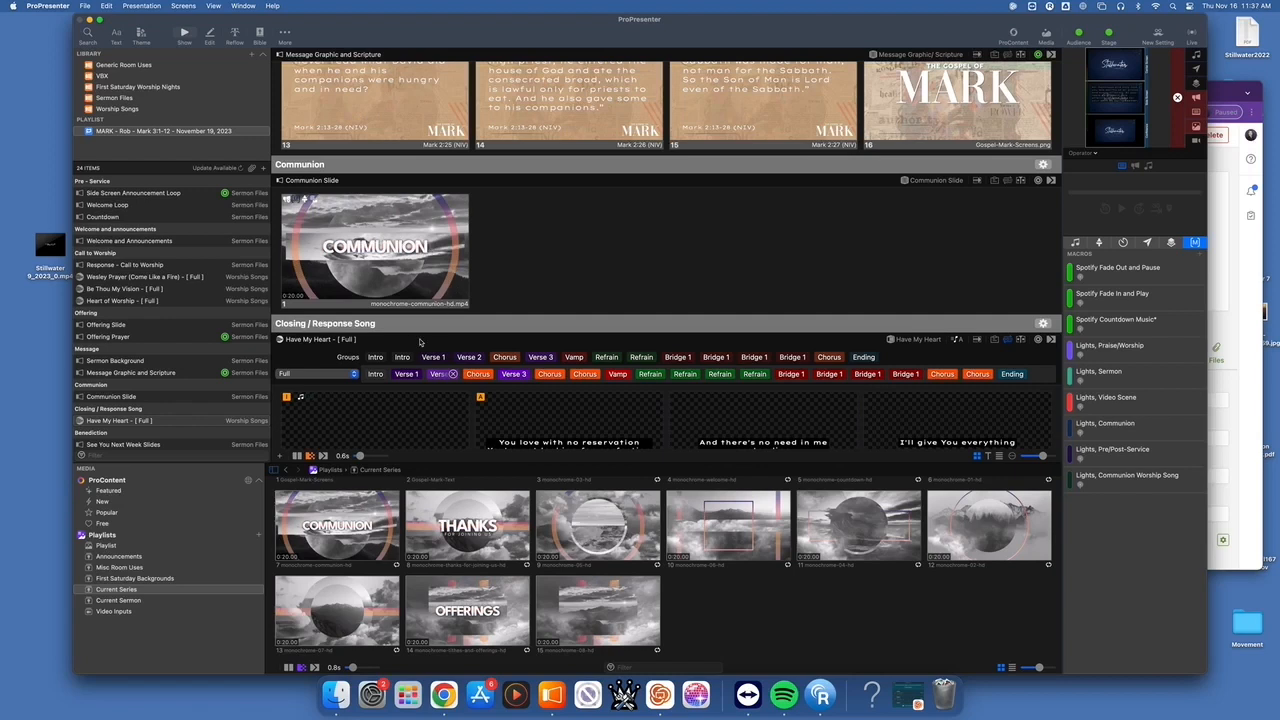
{"action": "scroll", "coordinate": [596, 548], "scroll_direction": "up", "scroll_amount": 3}
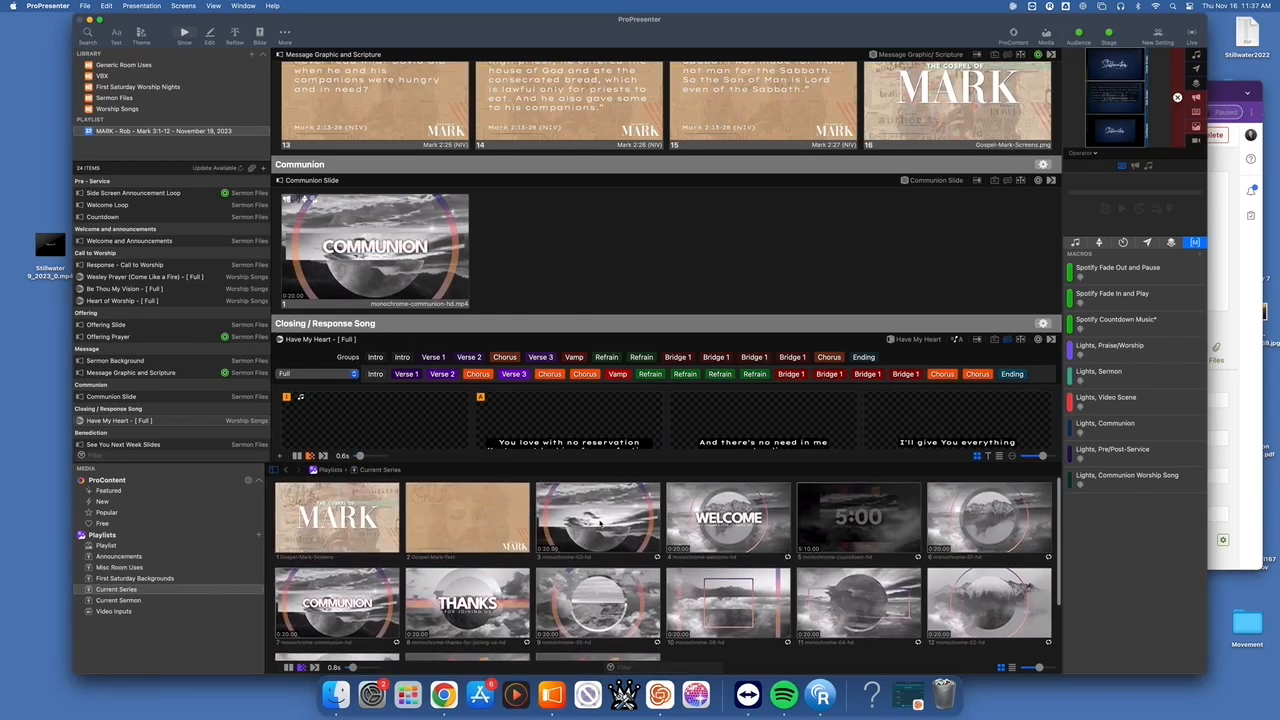
{"action": "left_click_drag", "start_coordinate": [607, 516], "coordinate": [398, 418]}
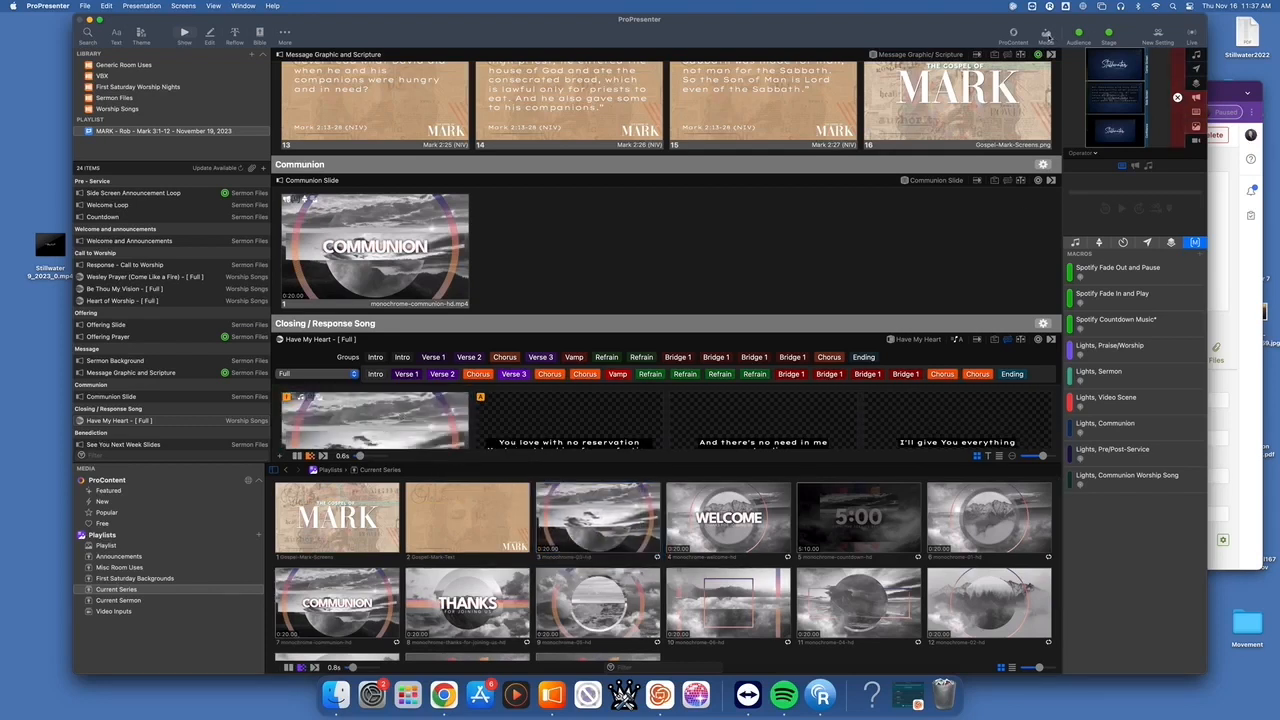
{"action": "left_click", "coordinate": [1048, 37]}
Review the remaining "Have My Heart" slides, the Welcome and Announcements slides and the Call to Worship section.
{"action": "scroll", "coordinate": [528, 490], "scroll_direction": "down", "scroll_amount": 4}
{"action": "scroll", "coordinate": [528, 490], "scroll_direction": "down", "scroll_amount": 15}
{"action": "scroll", "coordinate": [528, 490], "scroll_direction": "down", "scroll_amount": 3}
{"action": "scroll", "coordinate": [515, 486], "scroll_direction": "up", "scroll_amount": 6}
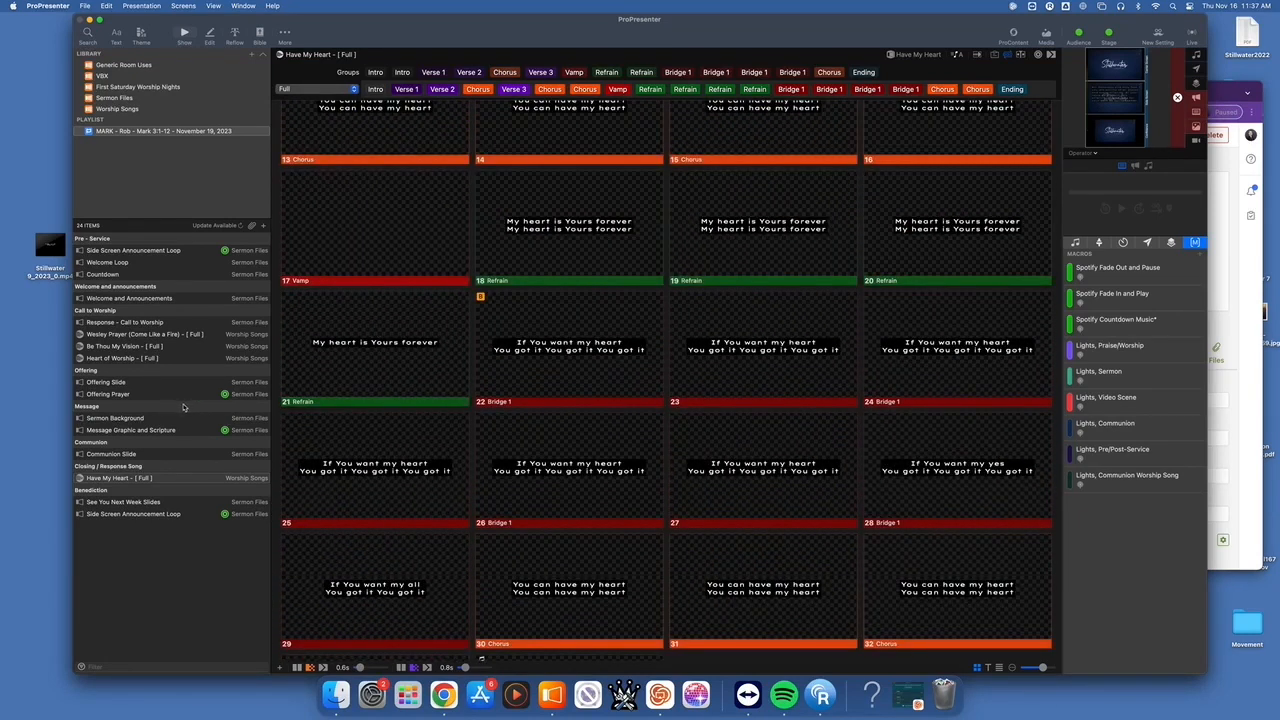
{"action": "left_click", "coordinate": [168, 300]}
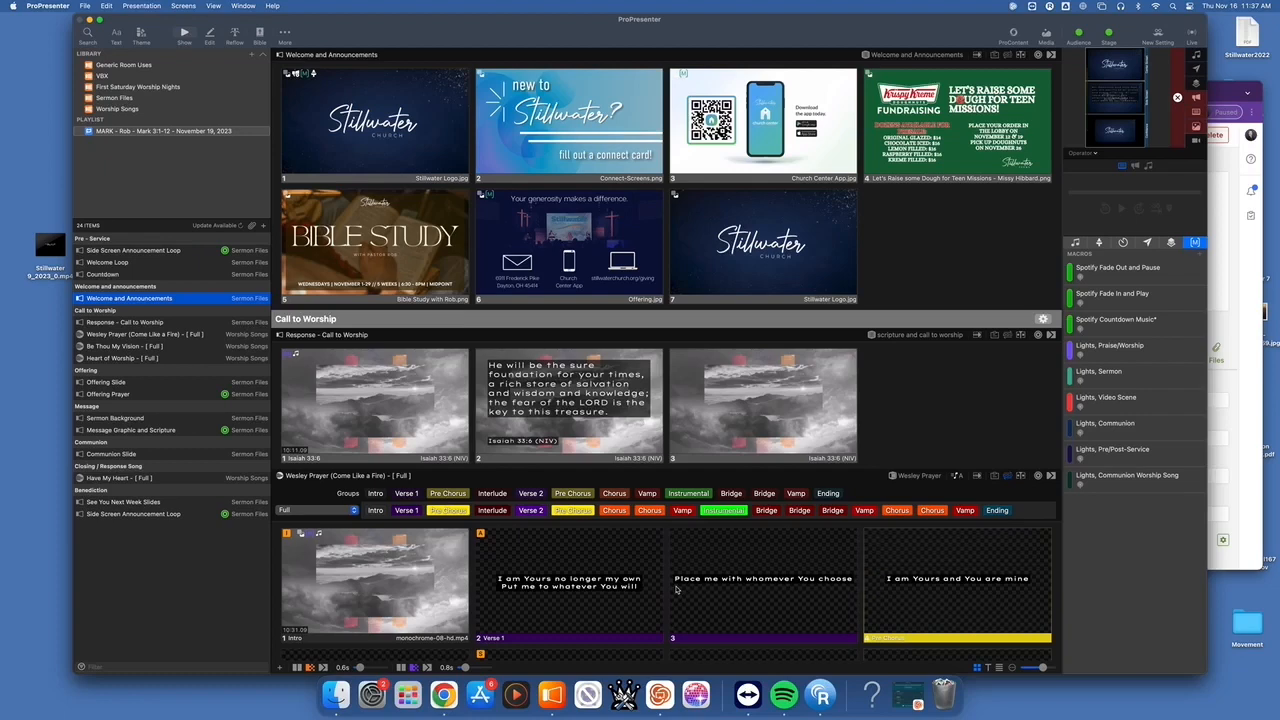
{"action": "scroll", "coordinate": [676, 590], "scroll_direction": "down", "scroll_amount": 5}
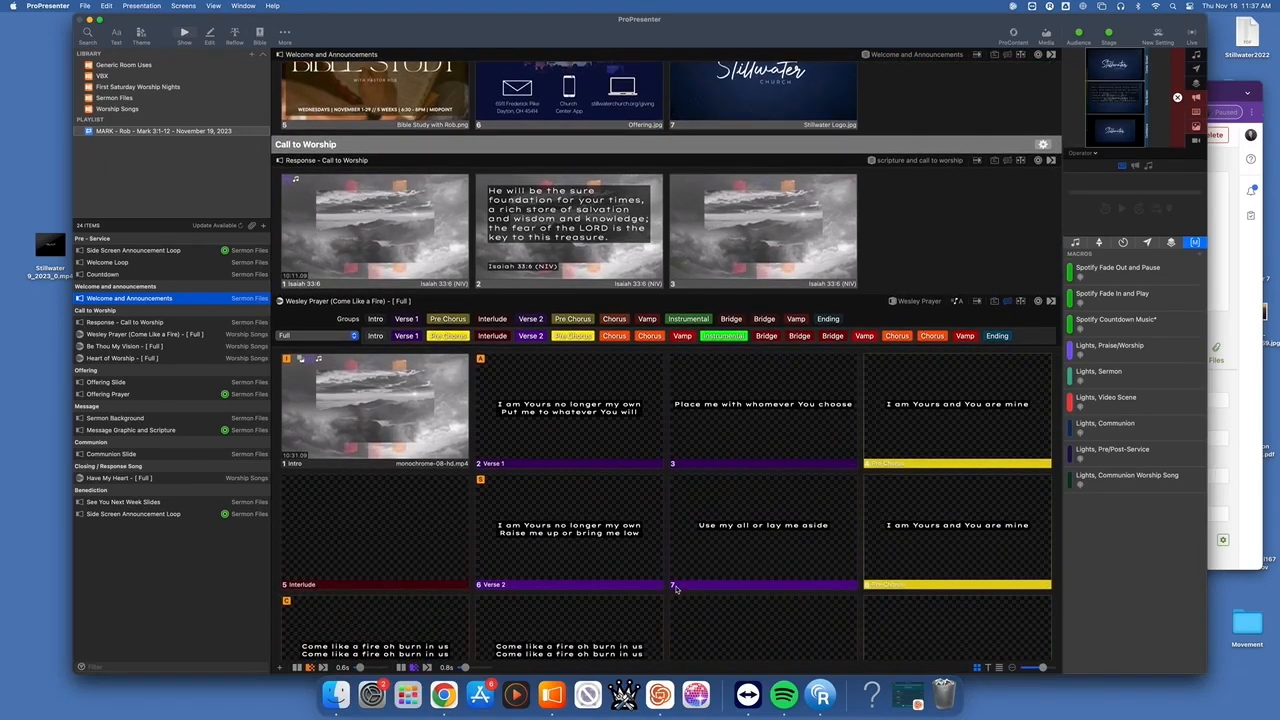